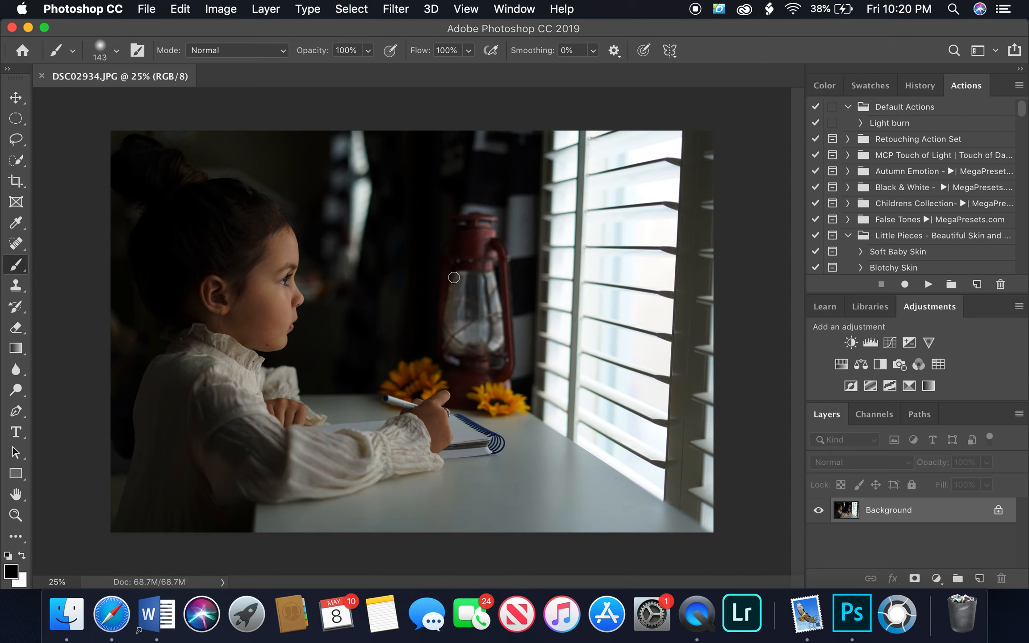
Crop the photo slightly tighter from its lower-right corner, constrained to the original aspect ratio.
click(16, 181)
drag(708, 529, 685, 518)
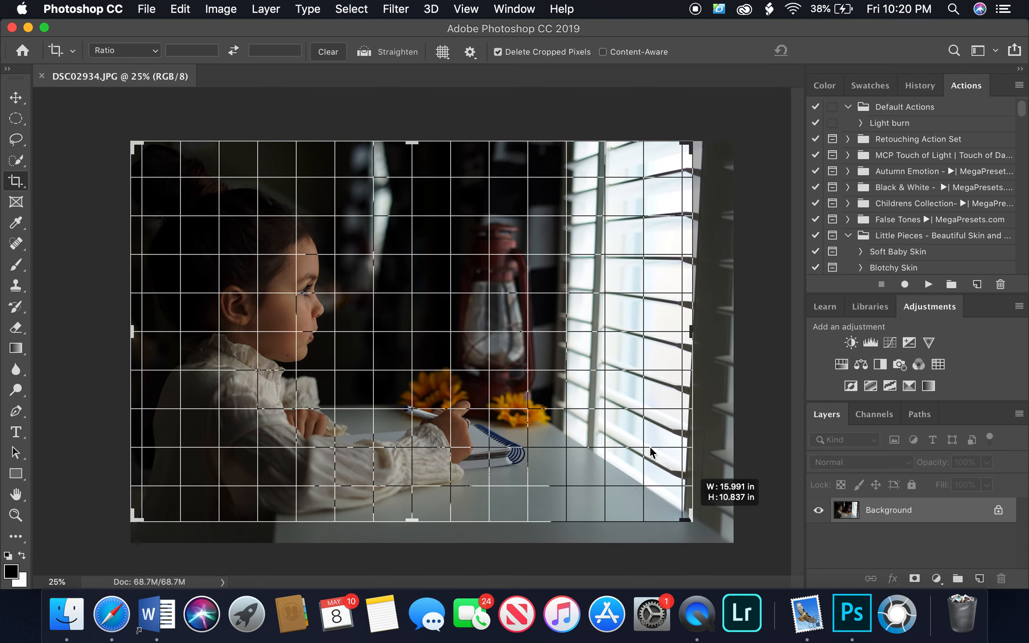
click(124, 56)
click(123, 84)
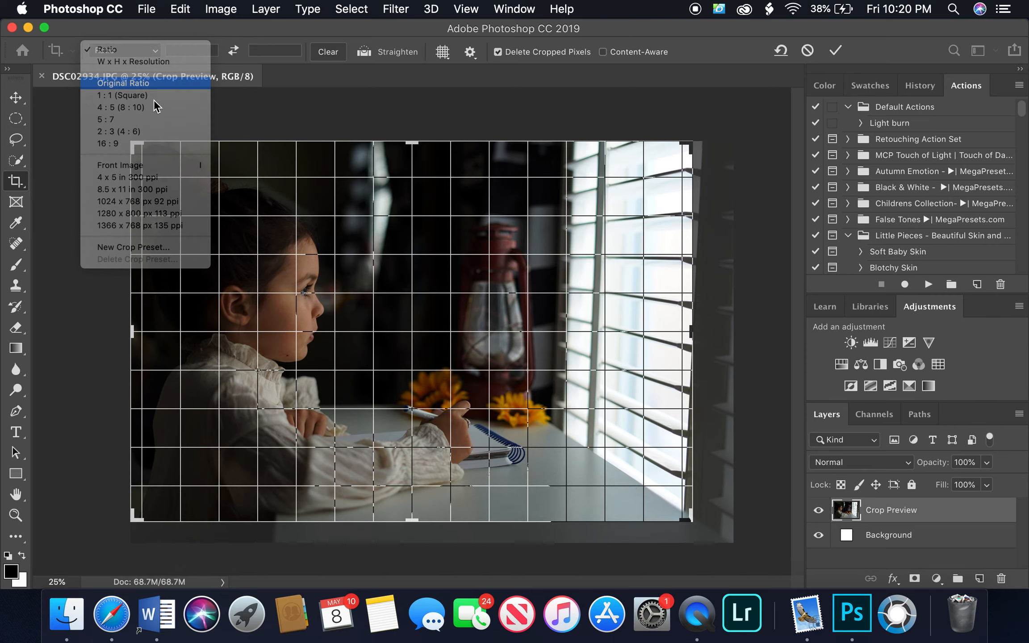
drag(688, 518, 695, 520)
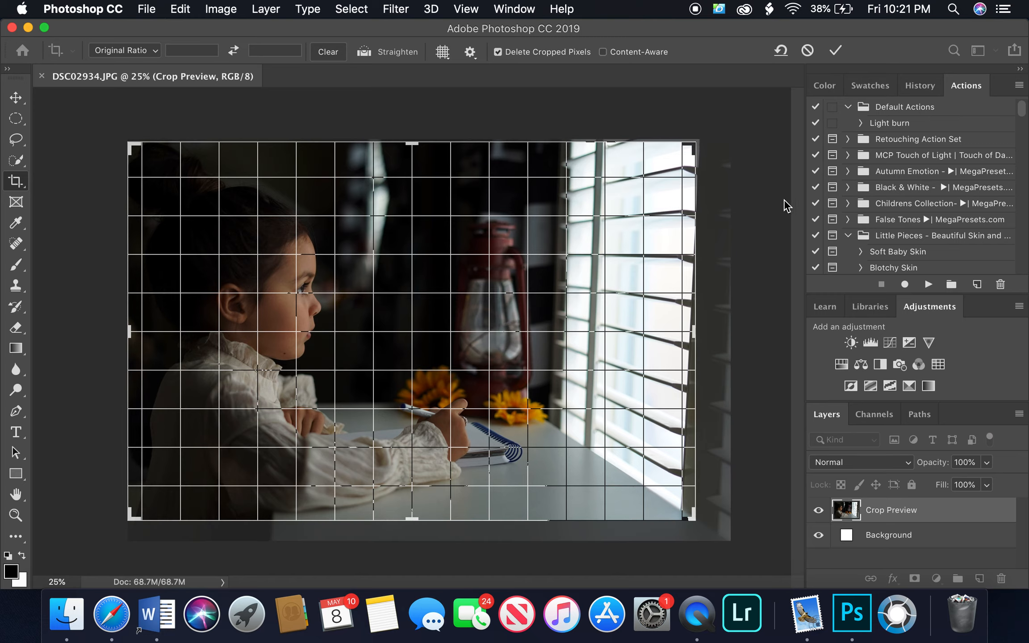
click(836, 50)
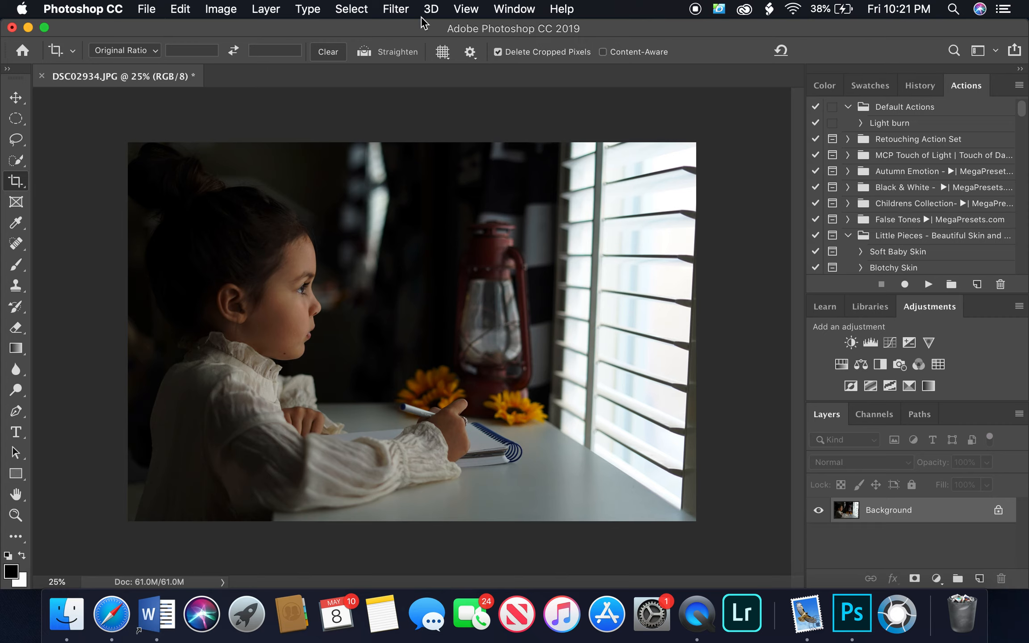
click(395, 9)
mouse_move(462, 368)
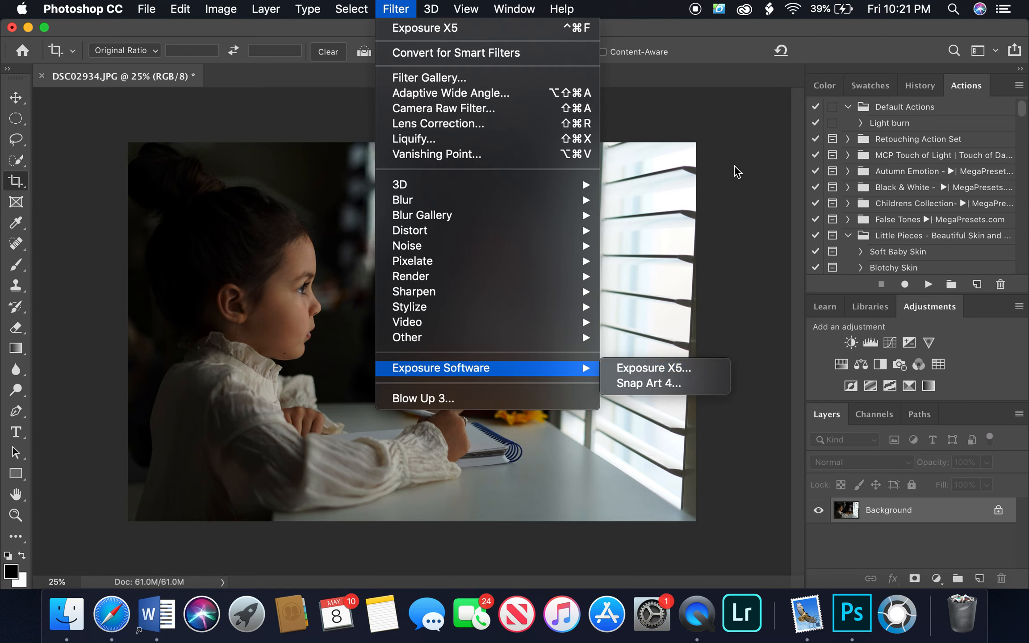
click(389, 6)
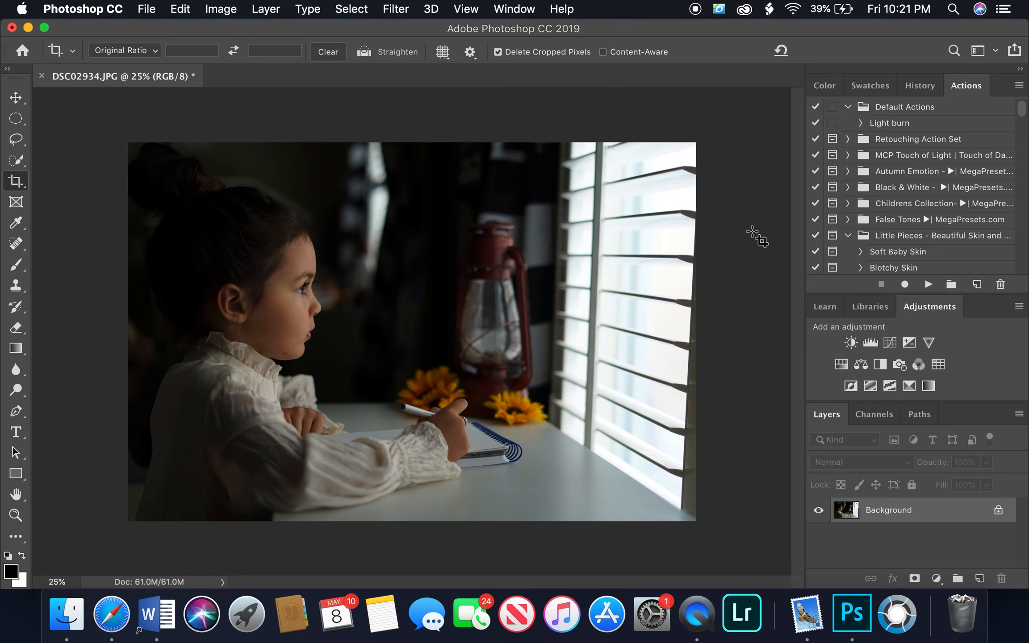
click(402, 9)
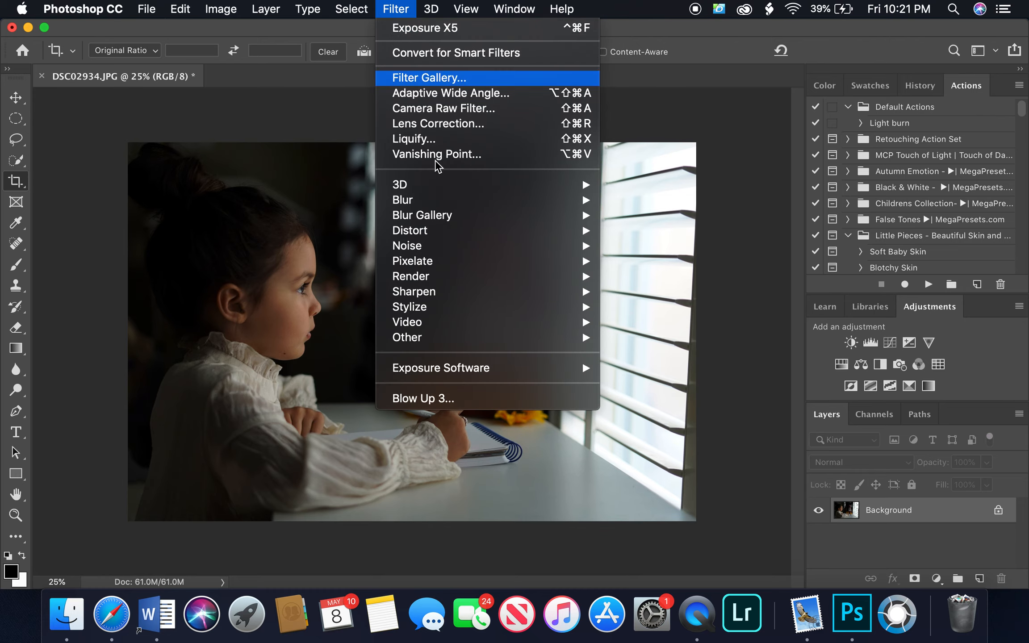
mouse_move(499, 367)
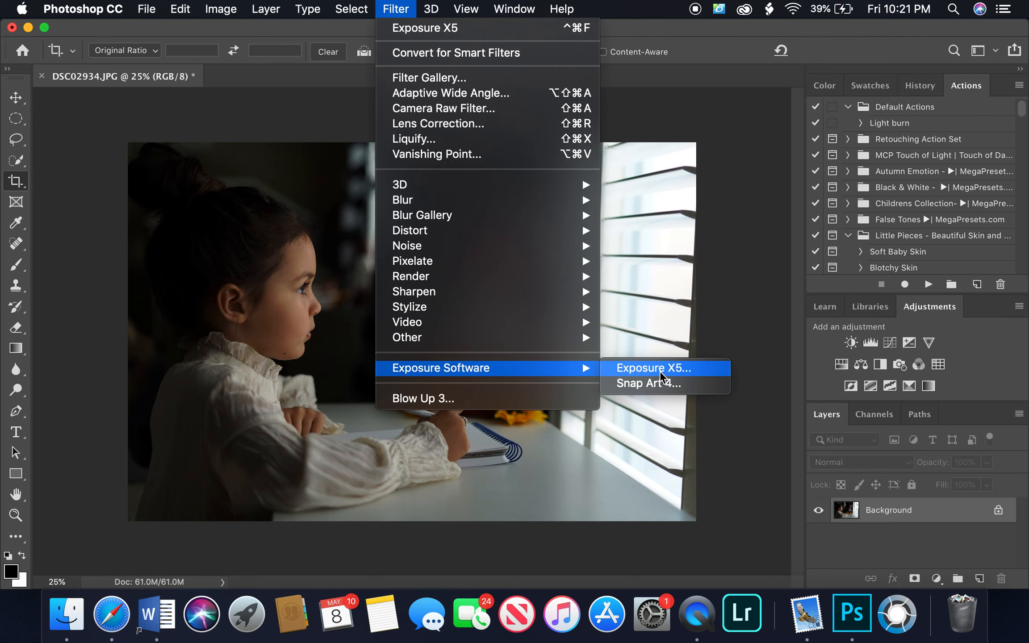
click(764, 205)
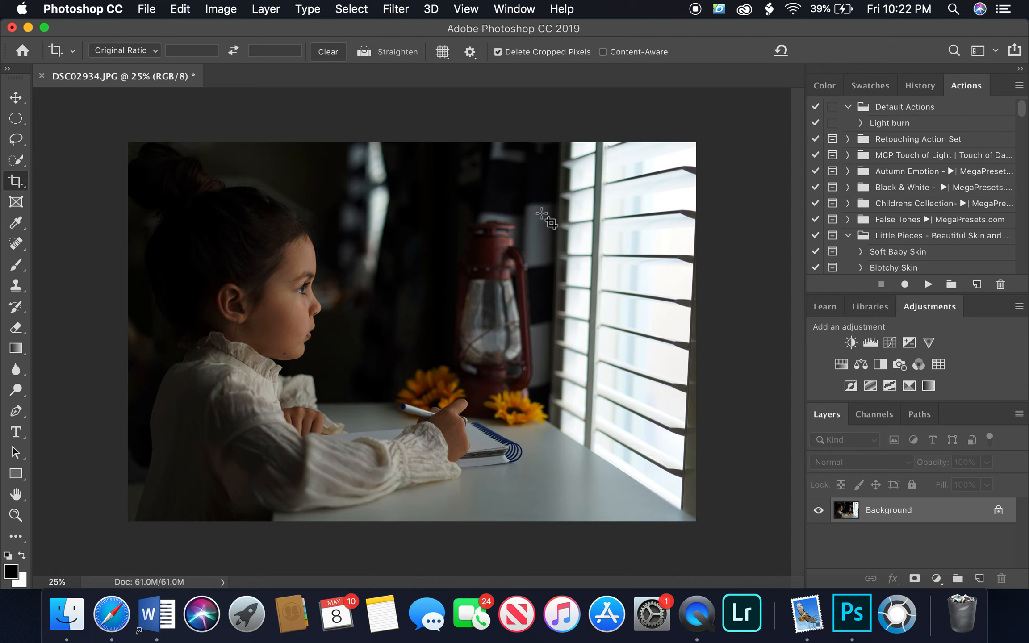
Duplicate the Background layer twice, naming the lower copy "blur" and the upper copy "texture".
drag(974, 512, 979, 579)
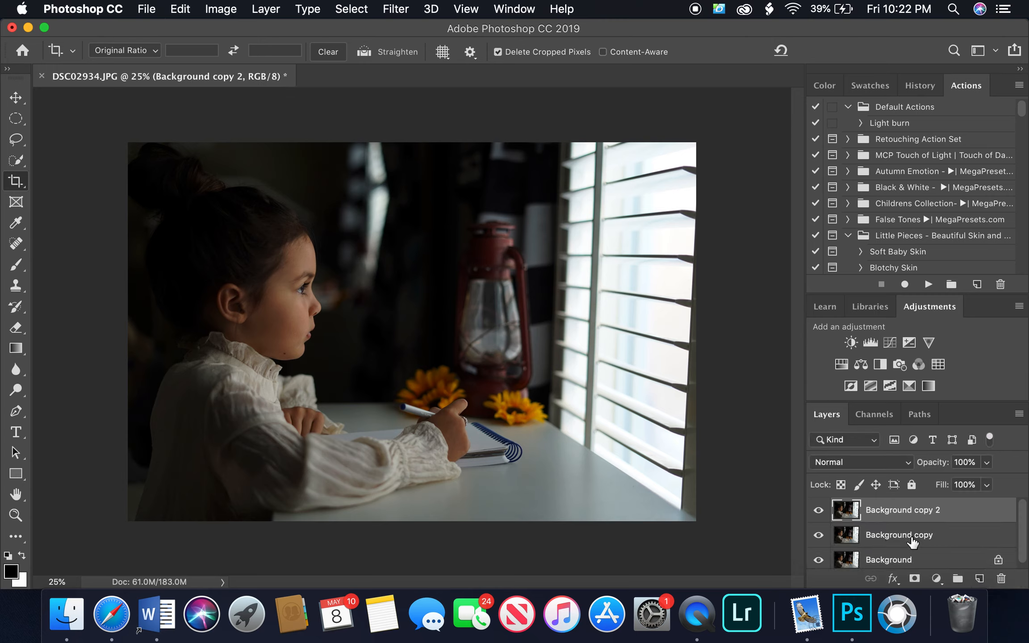
double_click(899, 535)
text(blur)
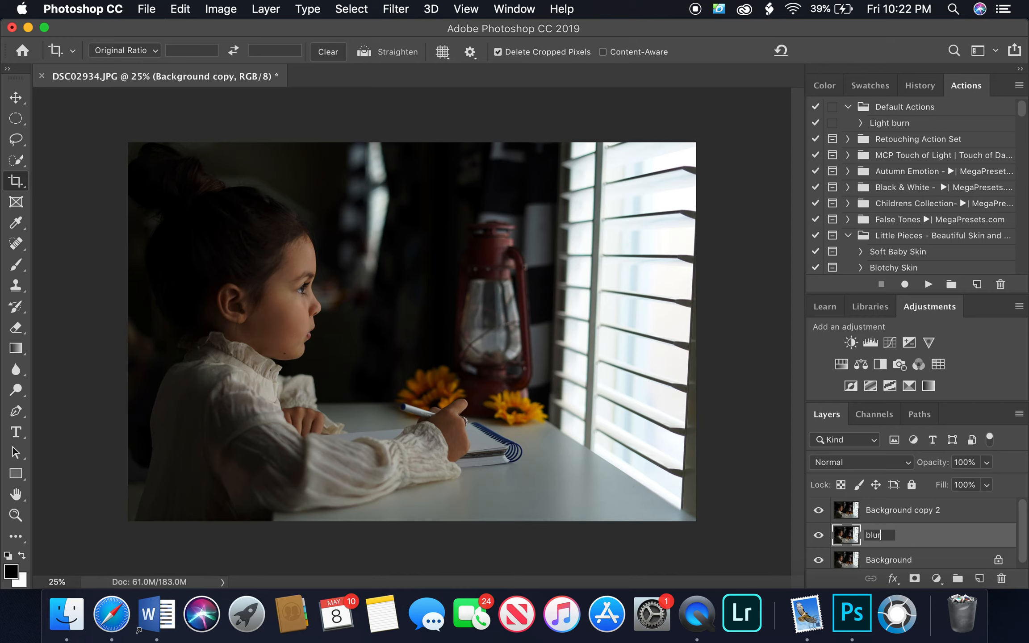
double_click(924, 511)
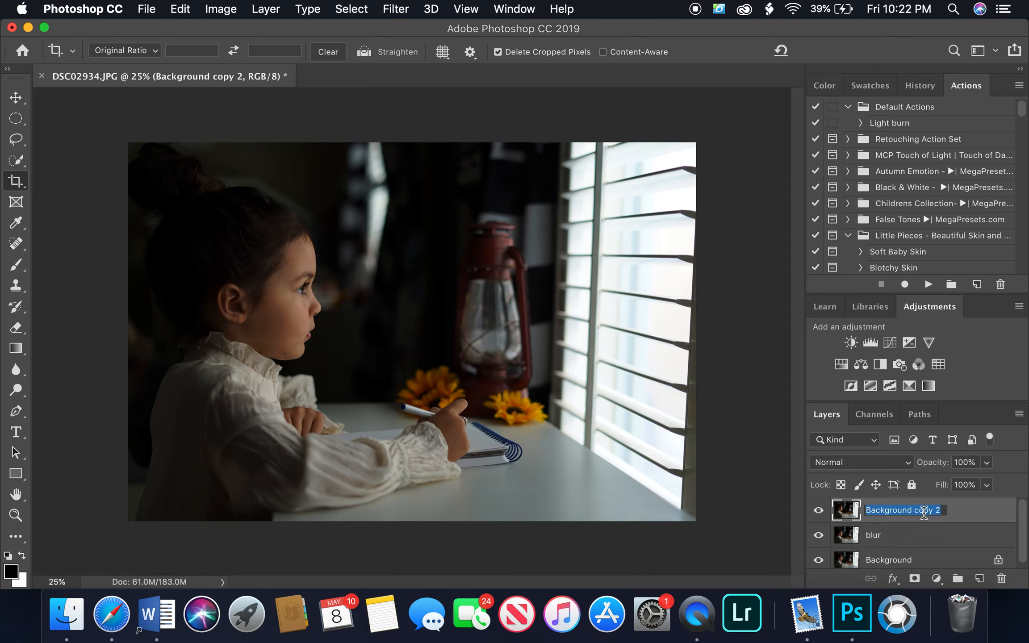
text(texture)
key(Return)
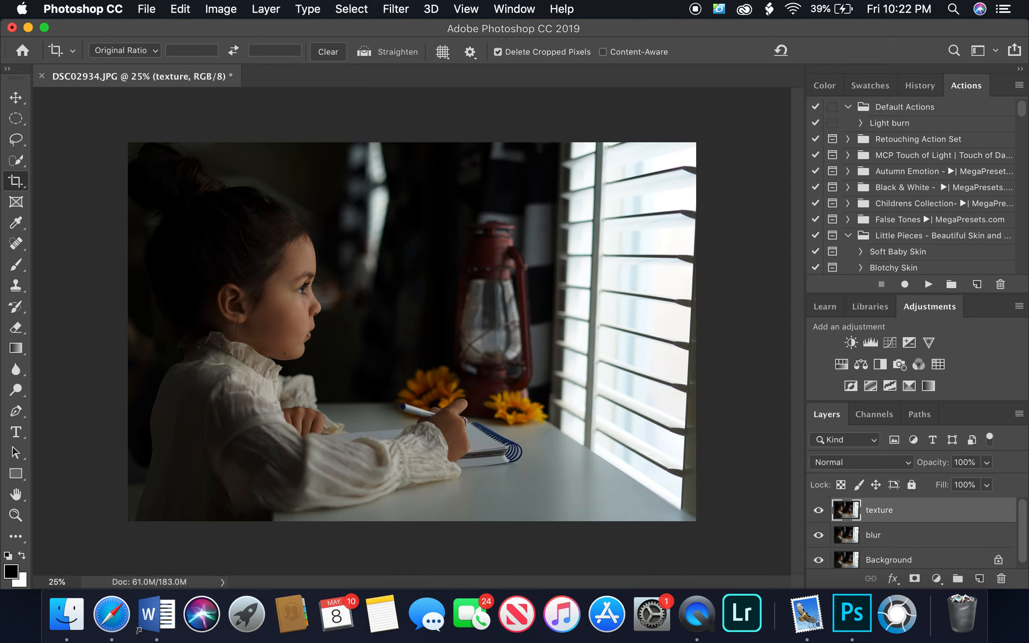
Hide the texture layer and apply a Gaussian Blur with a 5.6-pixel radius to the blur layer.
click(818, 510)
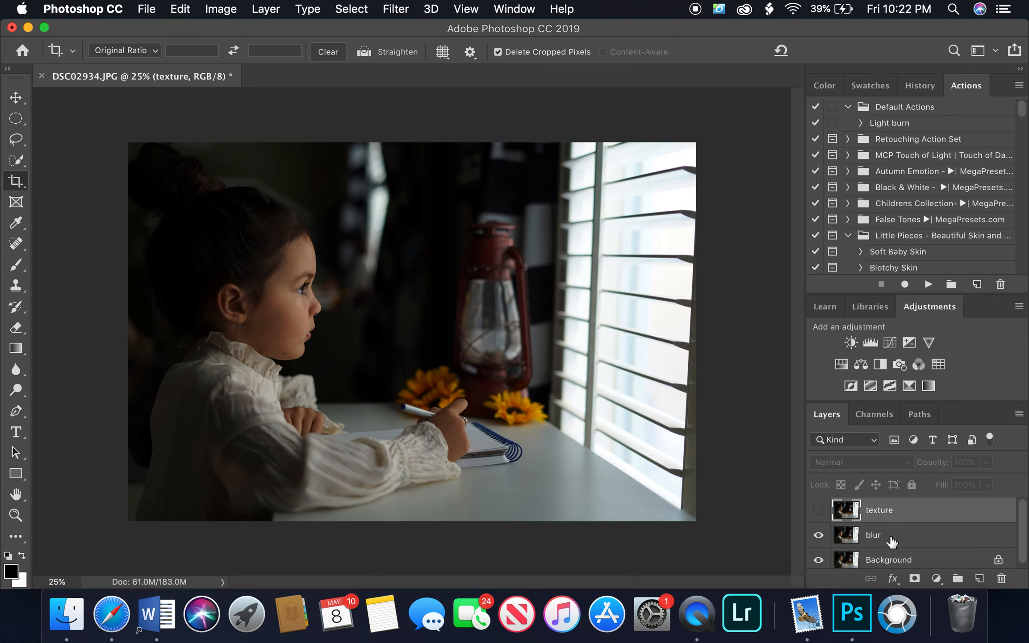
click(892, 540)
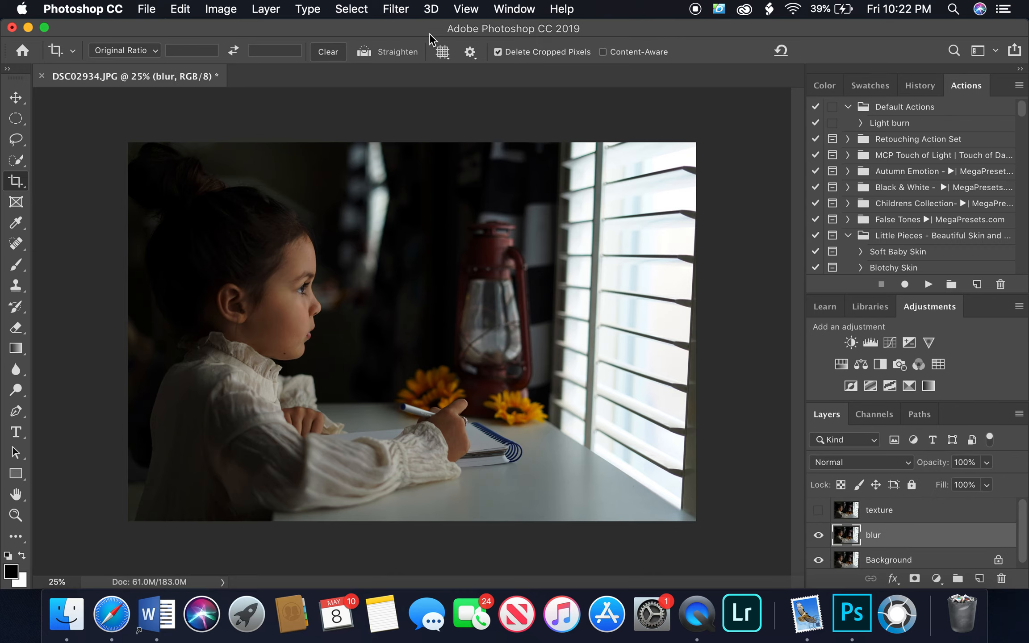
click(396, 9)
mouse_move(413, 201)
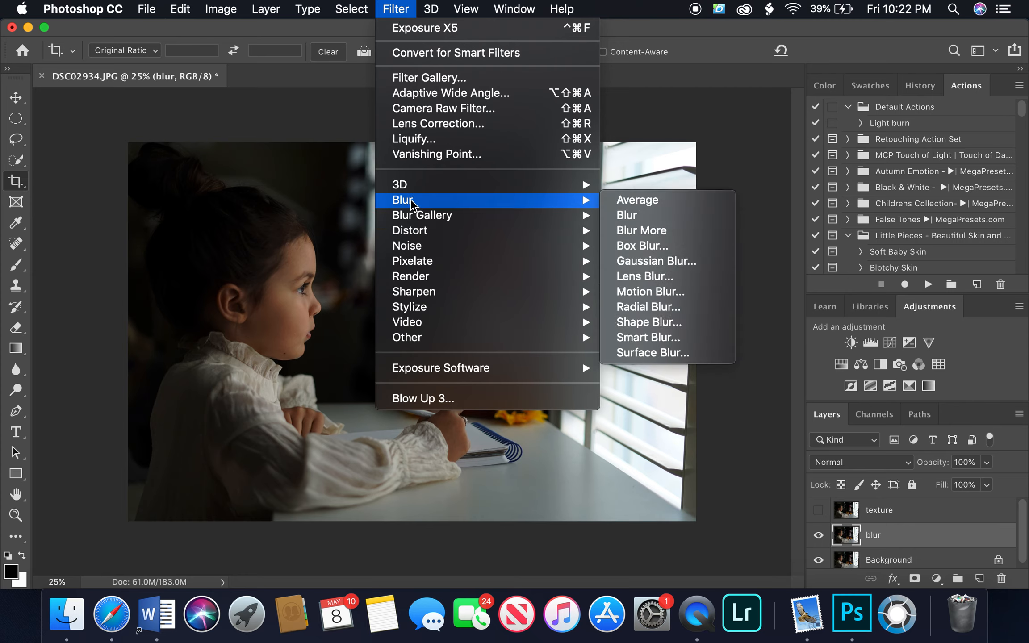
click(649, 262)
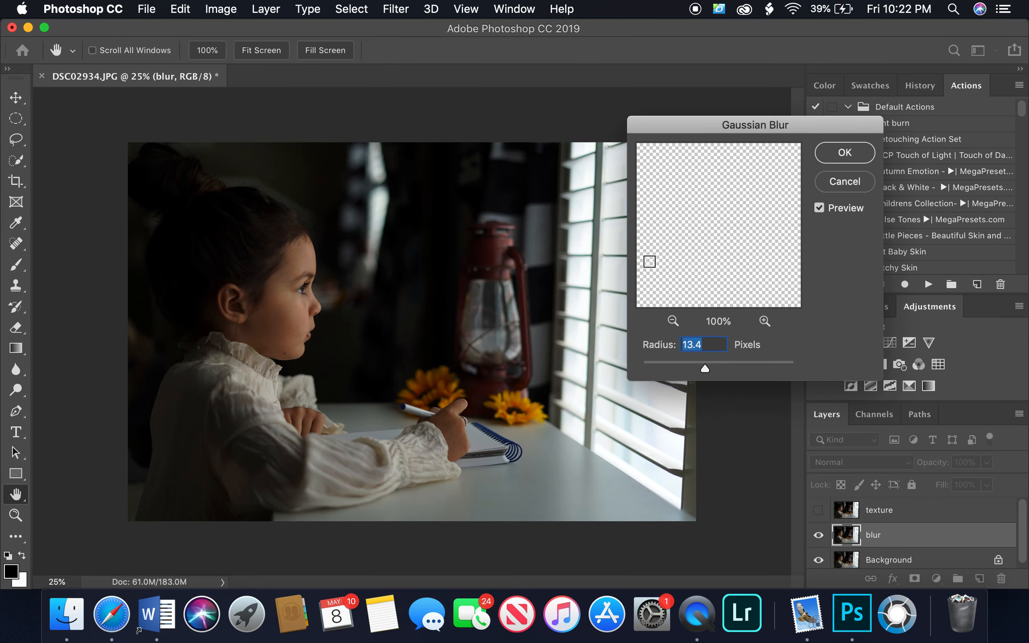
drag(686, 363, 686, 363)
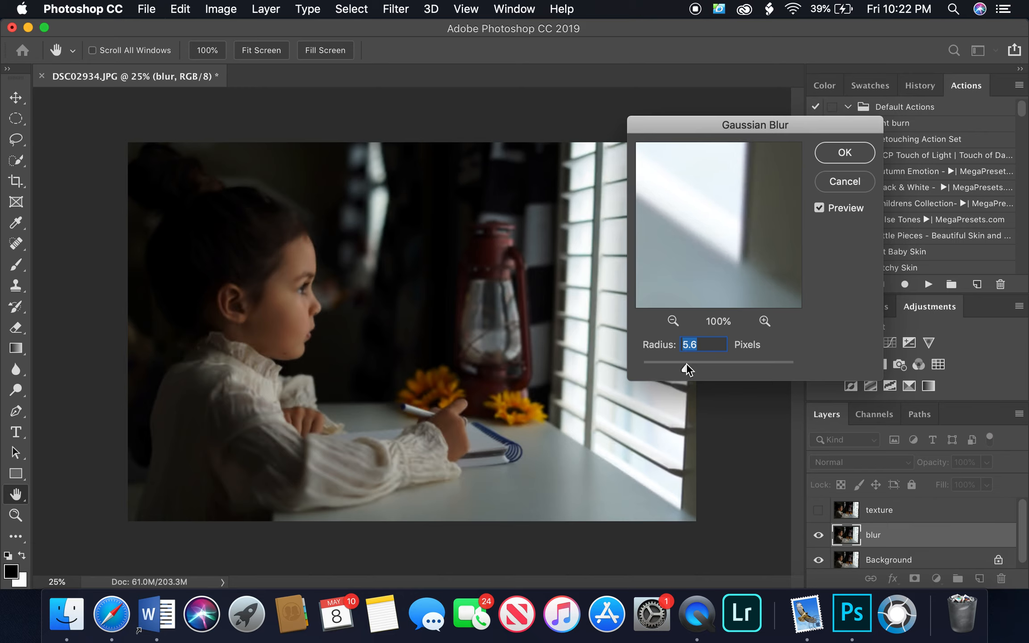
click(844, 153)
key(c)
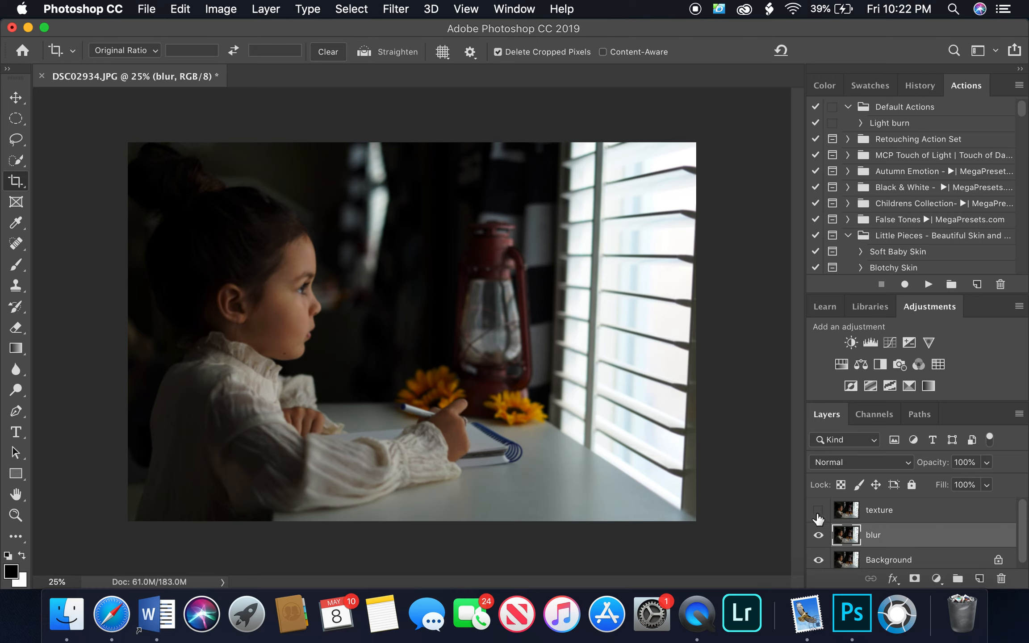
Show the texture layer and use Apply Image on it with the blur layer as source, Subtract blending, scale 2 and offset 128.
click(818, 512)
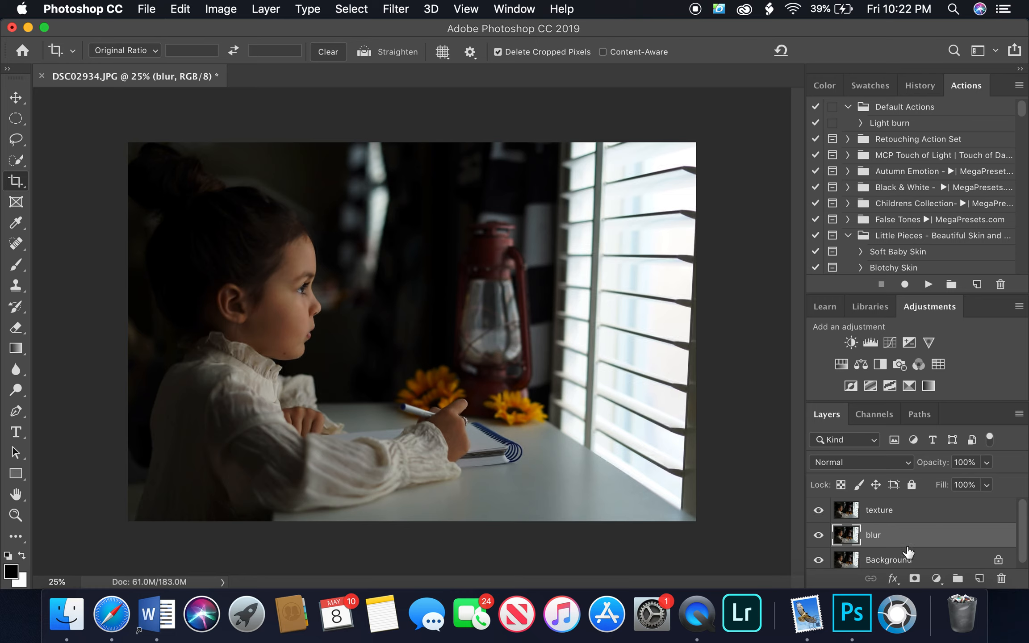
click(915, 518)
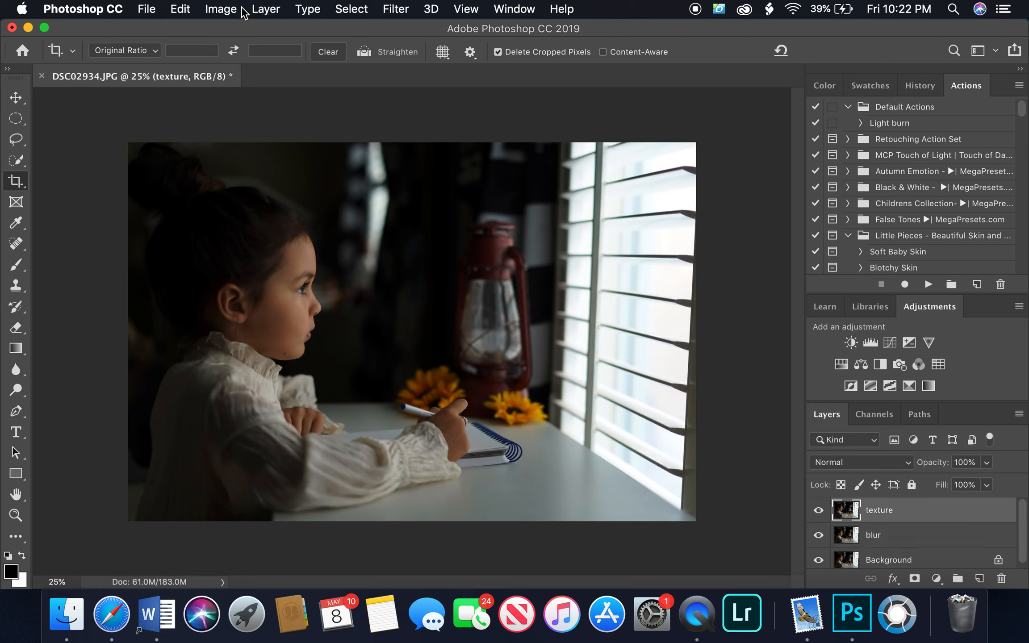
click(226, 11)
click(248, 251)
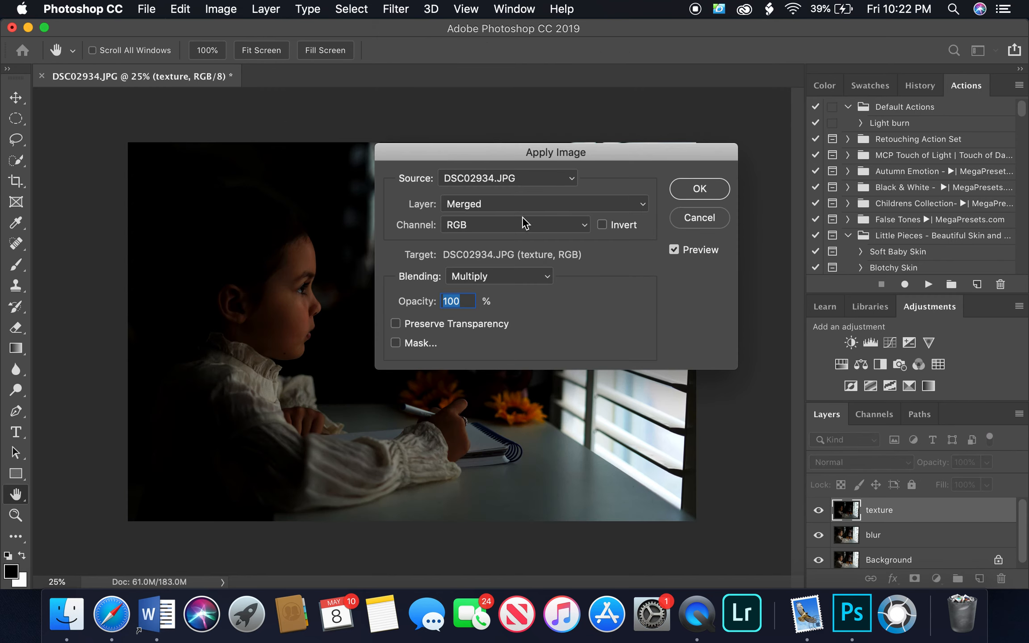
click(481, 203)
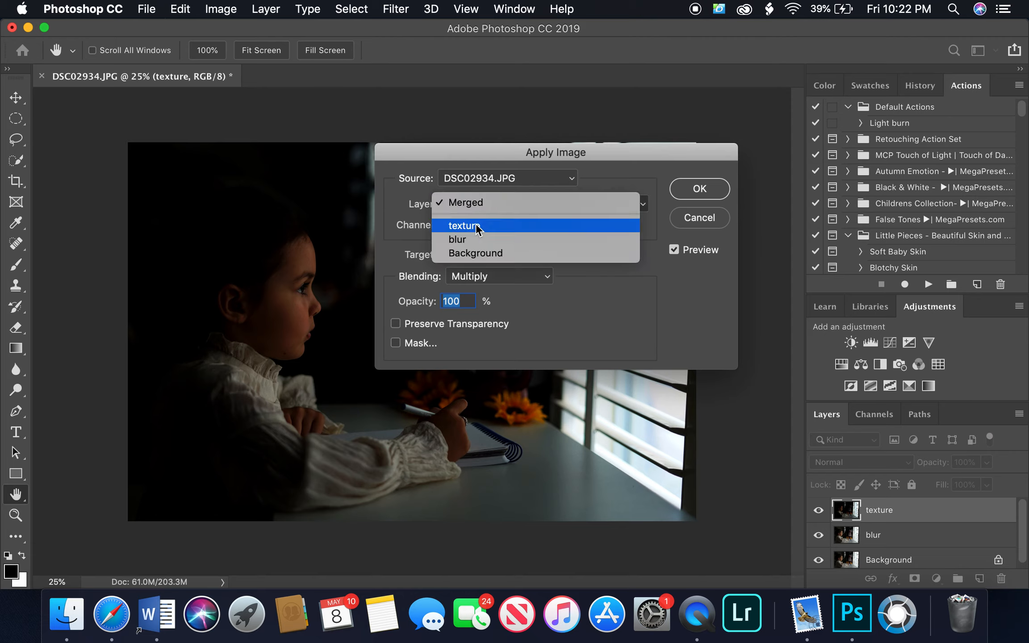
click(477, 240)
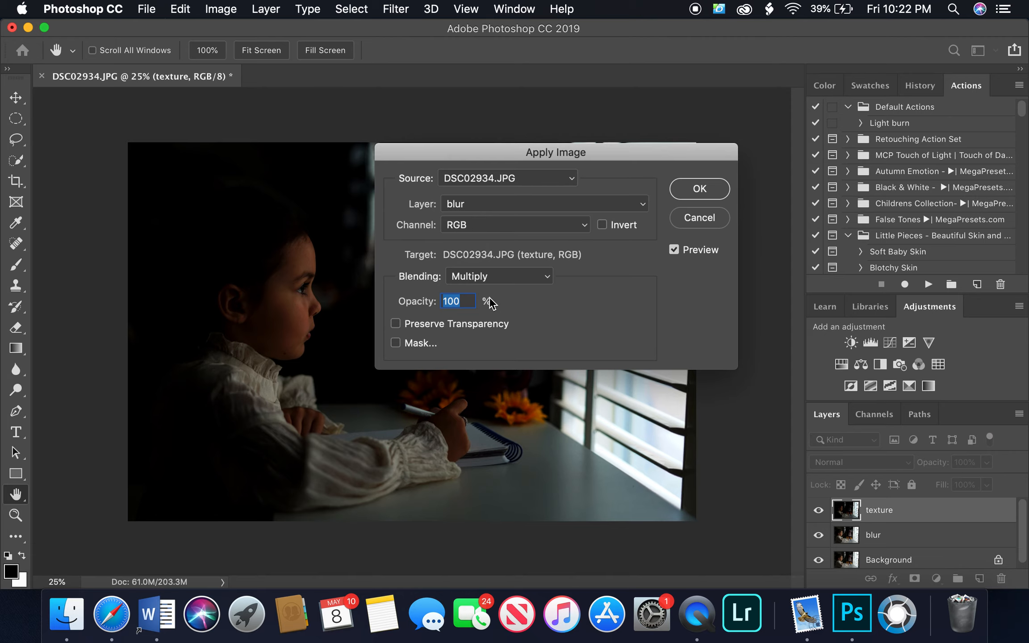
click(487, 277)
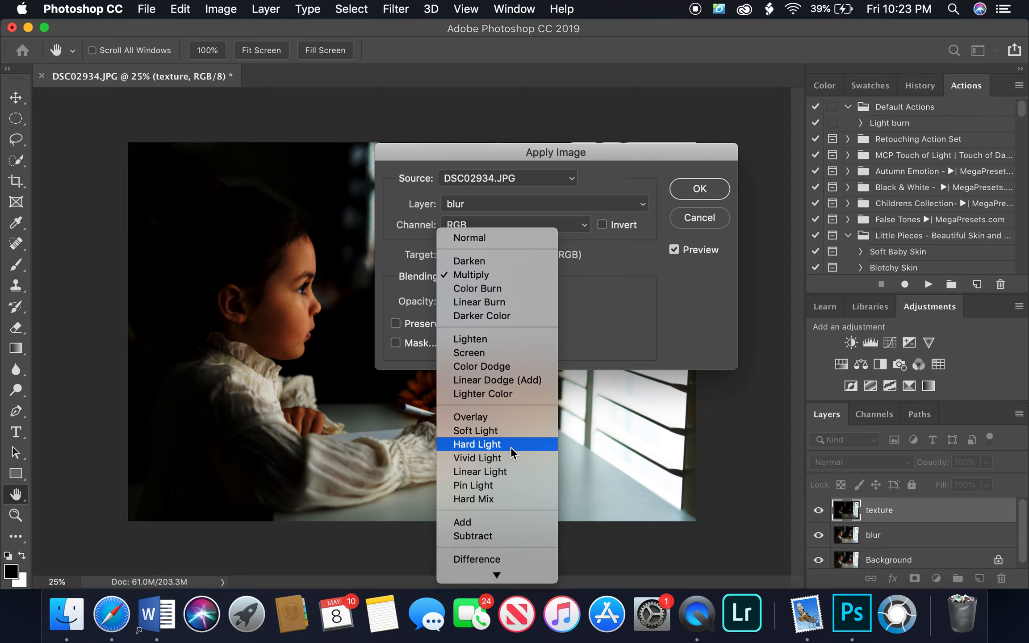
scroll(519, 436, down, 1)
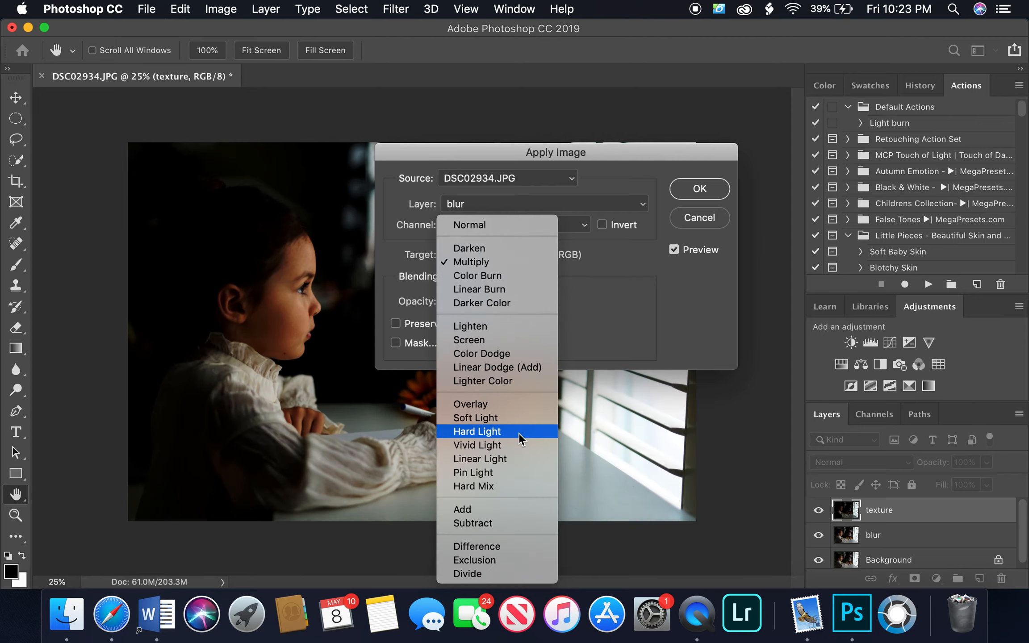
click(483, 525)
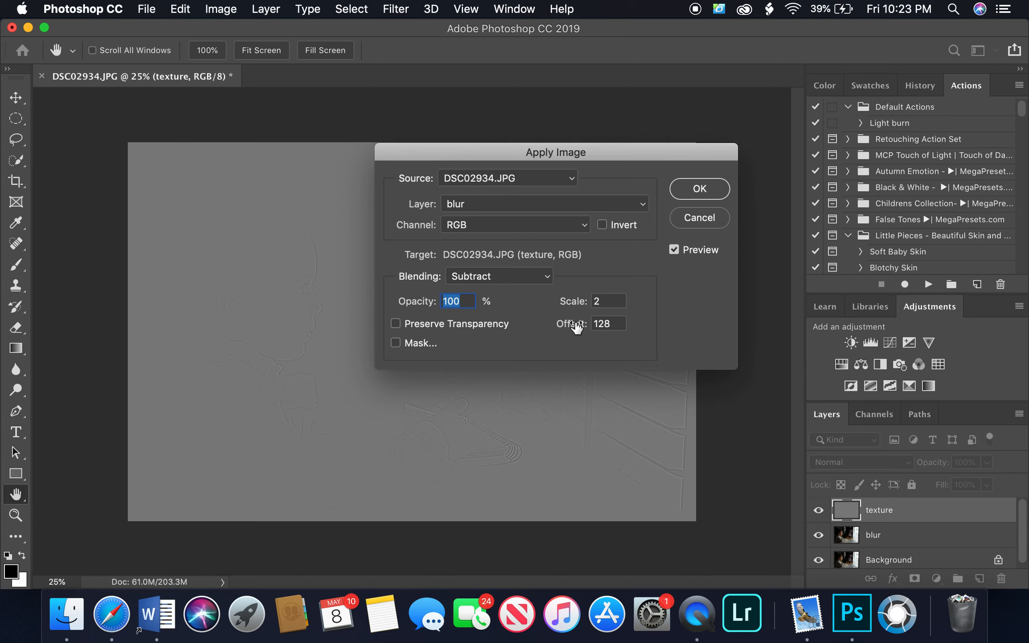
click(701, 194)
key(c)
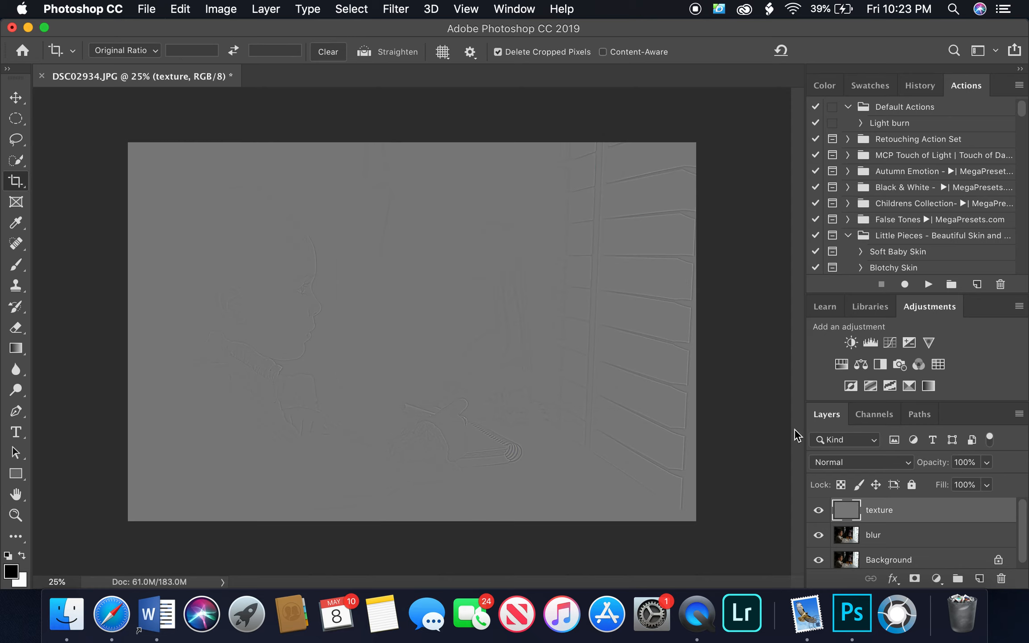
Set the texture layer's blend mode to Linear Light.
click(861, 461)
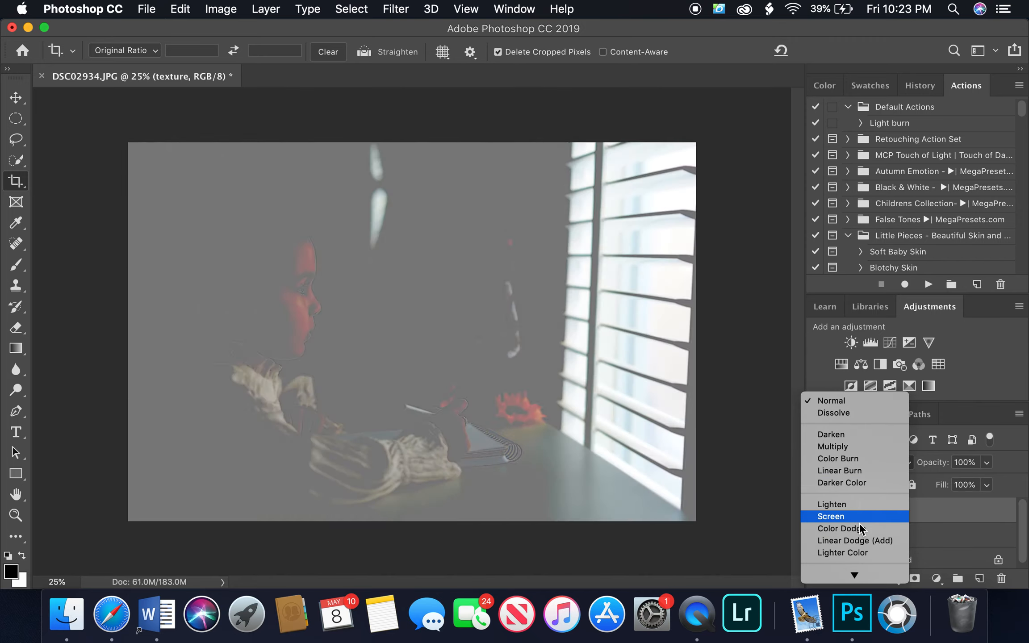
scroll(863, 541, down, 4)
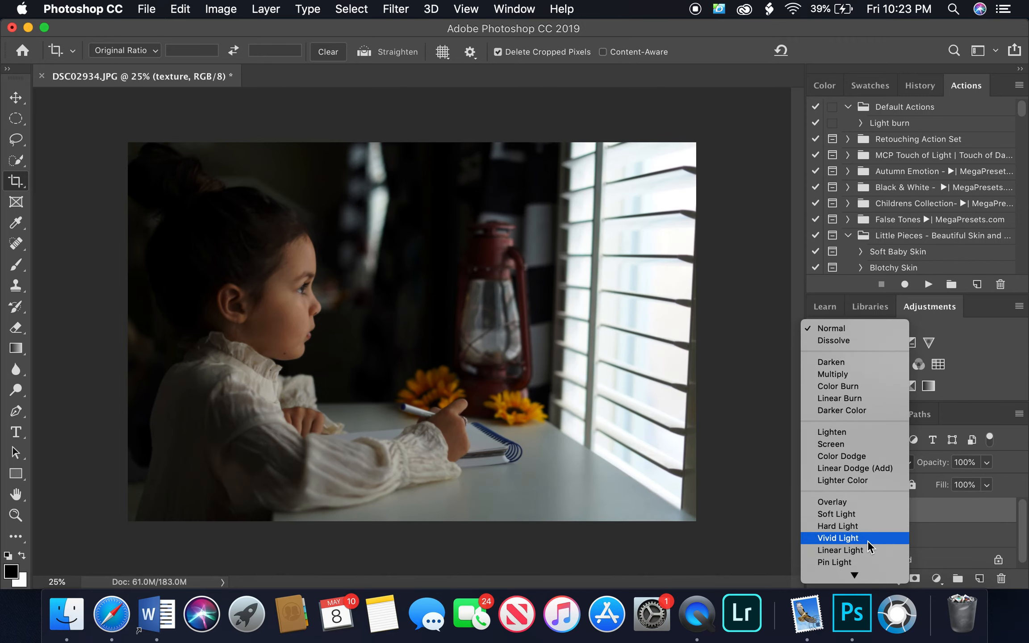
click(850, 526)
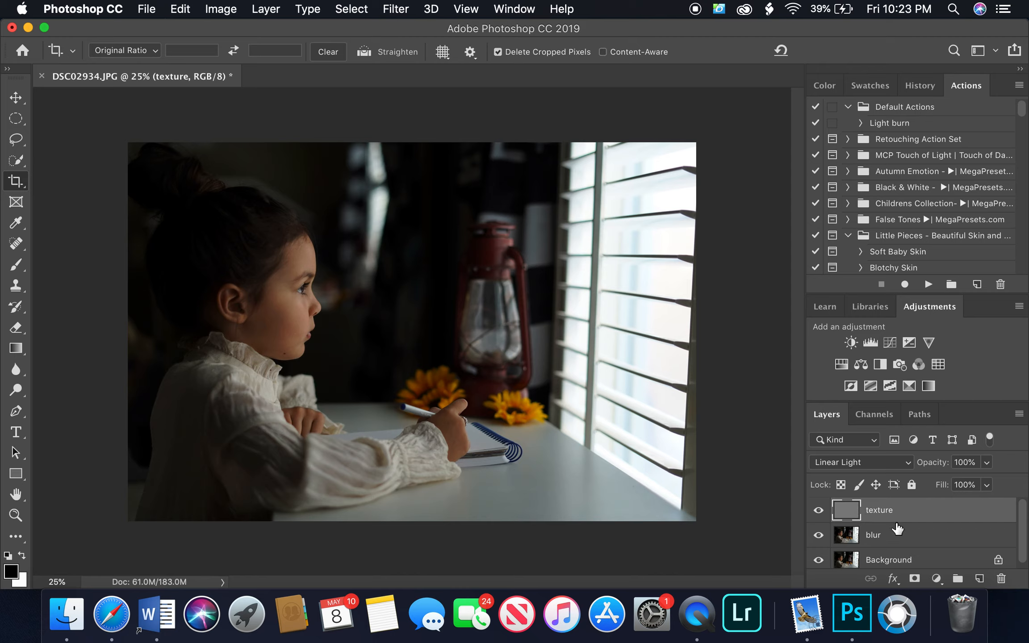
On the blur layer, lasso the girl's forehead from the hairline down to the temple, keeping above the eyebrow.
click(898, 541)
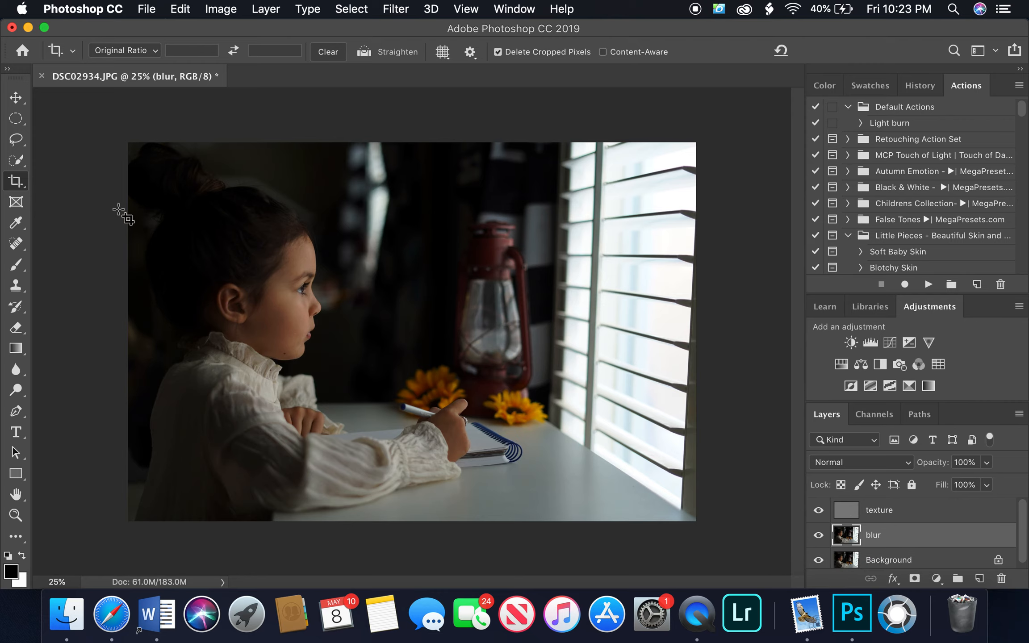
scroll(119, 209, up, 5)
scroll(118, 209, up, 3)
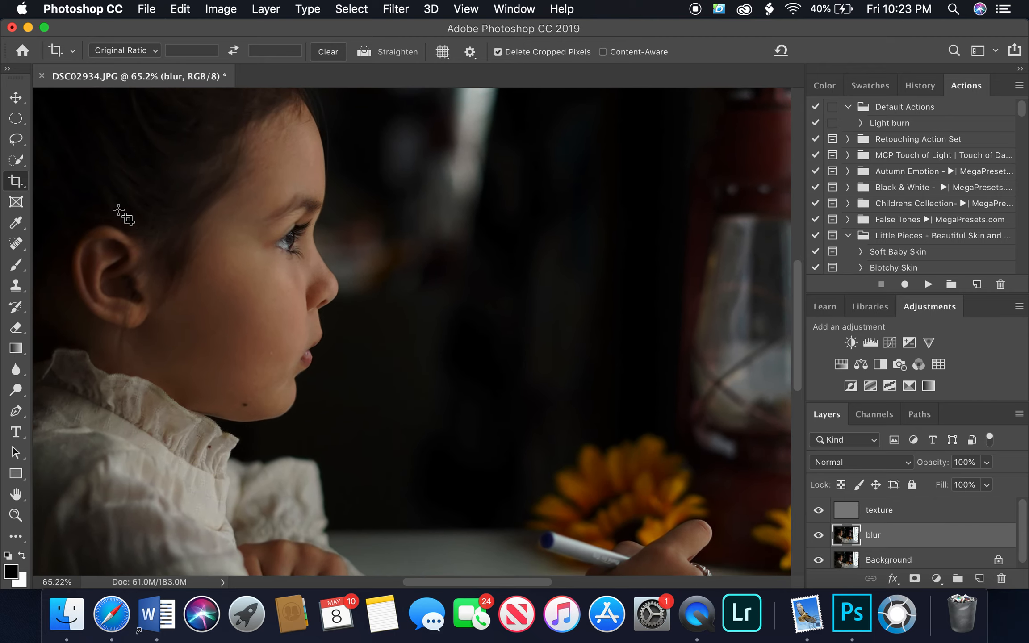
scroll(119, 210, up, 5)
scroll(118, 210, left, 3)
scroll(119, 210, down, 1)
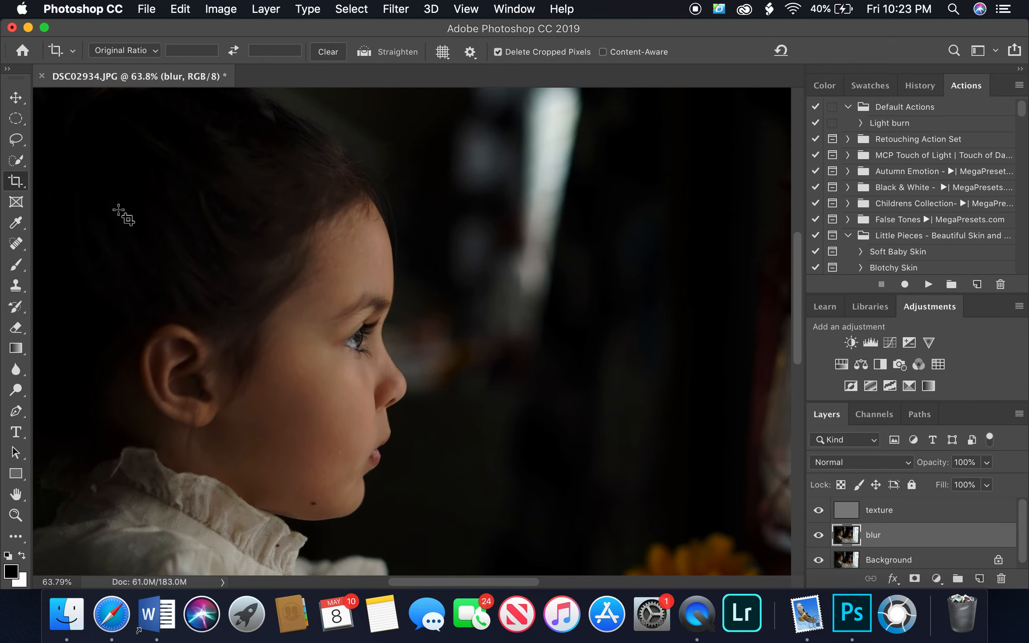
click(20, 136)
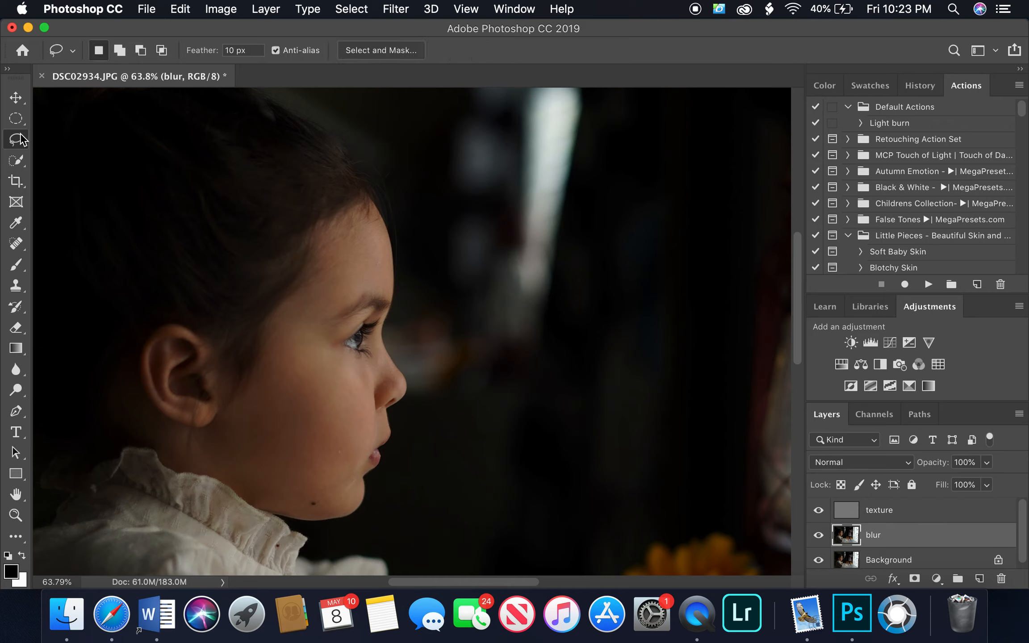
drag(20, 134, 82, 138)
mouse_move(374, 215)
mouse_down()
mouse_move(322, 265)
mouse_move(287, 328)
mouse_move(300, 335)
mouse_move(355, 290)
mouse_move(387, 283)
mouse_move(373, 216)
mouse_up()
Apply a Gaussian Blur with a 16.2-pixel radius to the forehead selection, and deselect it.
click(396, 9)
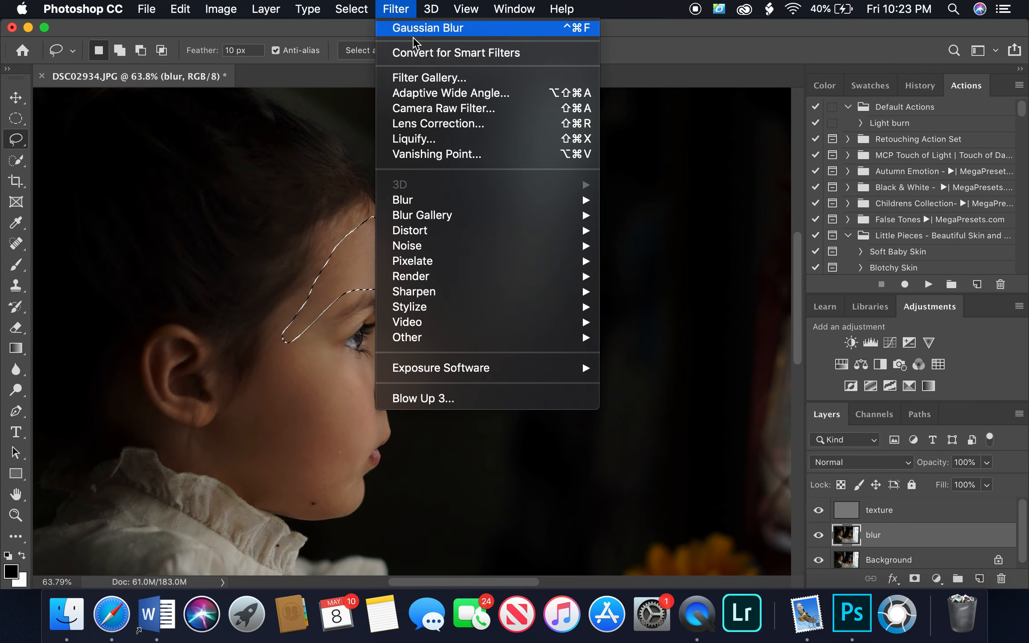
mouse_move(429, 200)
click(643, 263)
click(706, 364)
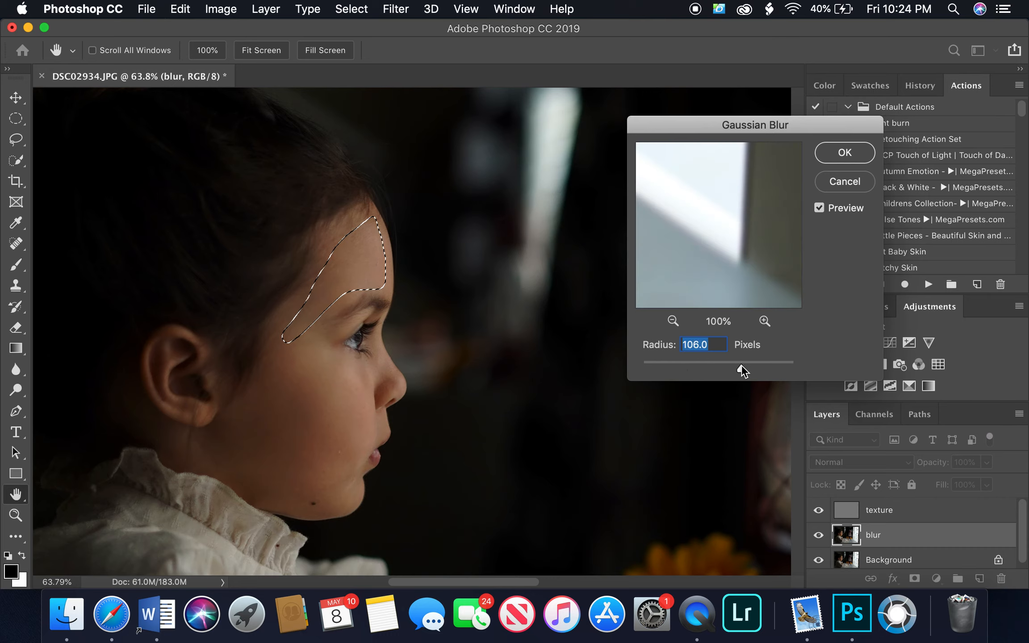
drag(740, 364, 706, 363)
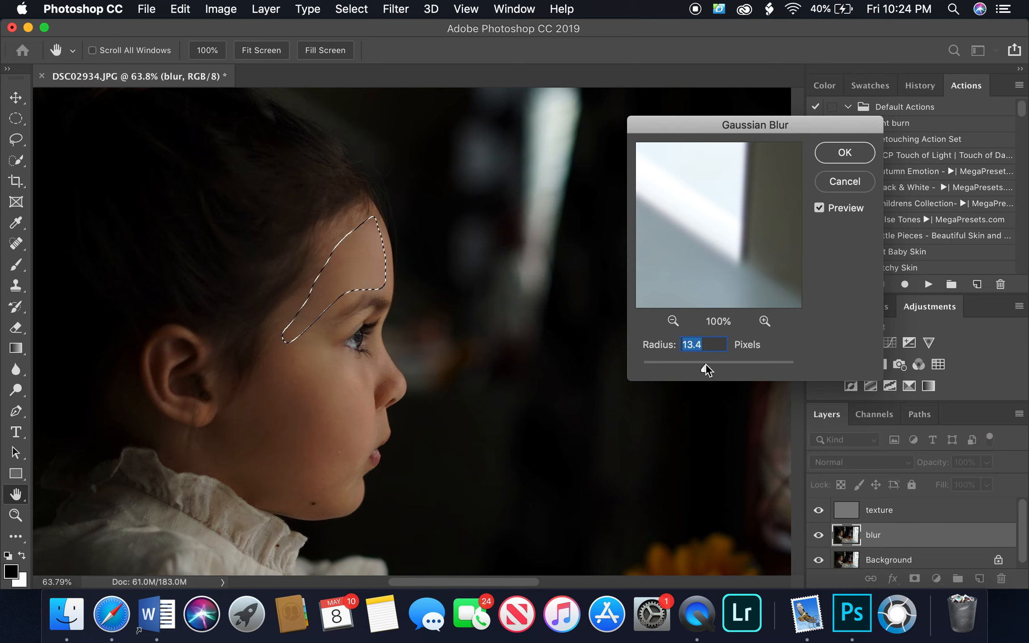
drag(707, 363, 706, 364)
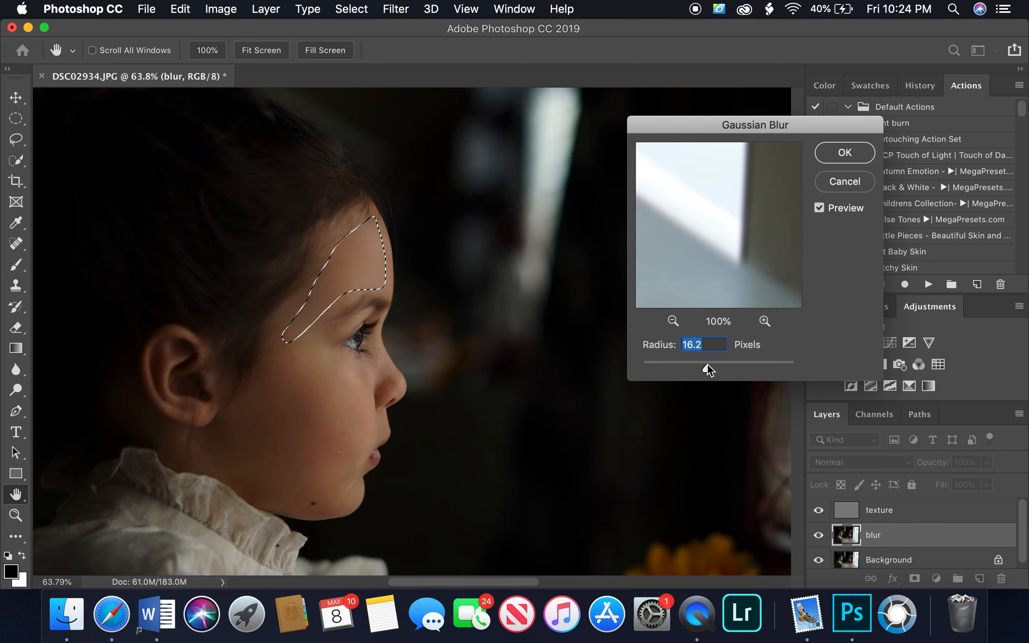
click(845, 154)
click(290, 352)
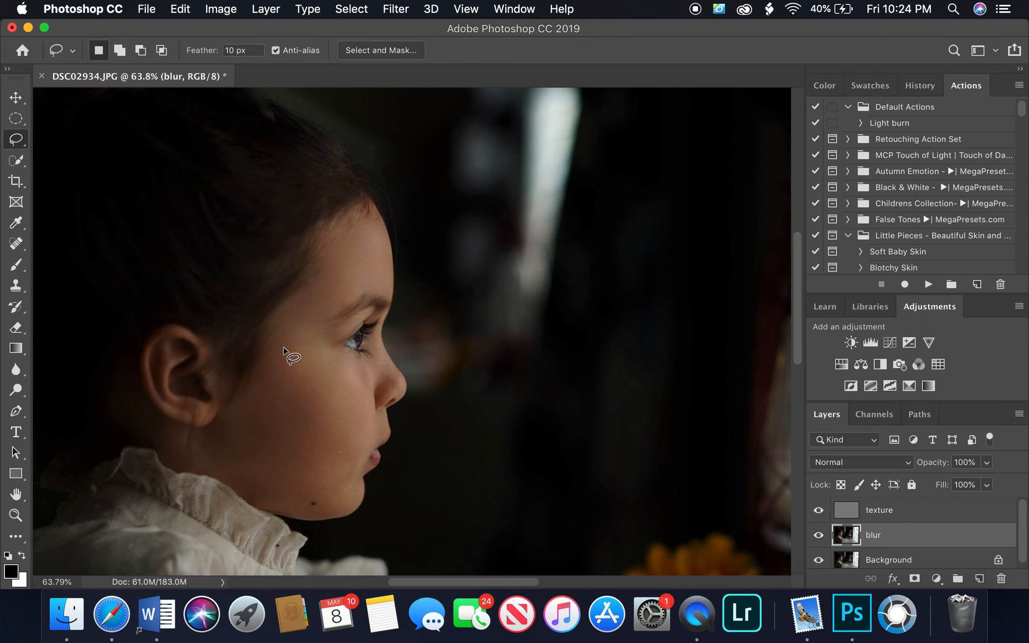
Lasso the cheek from the temple down to the chin, reapply the last Gaussian Blur to it, and deselect.
mouse_move(300, 307)
mouse_down()
mouse_move(213, 439)
mouse_move(230, 480)
mouse_move(300, 509)
mouse_move(354, 495)
mouse_move(376, 404)
mouse_move(313, 323)
mouse_move(318, 304)
mouse_up()
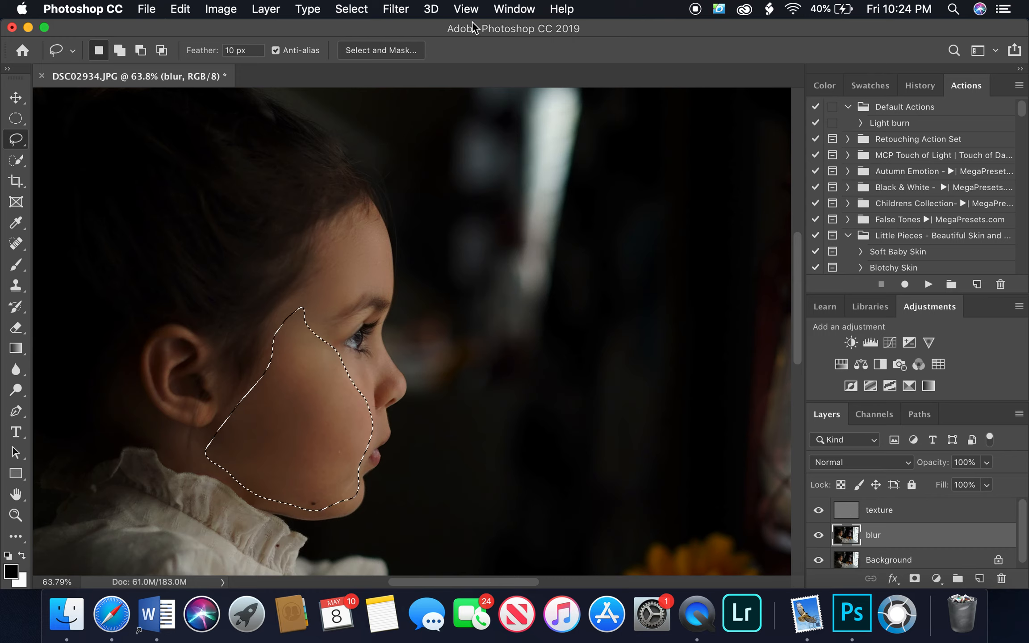
click(404, 16)
click(414, 30)
click(411, 13)
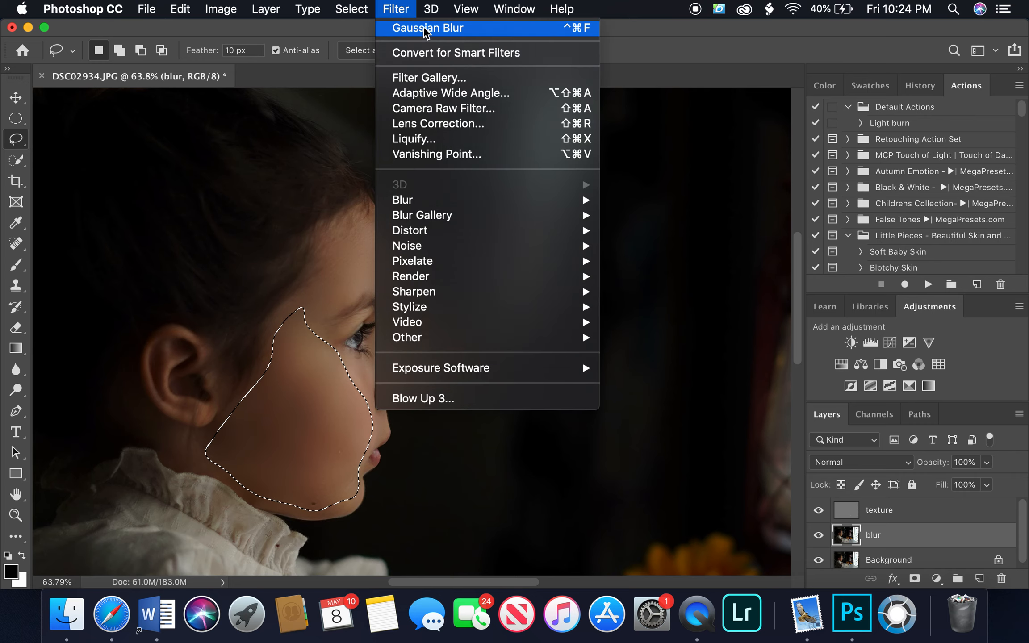
click(404, 11)
click(308, 383)
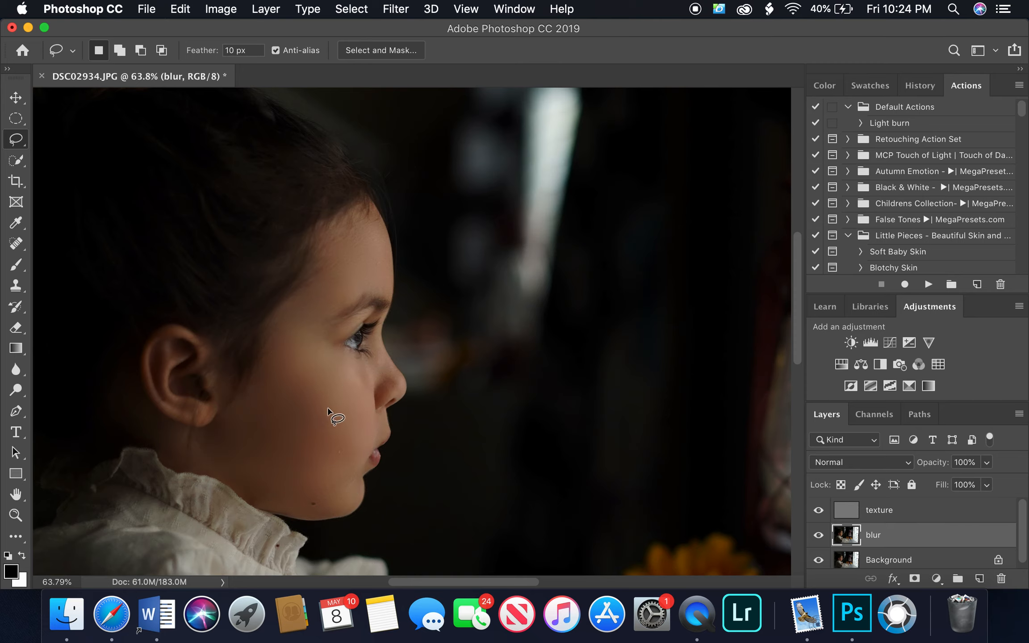
Lasso the skin below the eye, near the nose and beside the mouth in turn, reapplying the last Gaussian Blur to each.
mouse_move(329, 347)
mouse_down()
mouse_move(376, 357)
mouse_move(388, 377)
mouse_move(367, 392)
mouse_move(328, 349)
mouse_up()
click(395, 9)
click(419, 30)
key(cmd+d)
mouse_move(371, 342)
mouse_down()
mouse_move(375, 387)
mouse_move(388, 394)
mouse_move(396, 385)
mouse_move(376, 342)
mouse_up()
click(395, 9)
click(397, 30)
mouse_move(374, 416)
mouse_down()
mouse_move(386, 431)
mouse_move(379, 443)
mouse_move(361, 442)
mouse_move(373, 415)
mouse_up()
click(395, 9)
click(407, 28)
Lasso the lower cheek, jaw and chin, reapply the last Gaussian Blur to it, and deselect.
mouse_move(358, 434)
mouse_down()
mouse_move(366, 452)
mouse_move(356, 498)
mouse_move(320, 513)
mouse_move(299, 513)
mouse_move(206, 467)
mouse_move(194, 447)
mouse_move(213, 428)
mouse_move(333, 432)
mouse_up()
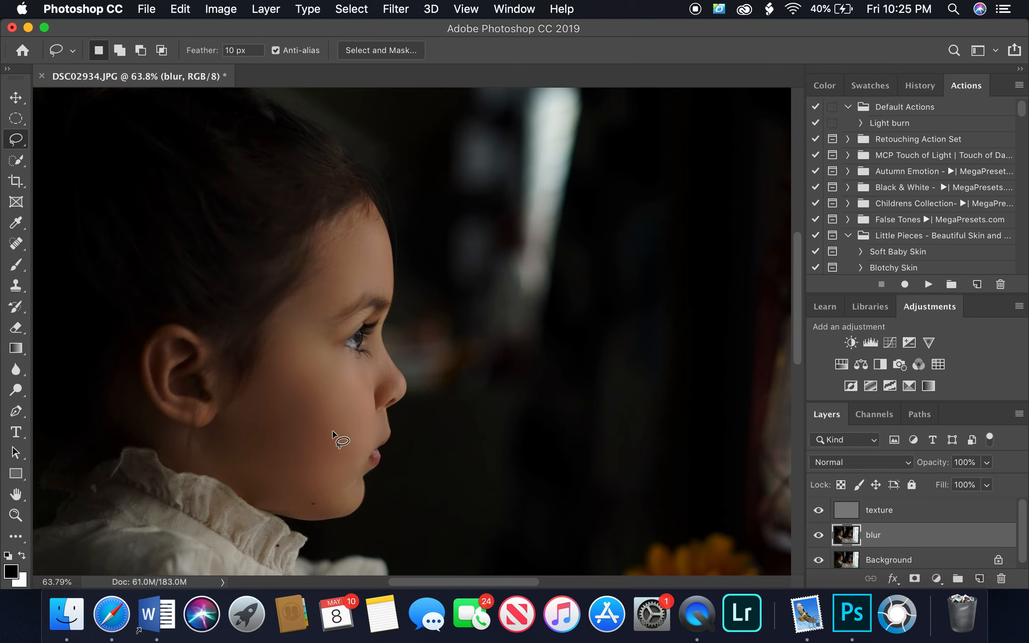
click(396, 9)
click(405, 30)
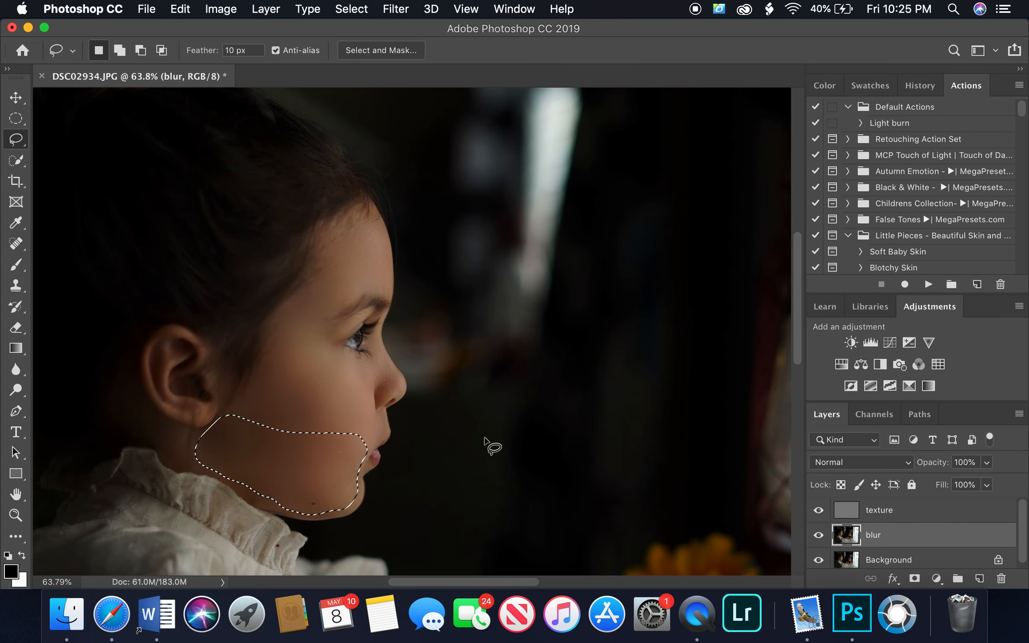
key(super+0)
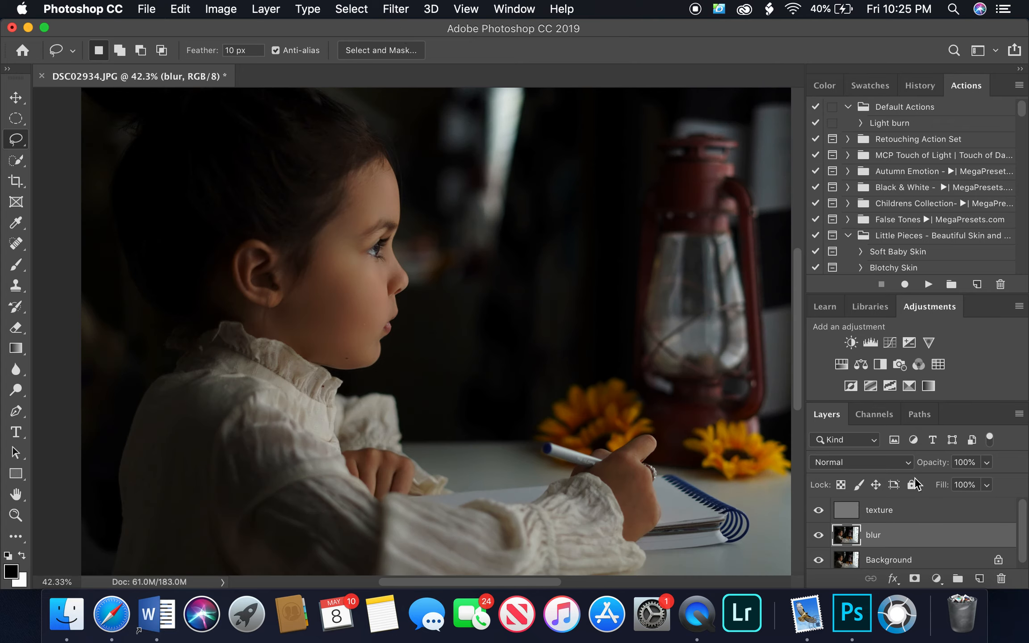
Flatten the texture, blur and Background layers into a single layer.
scroll(926, 541, down, 1)
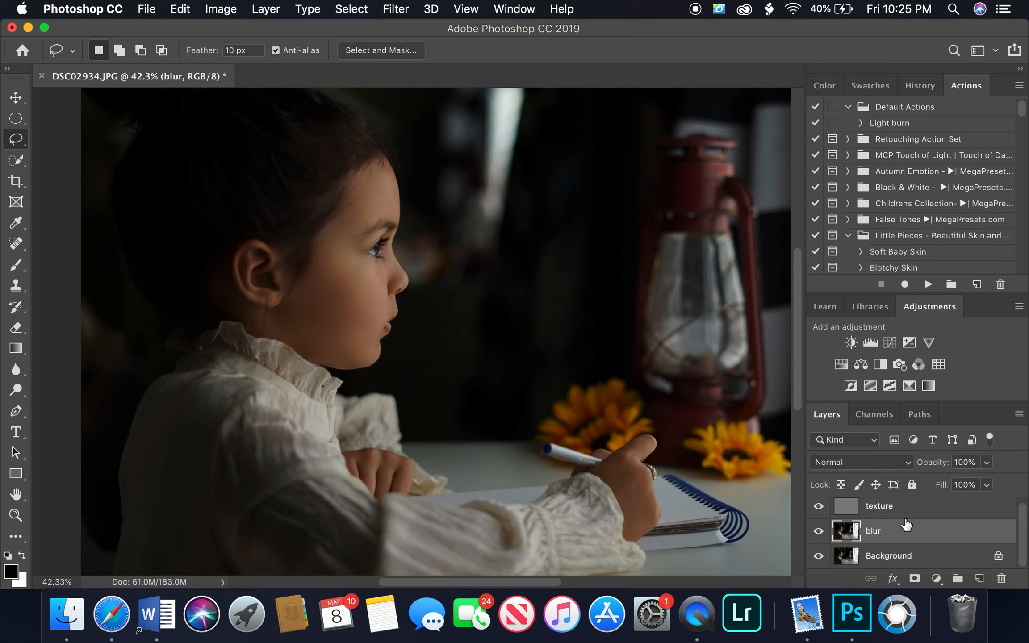
right_click(955, 561)
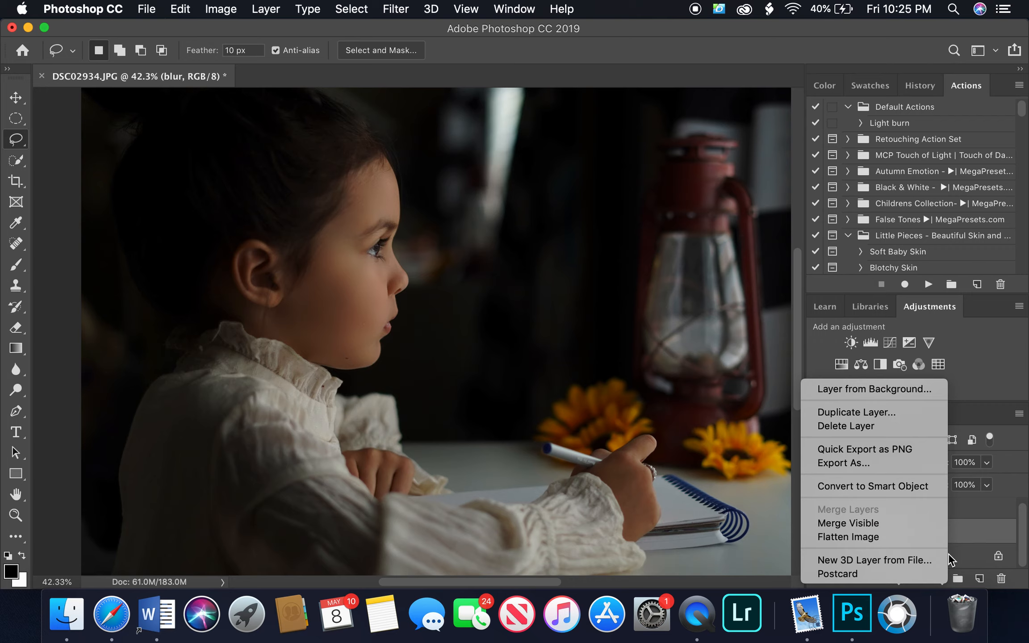
click(877, 538)
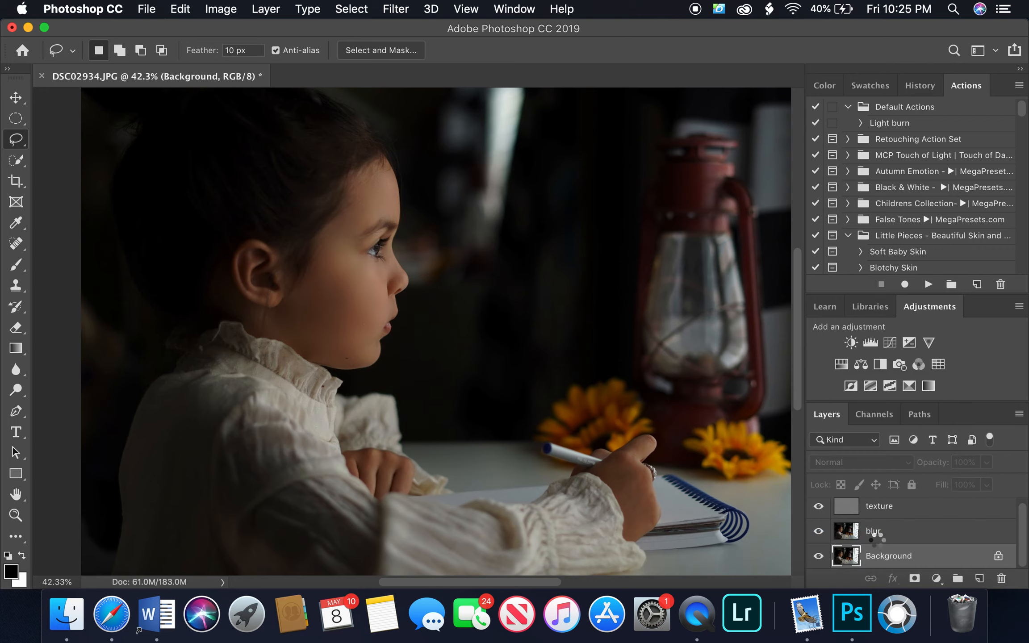
right_click(935, 511)
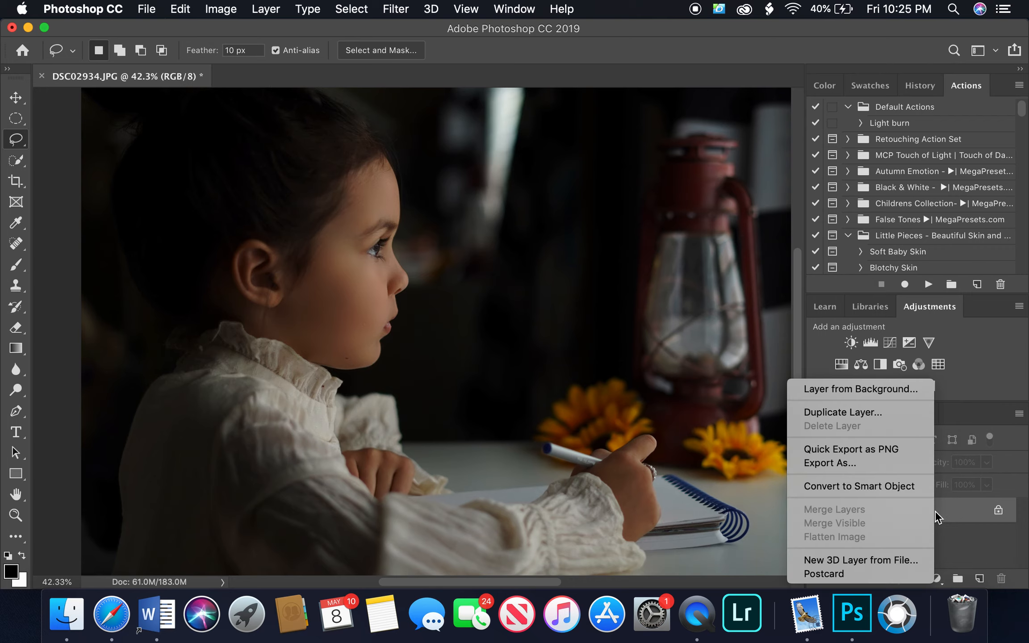
click(951, 509)
right_click(923, 508)
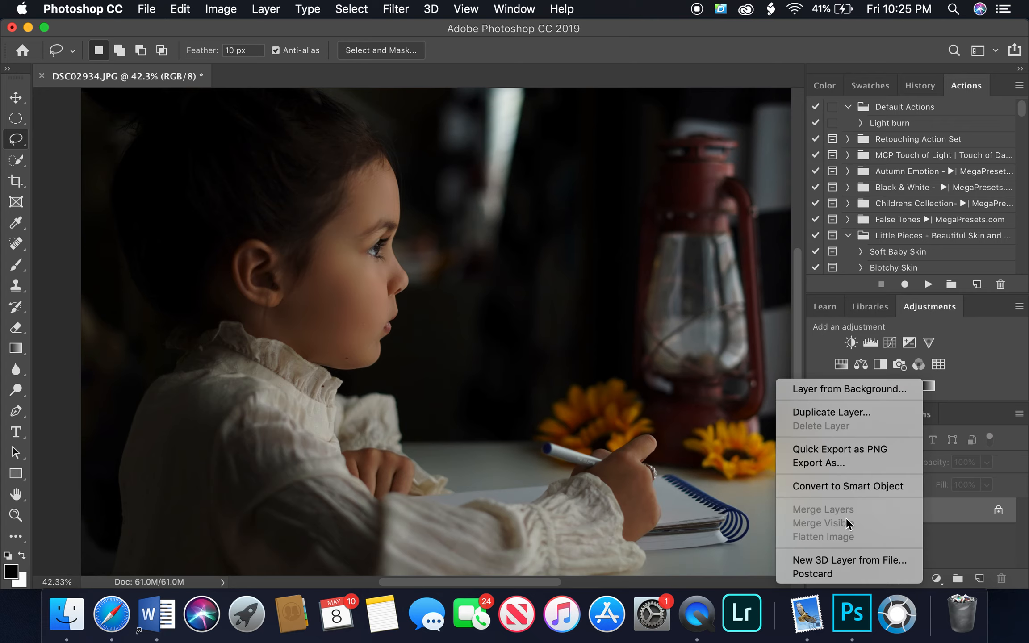
click(940, 548)
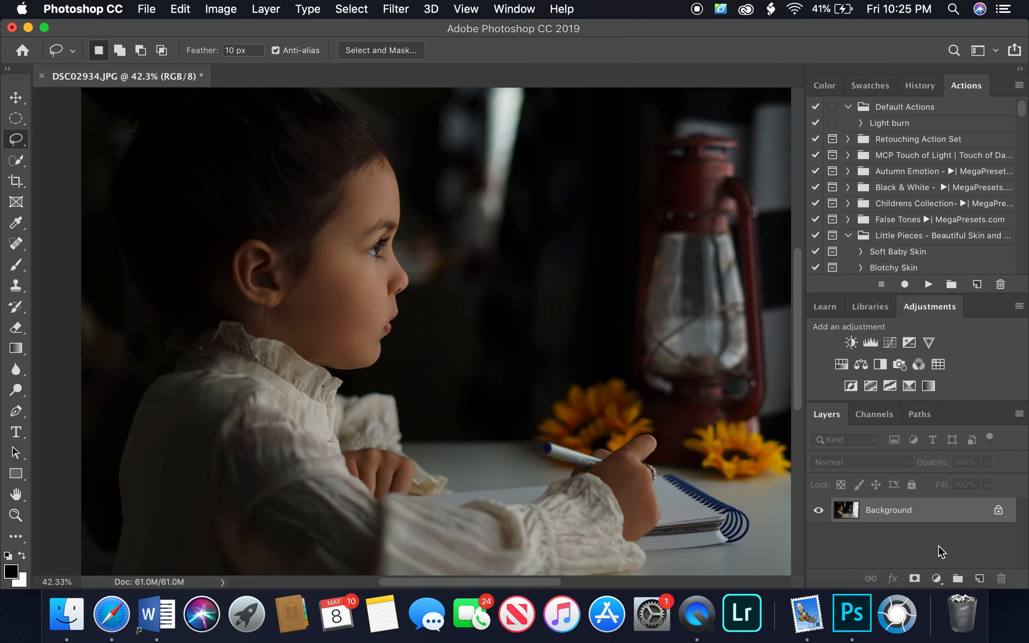
Duplicate the flattened Background layer.
scroll(725, 294, down, 5)
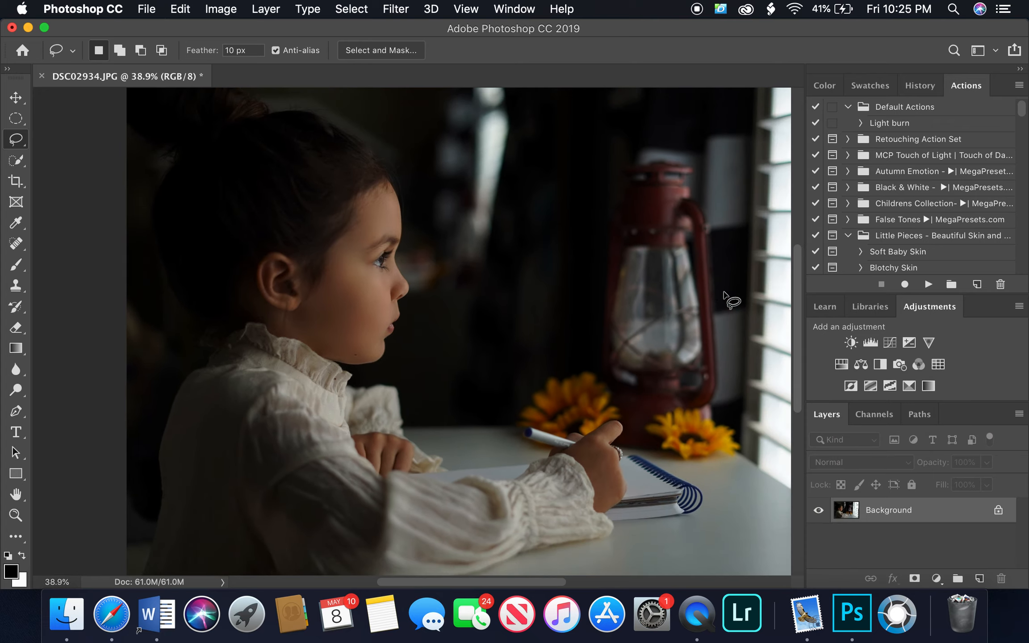
scroll(725, 293, down, 1)
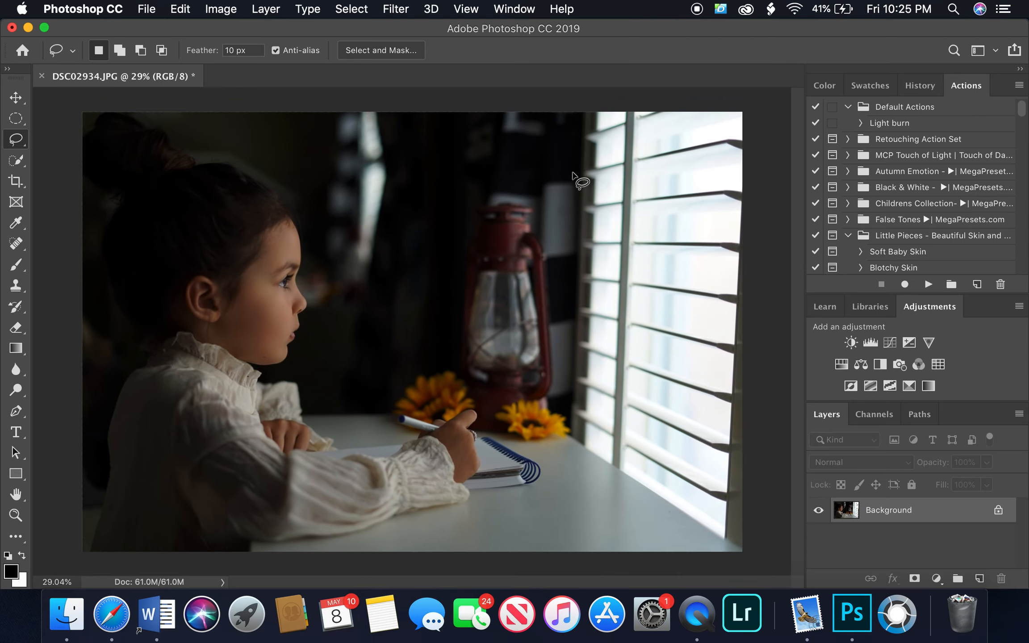
drag(976, 522, 982, 578)
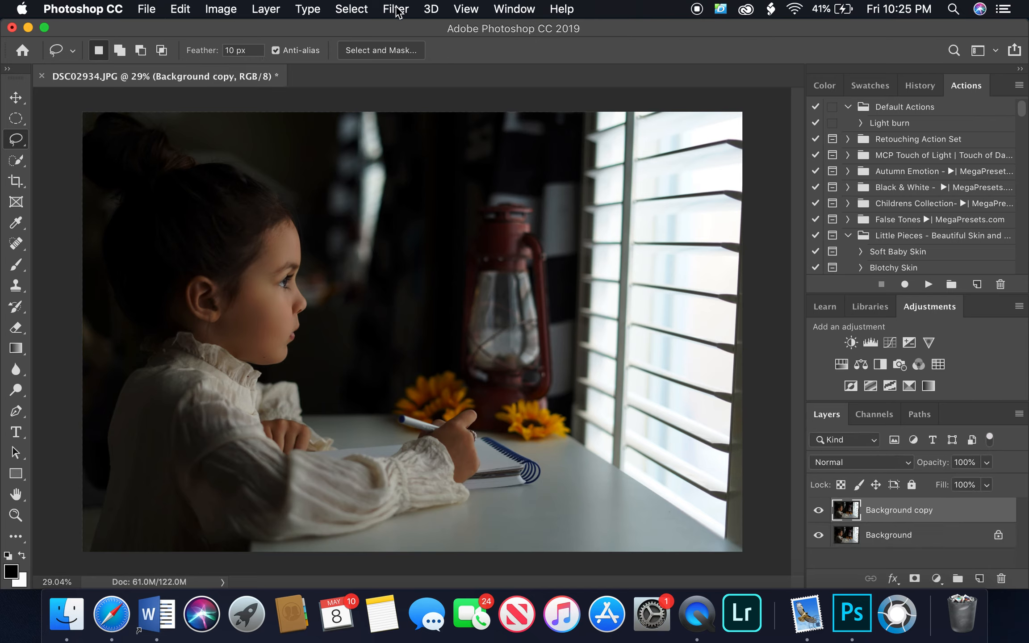
Open Liquify on the layer copy and reshape the hair on top of the head using Forward Warp with brush size 557.
click(354, 14)
mouse_move(414, 11)
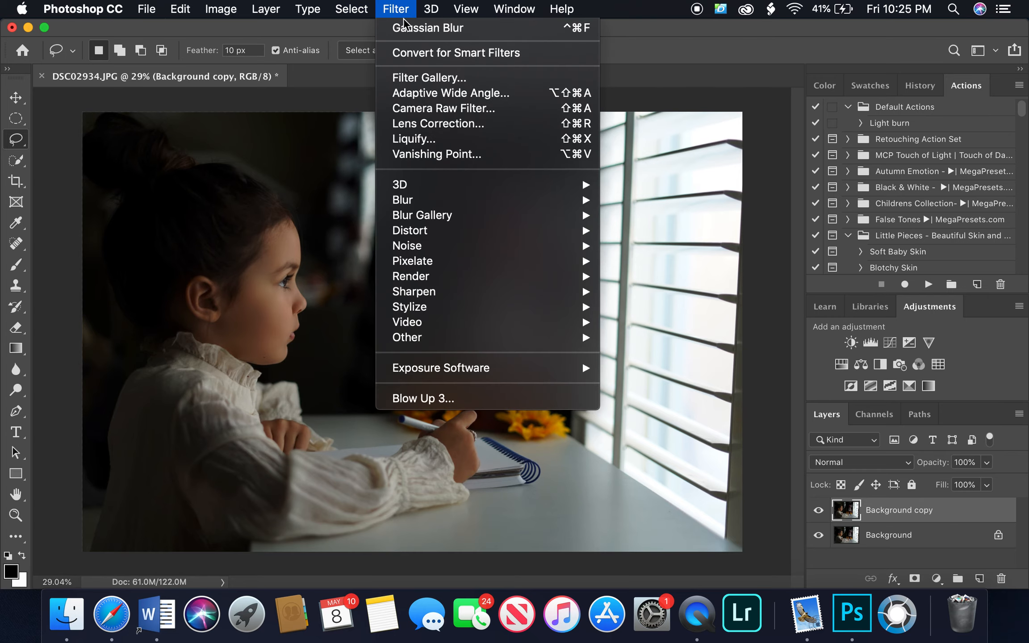
click(416, 139)
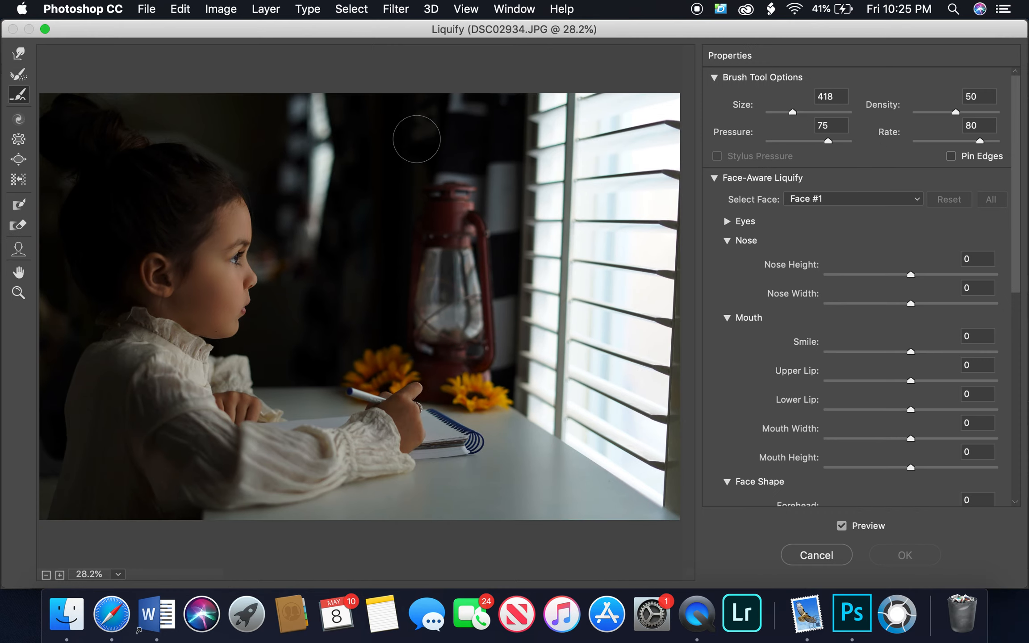
click(18, 54)
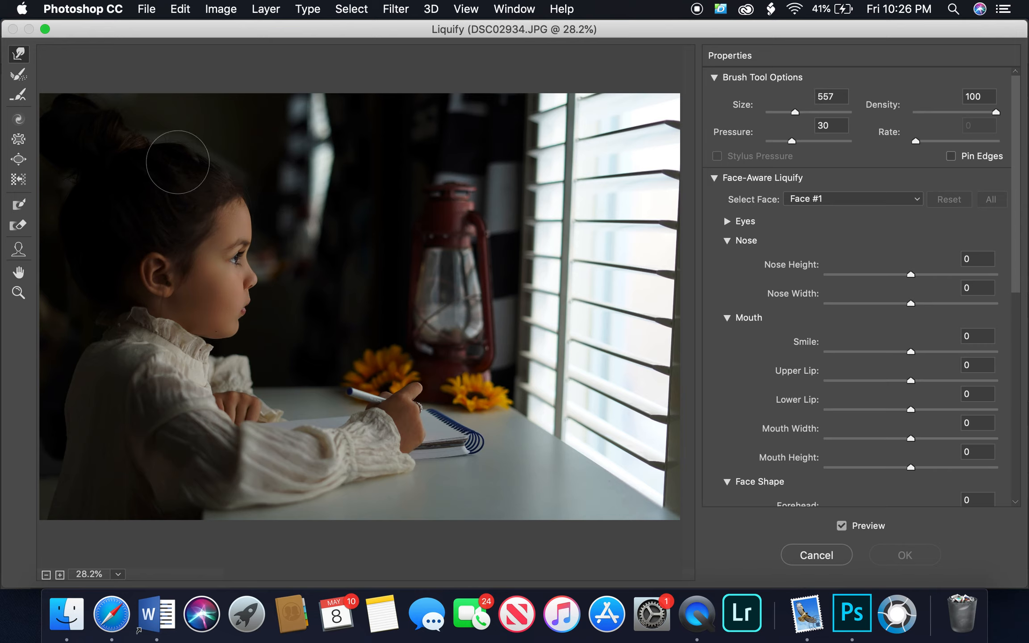
drag(183, 147, 306, 152)
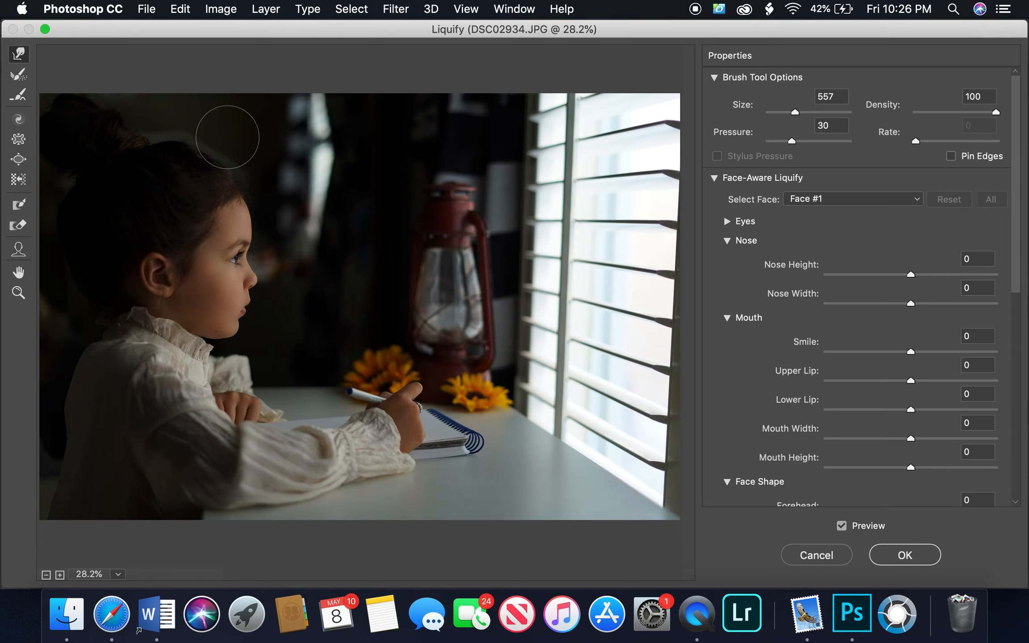
Refine the hair shape with the warp brush size reduced to 305, compare it with the original, and apply Liquify.
click(784, 112)
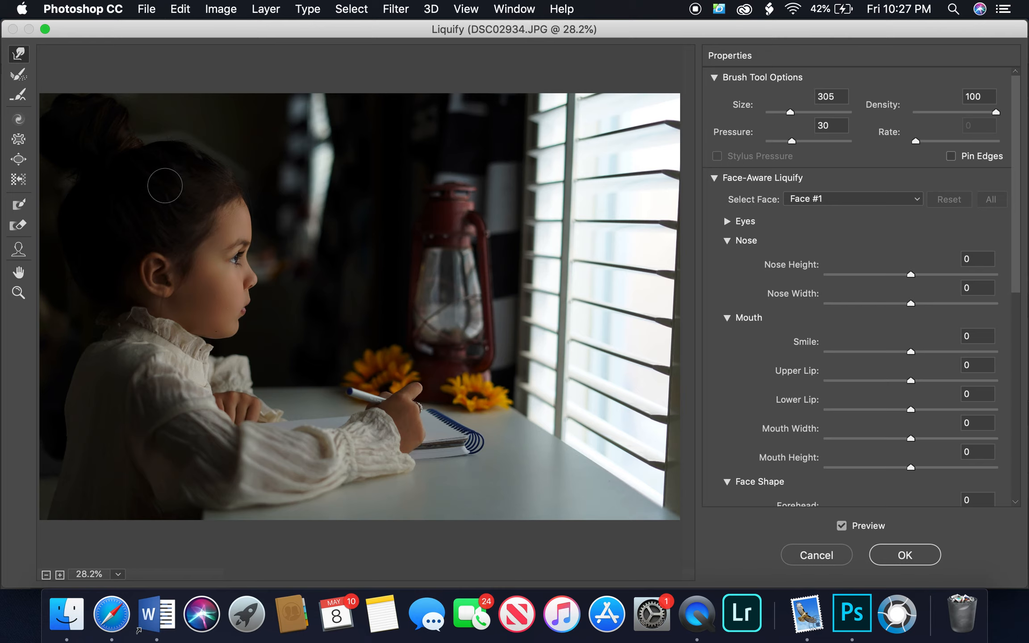
click(839, 529)
click(838, 528)
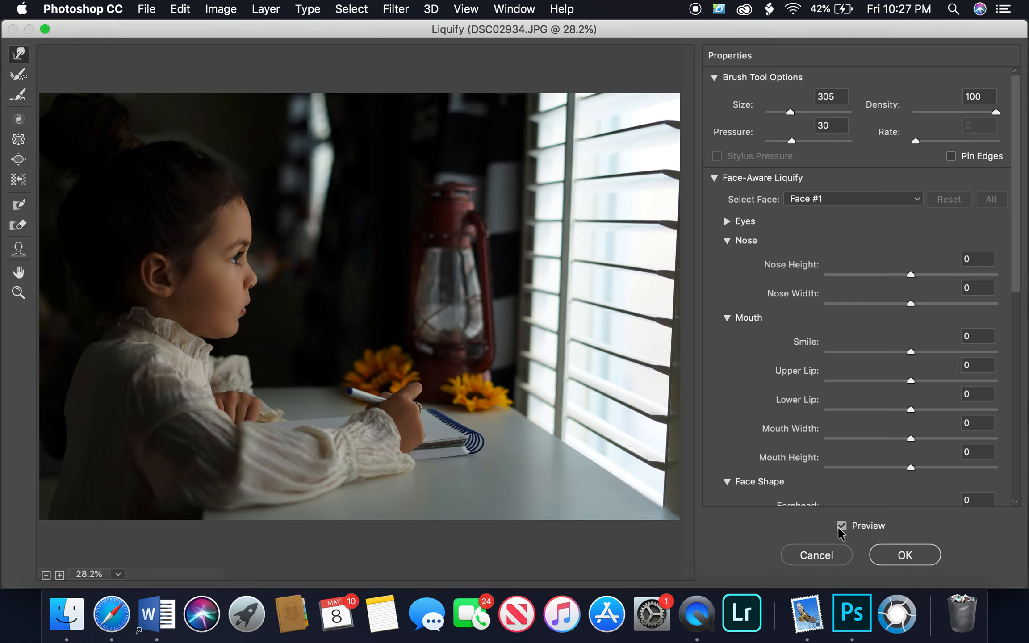
click(917, 555)
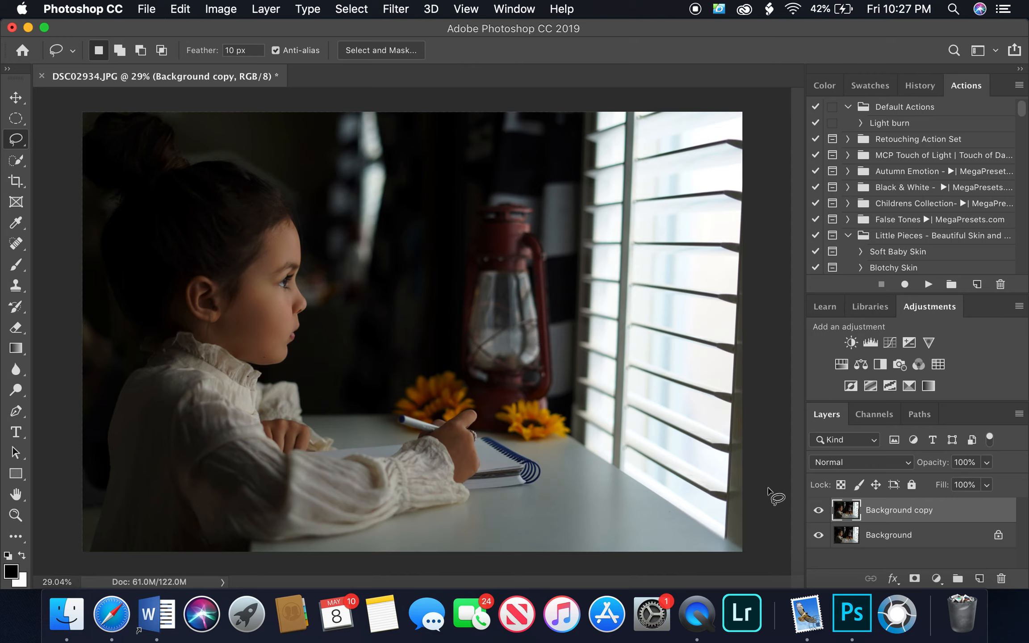
Flatten the liquified copy into the Background layer.
right_click(955, 552)
right_click(929, 536)
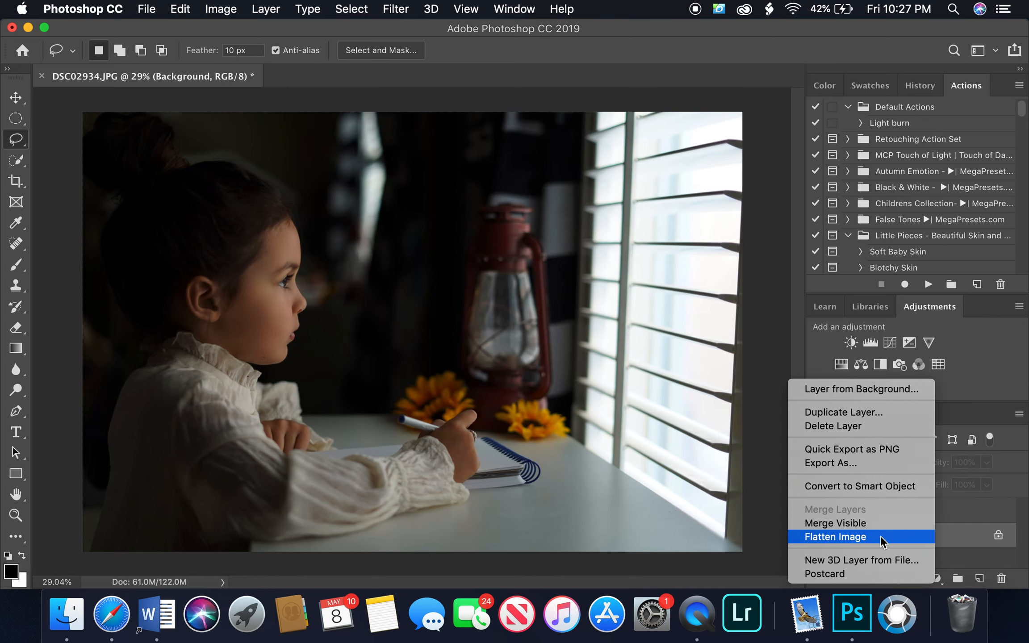
click(870, 536)
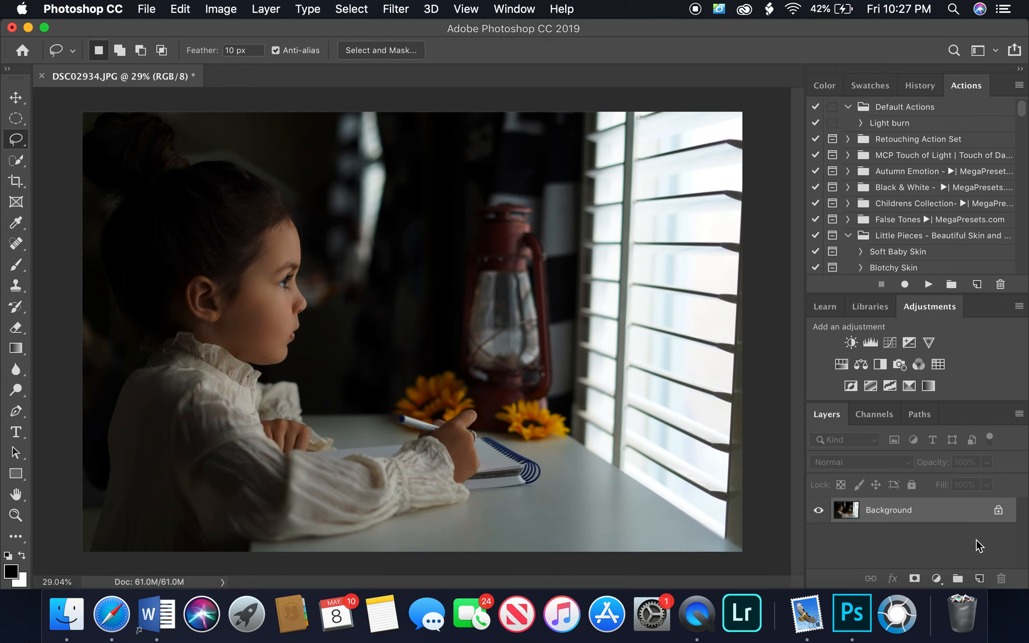
Add a Curves adjustment layer, raise the RGB black point to output 11, and set a shadow point at input 74, output 70.
click(938, 576)
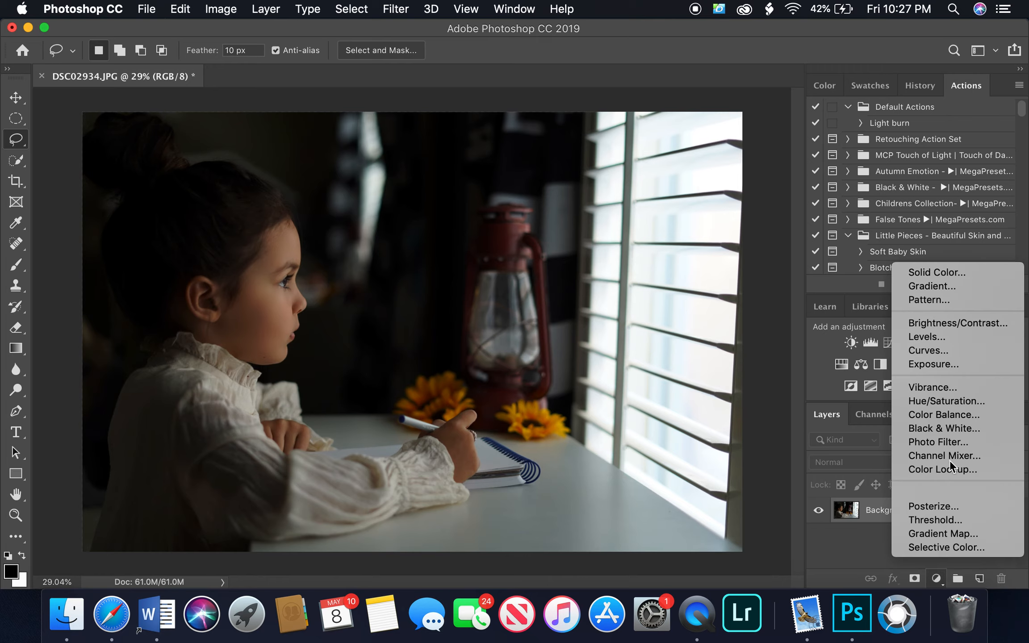
click(924, 351)
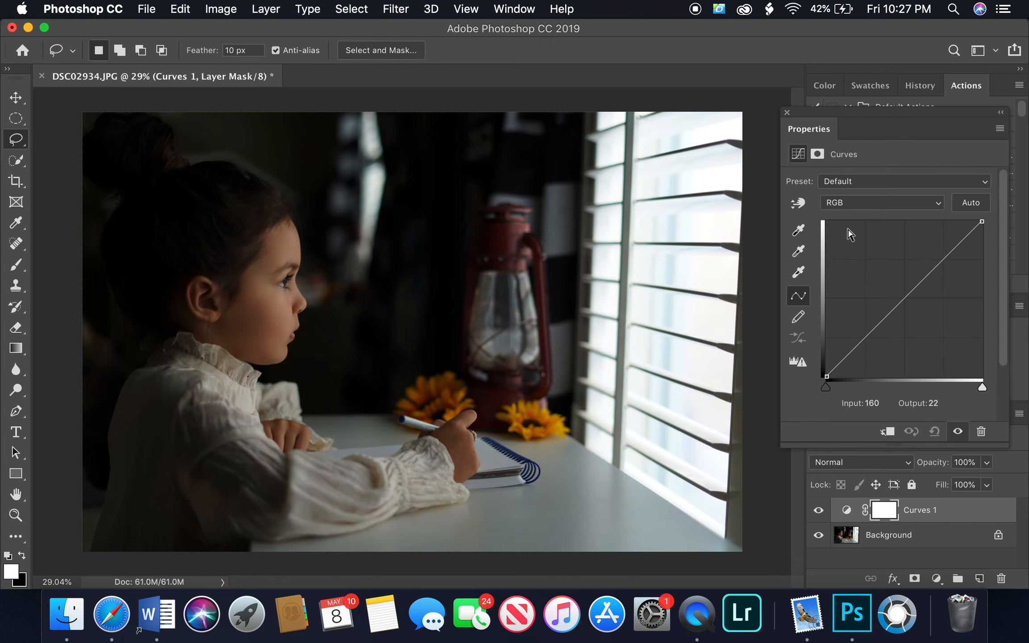
mouse_move(826, 378)
mouse_down()
mouse_move(826, 345)
mouse_move(826, 369)
mouse_move(826, 359)
mouse_up()
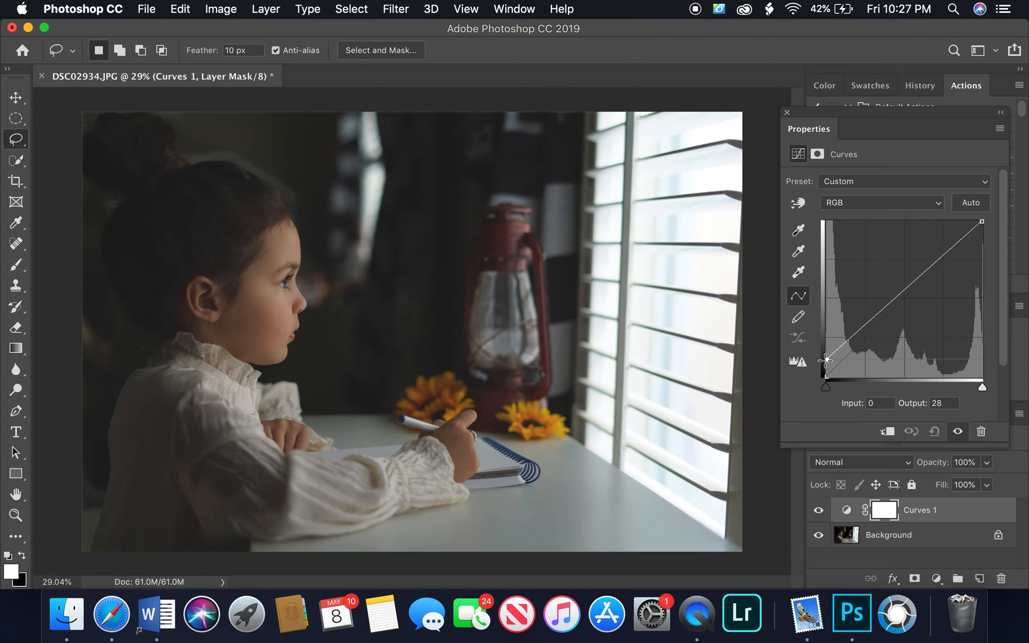
drag(825, 365, 823, 371)
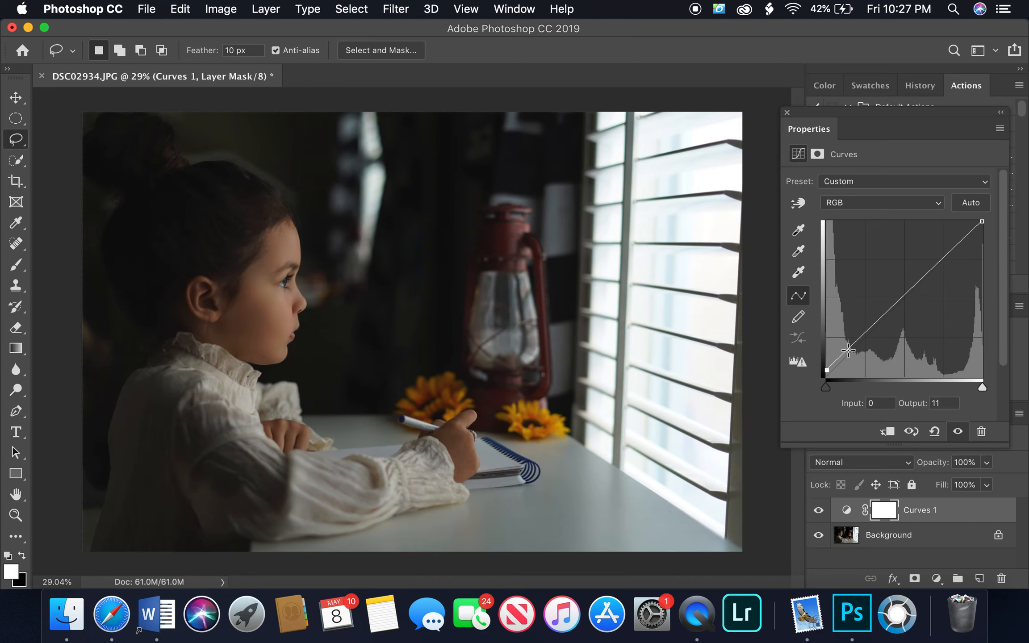
click(871, 331)
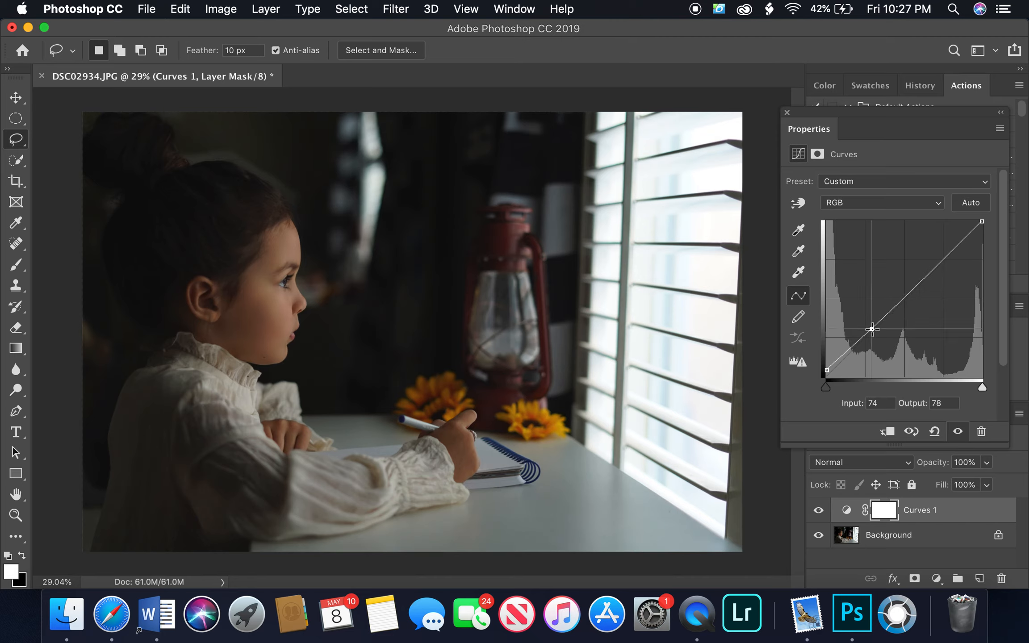
drag(871, 332, 873, 334)
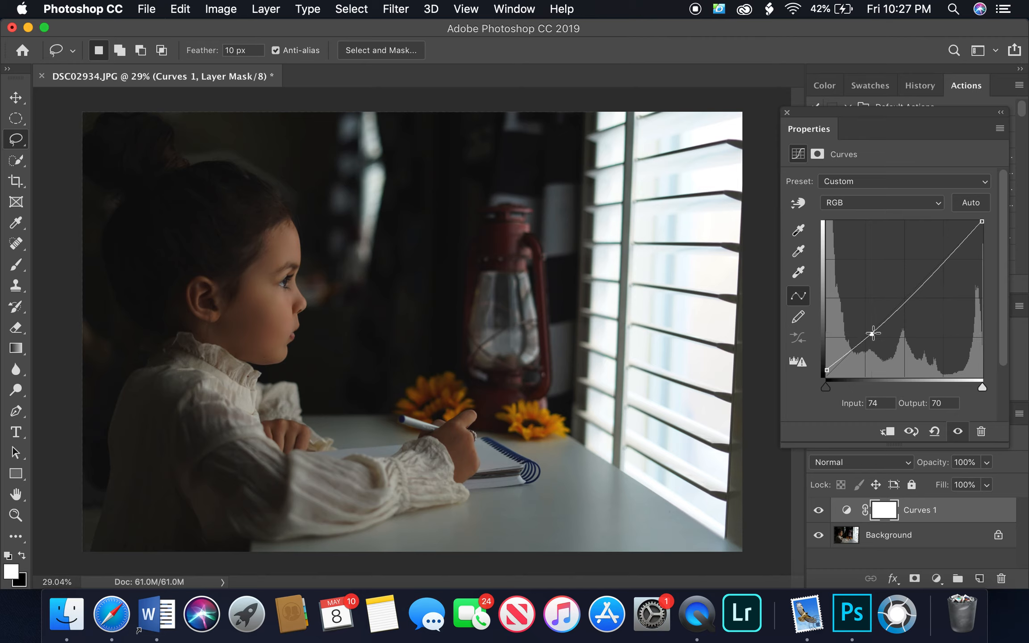
Compare the image with and without the Curves adjustment.
click(958, 431)
click(957, 432)
click(958, 432)
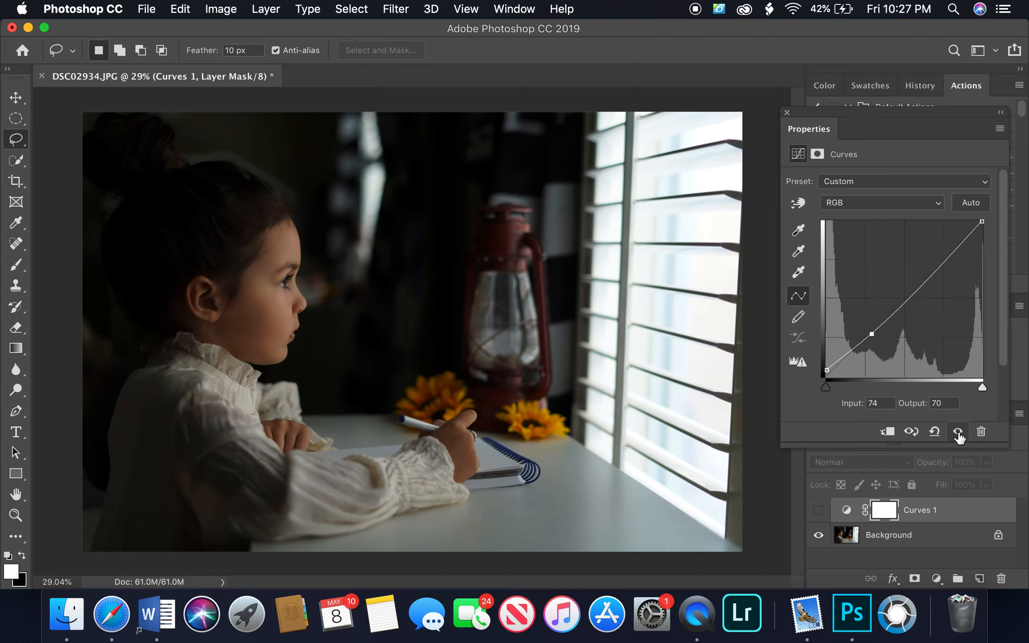
click(957, 432)
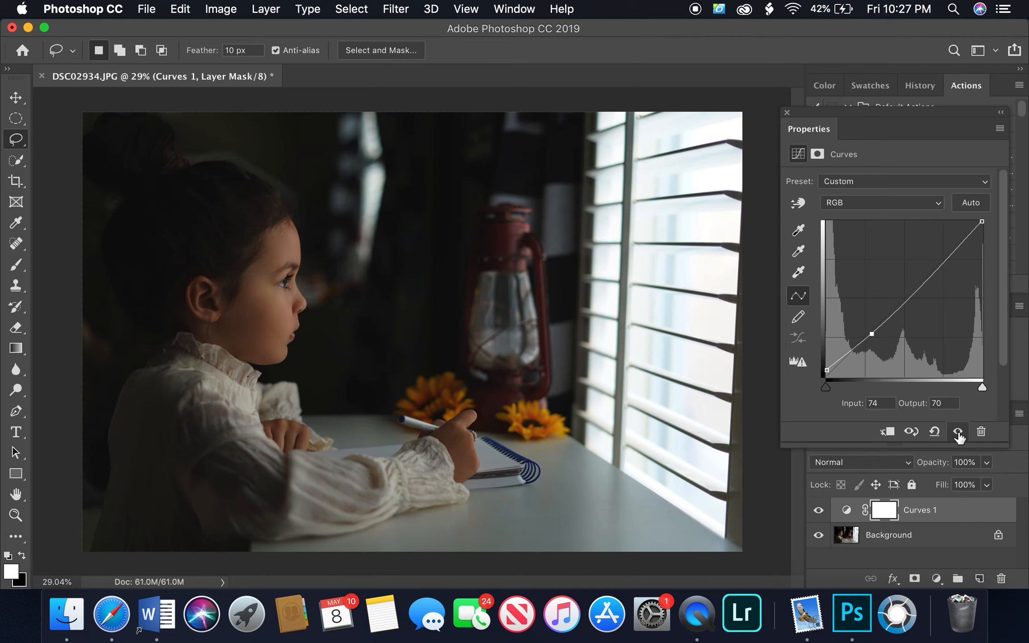
click(957, 431)
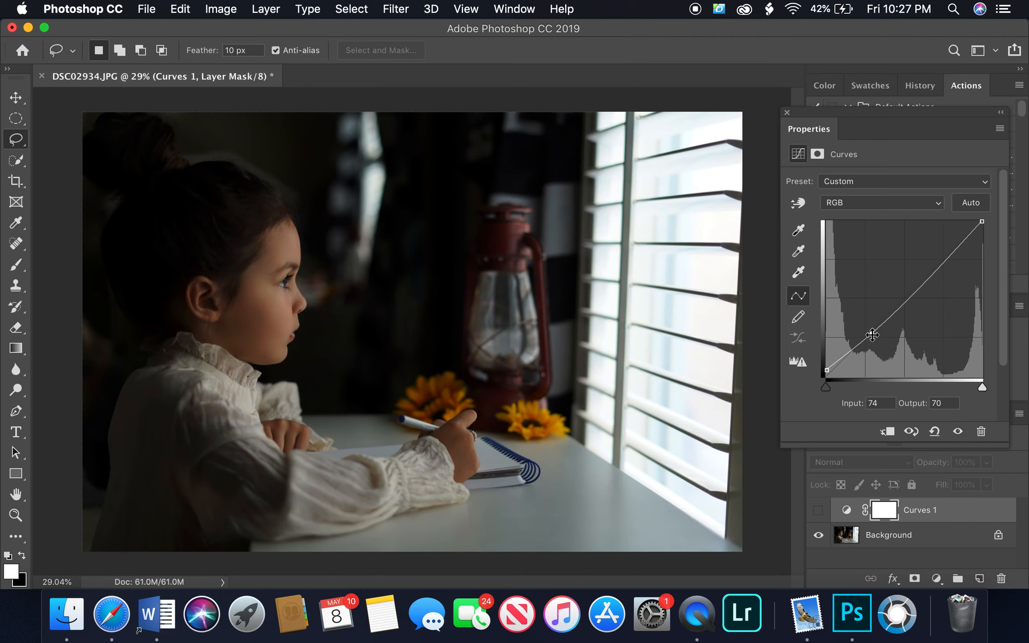
click(957, 431)
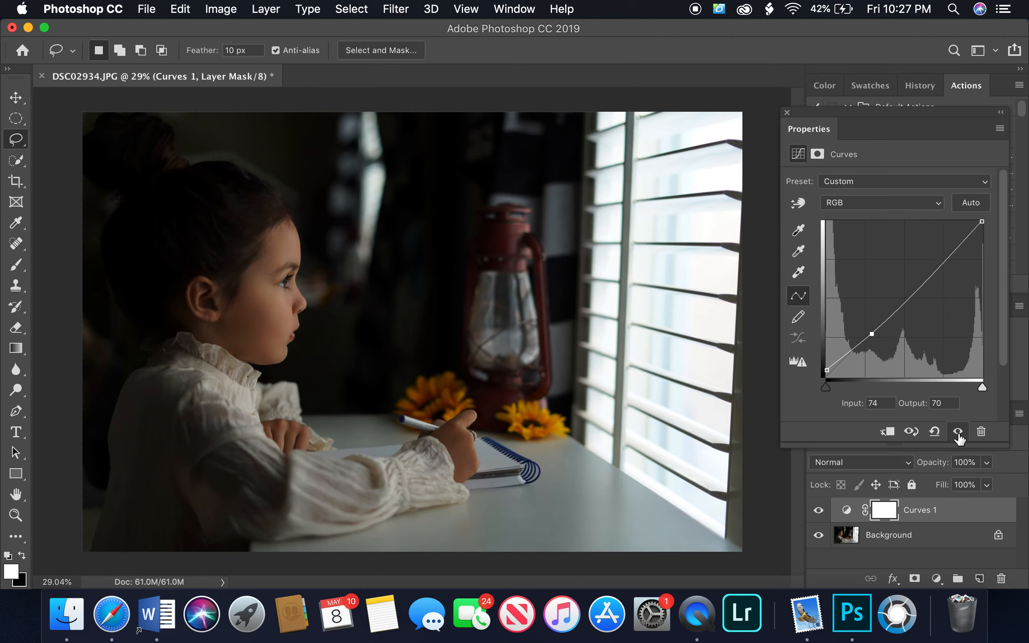
Raise the curve's midtones, set the shadow point to input 77, output 67, and toggle the adjustment to compare.
drag(907, 301, 908, 296)
drag(870, 337, 873, 335)
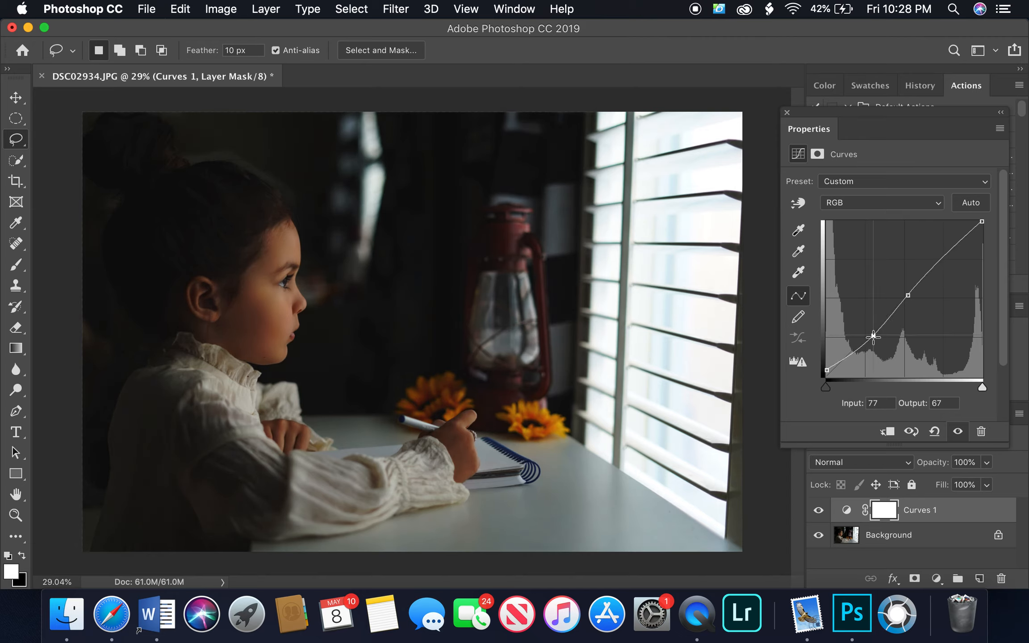
click(958, 432)
click(958, 432)
click(958, 432)
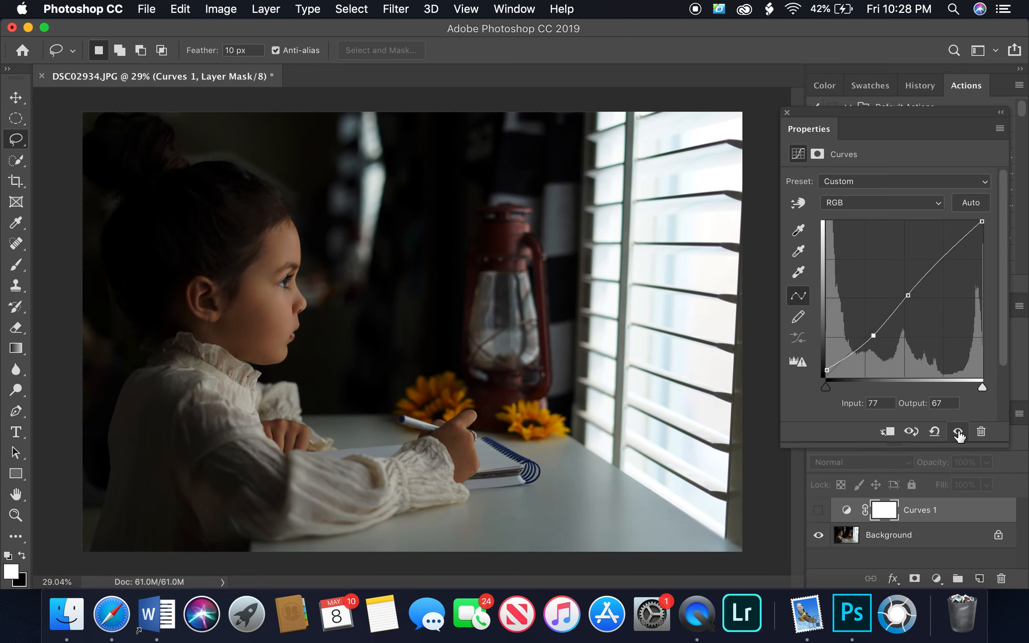
click(958, 432)
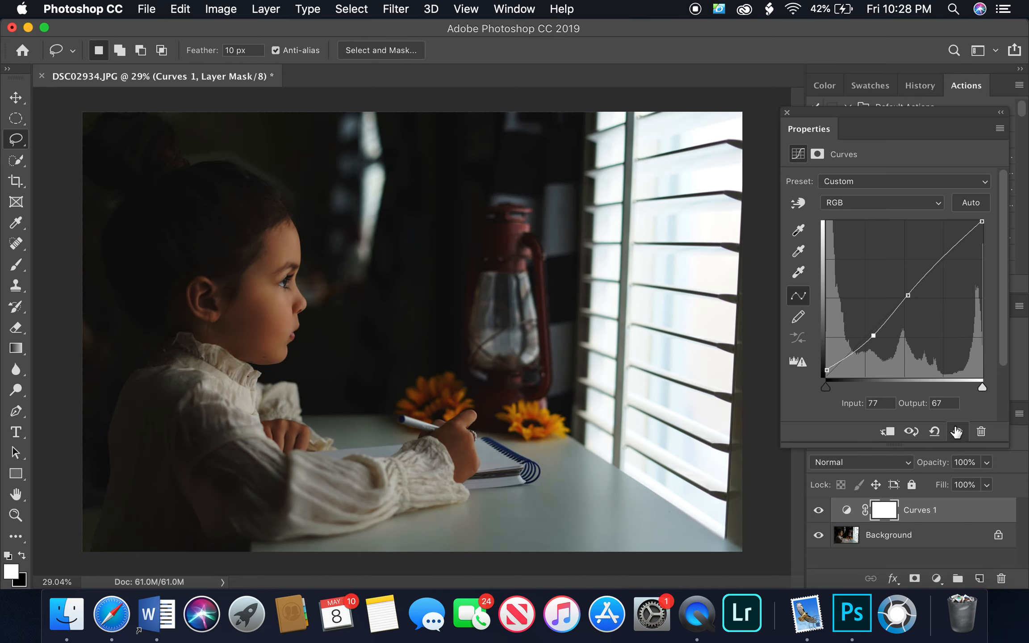
Soften the curve's shadow point, lower the black point to output 8, and check the adjustment against the unadjusted image.
drag(873, 336, 870, 335)
click(825, 371)
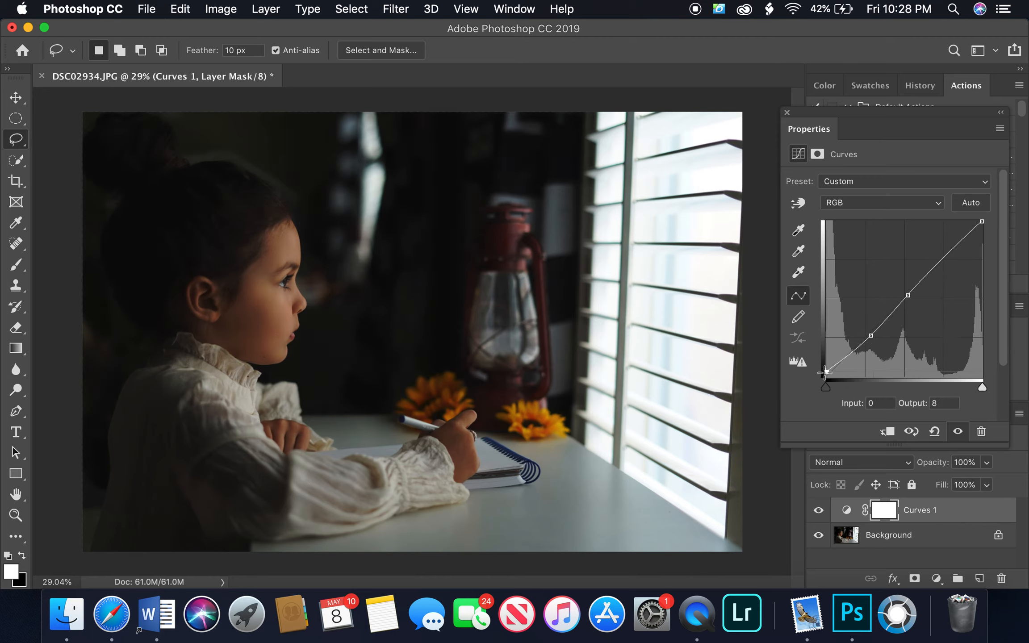
click(957, 432)
click(957, 432)
click(957, 433)
click(957, 432)
click(957, 432)
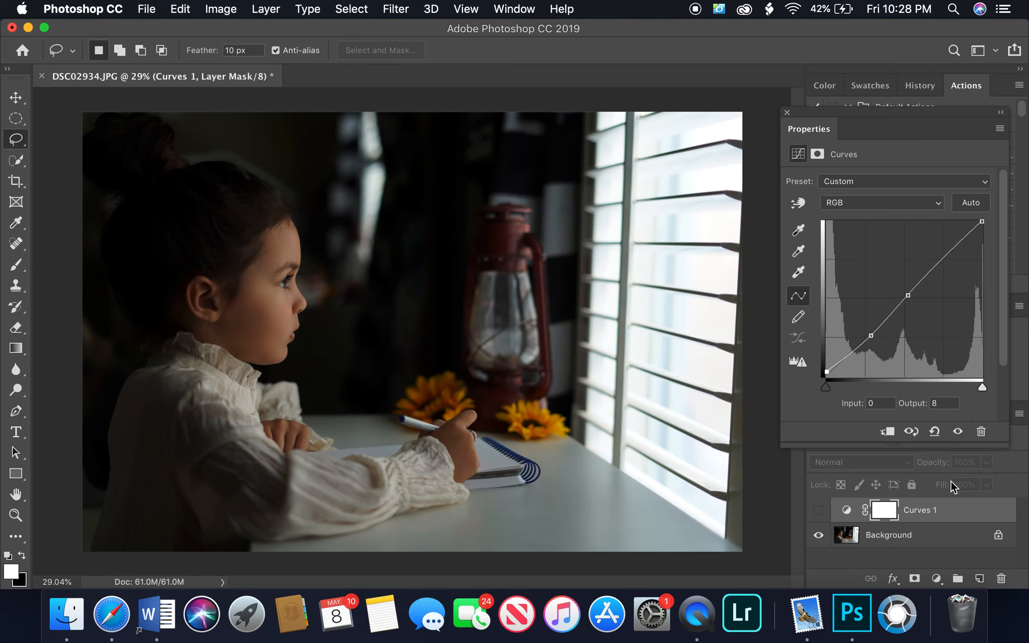
Delete the Curves adjustment layer and close its properties.
drag(952, 514, 1000, 582)
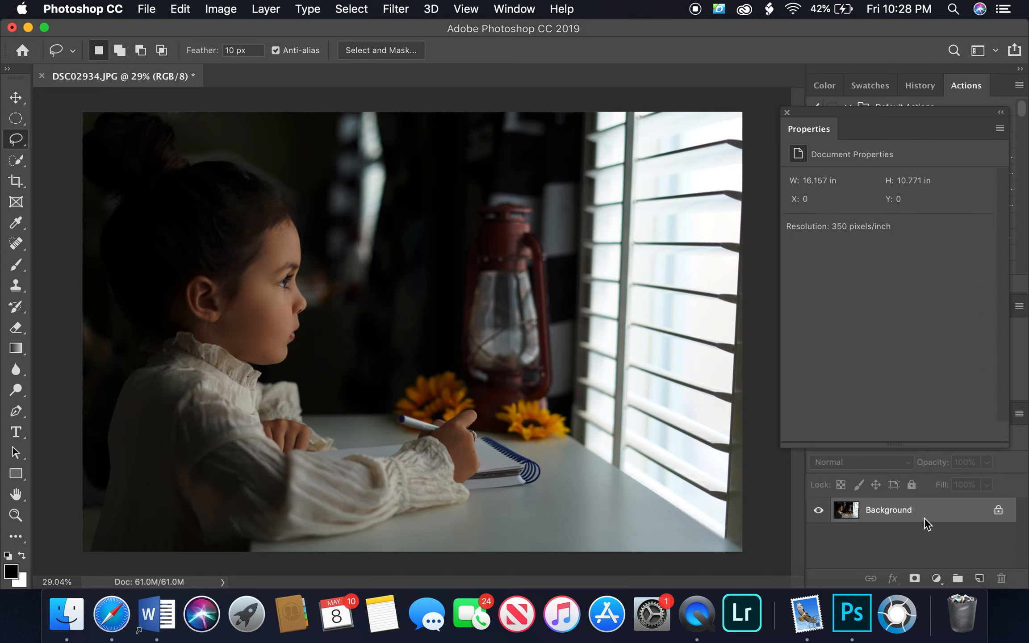
click(788, 112)
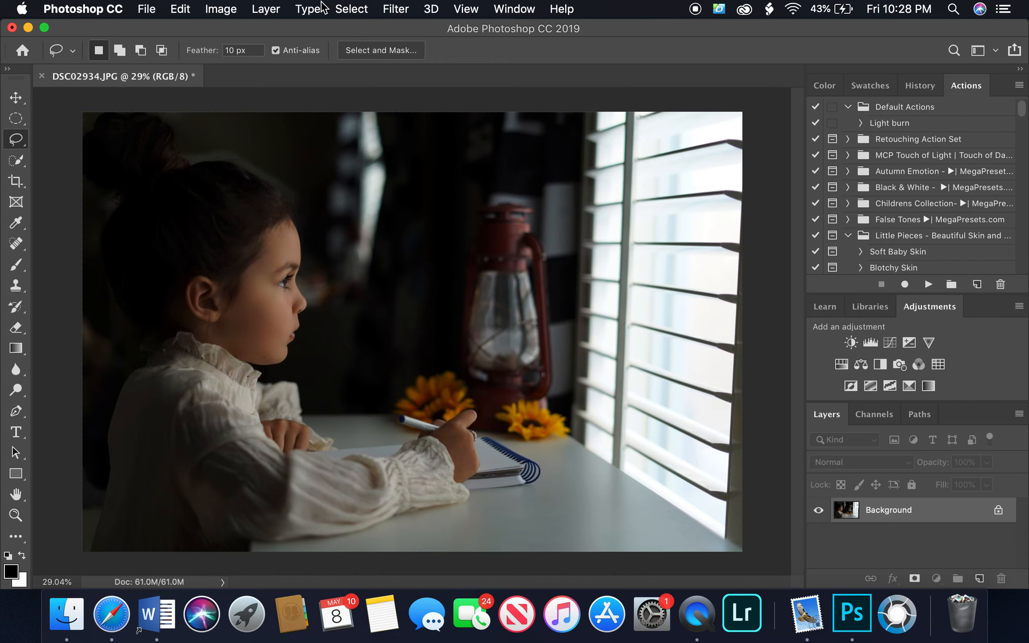
Open the Background layer in the Exposure X5 filter and show only the favorite presets.
click(395, 8)
mouse_move(449, 369)
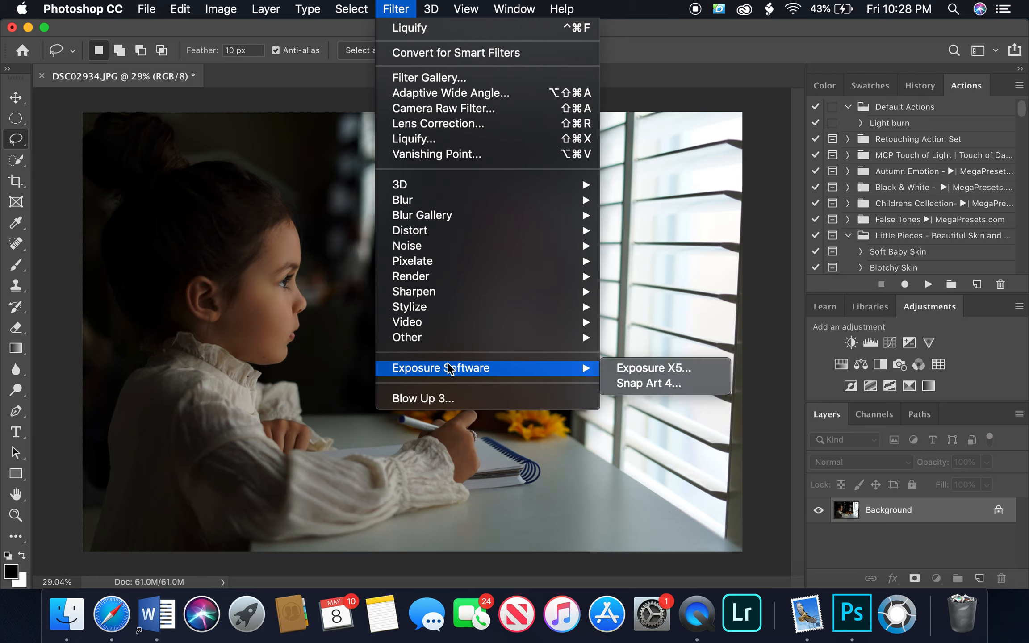
click(656, 374)
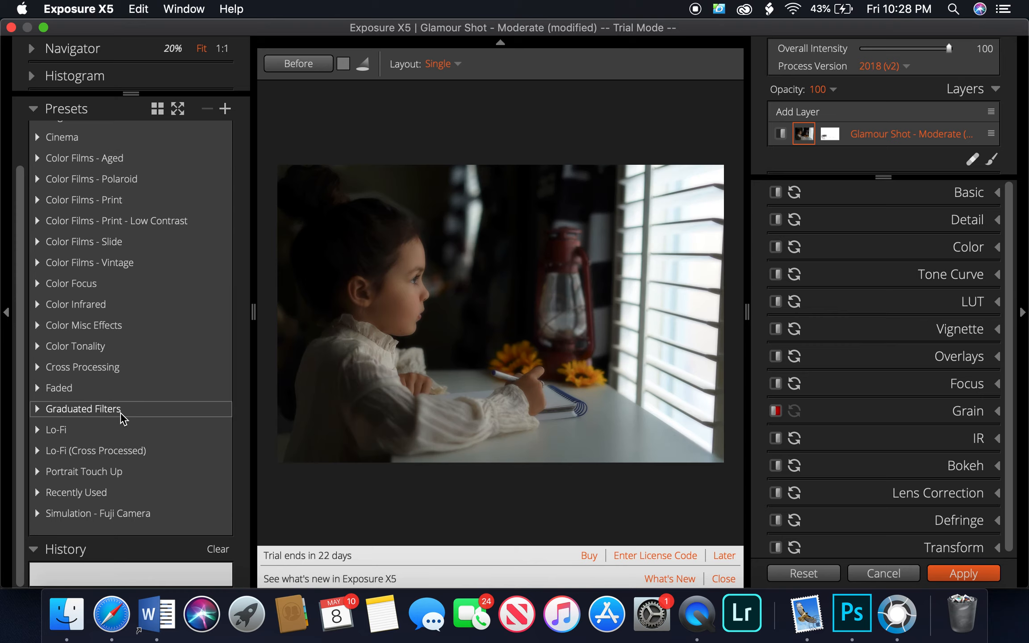
drag(130, 95, 139, 172)
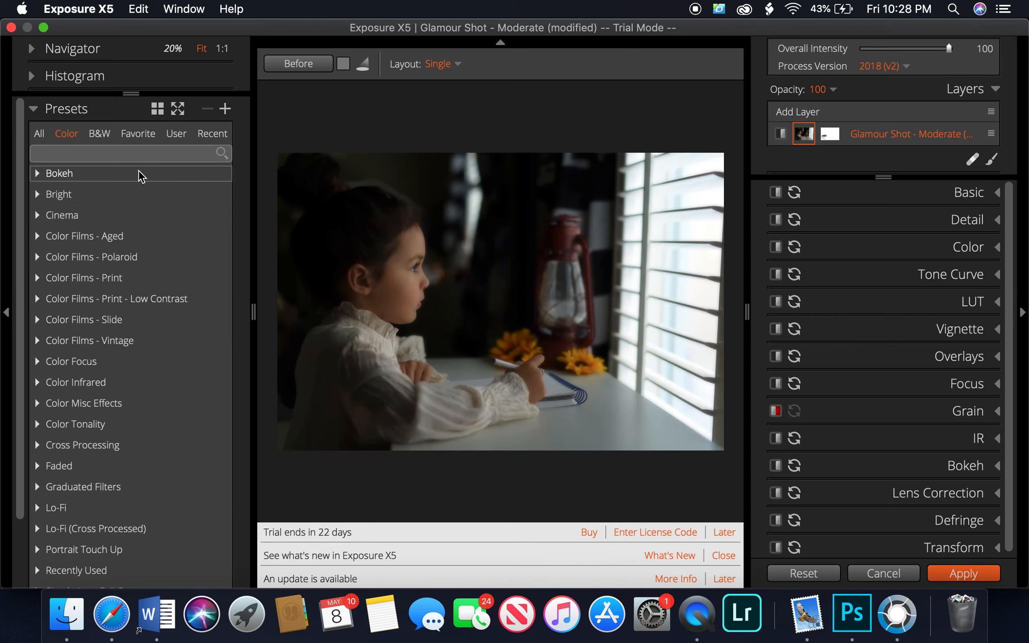
click(138, 133)
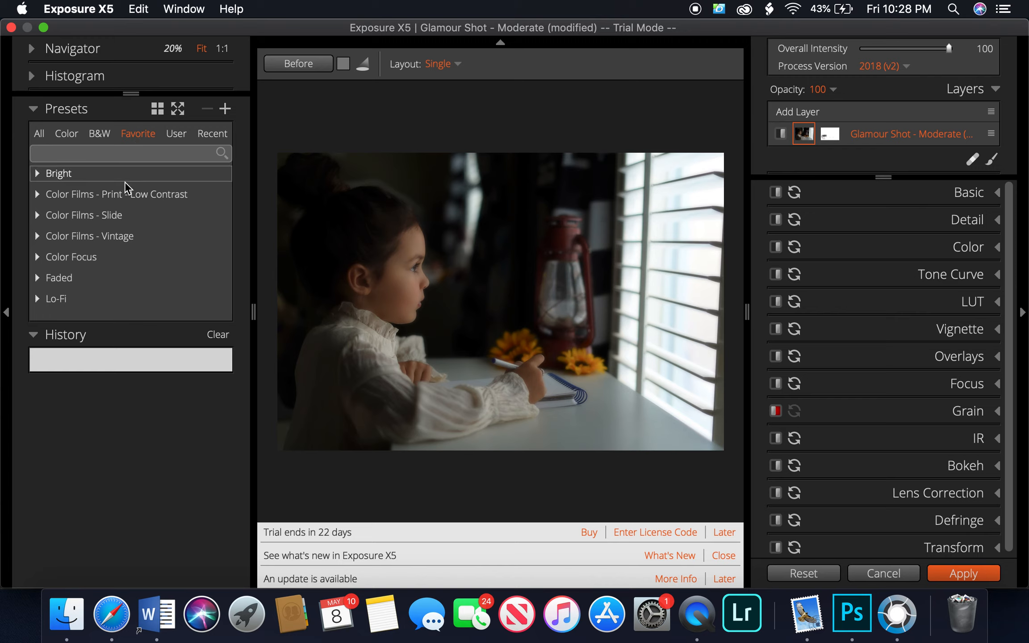
Choose the Fuji Pro 800Z preset from Color Films - Print - Low Contrast, turn off its Grain, and apply the filter.
click(37, 195)
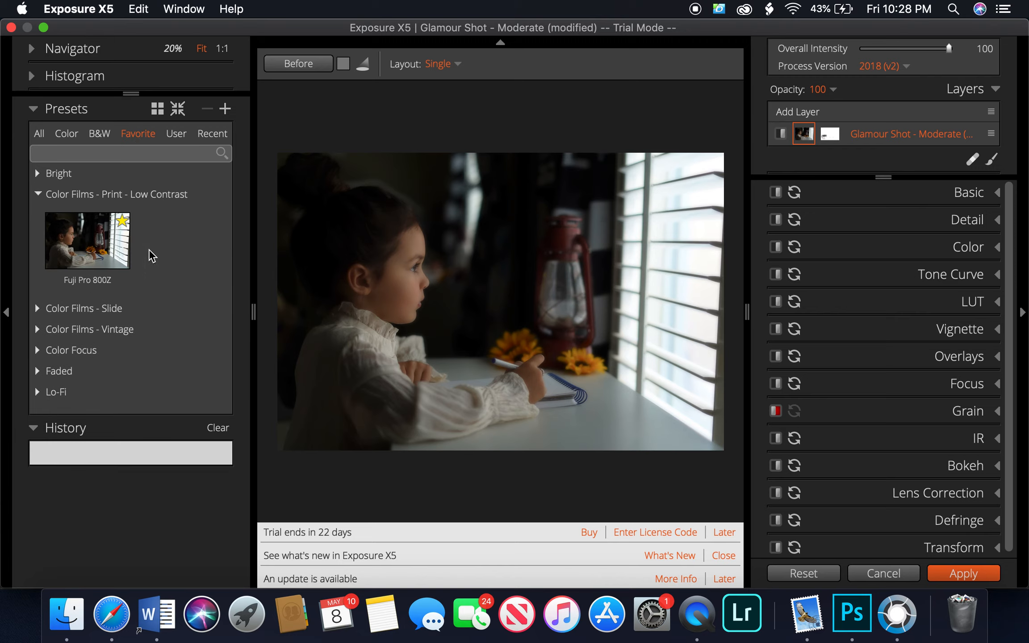
click(97, 259)
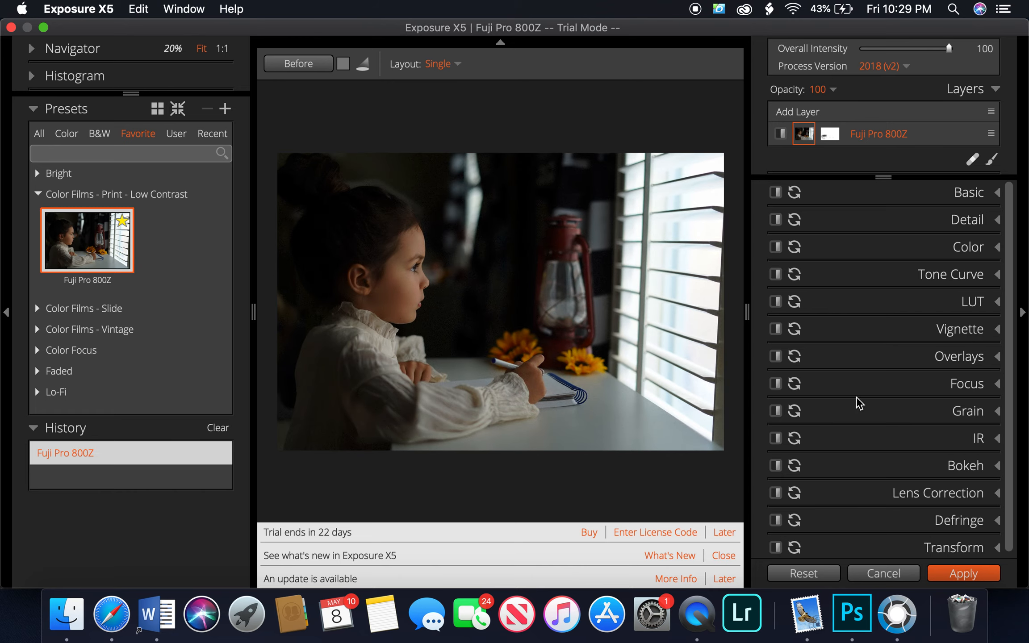
click(777, 411)
click(964, 575)
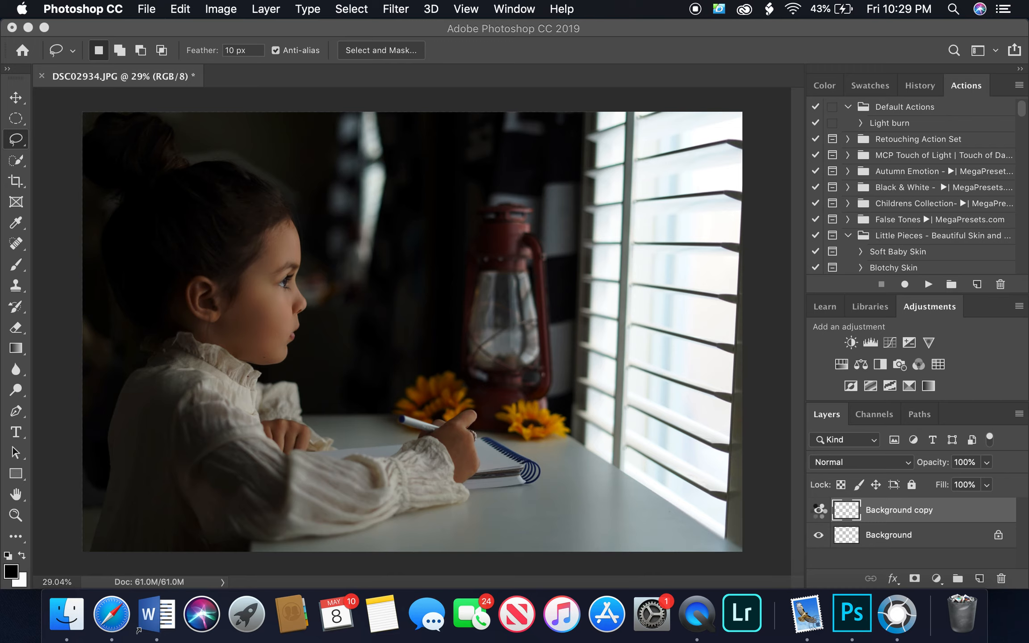
Compare the image with and without the Exposure X5 filter layer.
click(819, 511)
click(819, 511)
click(819, 511)
click(818, 512)
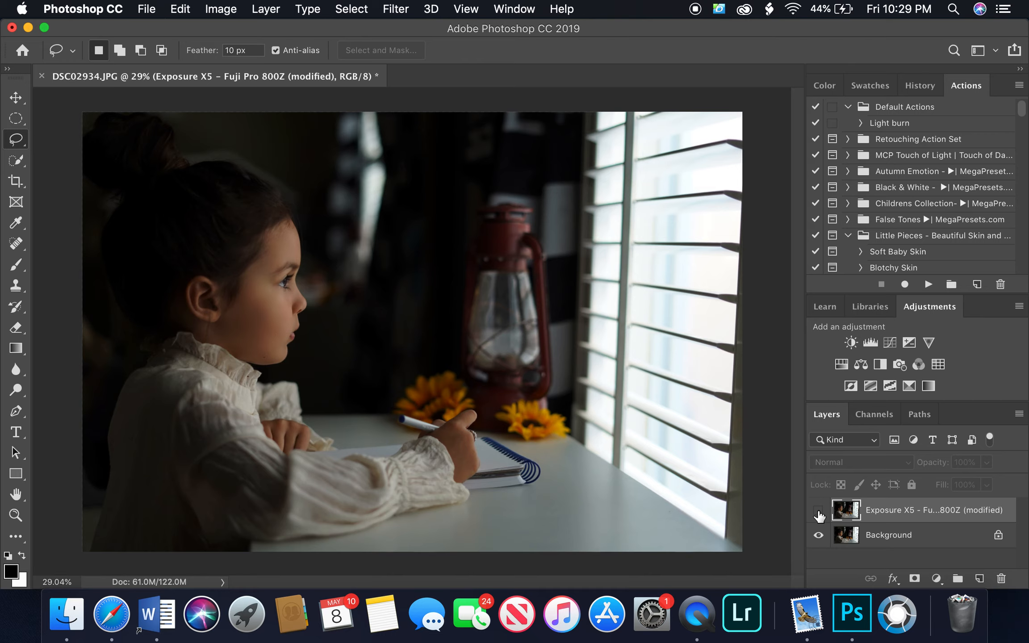
click(818, 512)
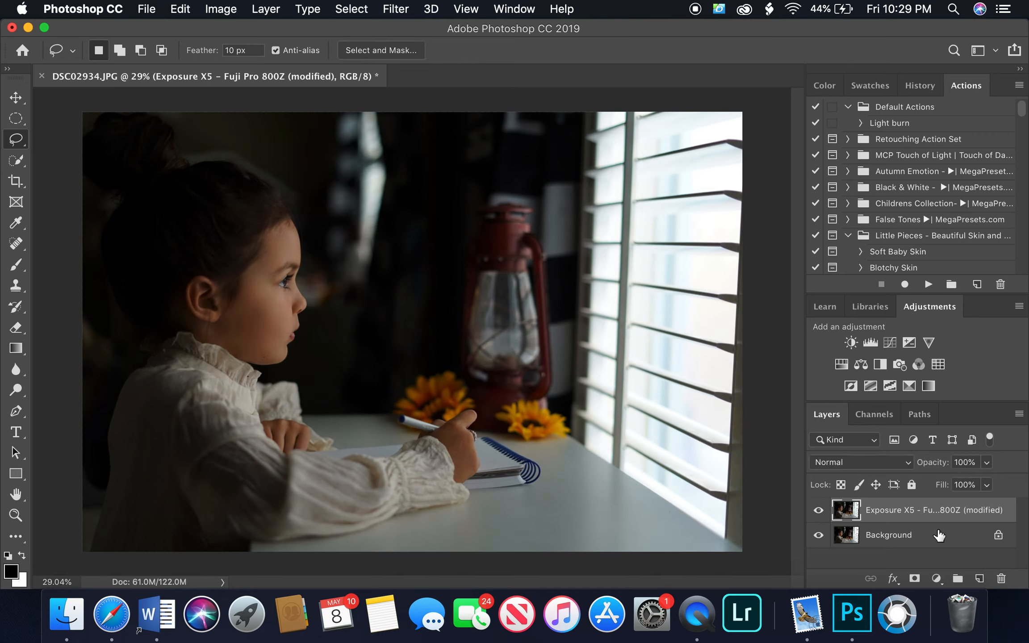
Flatten the image and reapply the Exposure X5 filter with the modified Fuji Pro 800Z preset.
right_click(939, 535)
click(870, 535)
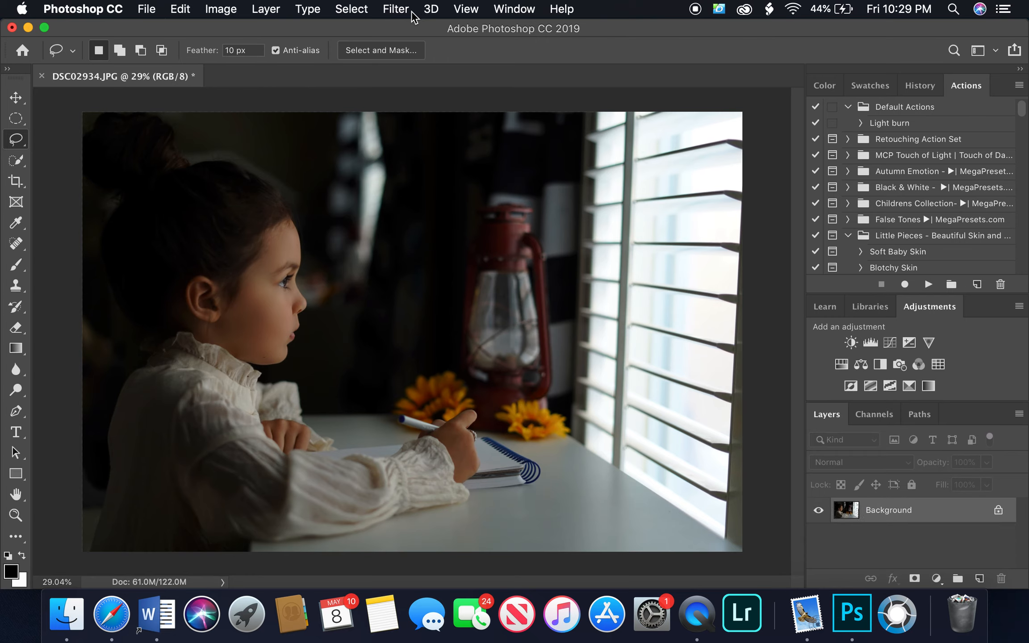
click(404, 11)
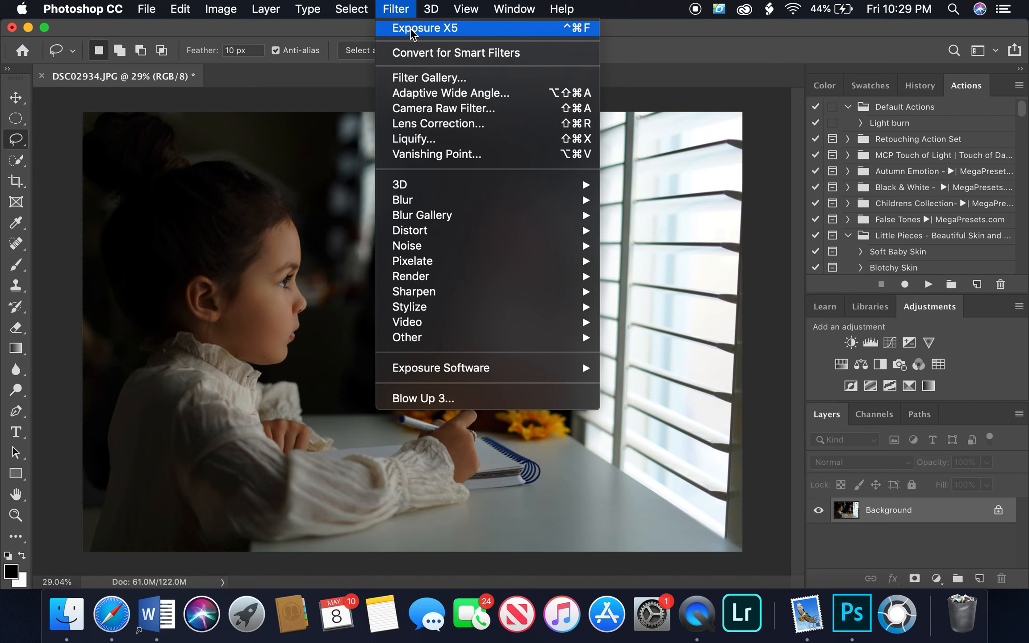
click(411, 29)
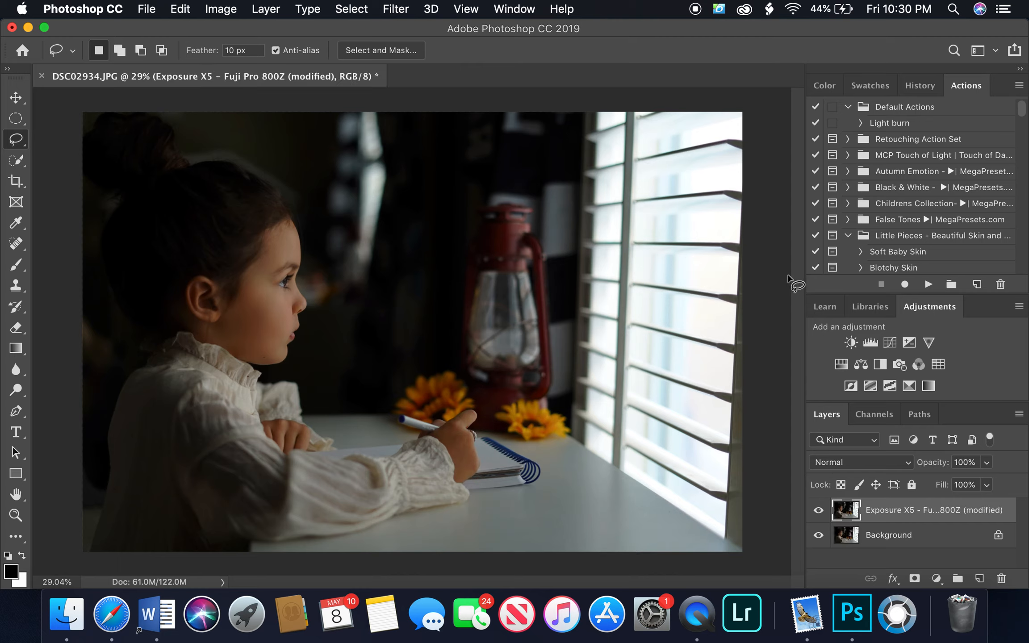
Take a history snapshot of the edited image and compare it repeatedly with the original DSC02934.JPG state.
click(919, 89)
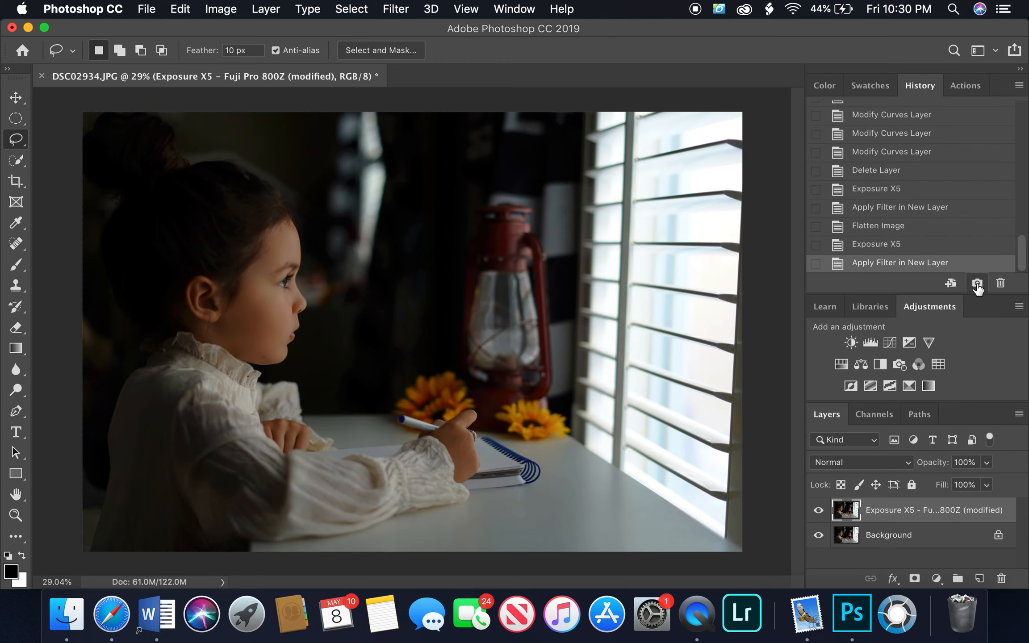
click(977, 283)
scroll(971, 229, up, 10)
click(926, 114)
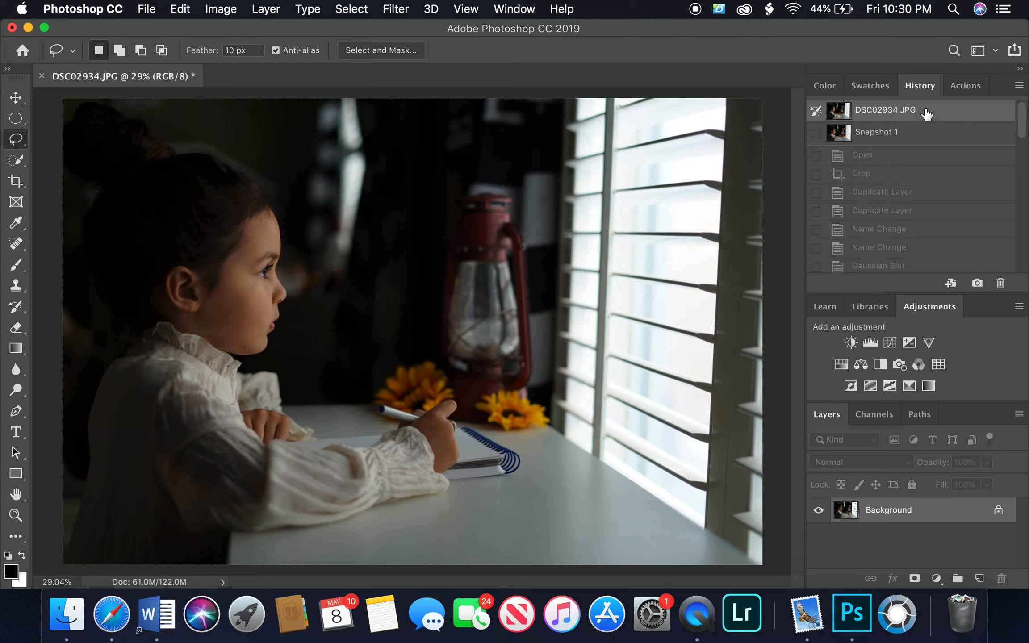
click(927, 137)
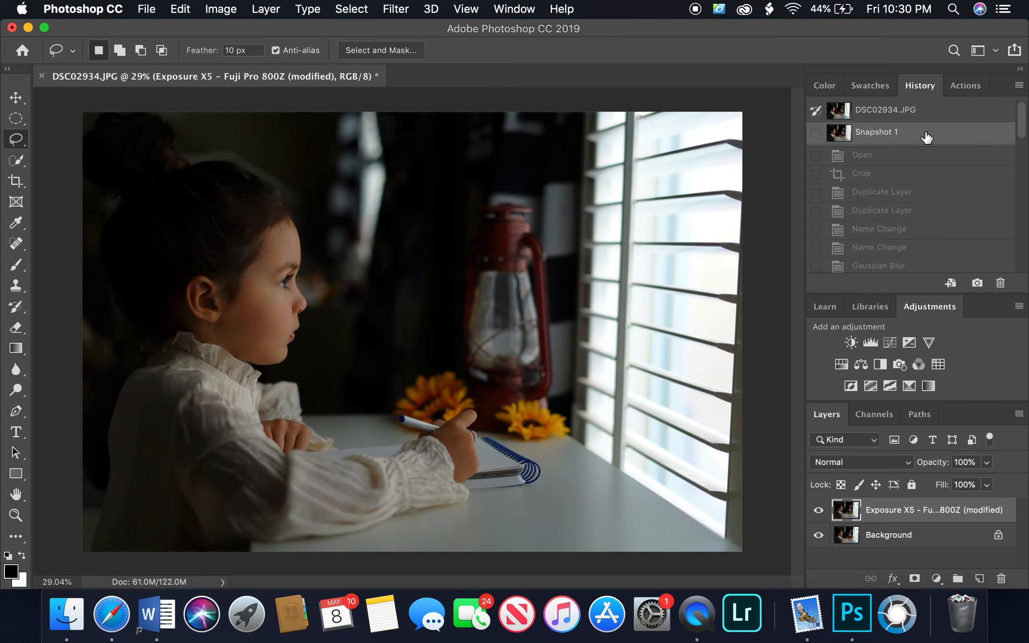
click(928, 111)
click(928, 138)
click(928, 138)
click(931, 113)
click(932, 137)
Return to the latest Apply Filter in New Layer history state and display the list of actions.
scroll(913, 190, down, 6)
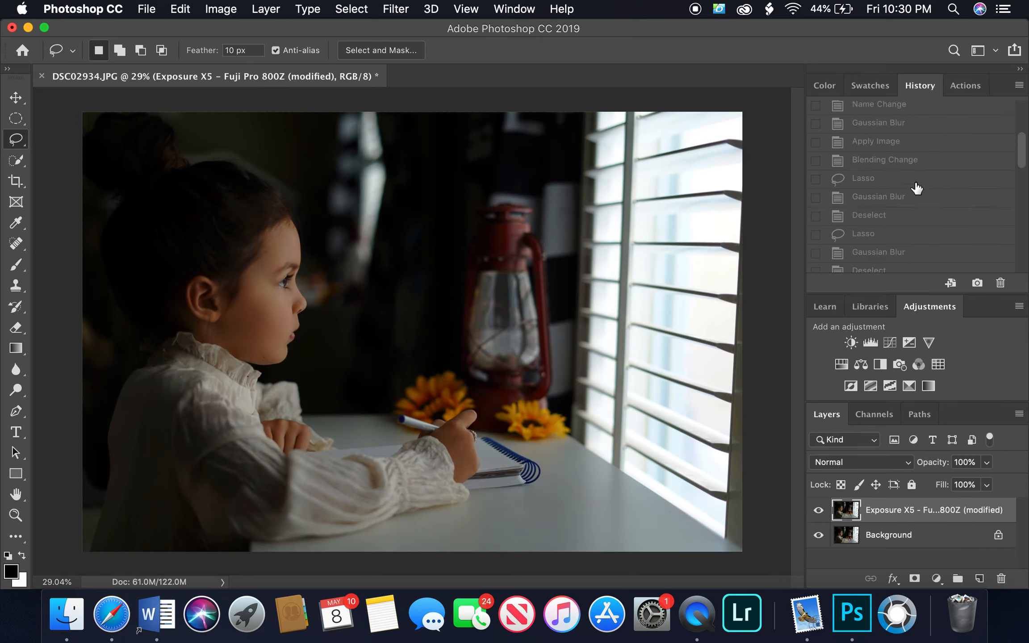
scroll(923, 196, down, 3)
click(886, 263)
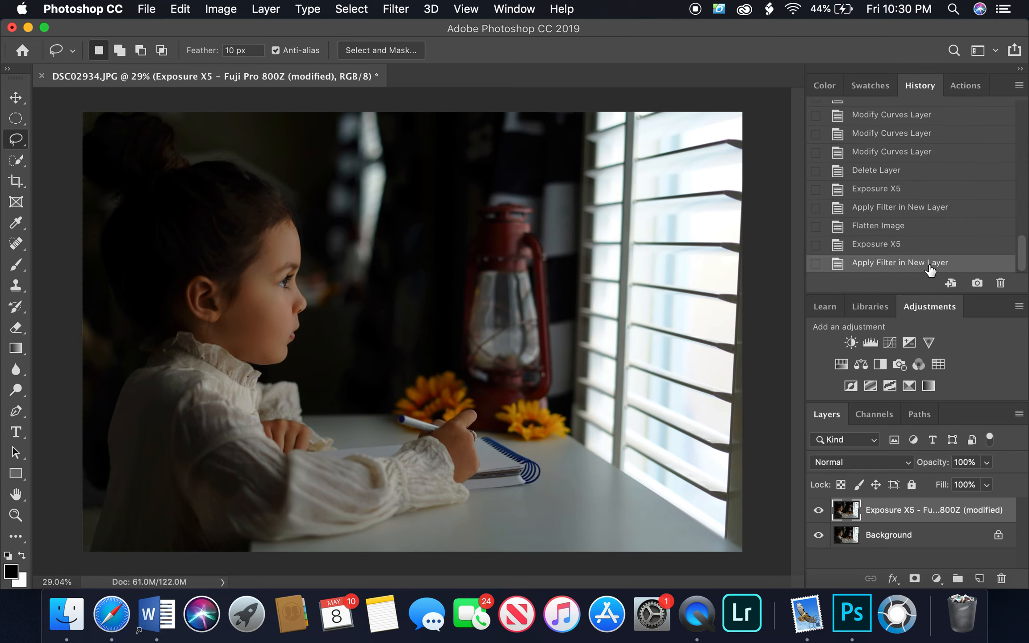
click(965, 86)
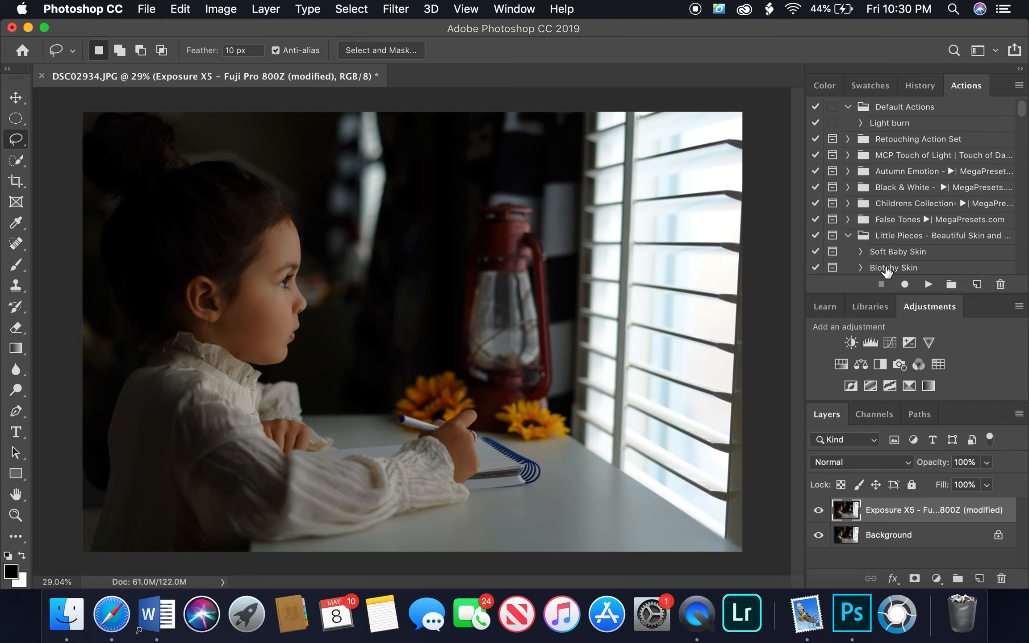
Flatten the image and open it in the Exposure X5 filter.
right_click(939, 535)
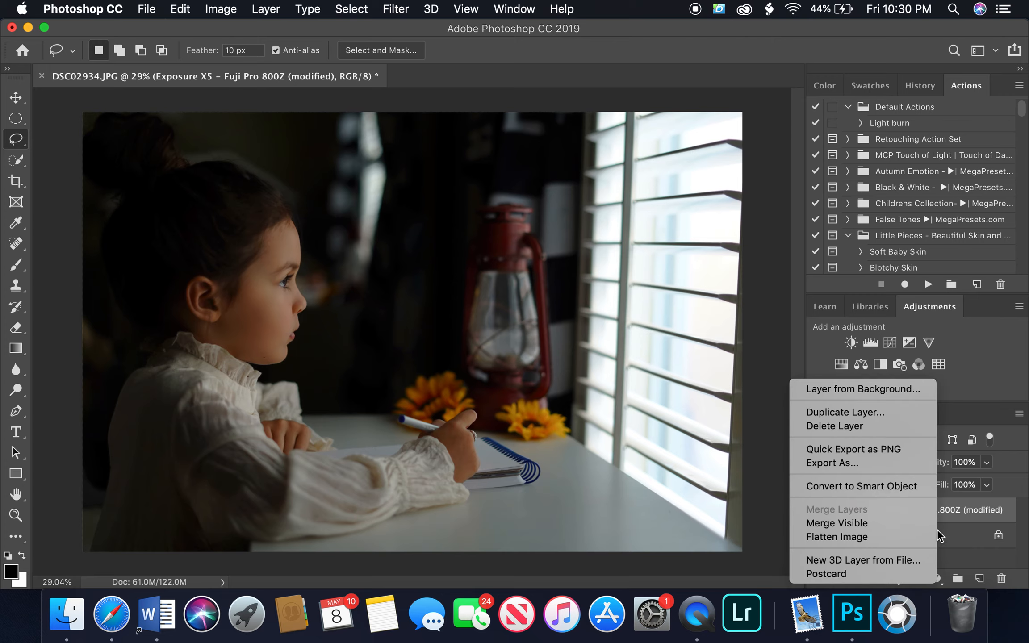
click(913, 536)
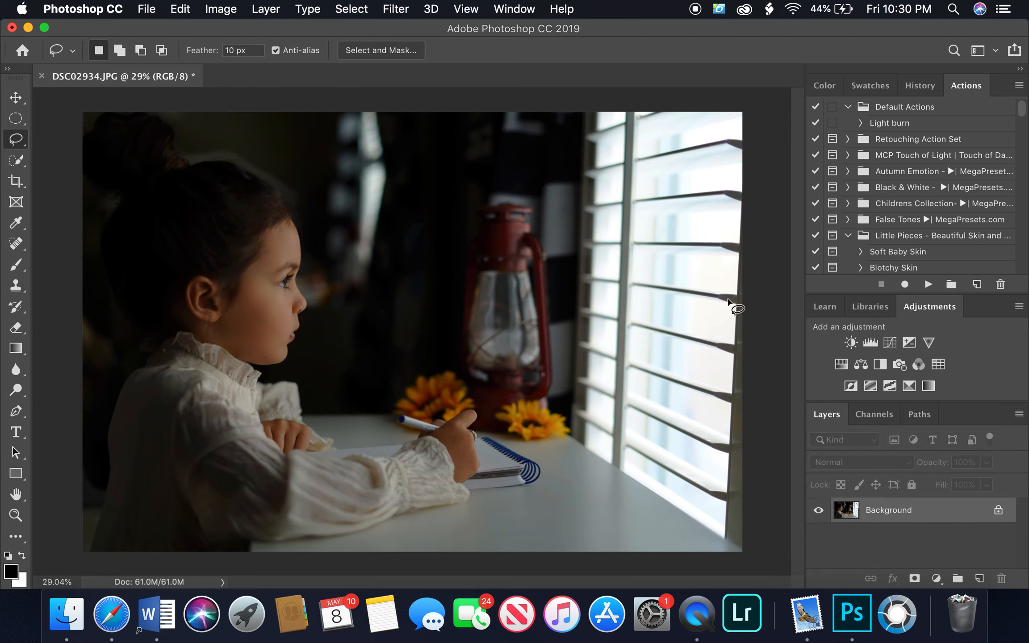
click(395, 9)
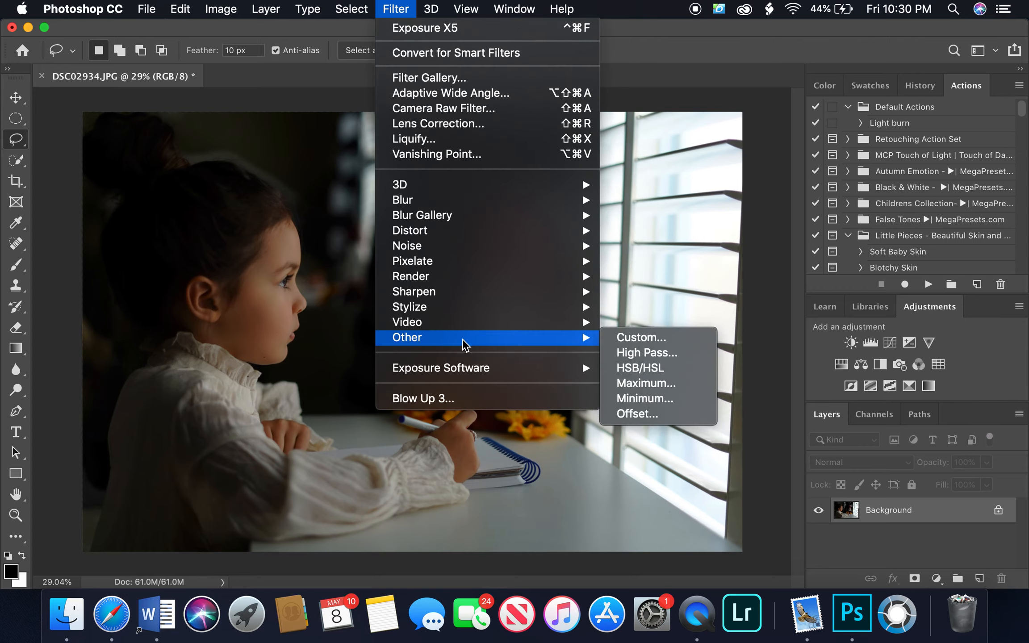
mouse_move(460, 368)
click(630, 367)
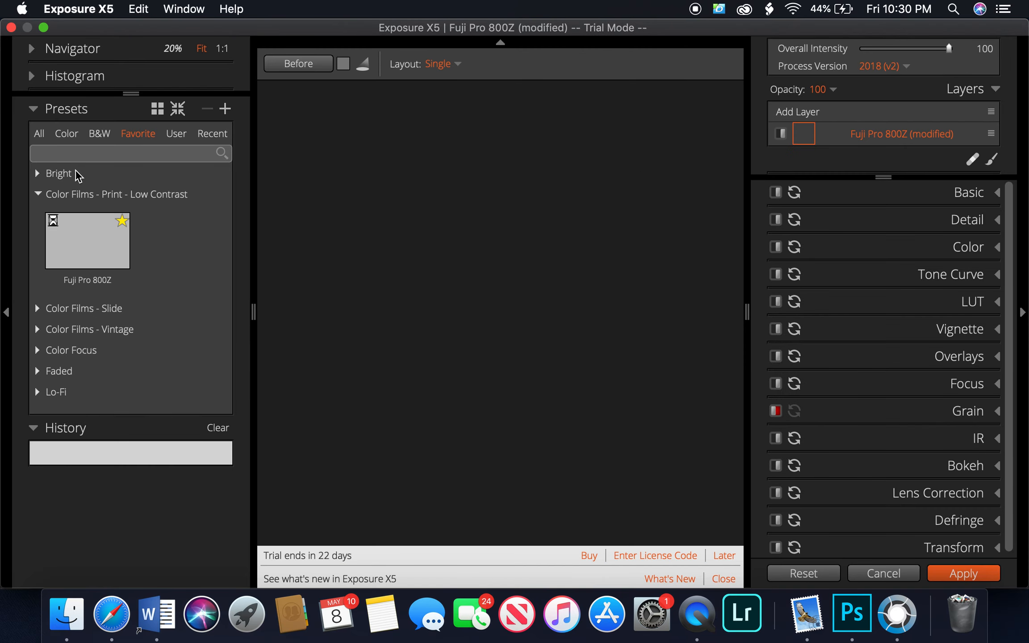
Apply the Kodak Gold - Sunbeams preset from the Lo-Fi group of favorite presets.
click(37, 194)
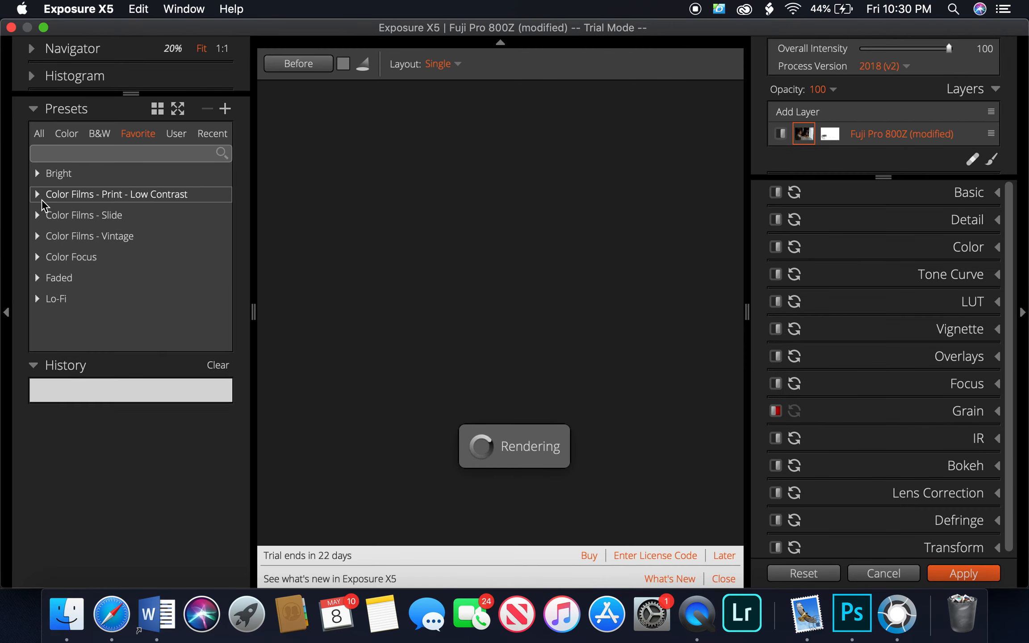
click(39, 298)
click(78, 351)
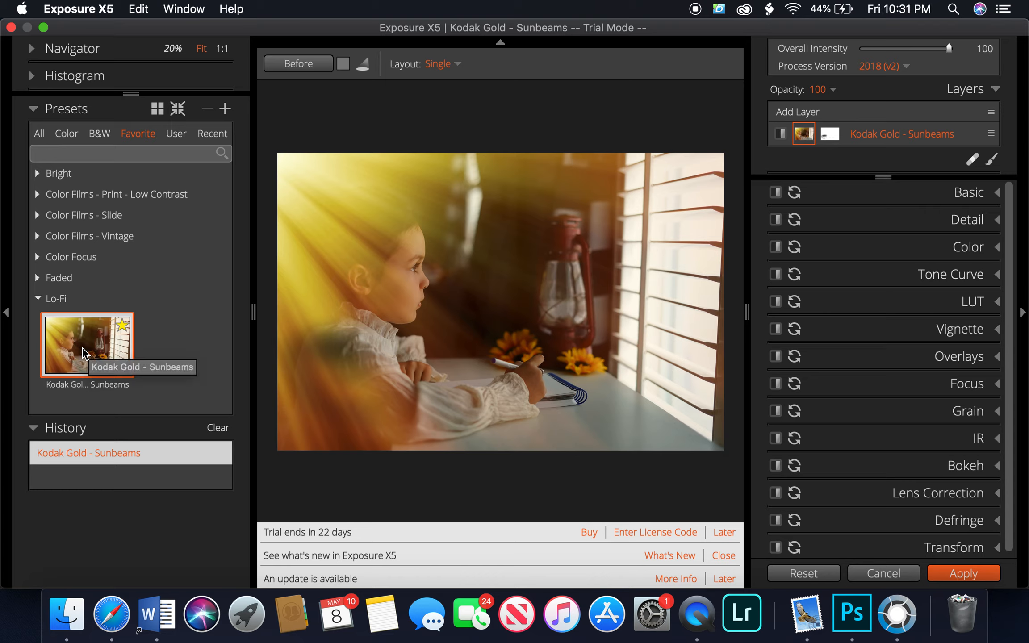
Replace the preset's light effect overlay with Tree Rays 2 - Original.
click(995, 359)
scroll(956, 419, down, 5)
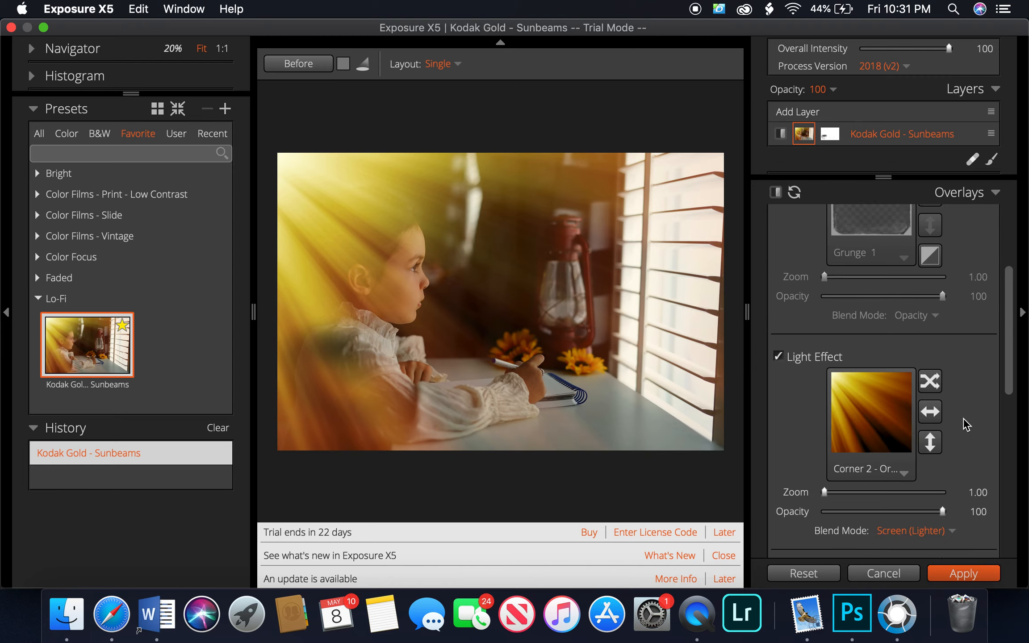
click(902, 424)
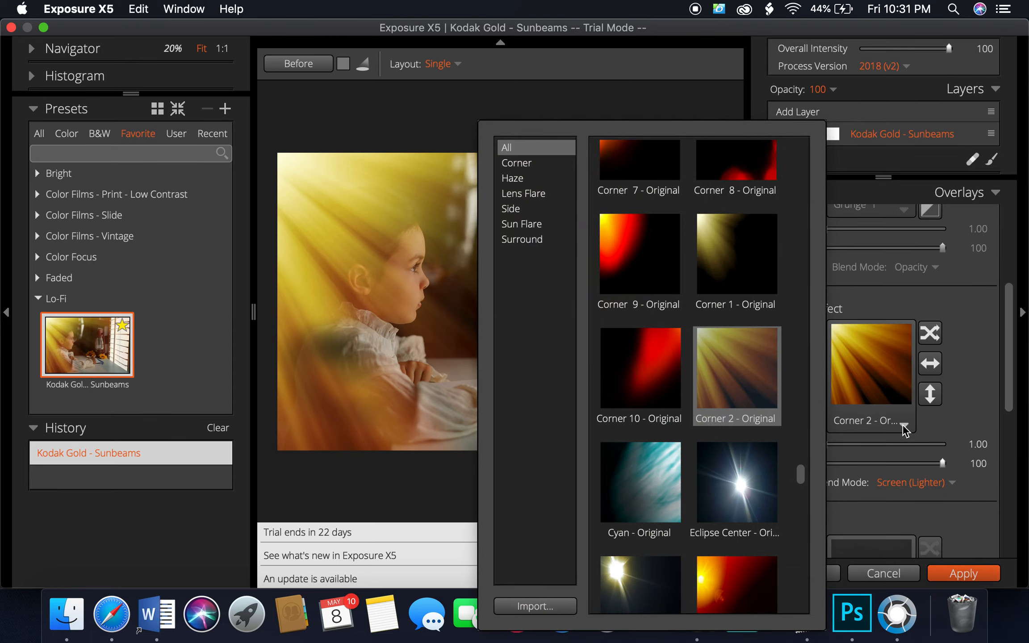
scroll(799, 441, down, 10)
scroll(791, 441, down, 5)
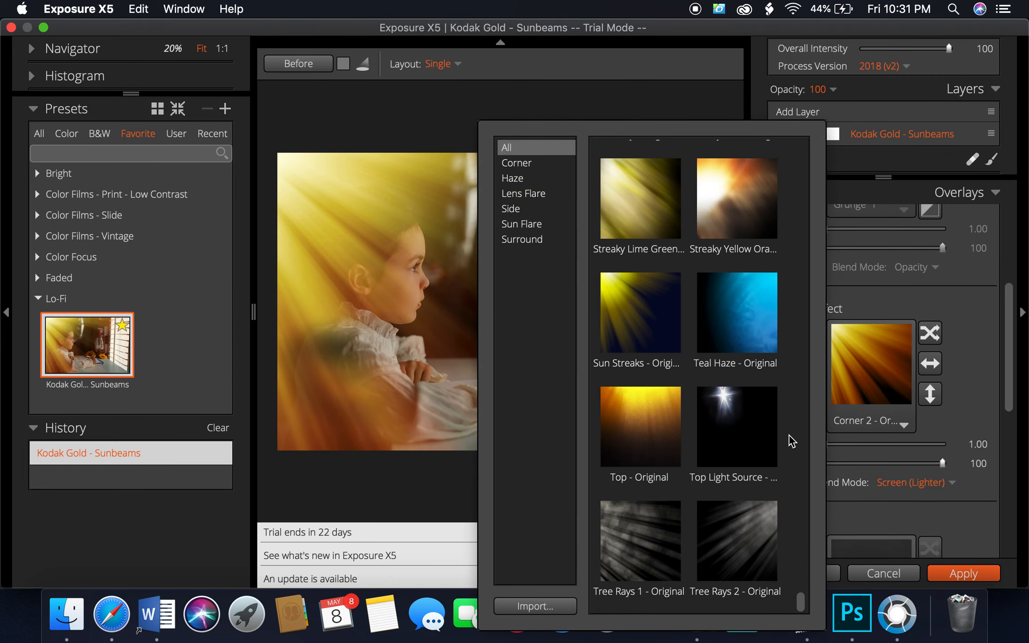
click(758, 522)
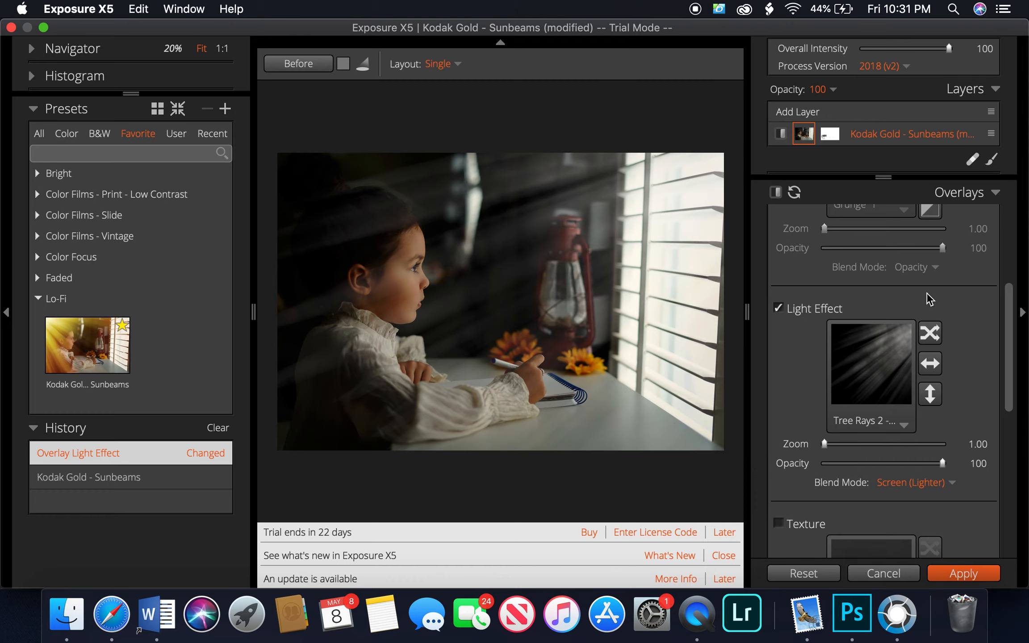
scroll(929, 298, up, 5)
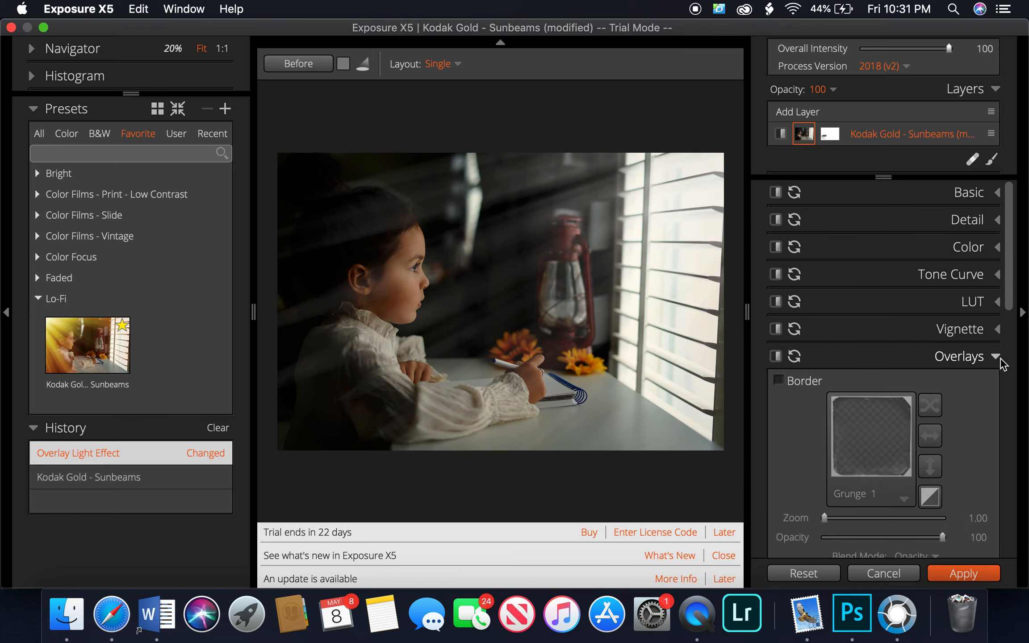
click(997, 357)
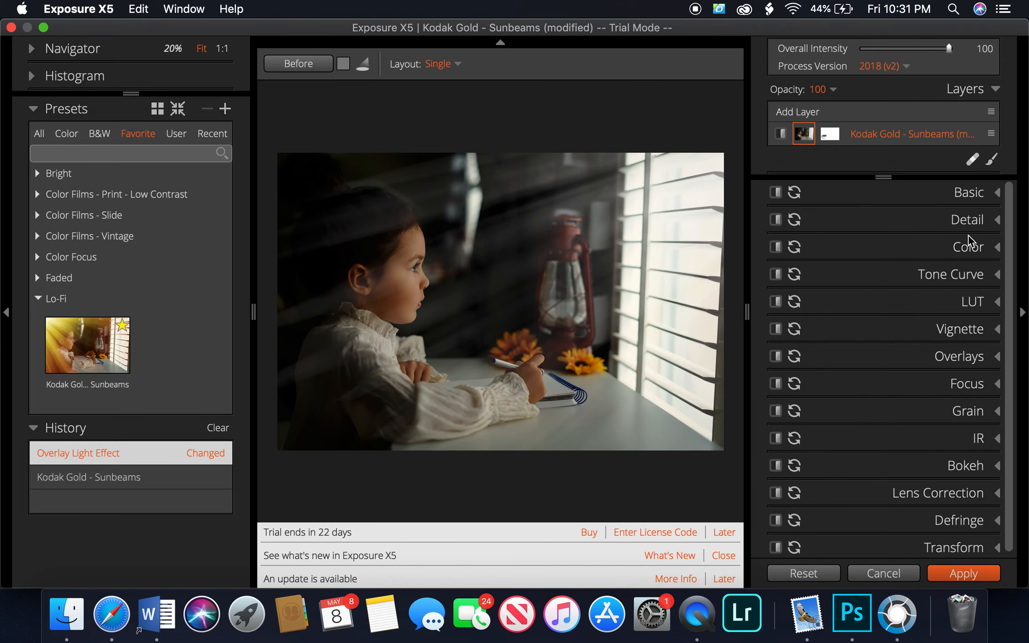
Turn off the preset's Color and Tone Curve adjustments and apply the filter to the photo.
click(775, 247)
click(776, 274)
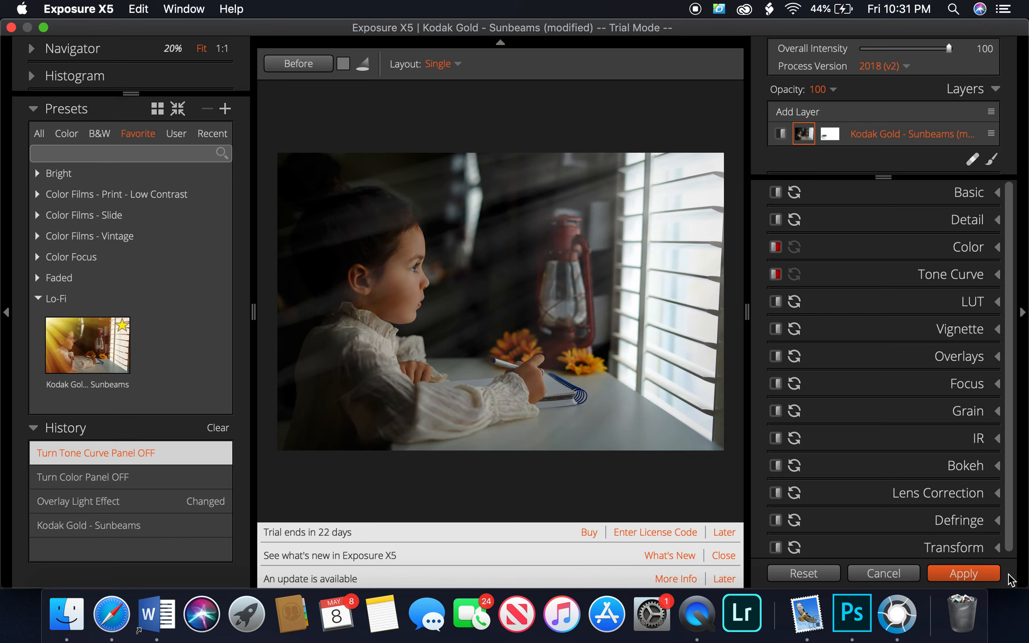
click(970, 575)
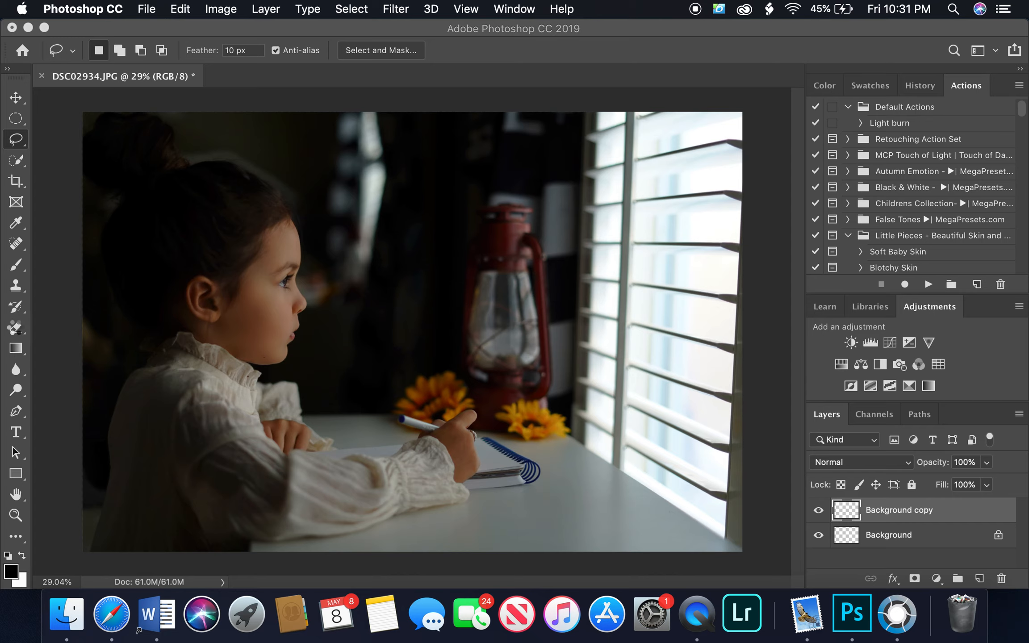
Erase the light rays over the girl's hair and blouse on the Exposure X5 layer with a 476 px soft eraser.
click(16, 330)
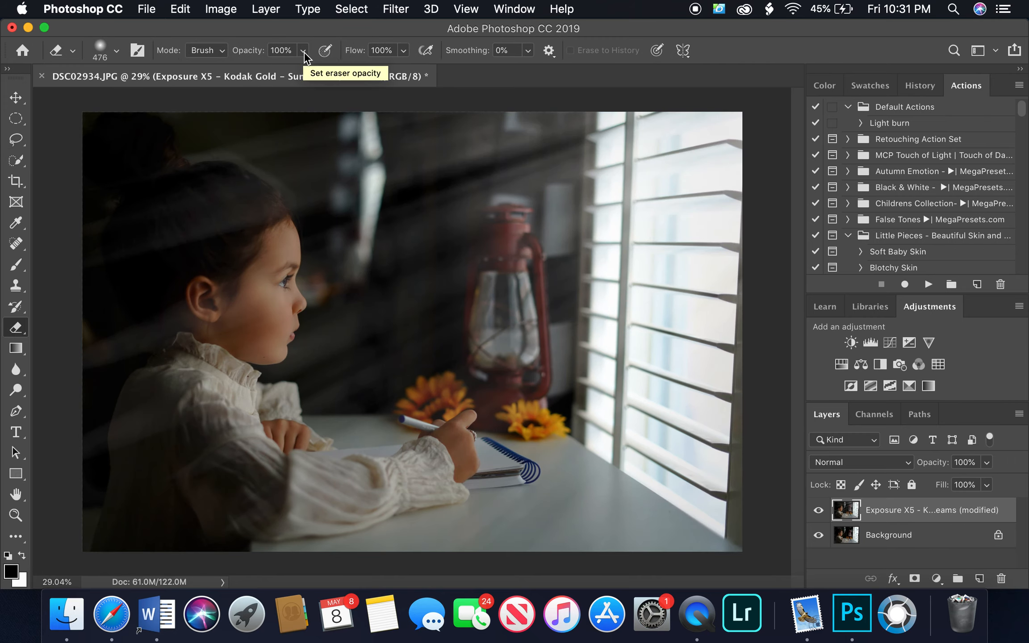
mouse_move(209, 219)
mouse_down()
mouse_move(187, 235)
mouse_move(198, 234)
mouse_move(219, 192)
mouse_move(161, 177)
mouse_move(166, 200)
mouse_move(130, 251)
mouse_move(153, 325)
mouse_move(165, 291)
mouse_move(202, 343)
mouse_move(163, 414)
mouse_move(136, 429)
mouse_move(129, 465)
mouse_move(142, 408)
mouse_move(137, 489)
mouse_move(173, 443)
mouse_move(200, 499)
mouse_up()
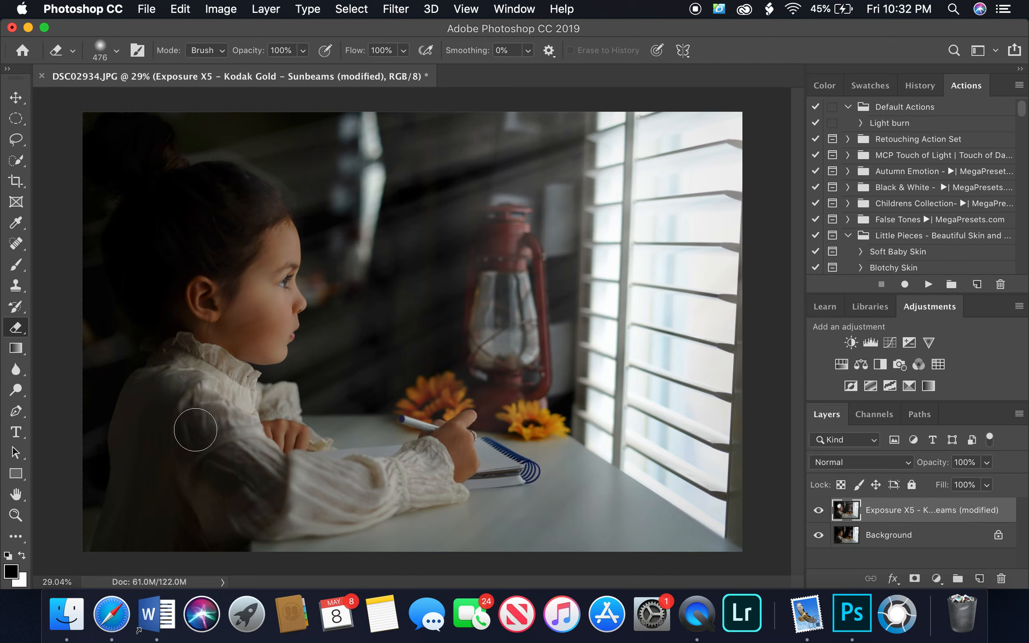
drag(213, 376, 208, 358)
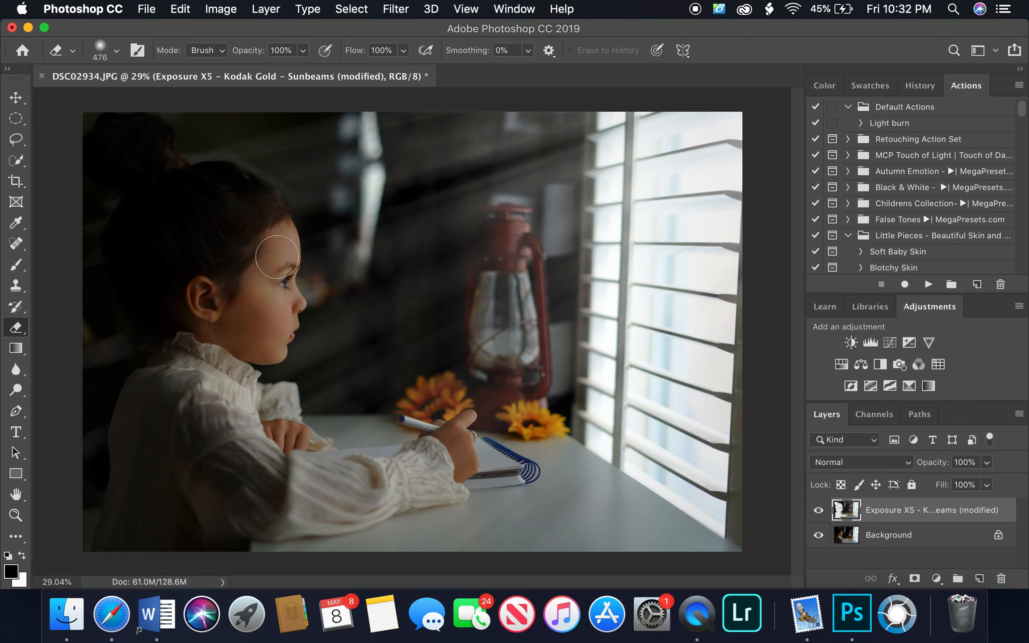
Reduce the eraser to 102 px and erase the light rays over the girl's face.
right_click(278, 304)
click(417, 341)
click(286, 300)
Enlarge the eraser to 166 px and erase the light rays over the girl's sleeve and hands.
right_click(285, 436)
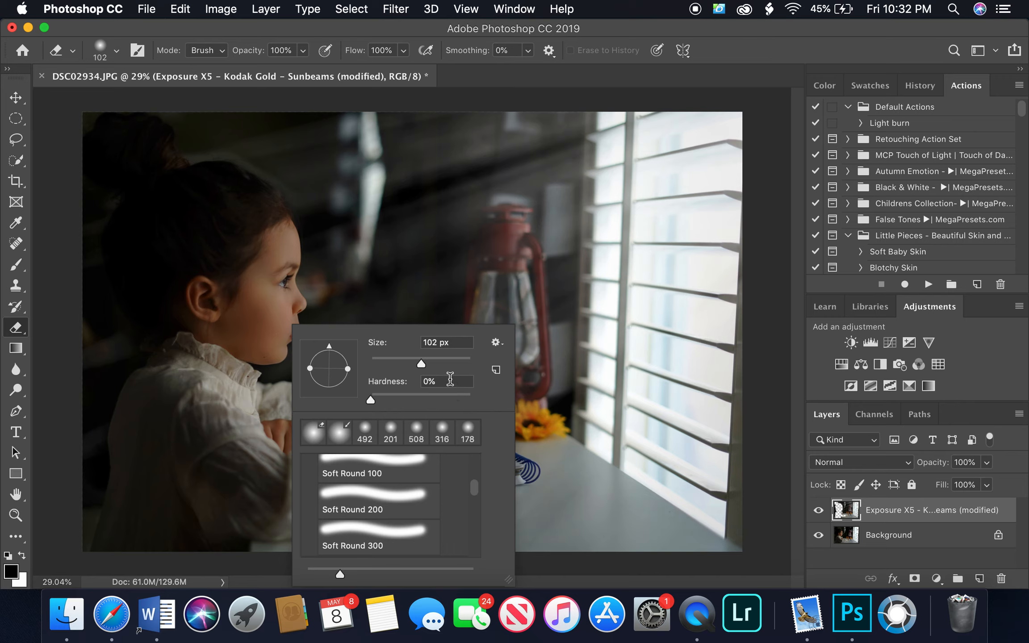
drag(431, 363, 438, 364)
drag(253, 414, 264, 422)
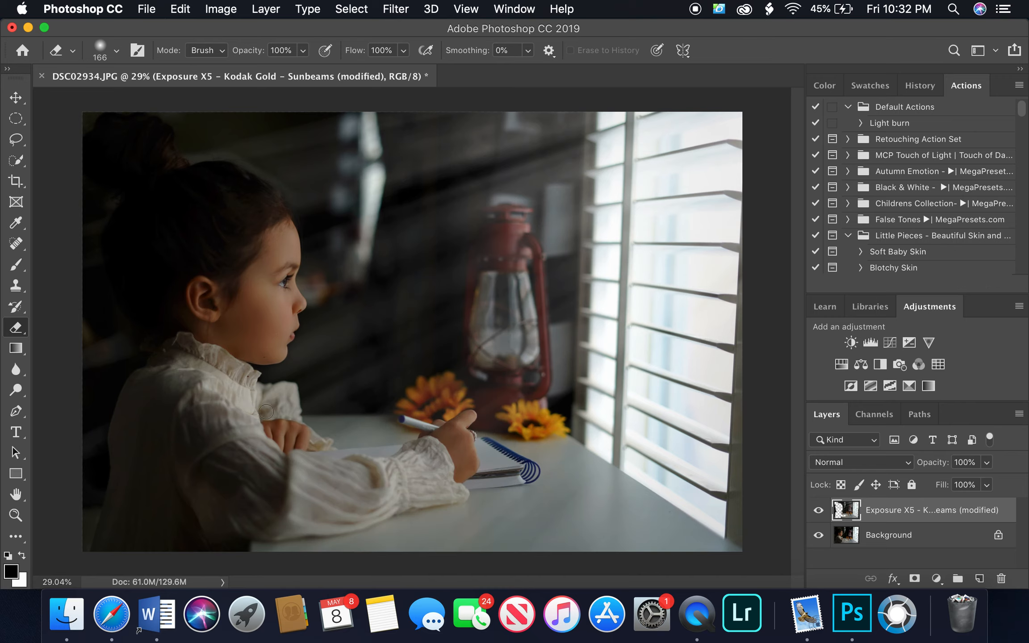
drag(284, 458, 338, 470)
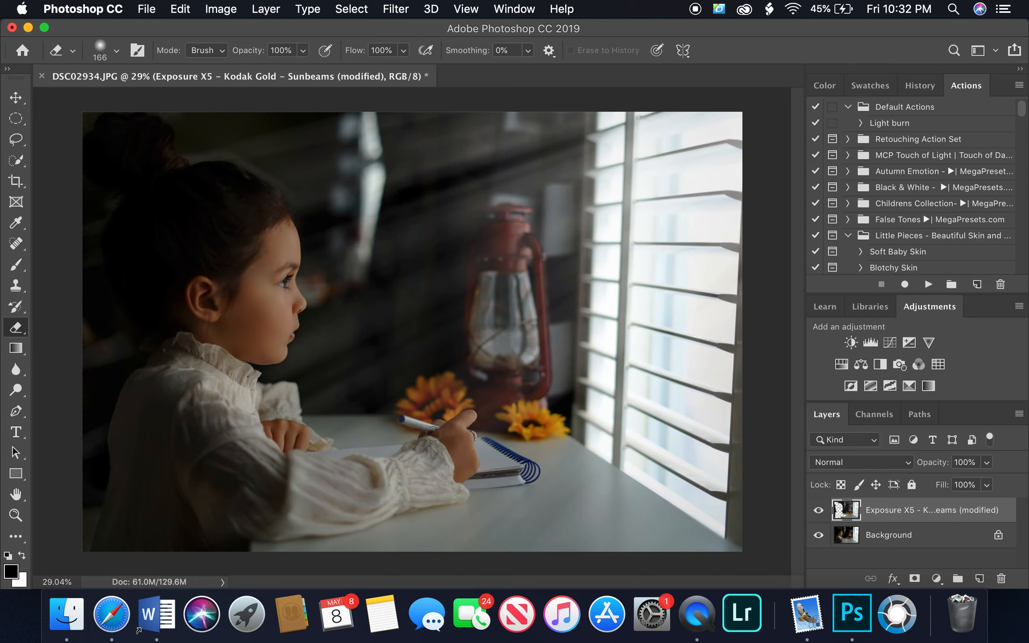
click(460, 423)
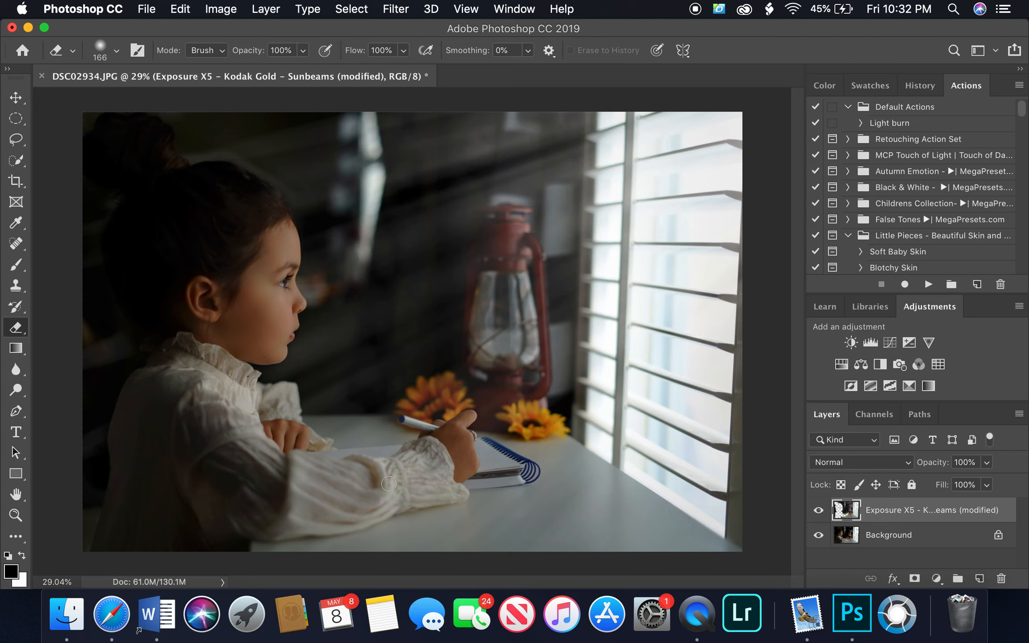
Compare the photo repeatedly with and without the light rays layer.
click(819, 511)
click(819, 511)
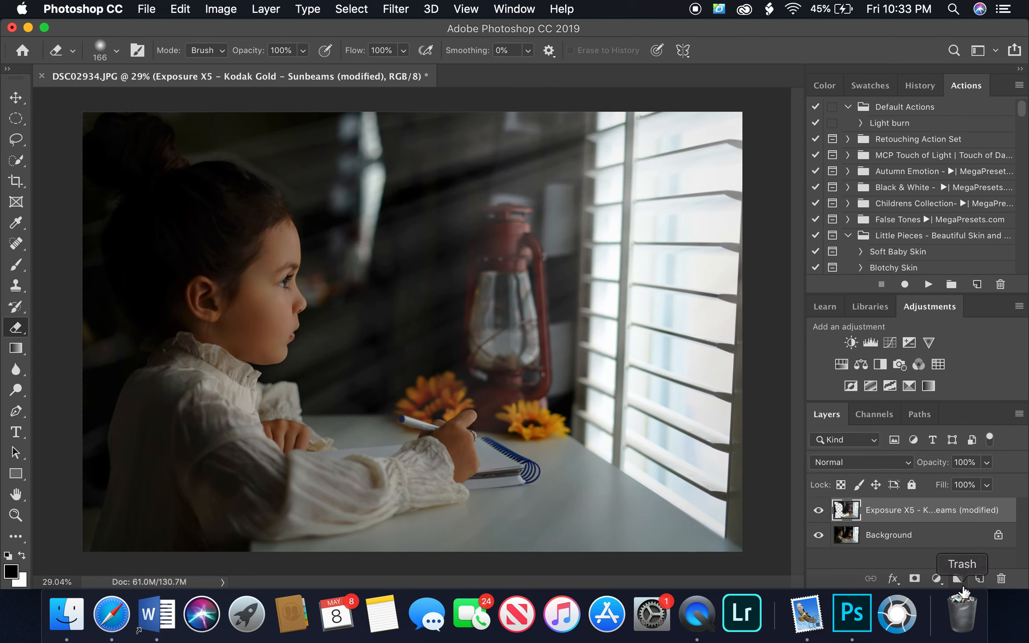
click(819, 511)
click(819, 511)
click(819, 511)
click(819, 511)
click(819, 510)
click(819, 511)
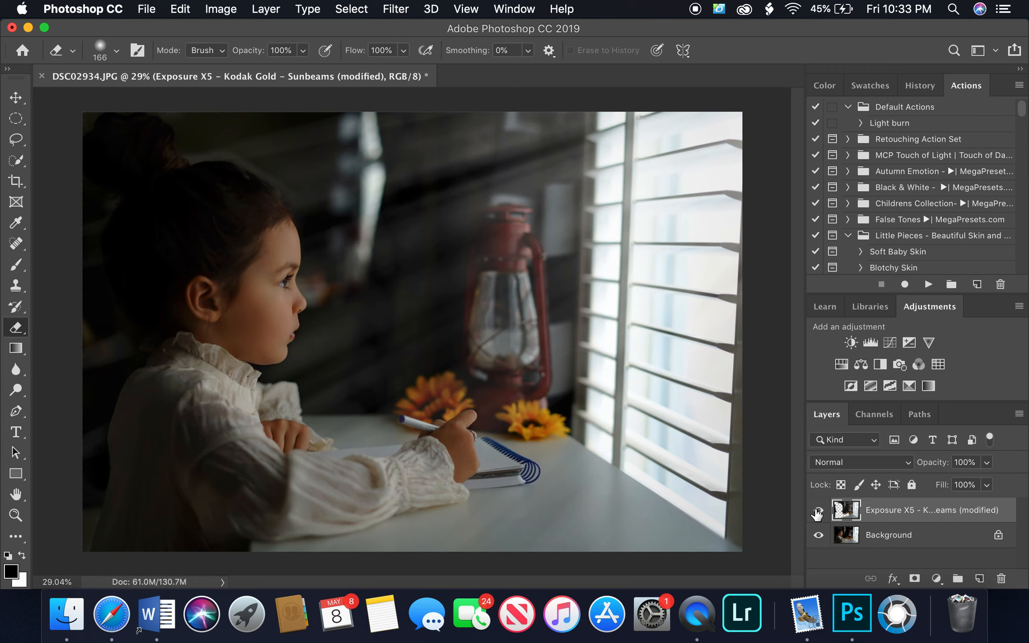
click(819, 511)
click(819, 511)
click(819, 511)
click(819, 511)
click(819, 511)
click(819, 511)
click(819, 511)
click(819, 511)
Lower the light rays layer's opacity to 35% and compare the photo with and without it.
click(987, 463)
click(953, 483)
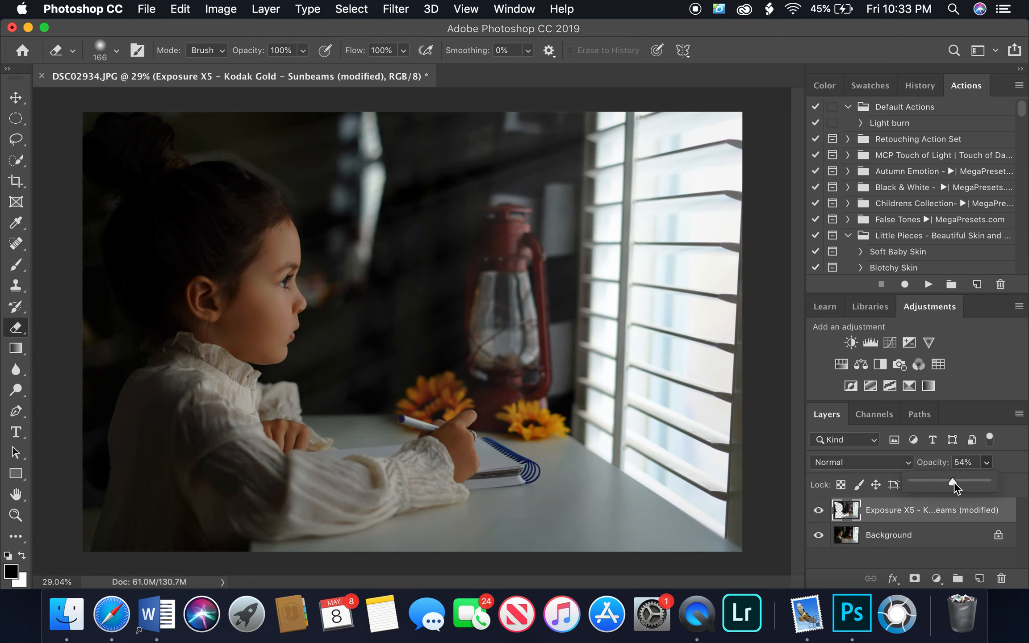
drag(952, 483, 938, 486)
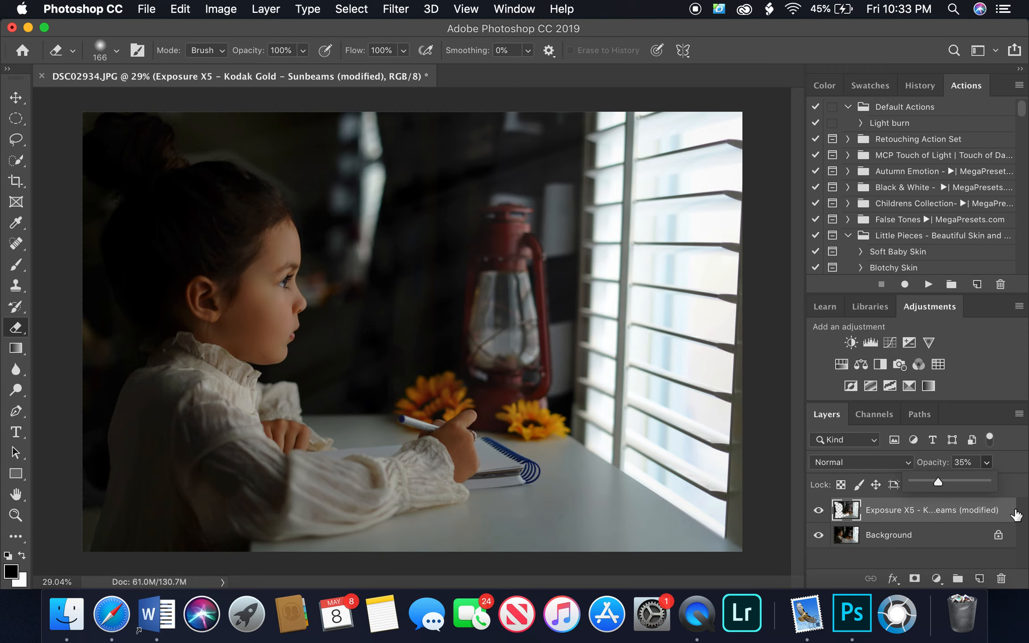
click(818, 513)
click(818, 511)
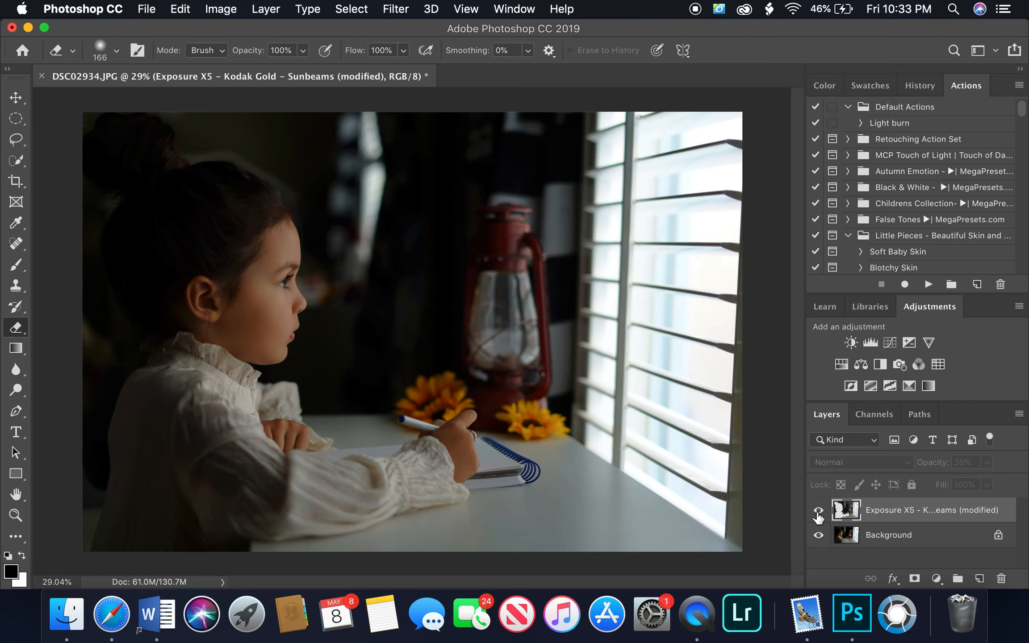
Flatten the light rays layer into the background and reopen the photo in the Exposure X5 filter.
right_click(965, 538)
click(920, 537)
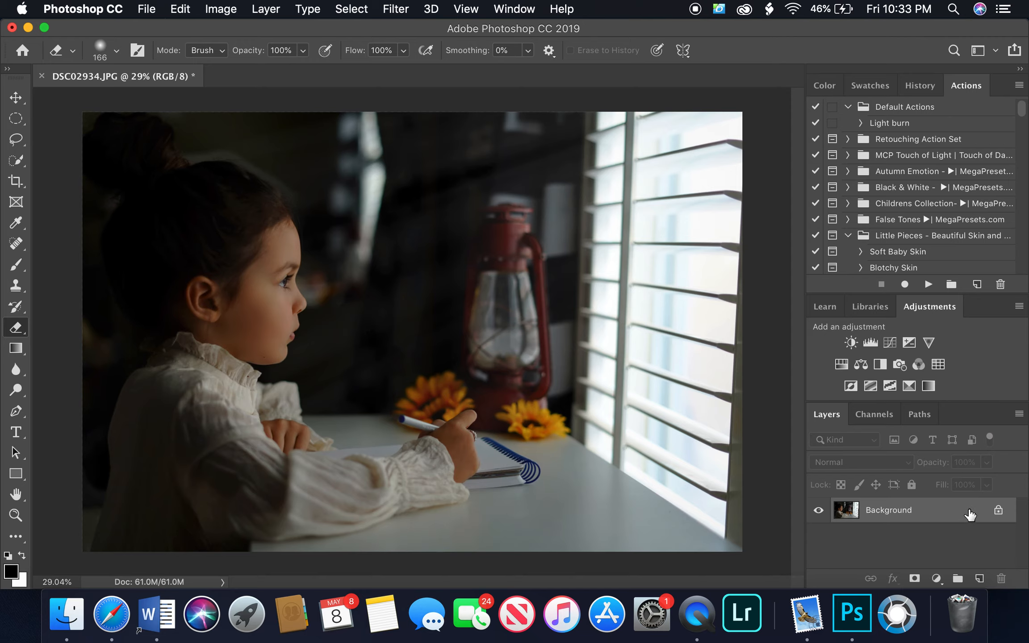
click(396, 9)
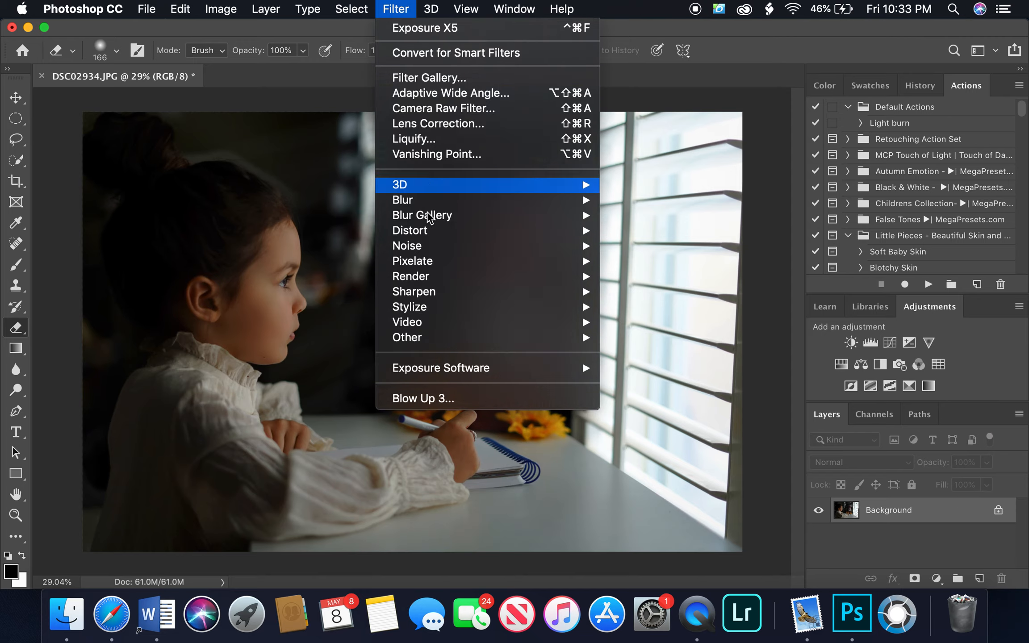
mouse_move(546, 366)
click(625, 368)
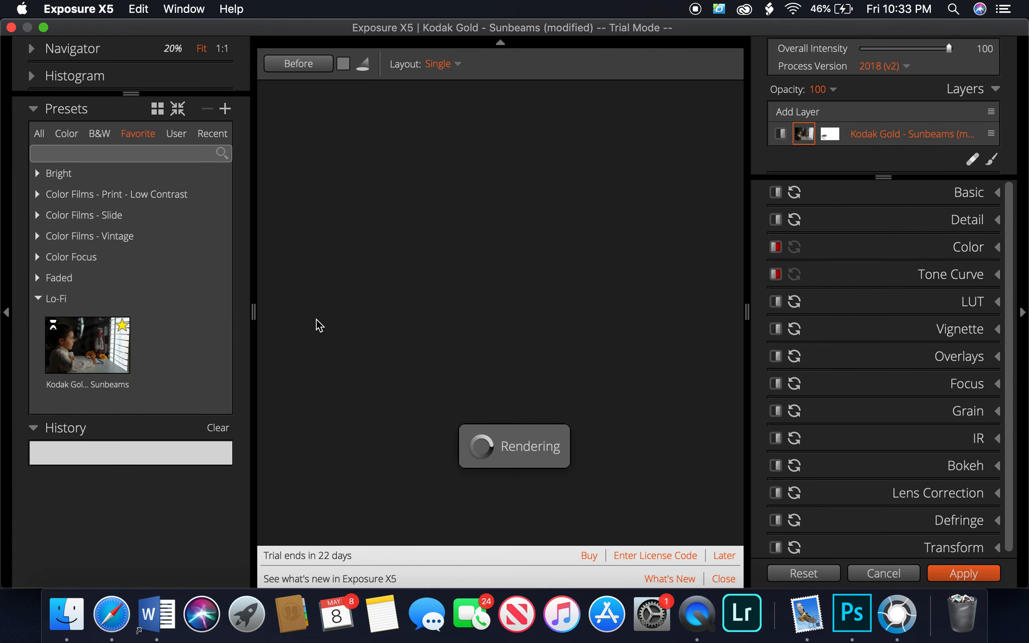
Preview the favorite Color Films - Vintage presets and apply Kodachrome 35mm - Slide Frame.
click(37, 299)
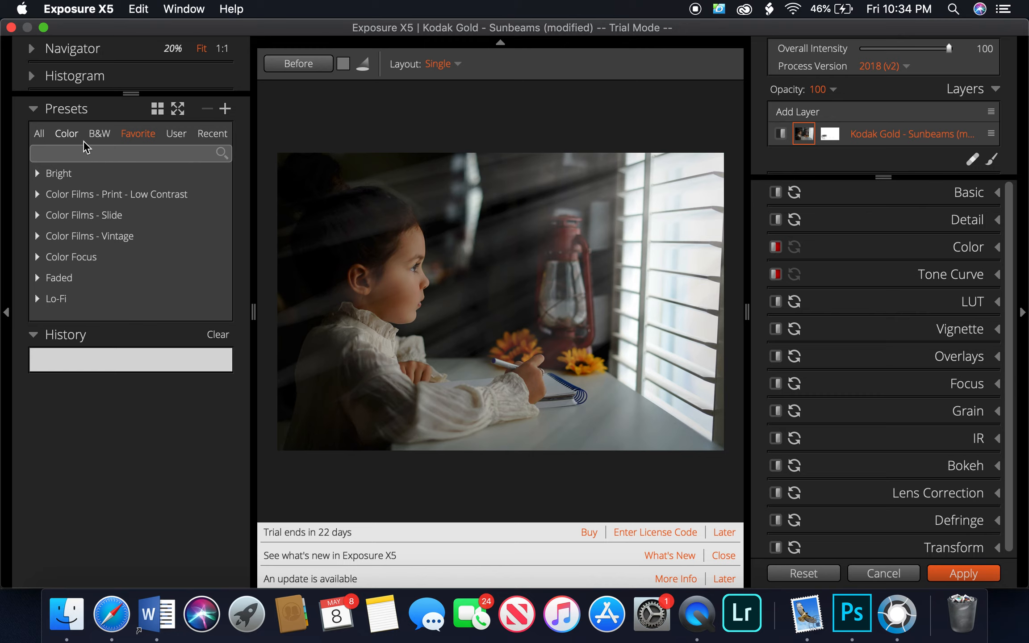
click(38, 236)
click(77, 284)
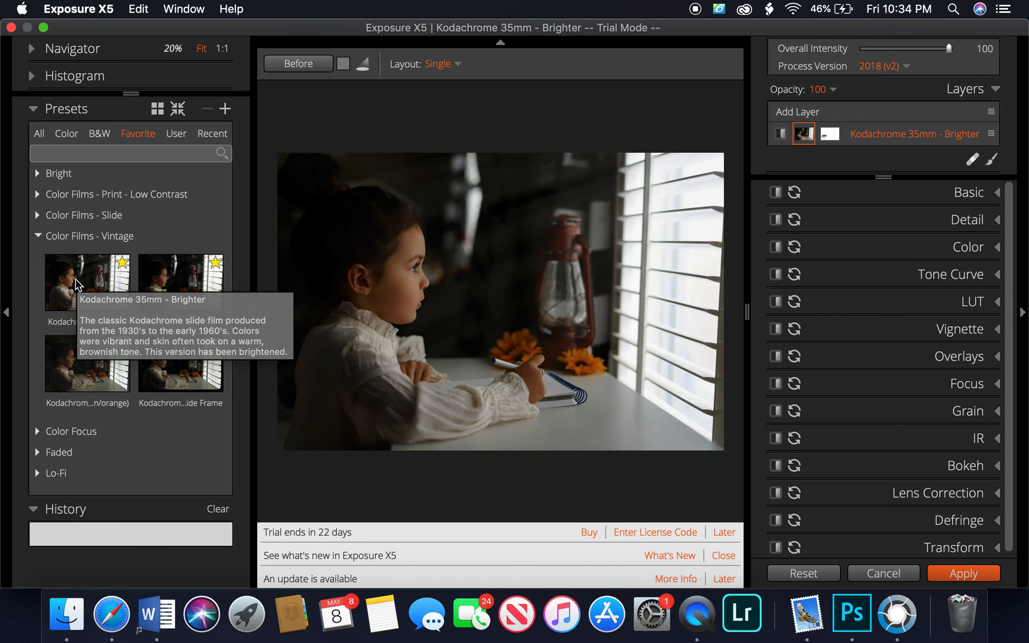
click(85, 347)
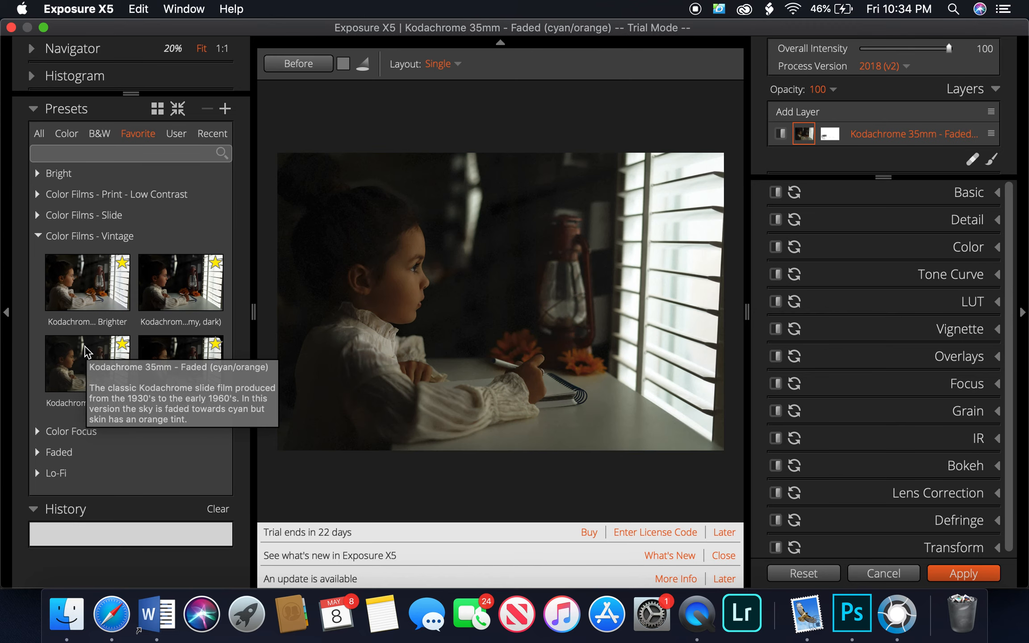
click(140, 346)
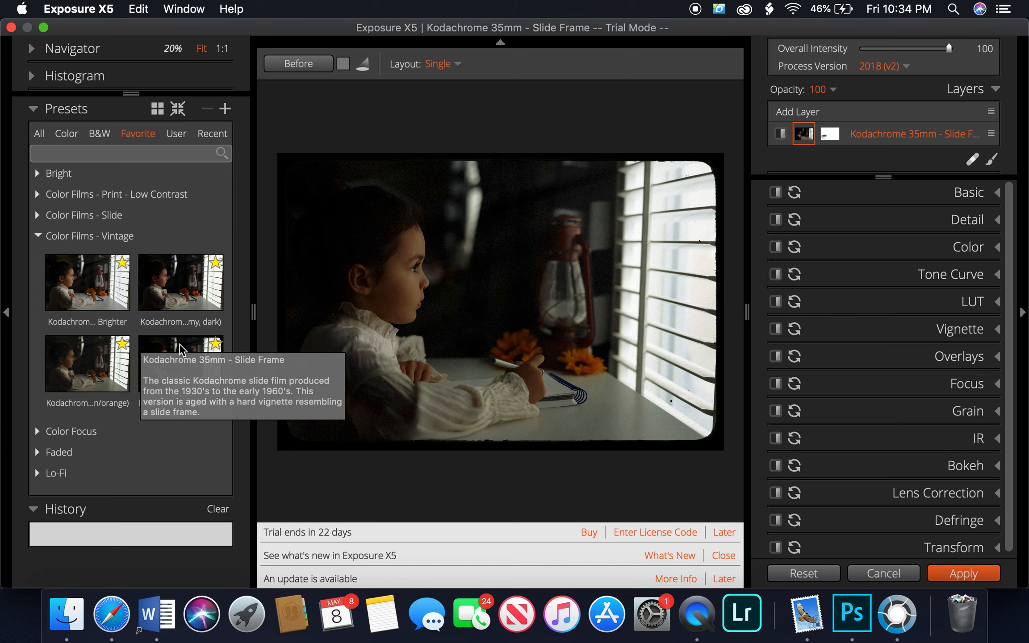
click(179, 344)
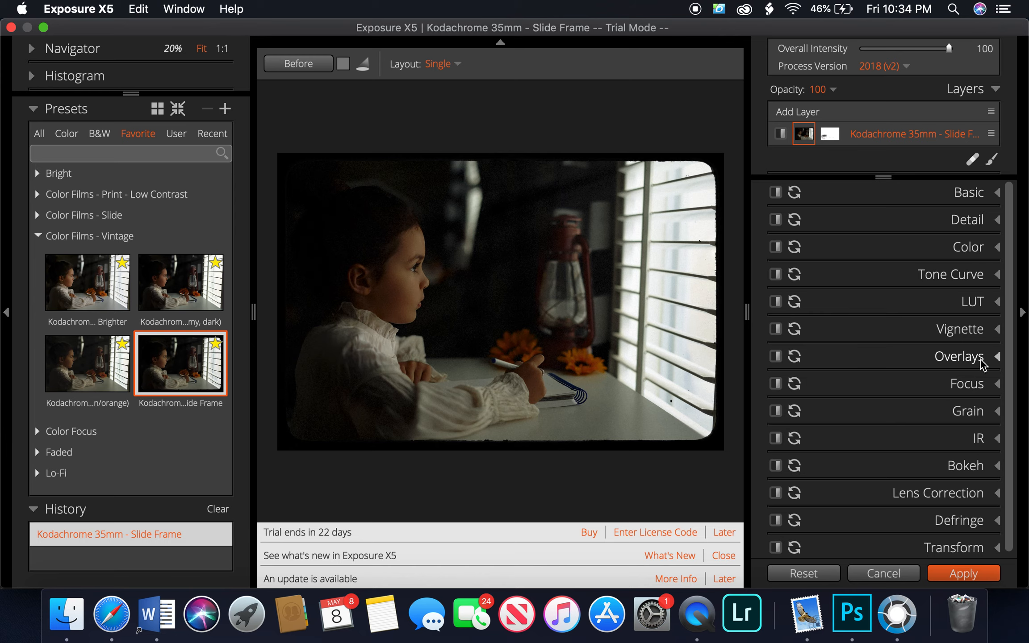
Disable the Kodachrome preset's border overlay and turn off its grain.
click(997, 357)
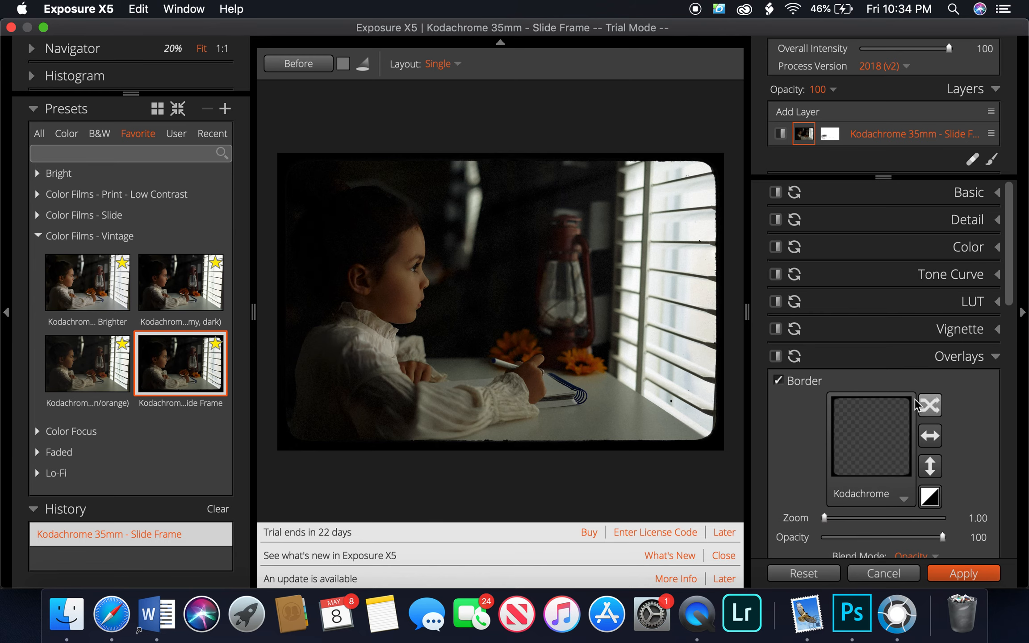
click(778, 381)
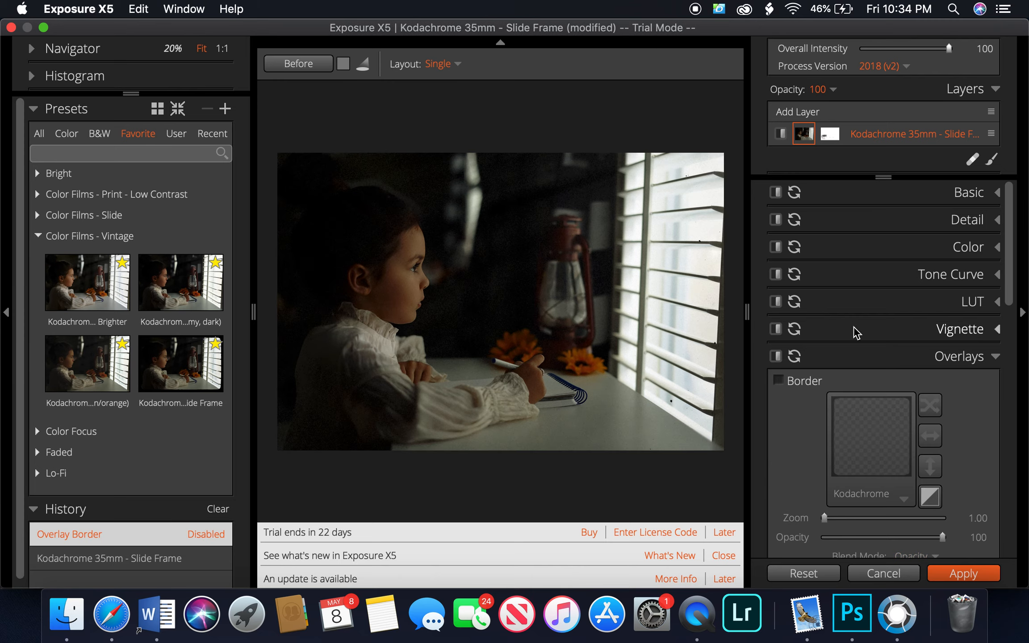
click(997, 358)
click(776, 410)
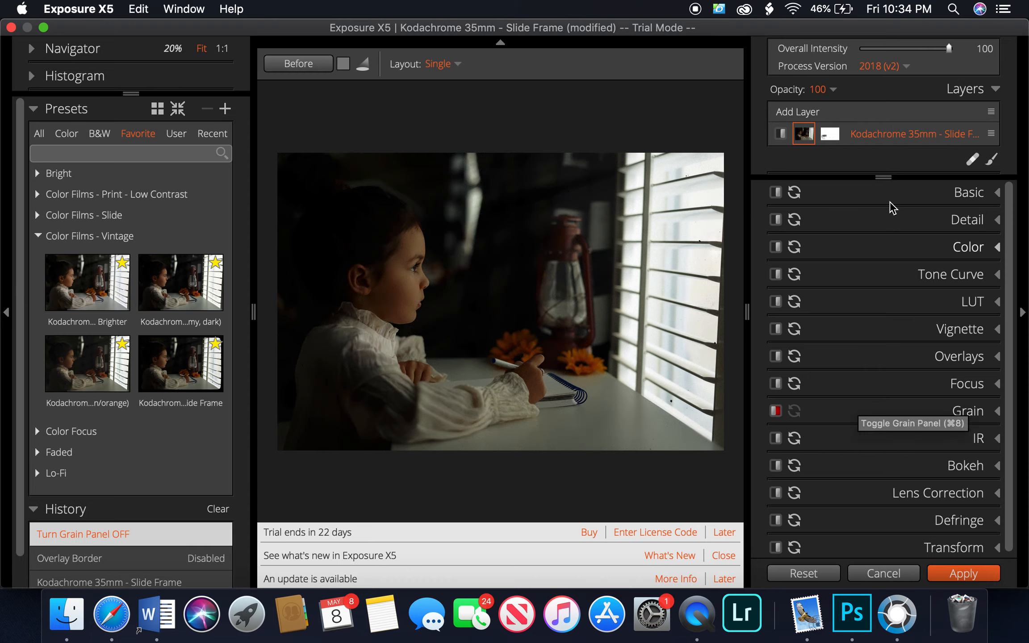
Lower the preset's overall intensity to 70 and apply the look after comparing it with the original photo.
drag(948, 49, 923, 50)
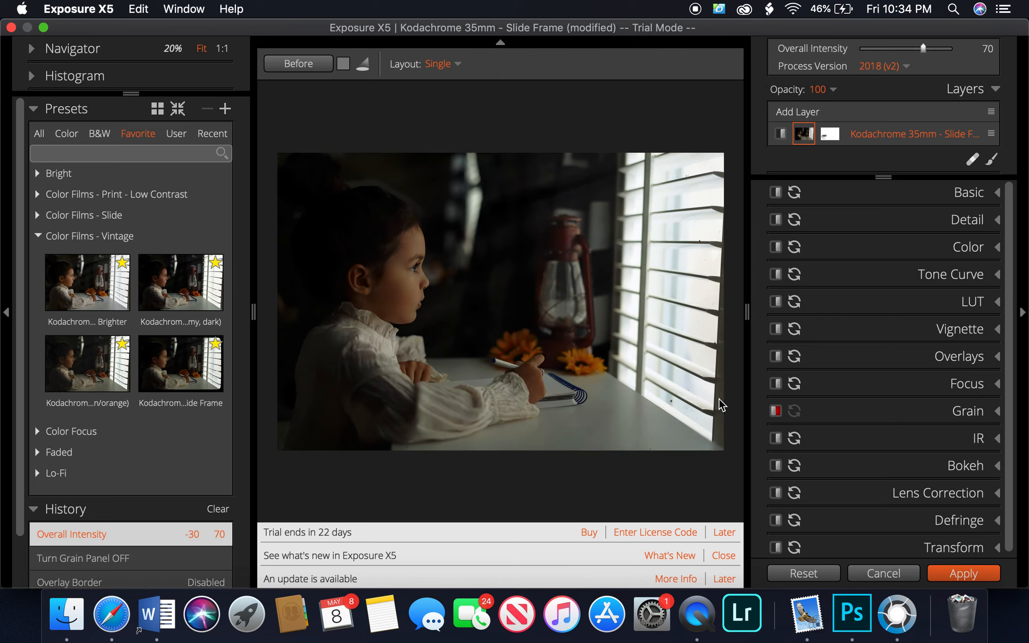
click(302, 67)
click(302, 68)
click(302, 68)
click(301, 68)
click(301, 68)
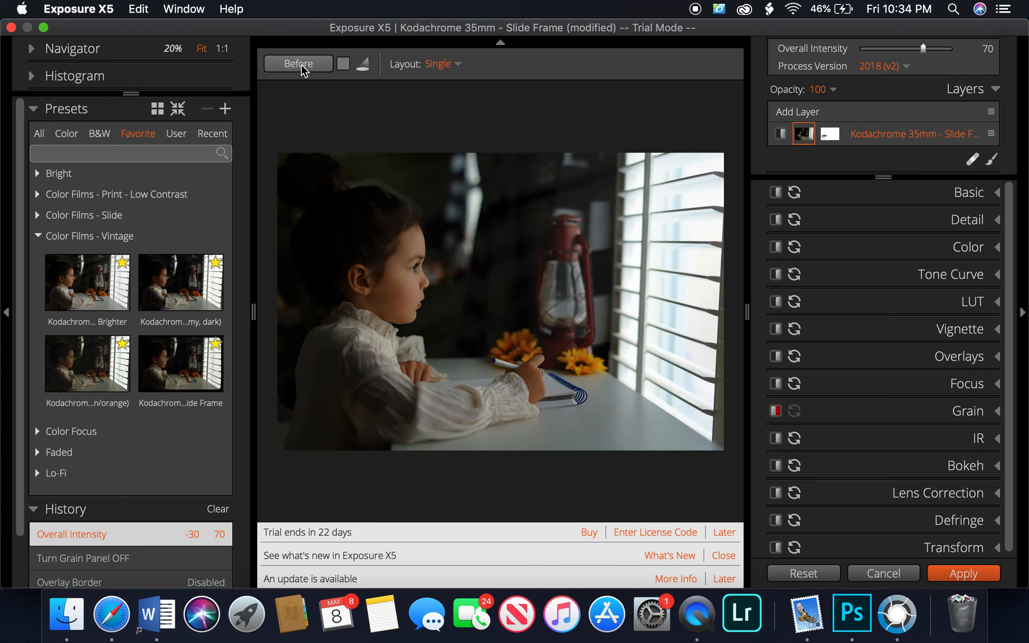
click(302, 68)
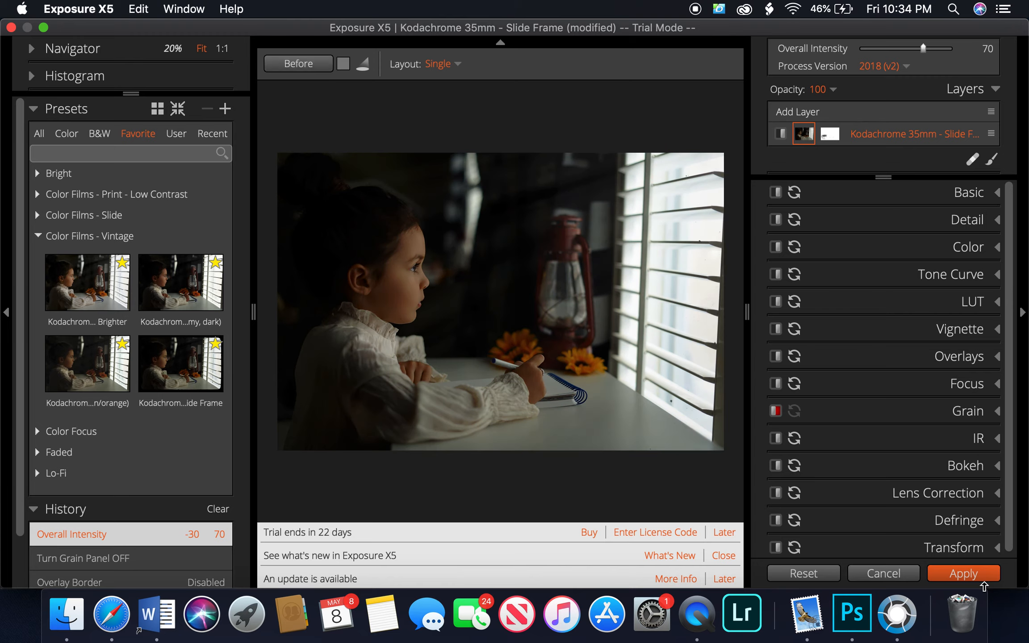
click(974, 576)
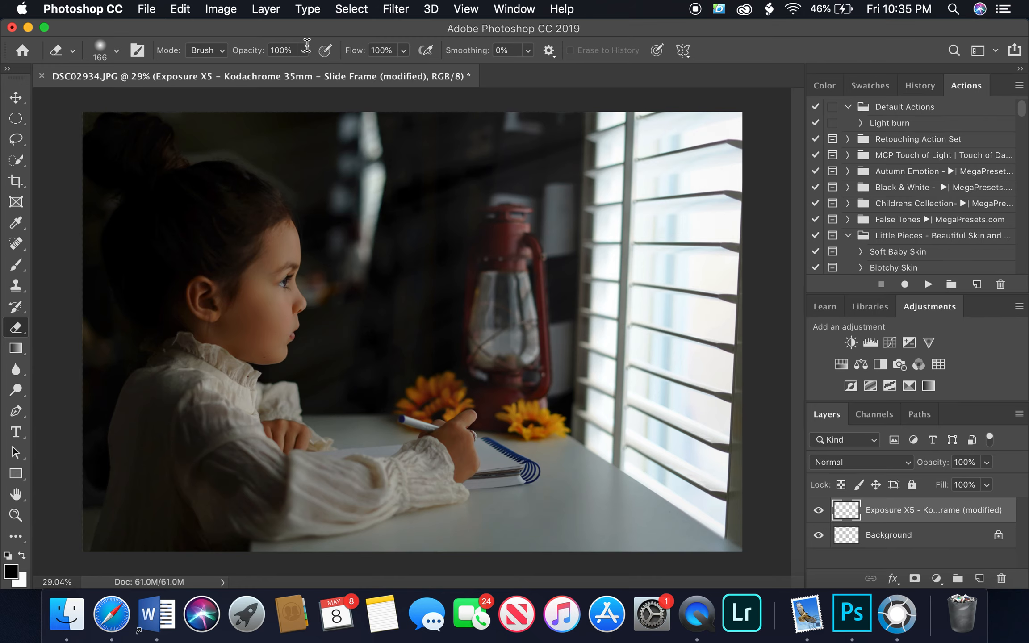
Partly erase the Exposure X5 layer over the girl's face and hands with a soft 332 px eraser at 40% opacity.
click(303, 50)
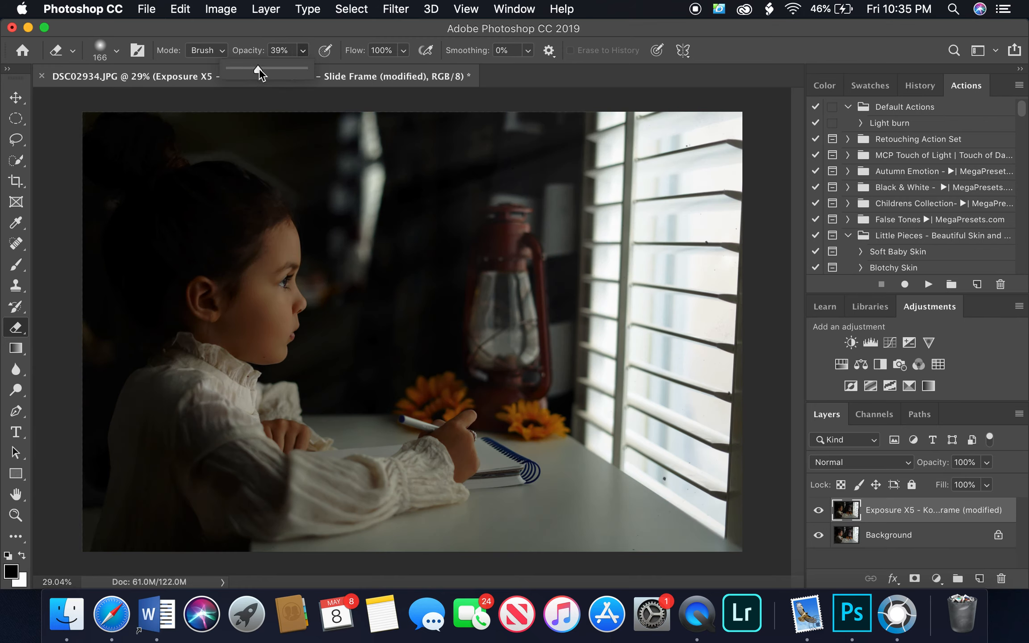
drag(259, 67, 260, 67)
right_click(271, 236)
click(438, 268)
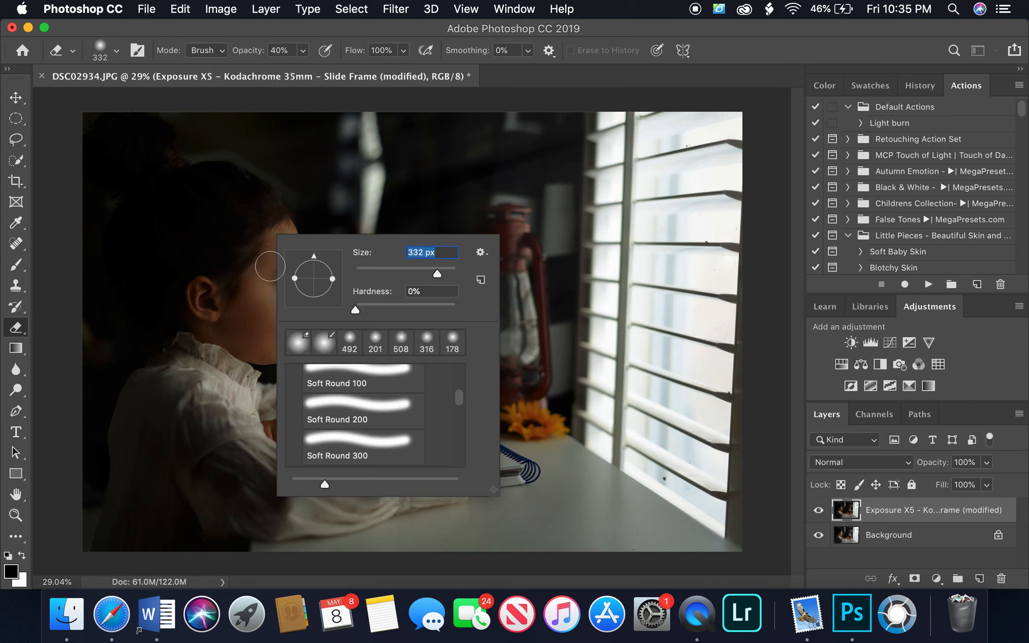
click(250, 292)
drag(237, 305, 272, 272)
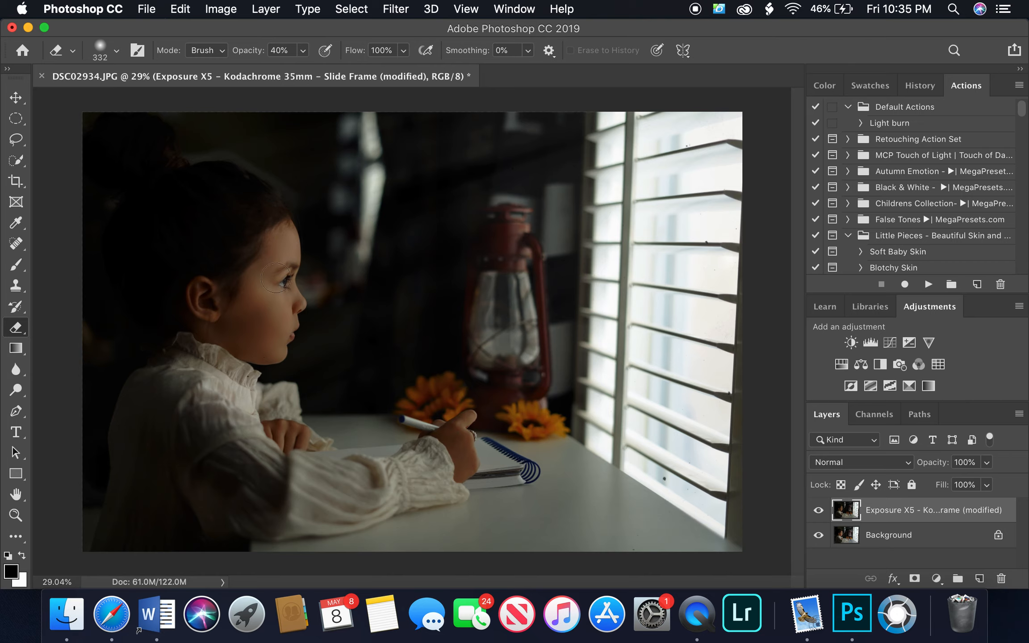
mouse_move(249, 330)
mouse_down()
mouse_move(237, 303)
mouse_move(202, 308)
mouse_move(231, 336)
mouse_up()
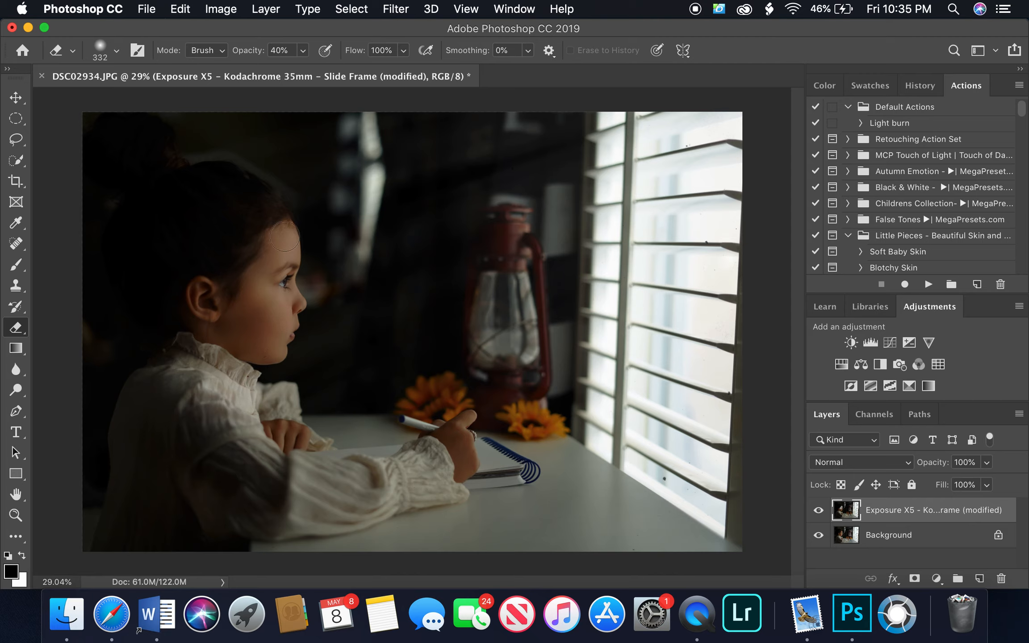
mouse_move(247, 294)
mouse_down()
mouse_move(231, 335)
mouse_move(200, 318)
mouse_move(211, 280)
mouse_move(197, 302)
mouse_move(237, 339)
mouse_move(275, 351)
mouse_move(275, 438)
mouse_move(269, 428)
mouse_move(299, 438)
mouse_up()
mouse_move(450, 436)
mouse_down()
mouse_move(460, 471)
mouse_move(455, 434)
mouse_move(466, 422)
mouse_move(452, 434)
mouse_move(463, 466)
mouse_move(446, 433)
mouse_up()
mouse_move(295, 442)
mouse_down()
mouse_move(266, 430)
mouse_move(293, 430)
mouse_up()
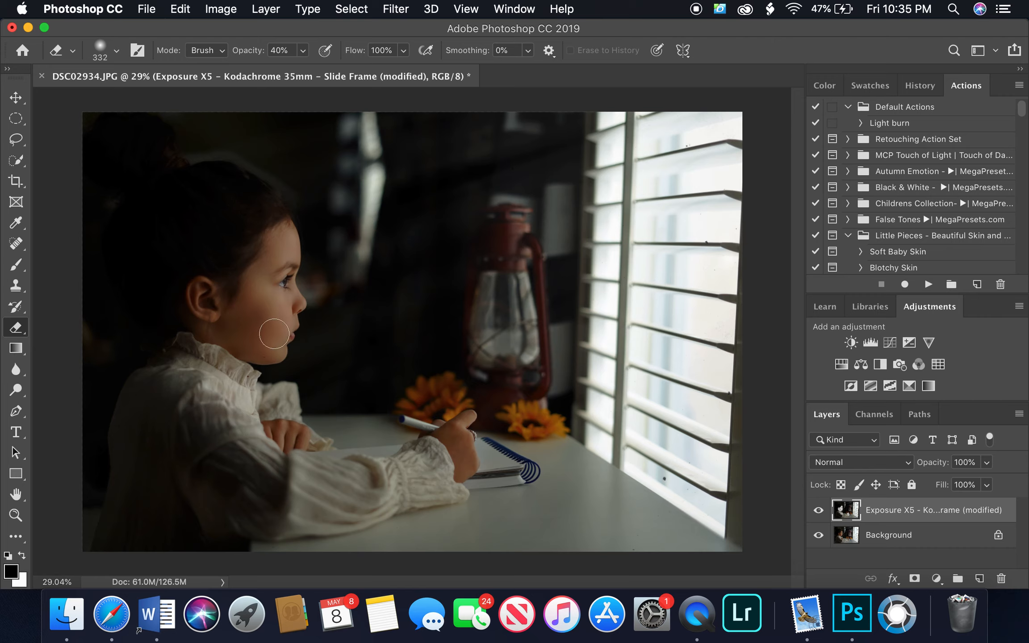
Compare the photo with and without the Exposure X5 layer, and flatten the layer into the background.
click(818, 510)
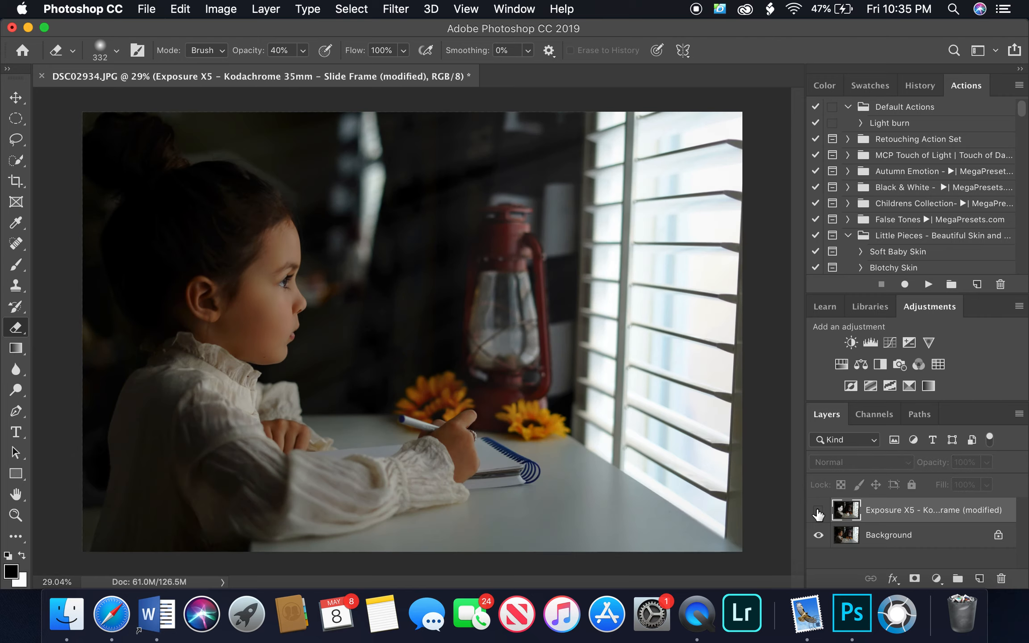
click(818, 510)
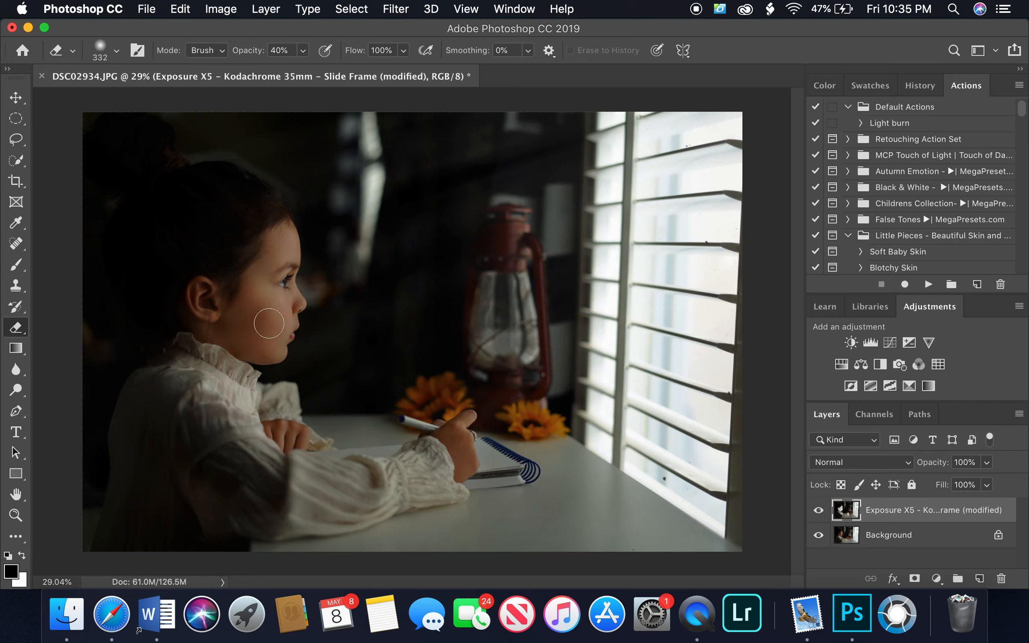
click(818, 510)
click(819, 510)
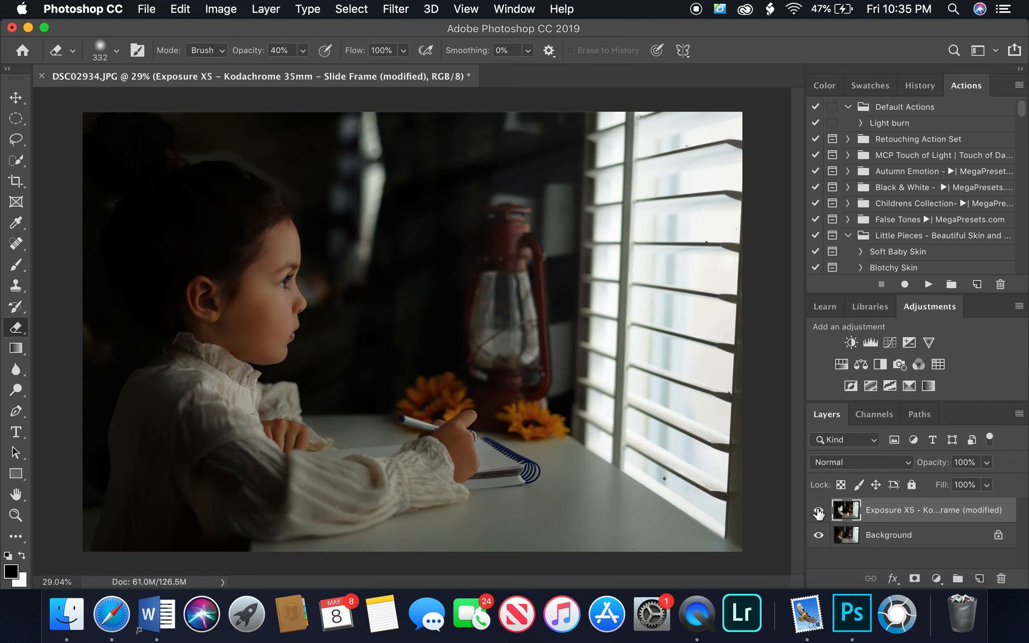
right_click(934, 536)
click(870, 539)
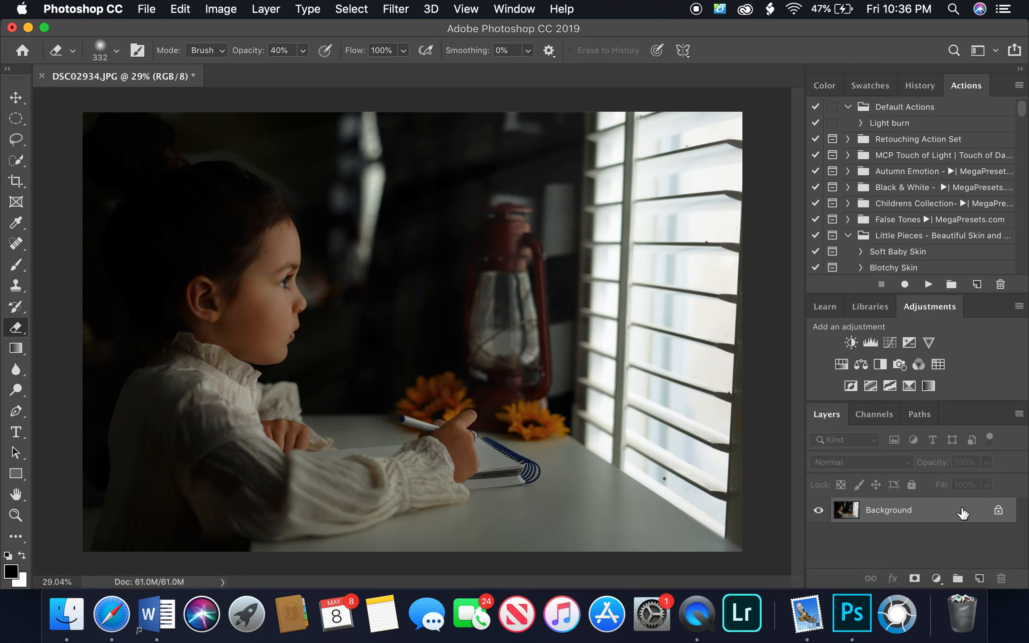
Duplicate the background layer and set the copy's blend mode to Screen.
drag(962, 513, 979, 579)
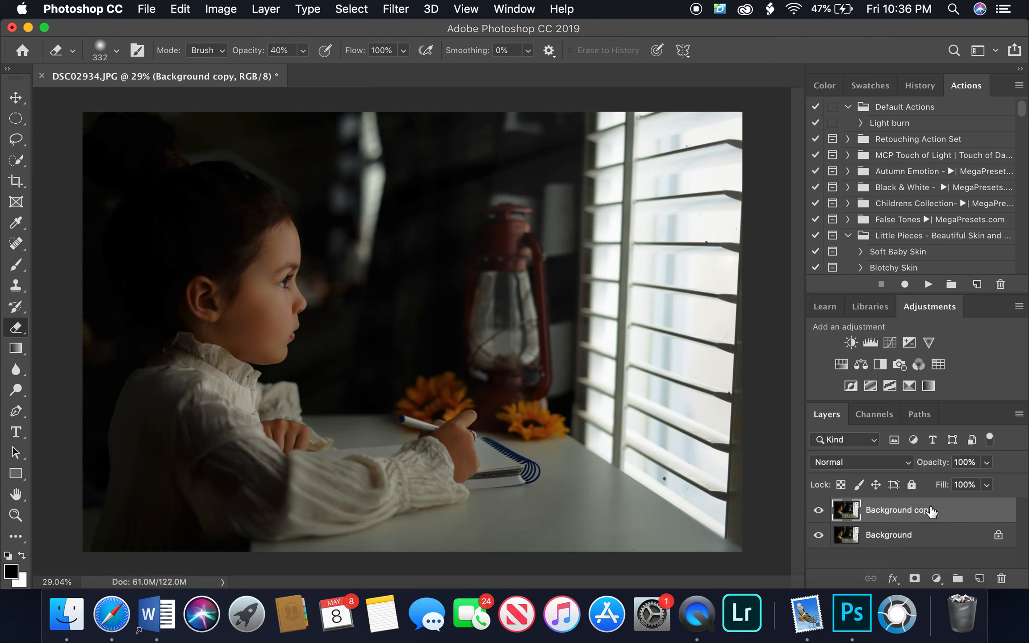
click(884, 465)
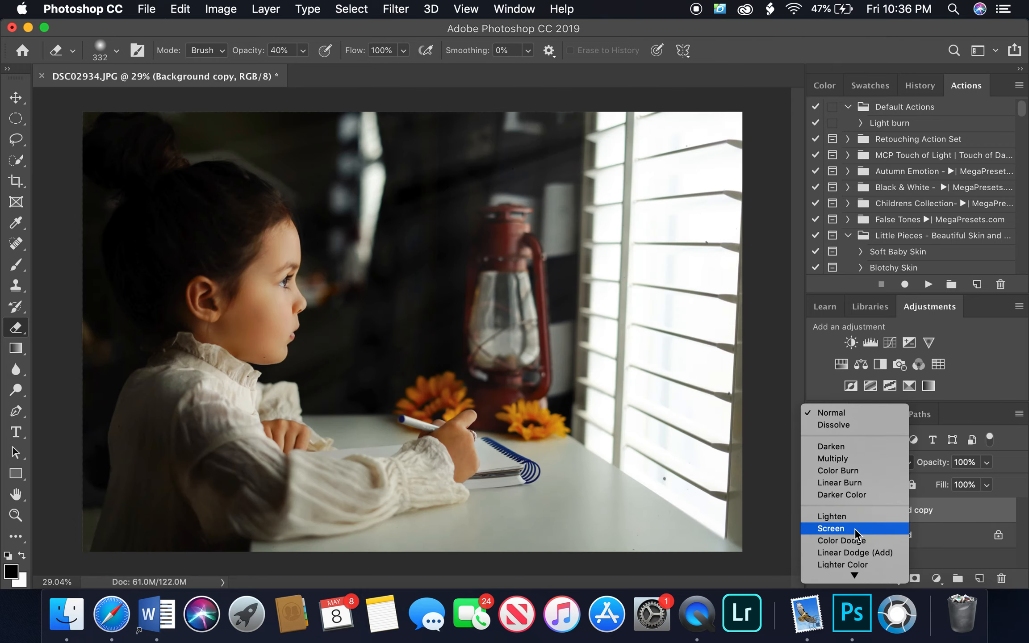
click(854, 528)
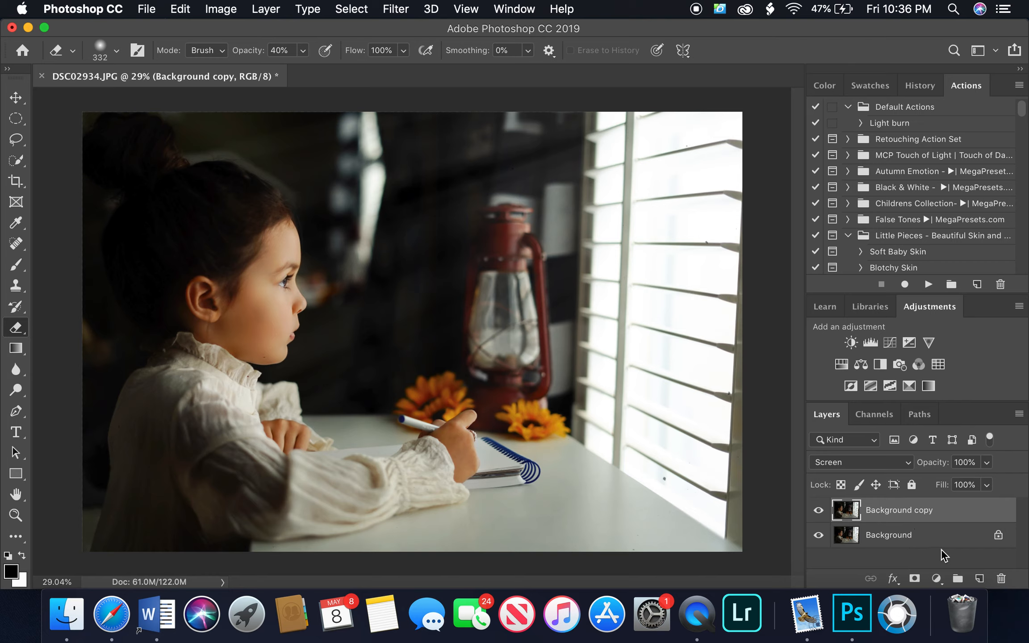
Add a black layer mask to the Screen copy so its brightening is hidden.
click(935, 581)
click(916, 580)
alt+click(914, 581)
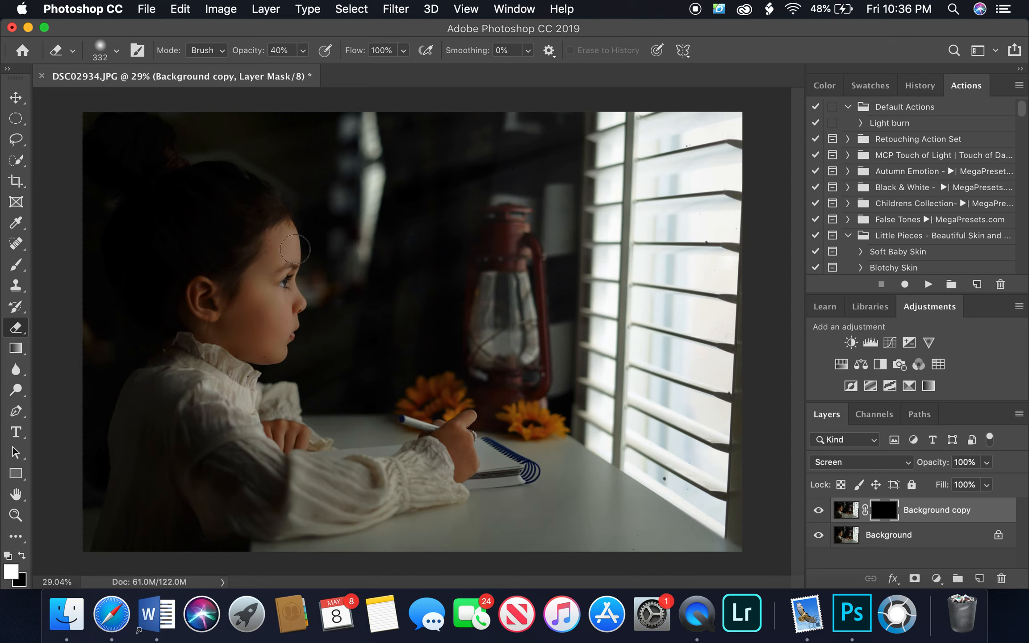
Switch to the Brush tool with white as the foreground color and set a soft 444 px brush.
click(301, 52)
drag(300, 70, 406, 77)
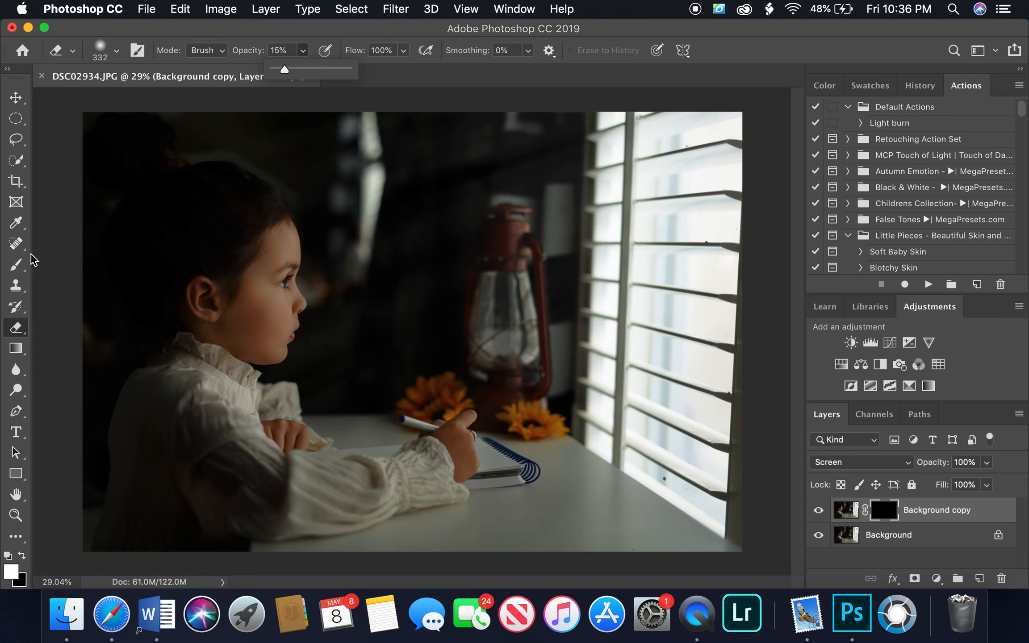
click(16, 264)
right_click(373, 246)
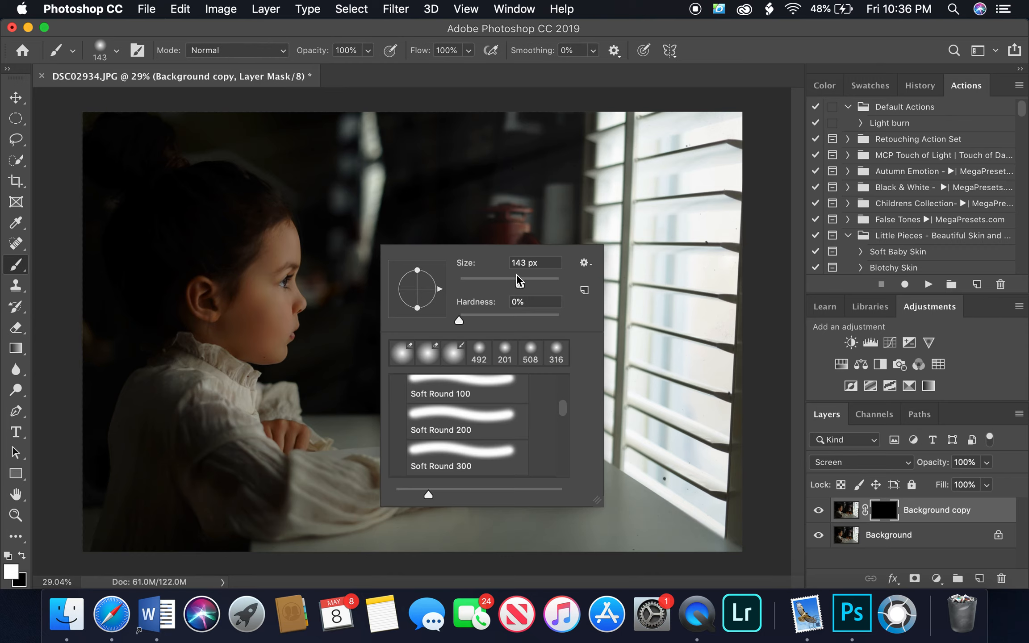
click(531, 280)
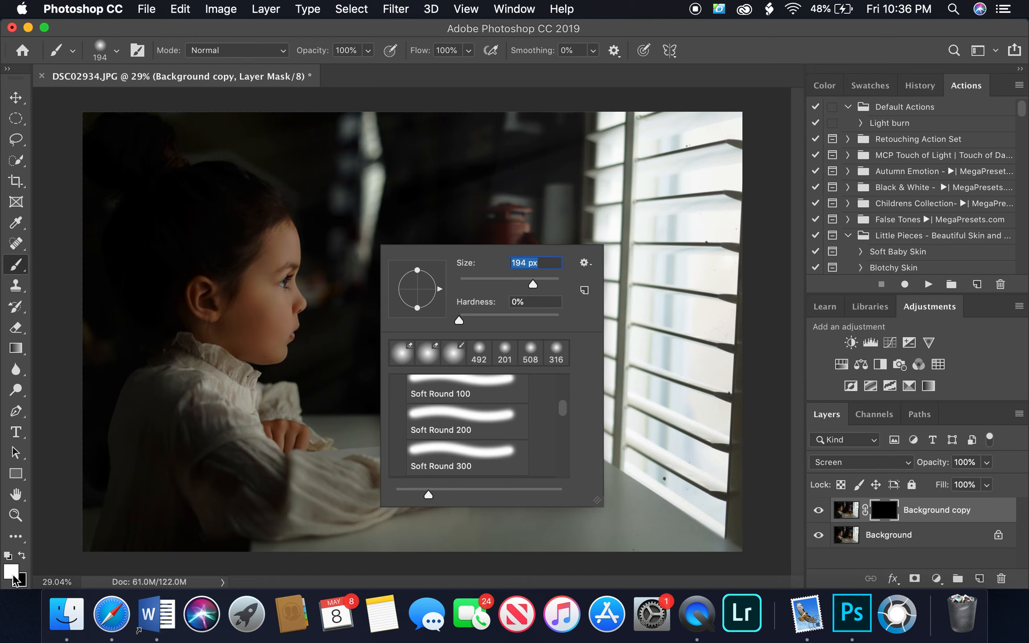
click(22, 558)
click(22, 558)
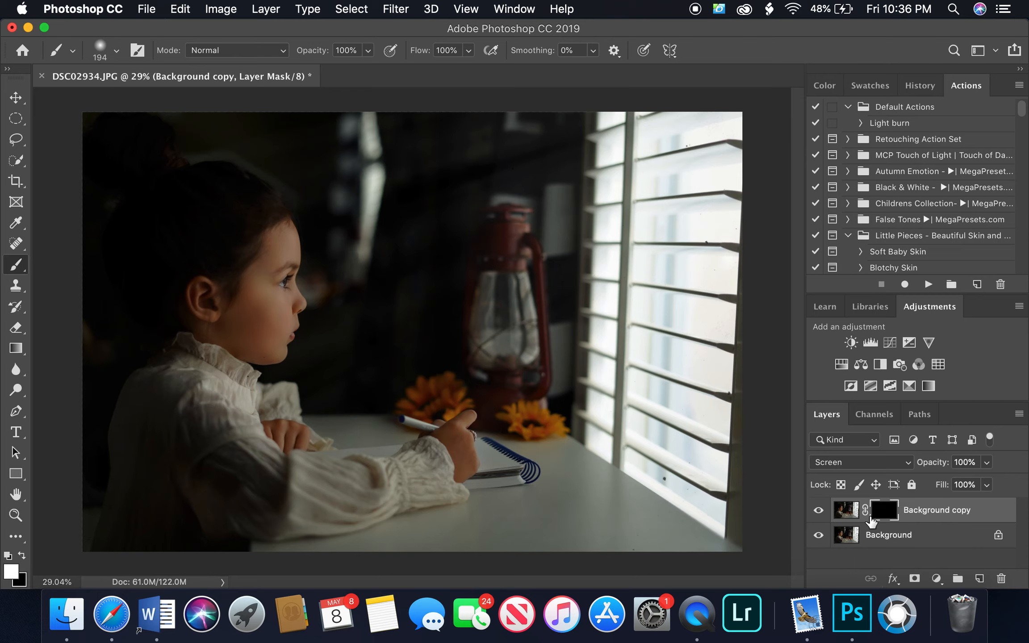
right_click(366, 291)
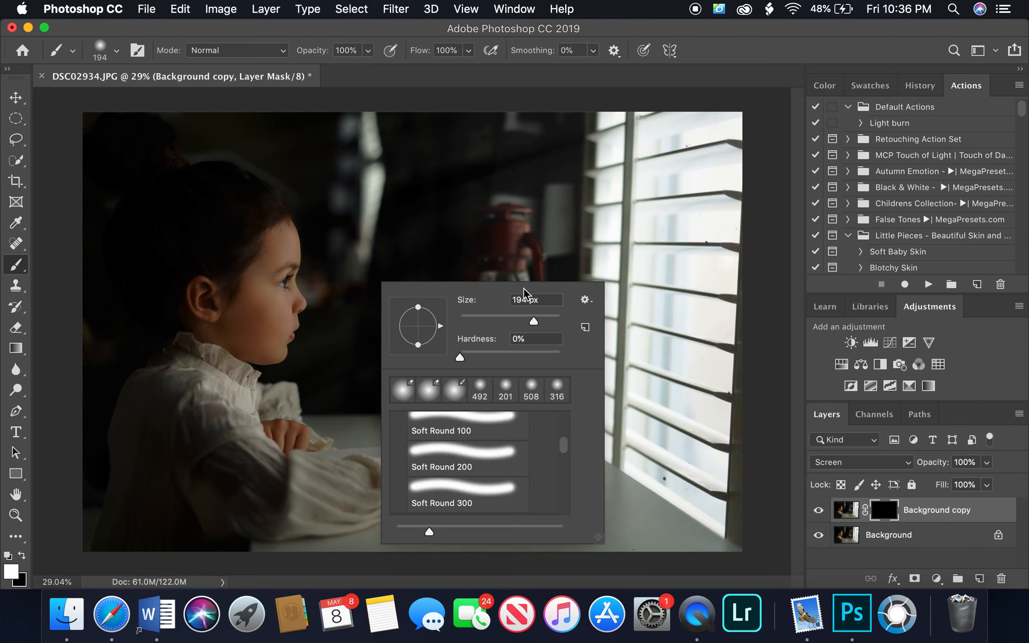
click(548, 318)
click(285, 231)
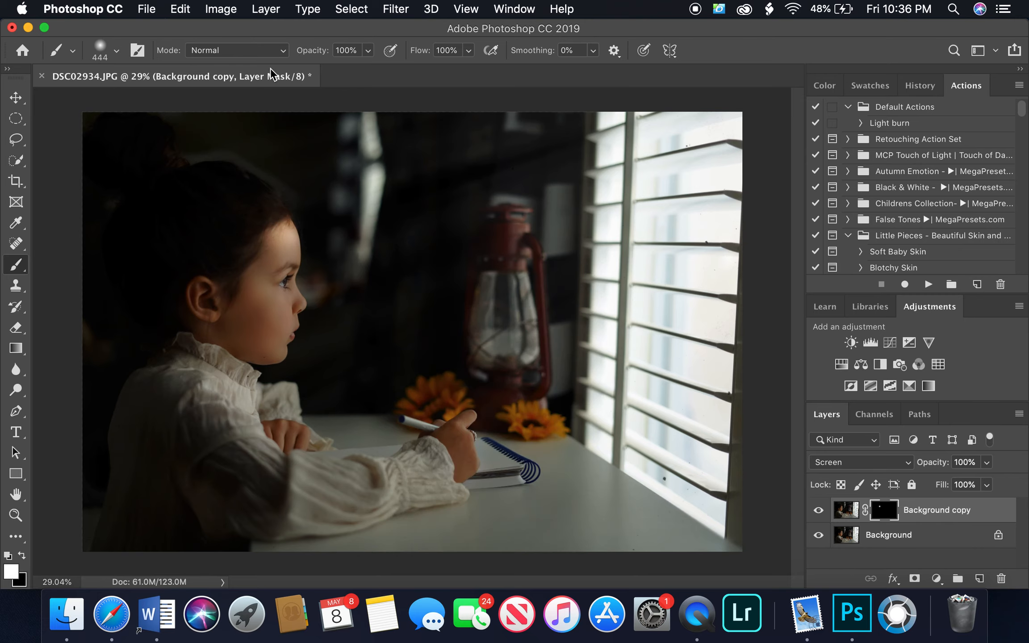
click(176, 11)
click(294, 39)
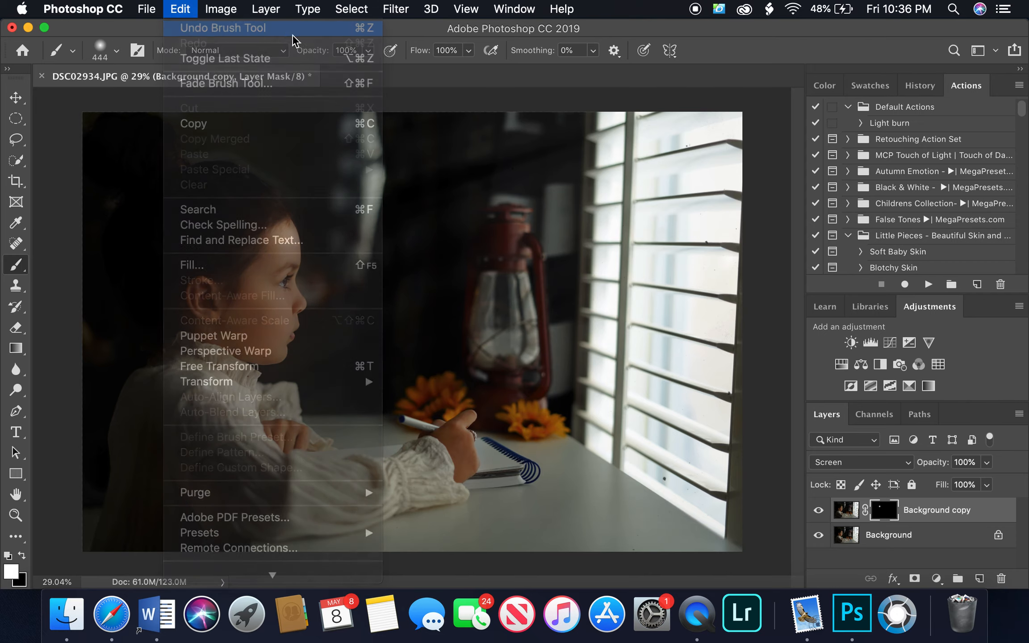
Brighten the girl's face, ear and hand by painting white on the mask with the brush at 15% opacity.
click(368, 51)
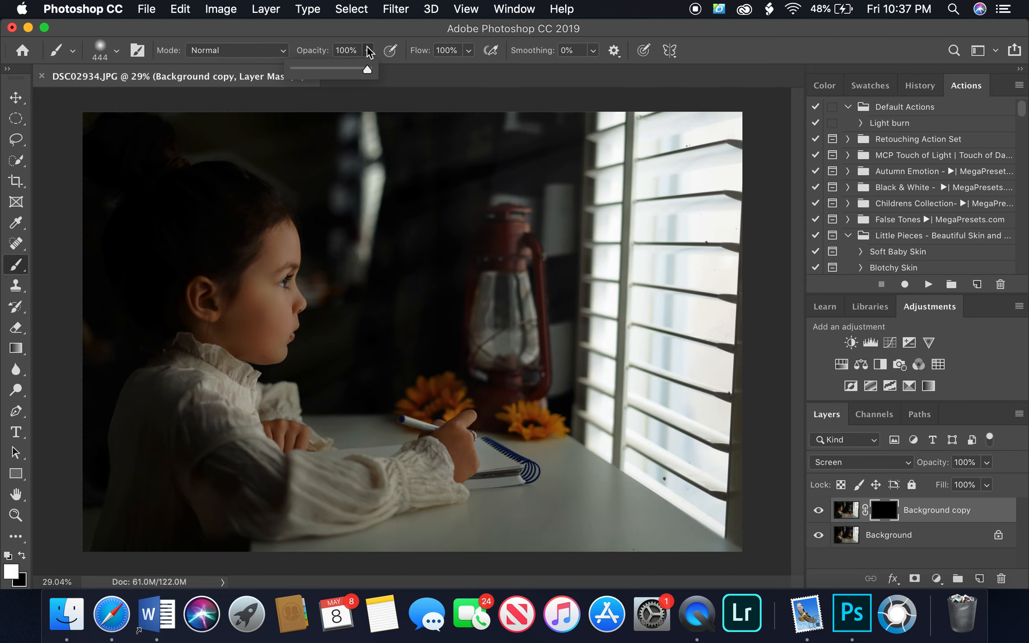
drag(304, 69, 306, 68)
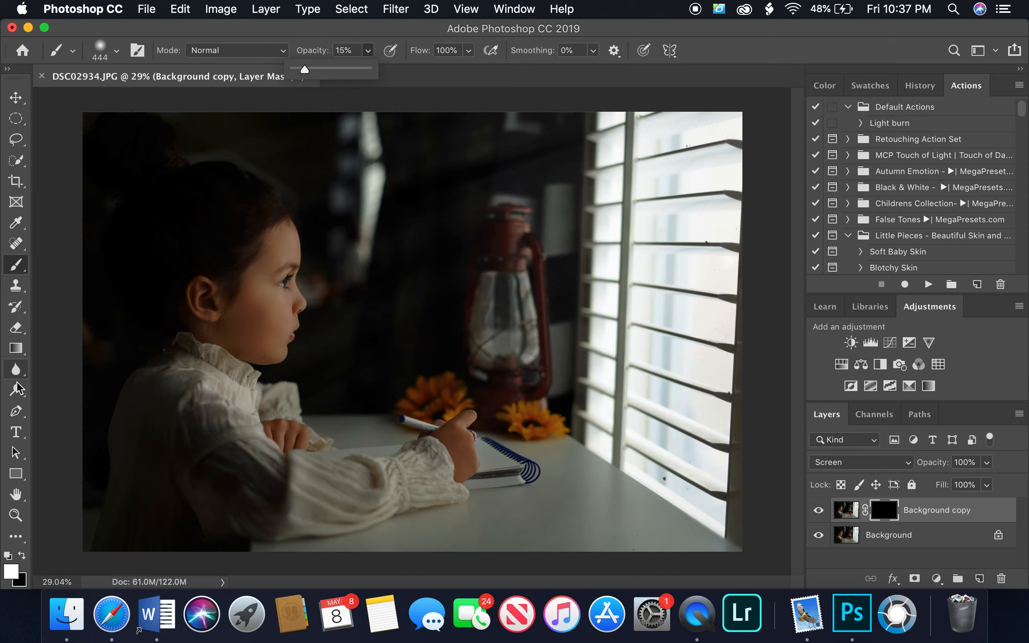
click(16, 328)
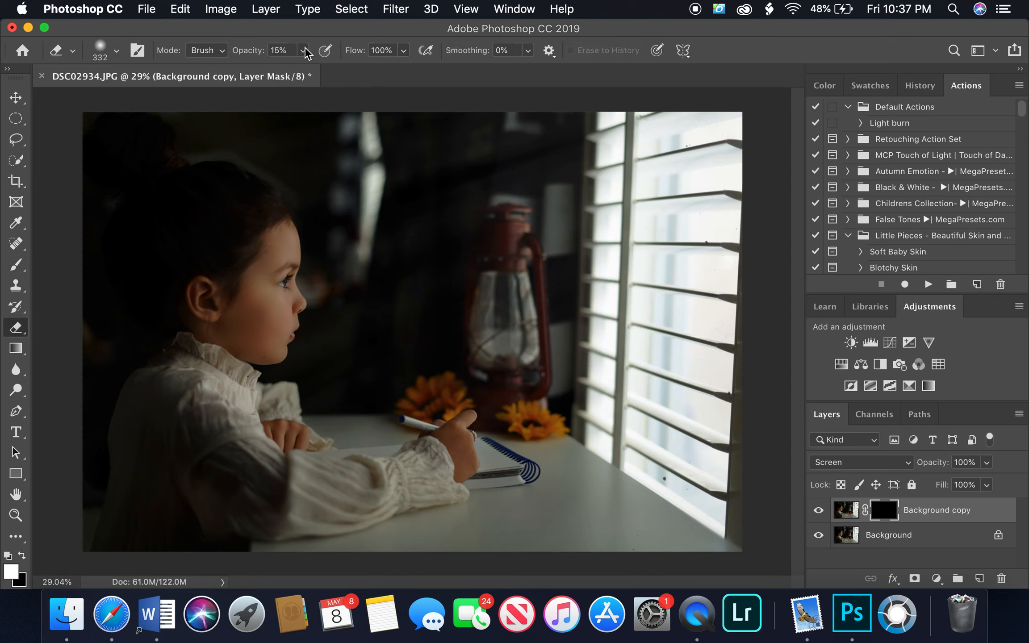
click(16, 267)
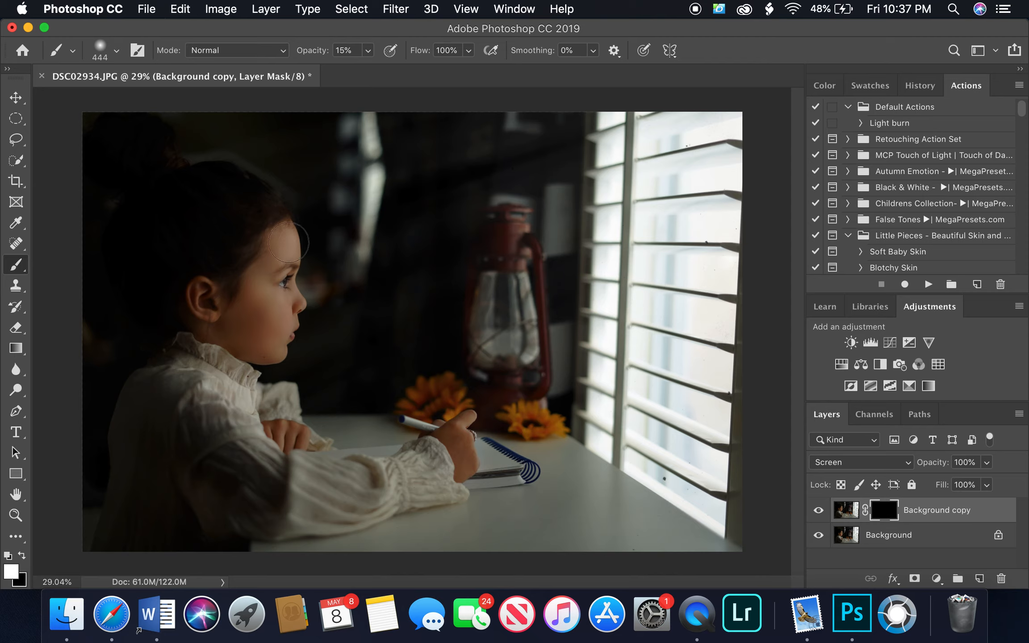
mouse_move(285, 258)
mouse_down()
mouse_move(290, 305)
mouse_move(251, 353)
mouse_up()
mouse_move(209, 295)
mouse_down()
mouse_move(204, 303)
mouse_move(198, 287)
mouse_up()
mouse_move(252, 210)
mouse_down()
mouse_move(267, 193)
mouse_move(253, 200)
mouse_move(313, 267)
mouse_move(317, 390)
mouse_move(310, 335)
mouse_move(295, 427)
mouse_move(284, 435)
mouse_move(461, 446)
mouse_up()
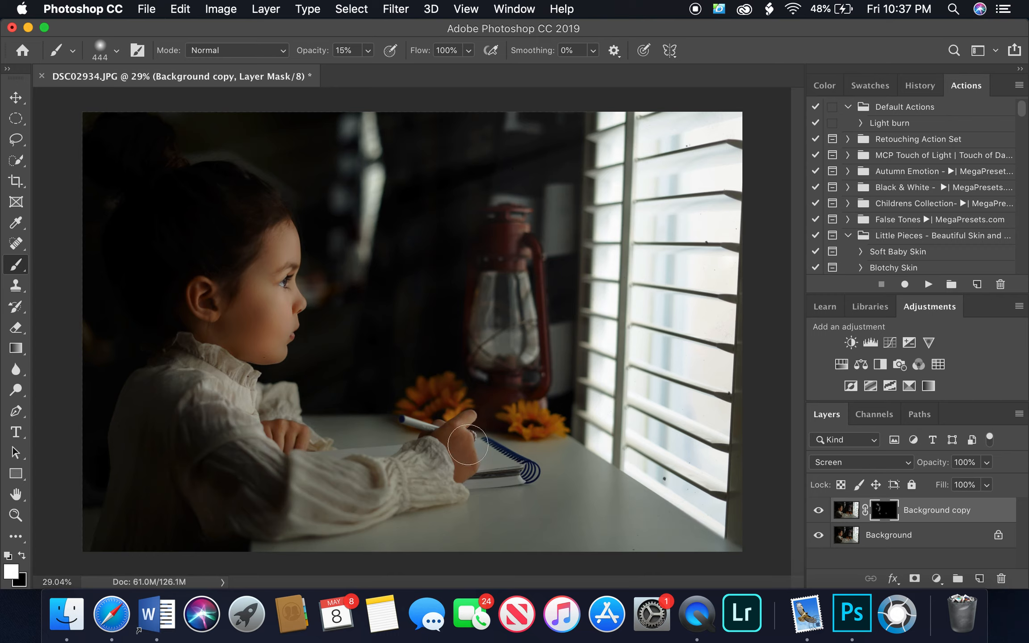
Brighten the red lantern's frame by painting on the mask with a 118 px brush.
right_click(571, 290)
click(711, 326)
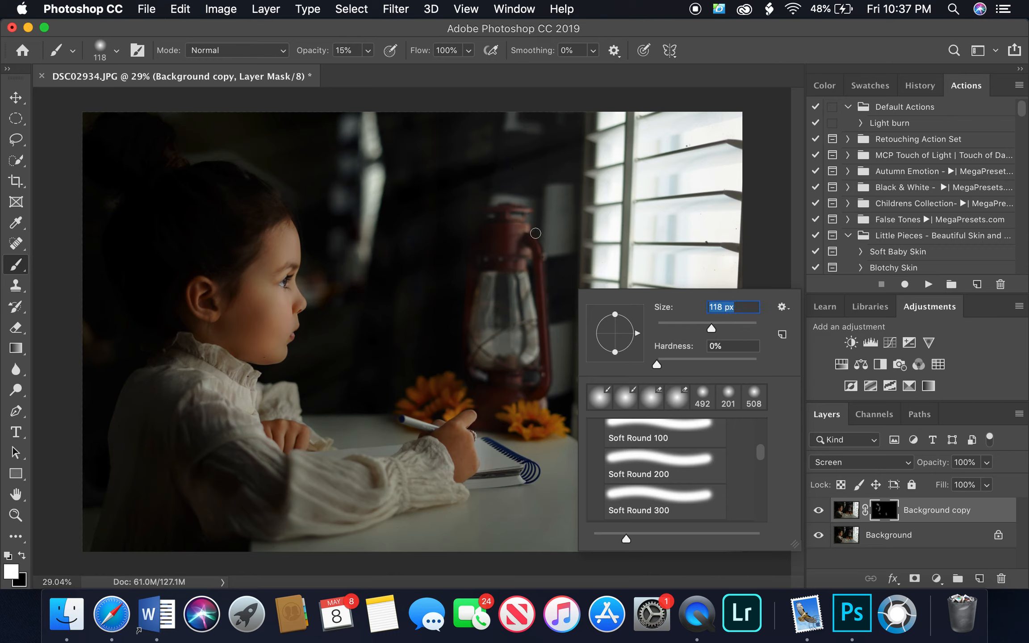
drag(515, 215, 524, 210)
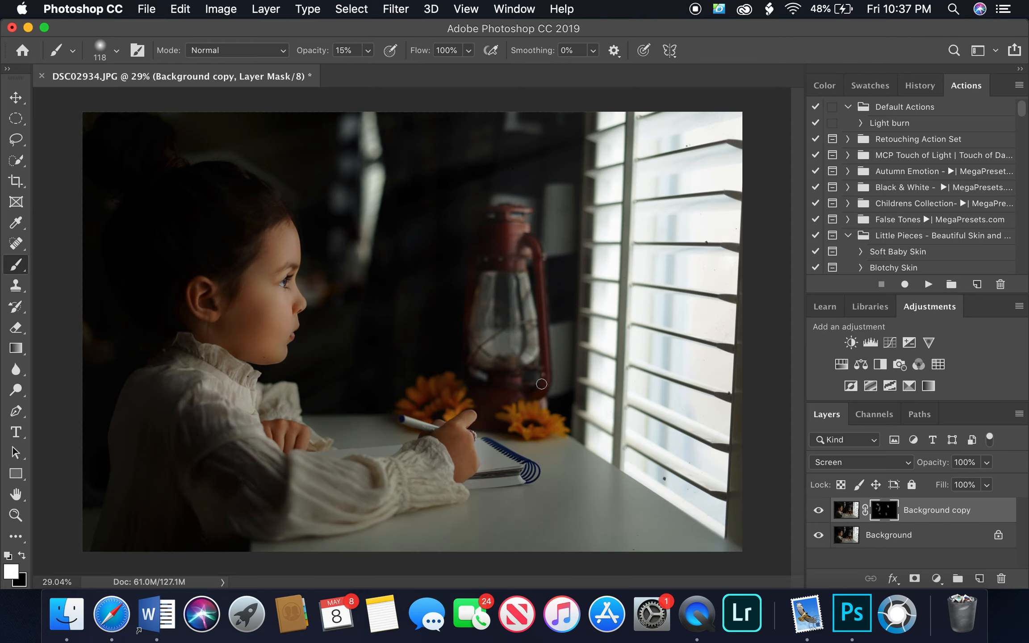
drag(543, 380, 531, 381)
Brighten the lantern's base, the sunflower and the notebook by painting white on the mask with a 198 px brush.
right_click(588, 290)
click(749, 328)
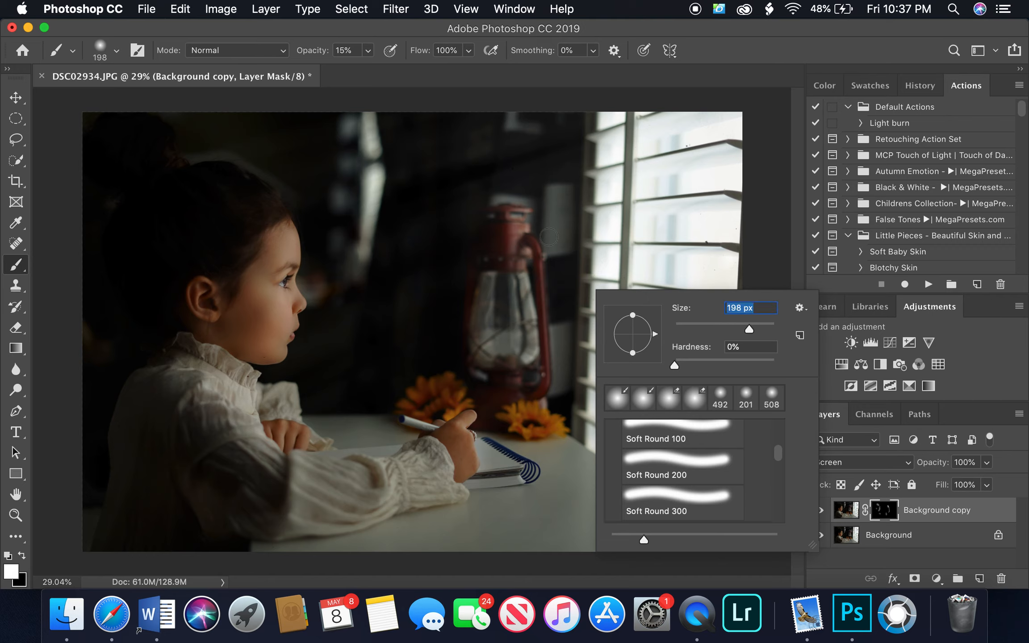
click(510, 220)
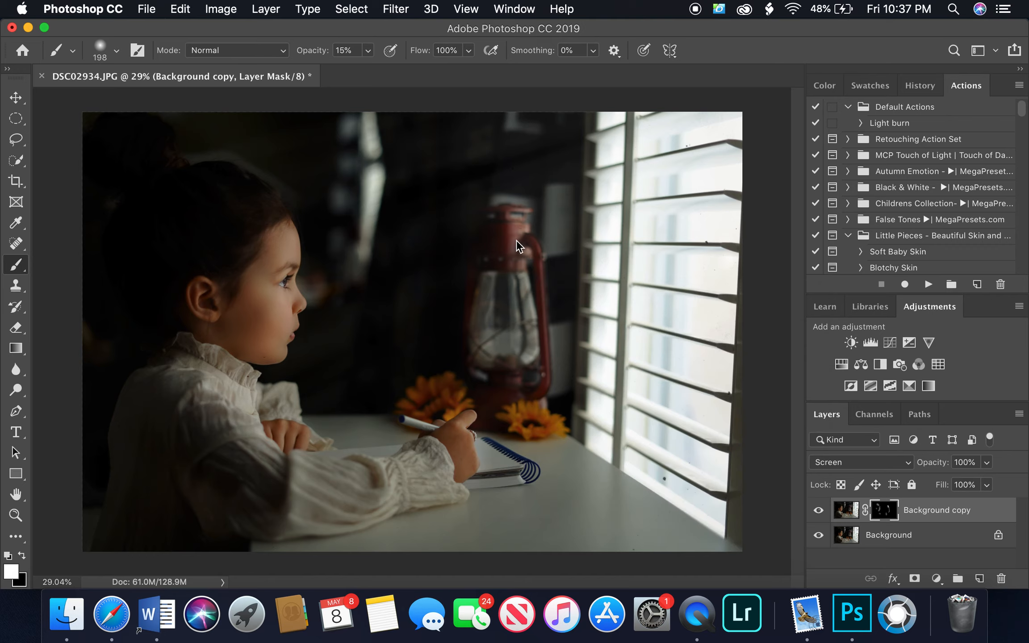
mouse_move(545, 379)
mouse_down()
mouse_move(526, 393)
mouse_move(516, 386)
mouse_move(542, 404)
mouse_move(509, 415)
mouse_move(520, 431)
mouse_up()
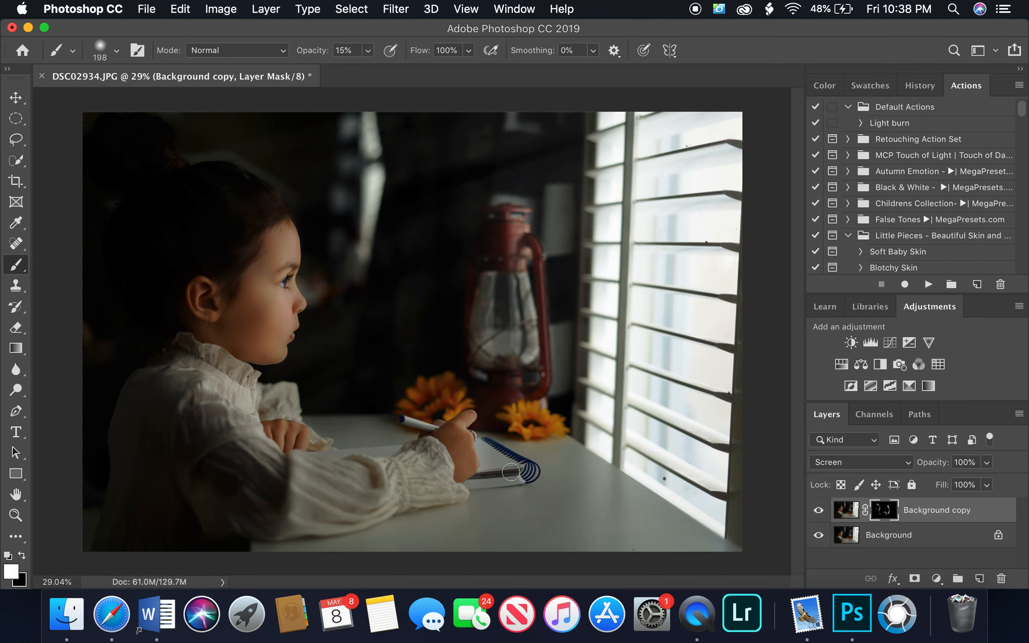
mouse_move(511, 471)
mouse_down()
mouse_move(525, 476)
mouse_move(500, 451)
mouse_up()
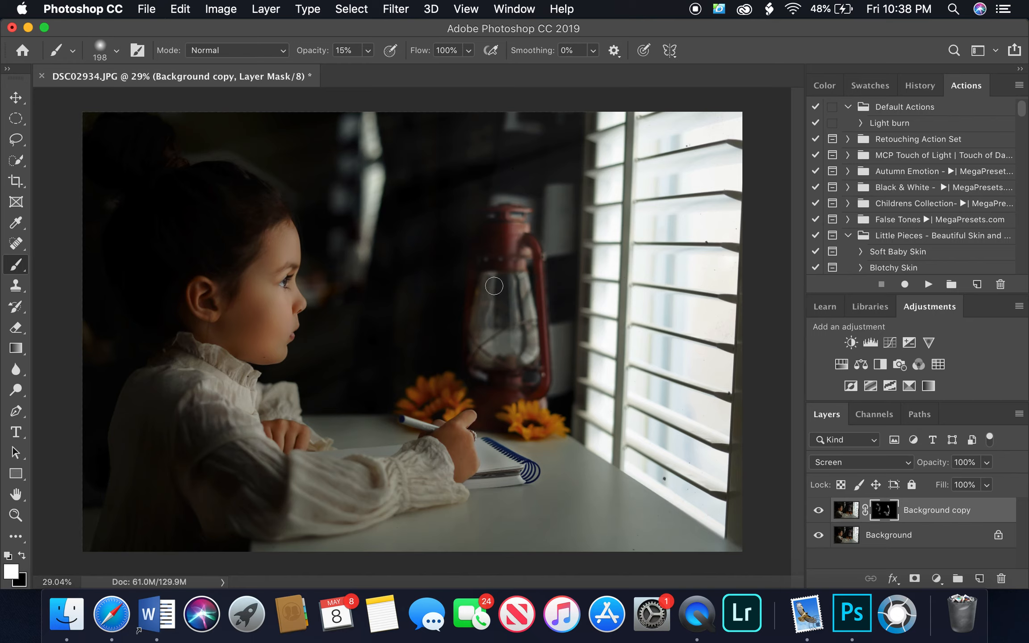
Brighten the girl's face and blouse shoulder by painting on the mask with a 492 px brush.
right_click(418, 262)
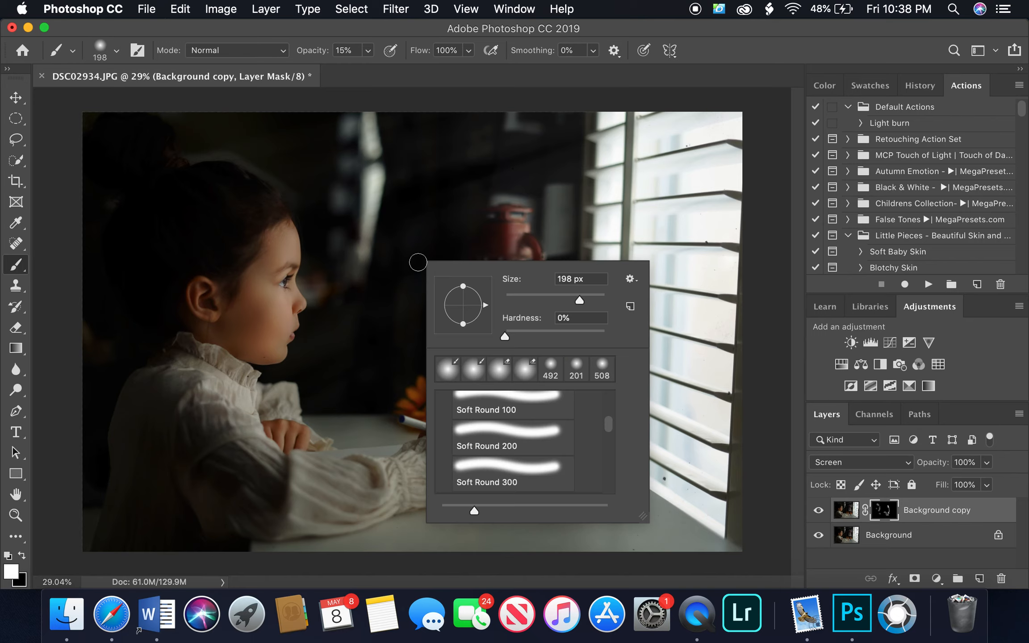
click(597, 297)
click(282, 238)
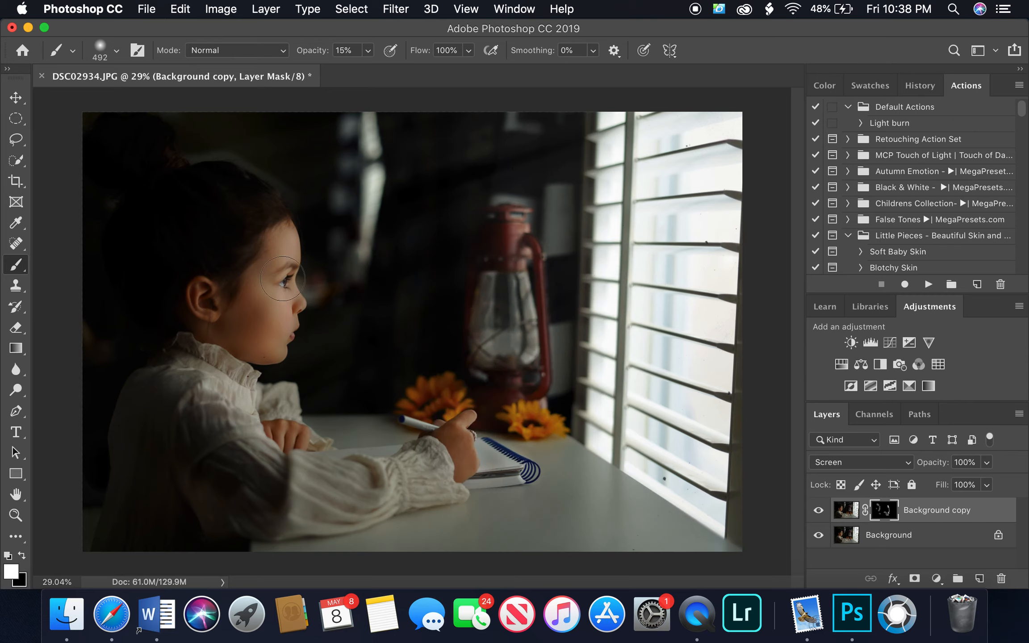
mouse_move(281, 274)
mouse_down()
mouse_move(269, 341)
mouse_move(241, 345)
mouse_move(276, 350)
mouse_up()
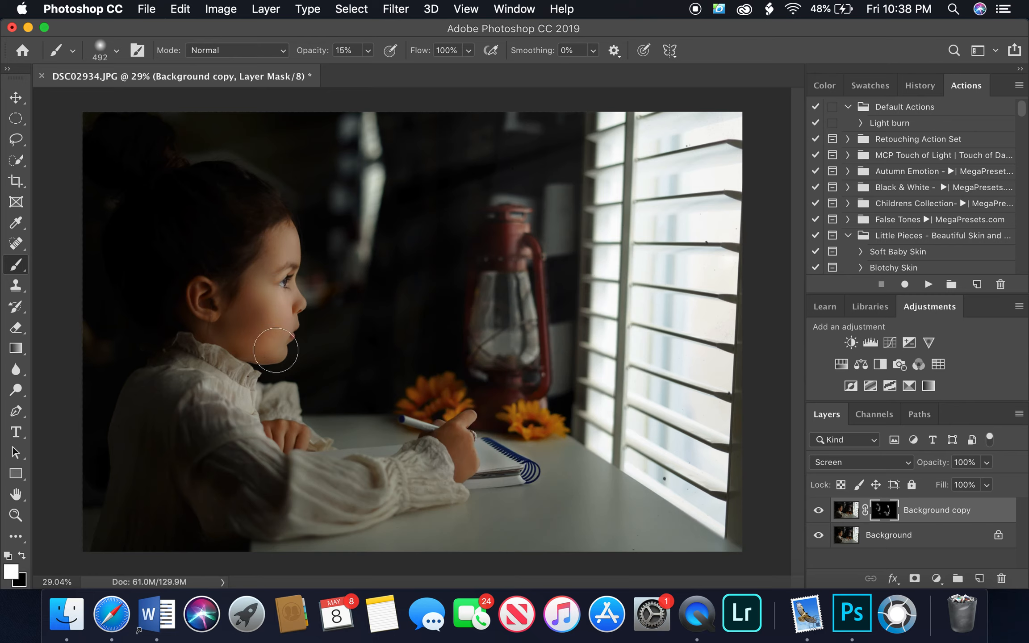
drag(217, 383, 230, 394)
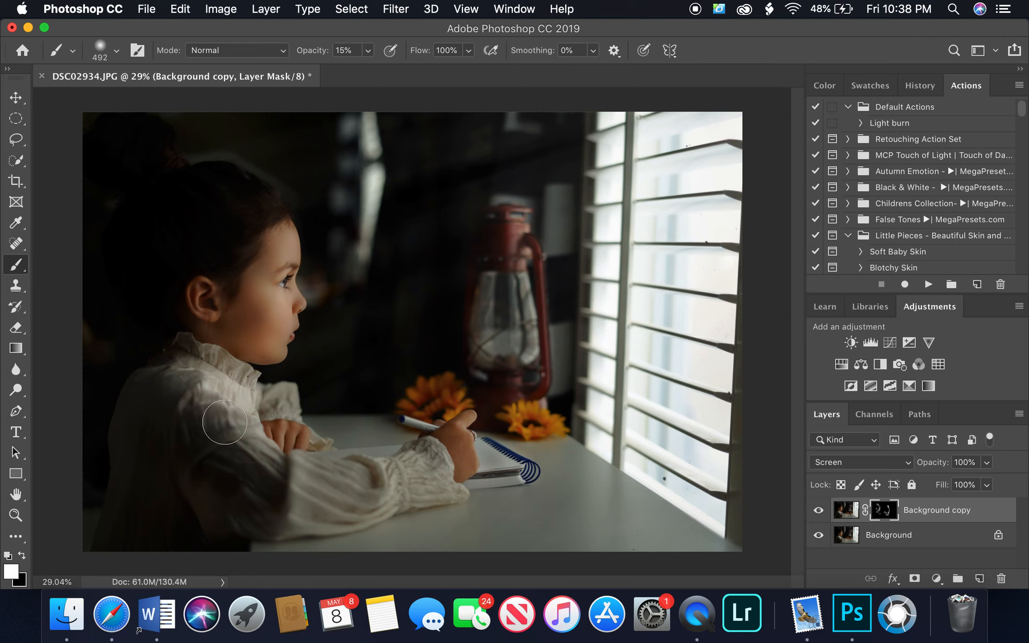
Brighten the folds of the blouse sleeve and cuff by painting on the mask with a 172 px brush.
right_click(315, 363)
click(470, 359)
click(230, 368)
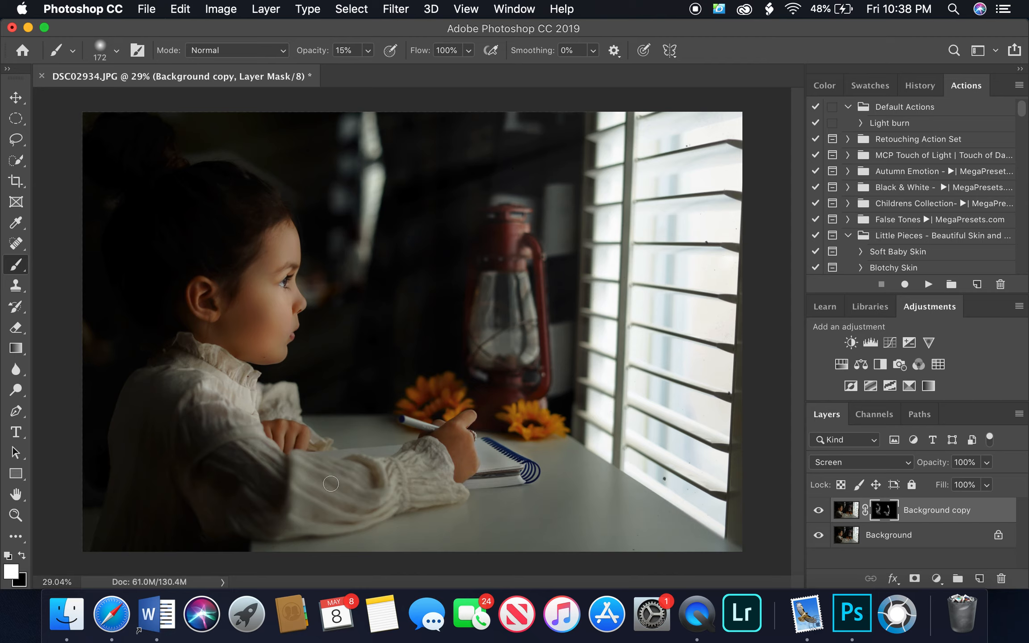
mouse_move(299, 463)
mouse_down()
mouse_move(342, 494)
mouse_move(299, 482)
mouse_move(304, 505)
mouse_move(370, 502)
mouse_up()
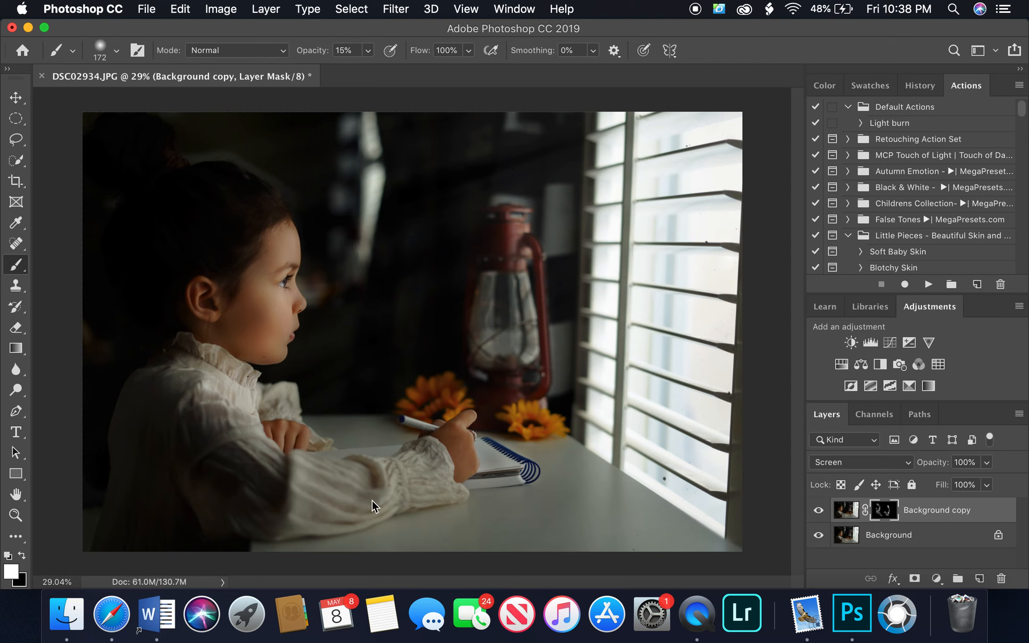
mouse_move(385, 464)
mouse_down()
mouse_move(411, 452)
mouse_move(434, 472)
mouse_move(426, 454)
mouse_move(402, 480)
mouse_move(430, 503)
mouse_move(448, 490)
mouse_up()
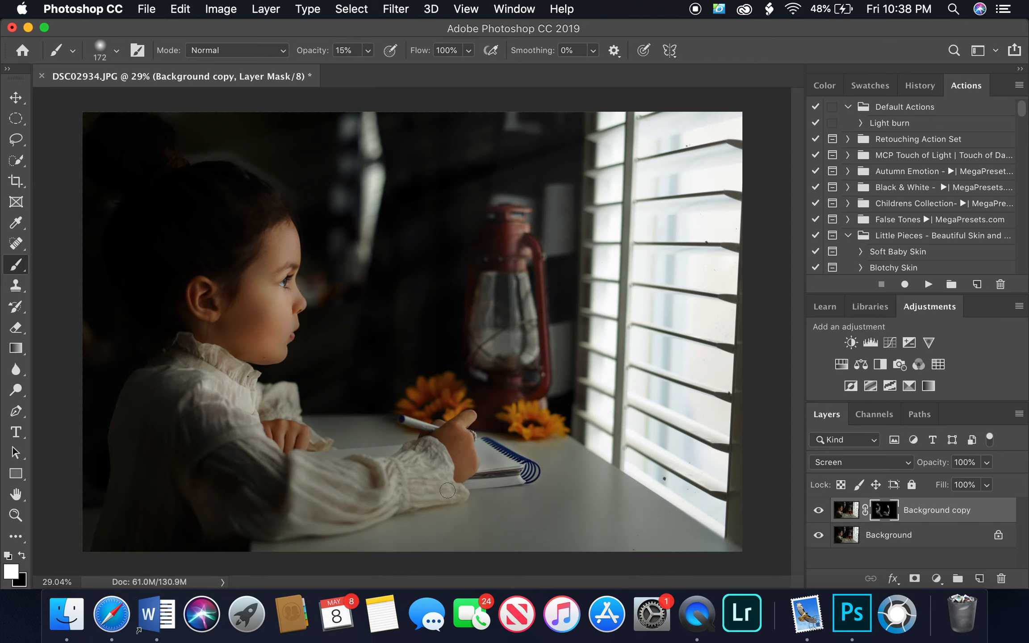
Compare the image with the Screen copy hidden and shown, and flatten the image.
click(818, 510)
click(818, 510)
click(819, 510)
click(818, 510)
click(818, 510)
click(818, 510)
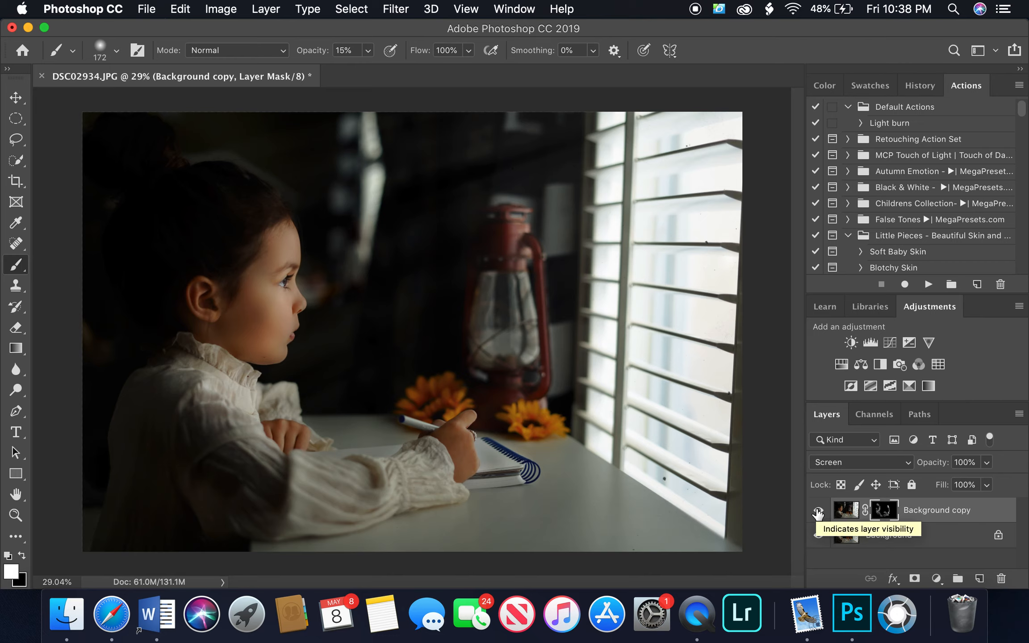
right_click(914, 536)
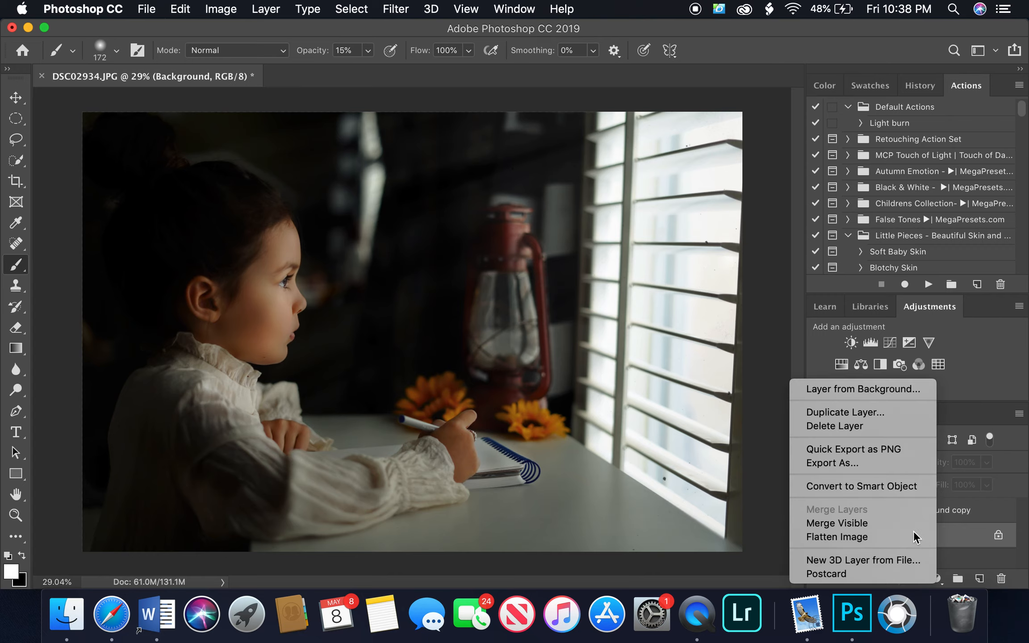
click(889, 538)
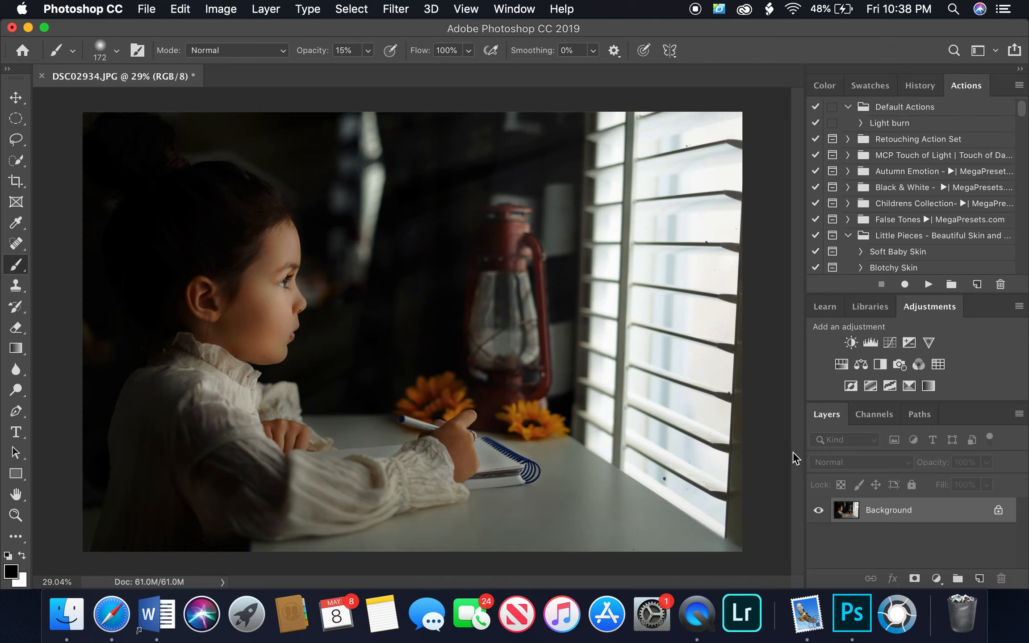
Duplicate the Background layer and apply the Oil Paint filter to the copy with a lighting angle of 300.
drag(976, 517, 979, 579)
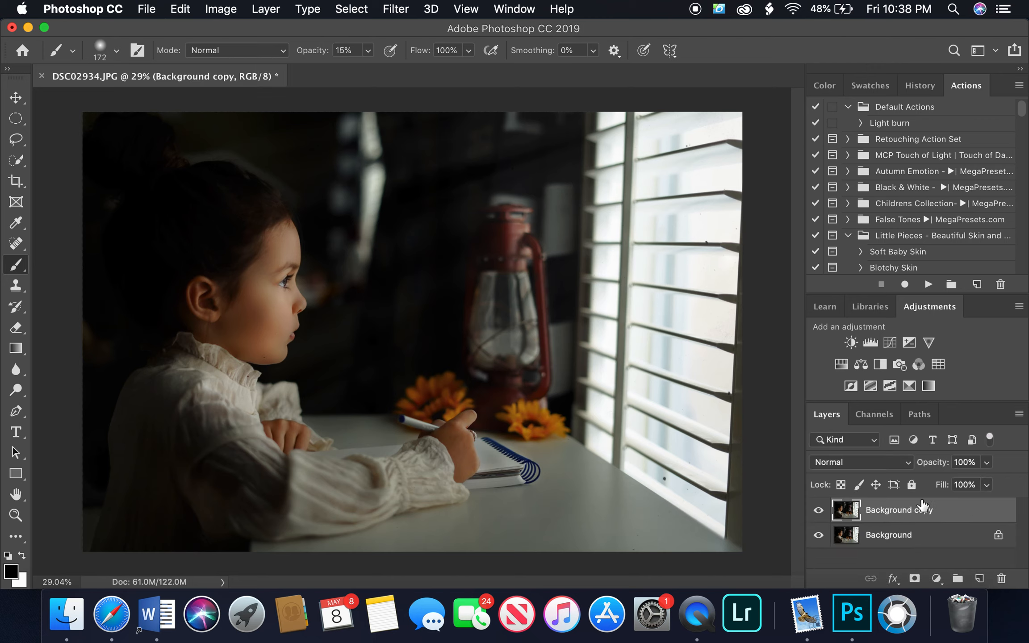
click(410, 9)
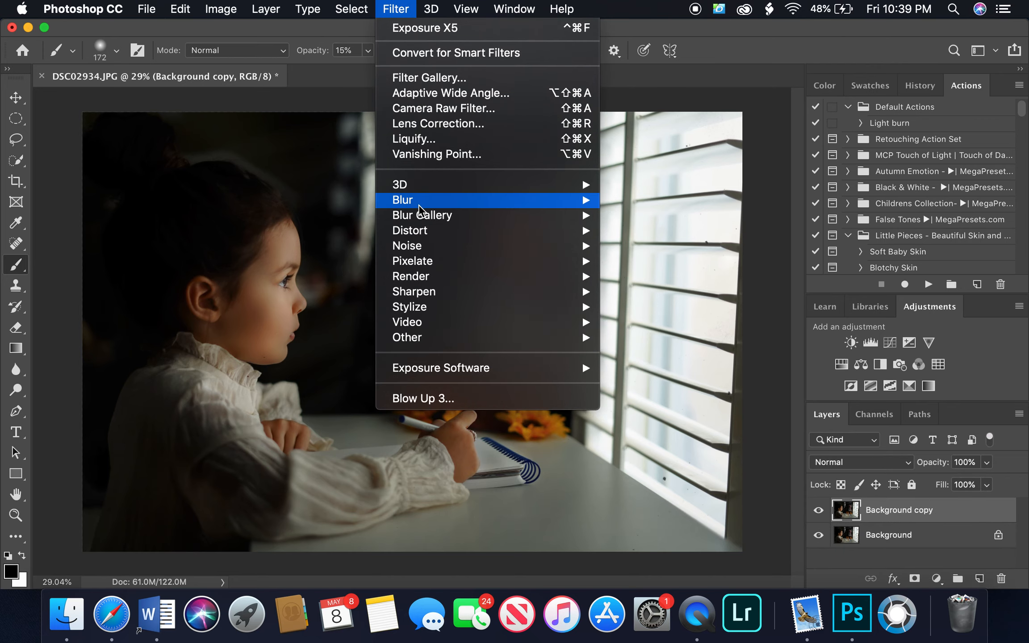
mouse_move(422, 307)
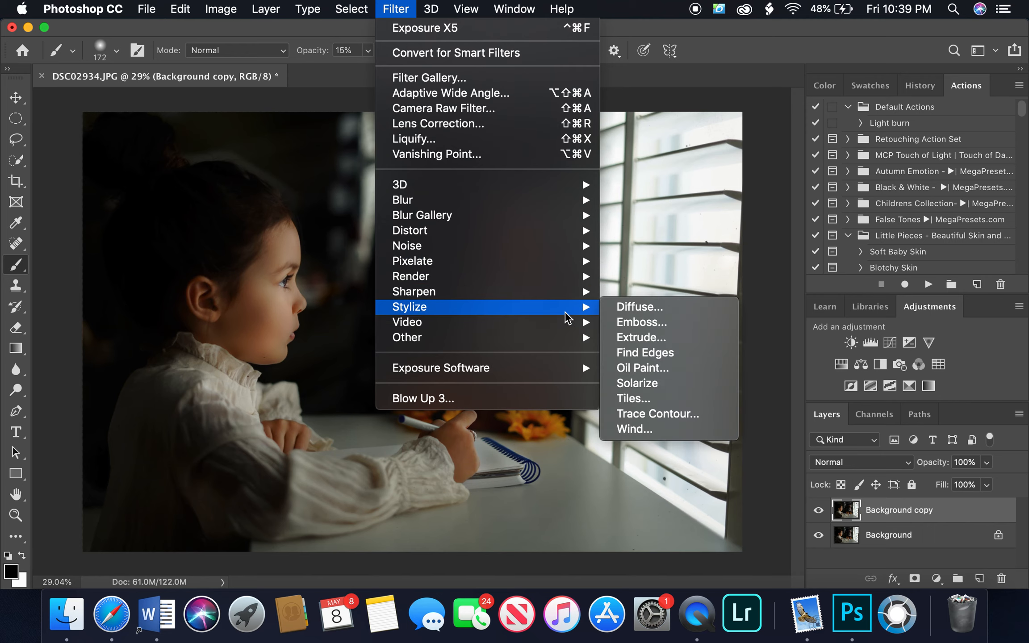
click(645, 368)
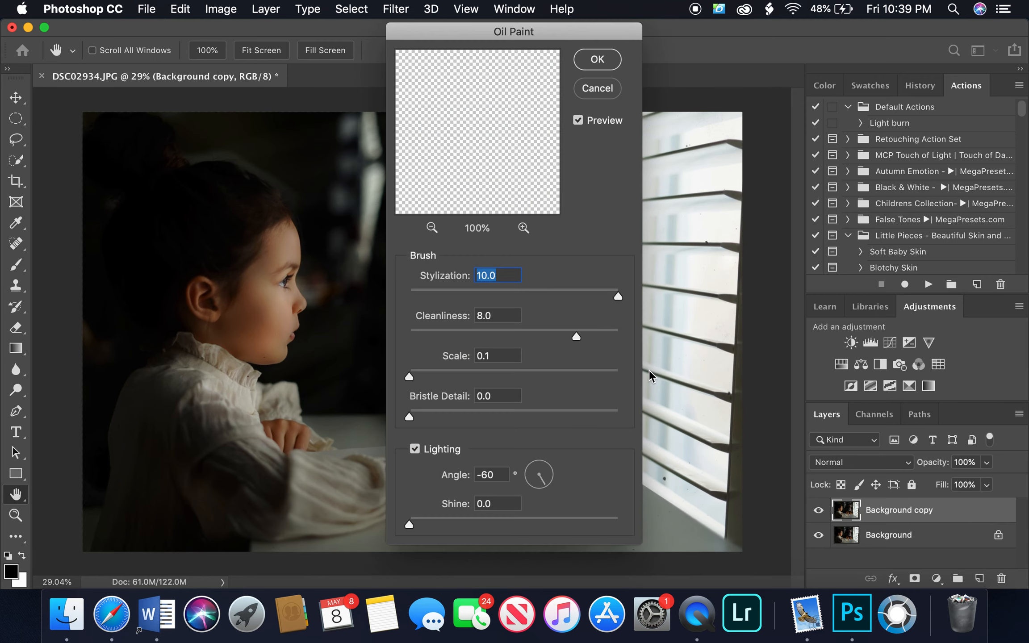
click(487, 476)
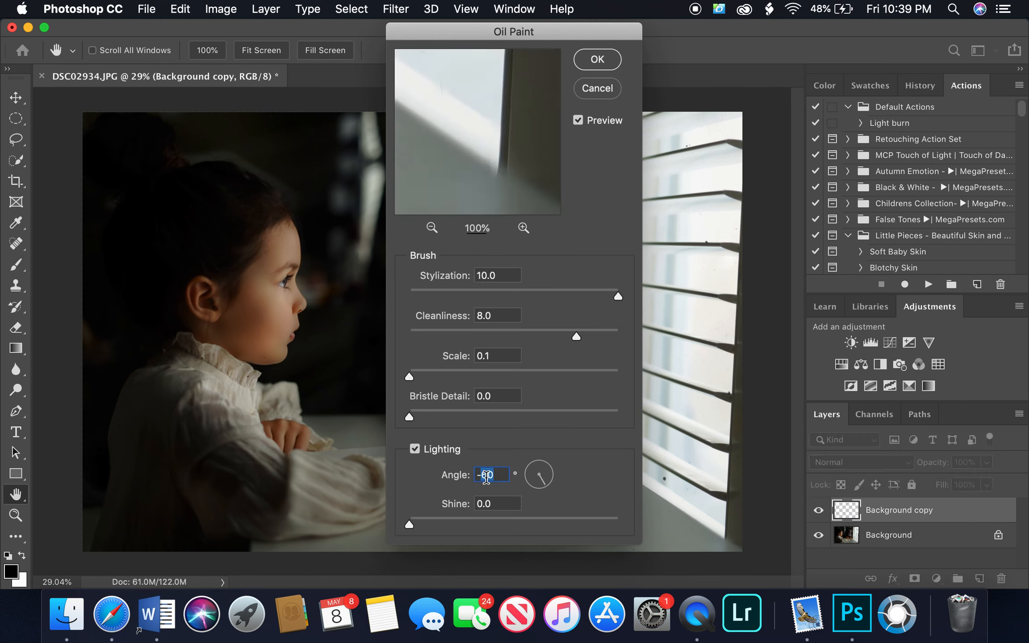
text(300)
click(599, 60)
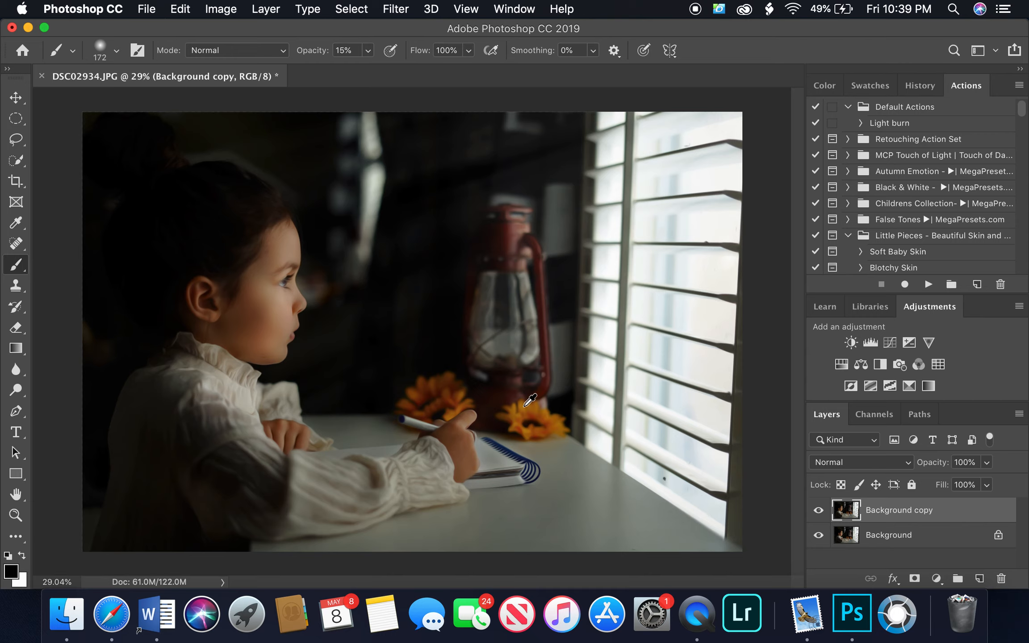
Add a black mask to the Oil Paint copy and set the brush to 100% opacity and 428 px.
alt+click(915, 580)
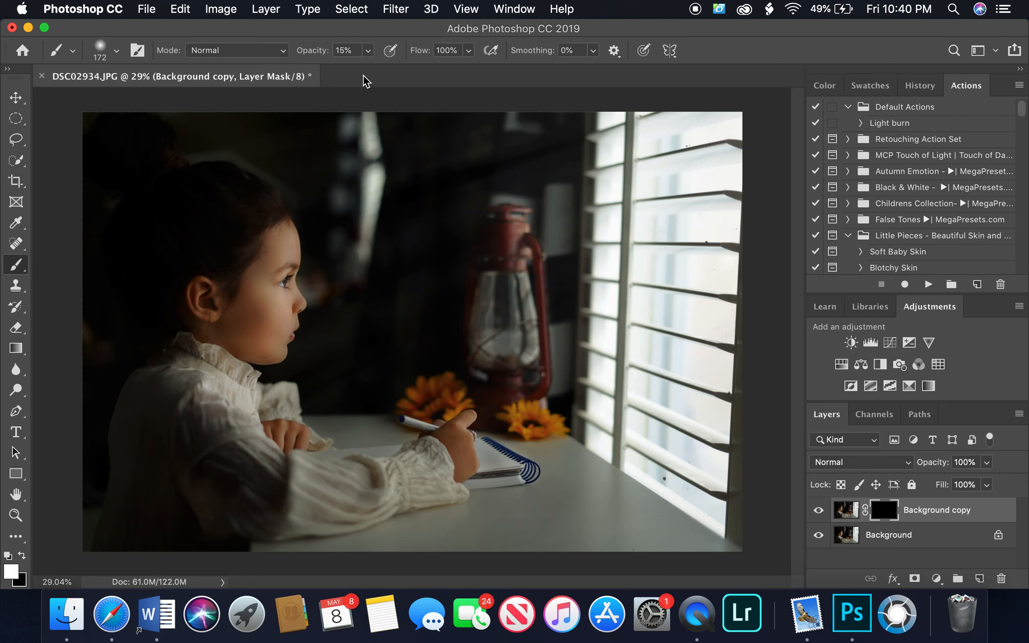
click(368, 51)
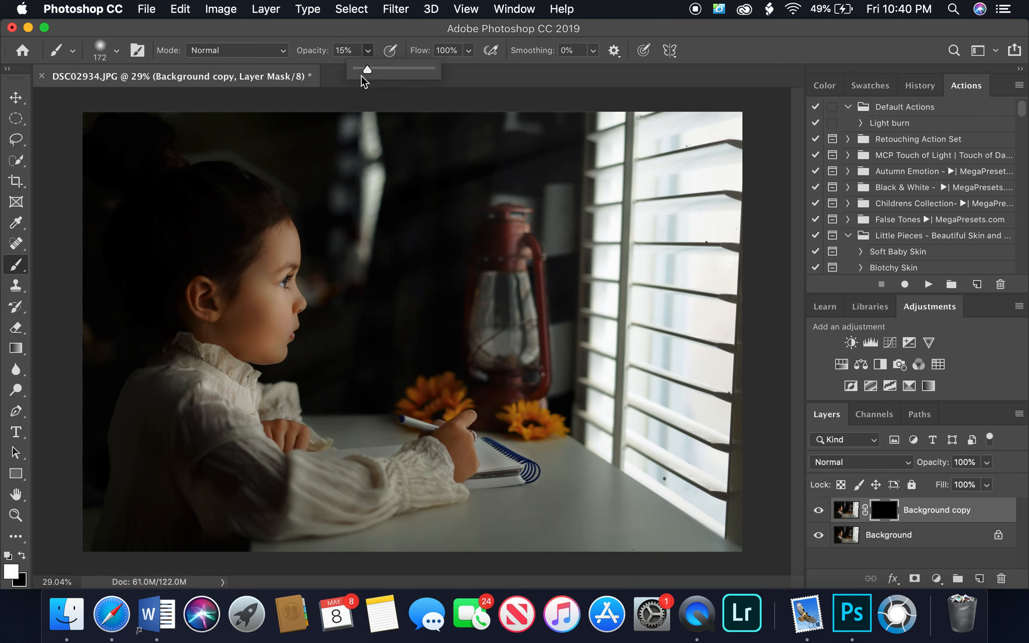
drag(368, 70, 469, 66)
right_click(419, 236)
drag(559, 273, 582, 273)
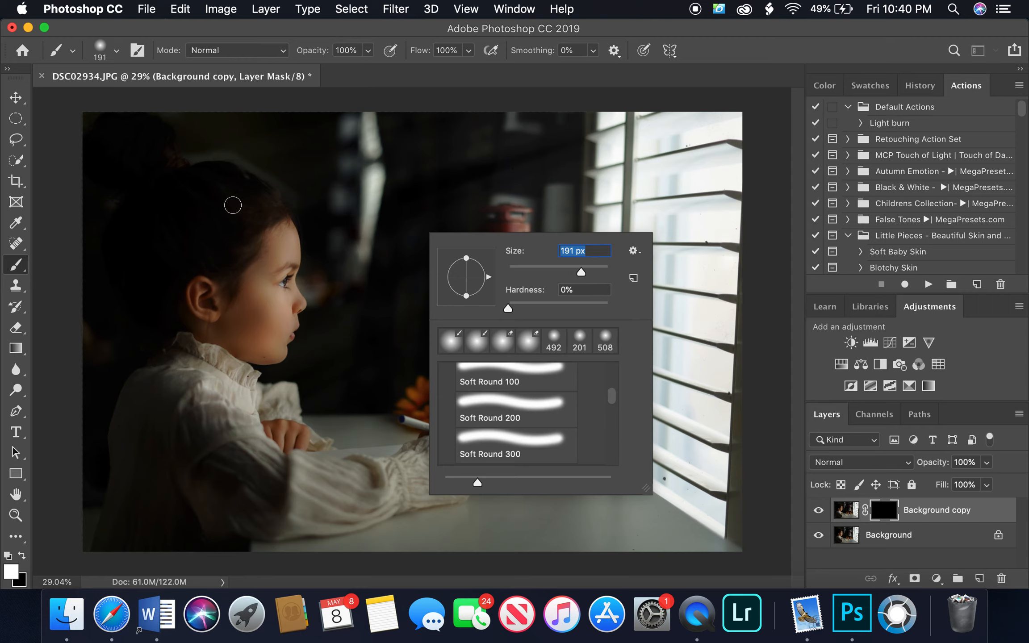
click(596, 269)
click(222, 221)
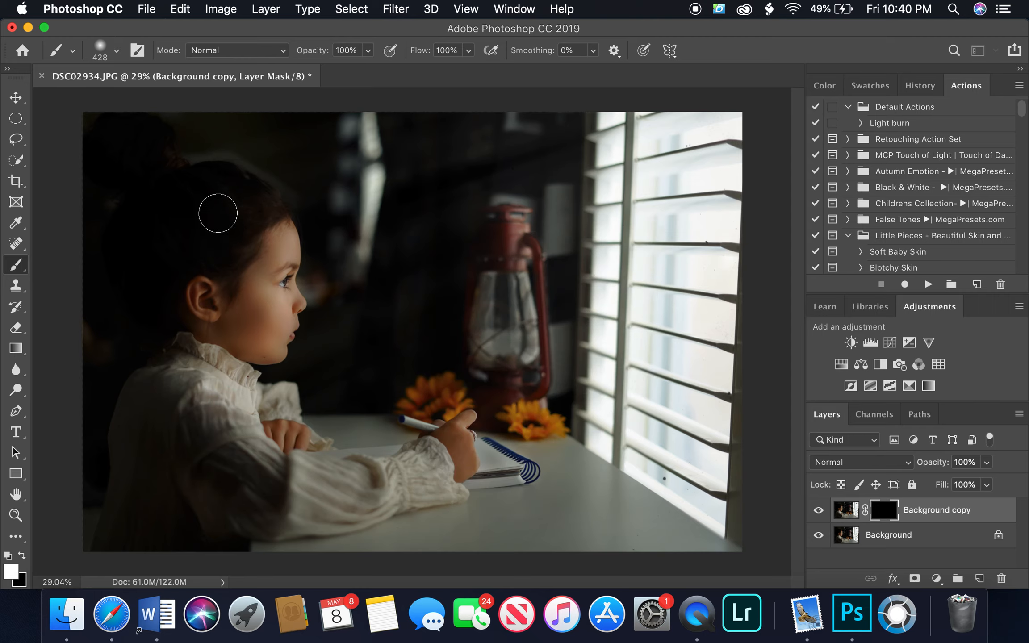
Undo the stray brush stroke on the Oil Paint copy's mask.
scroll(386, 242, up, 2)
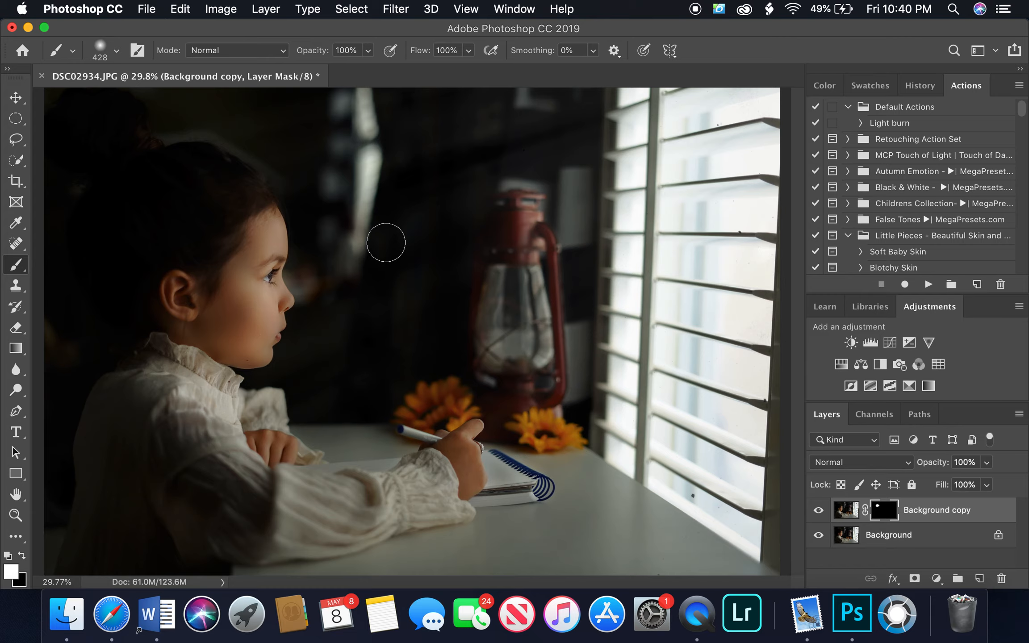
scroll(386, 243, up, 3)
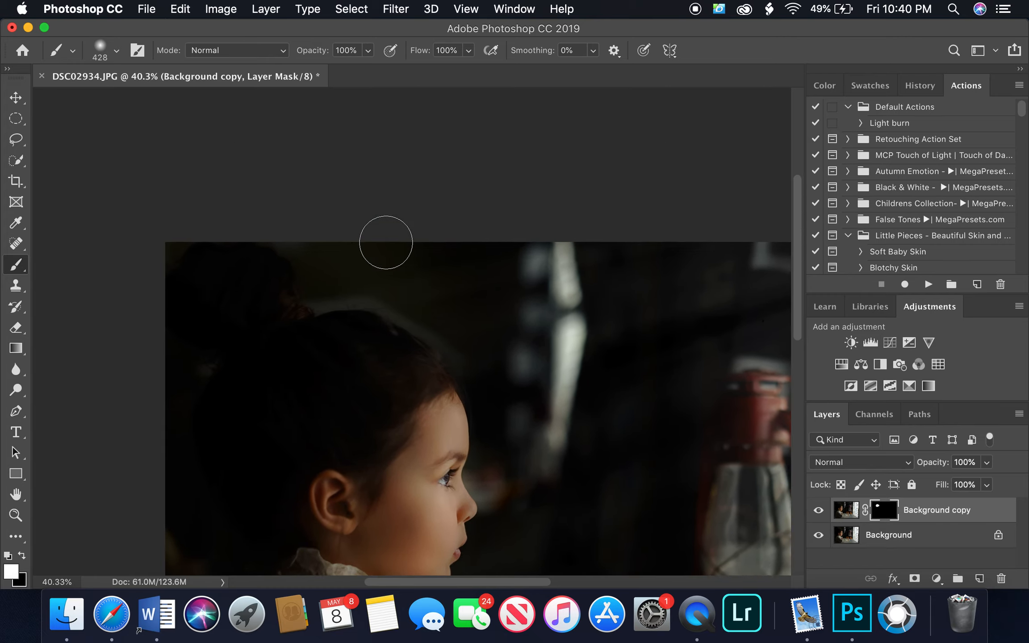
scroll(386, 243, up, 3)
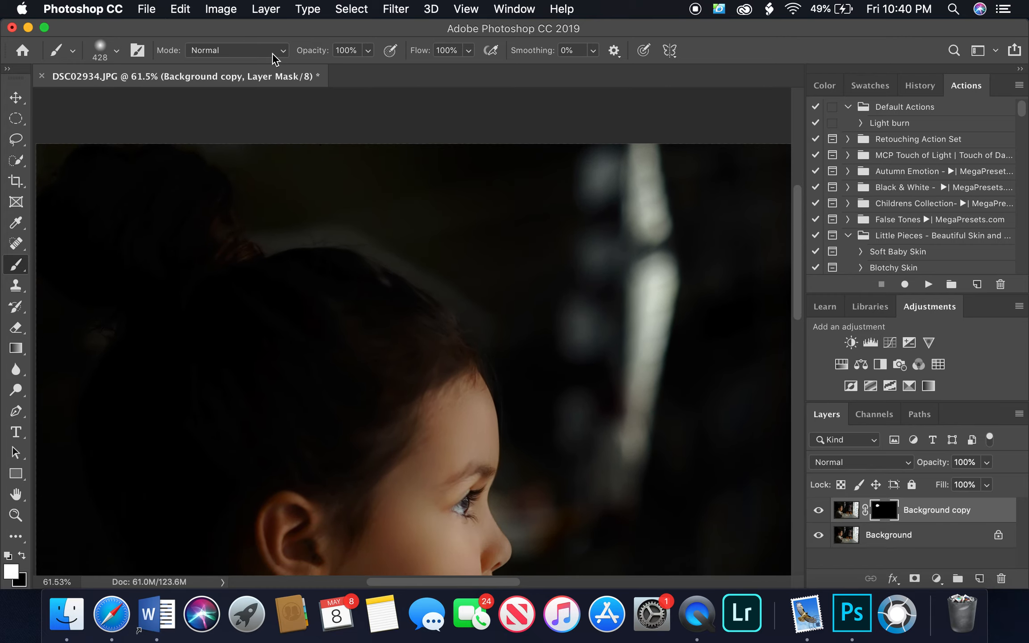
click(181, 9)
click(229, 26)
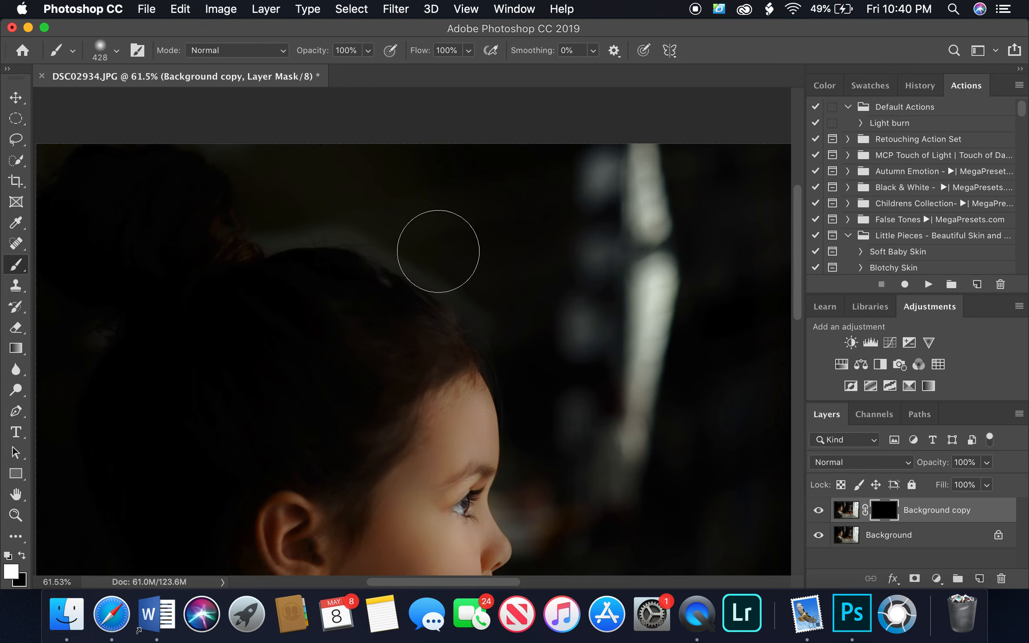
Reveal the Oil Paint effect on the girl's bun and hair by painting white on the mask, and reduce the brush to 178 px.
scroll(447, 250, down, 3)
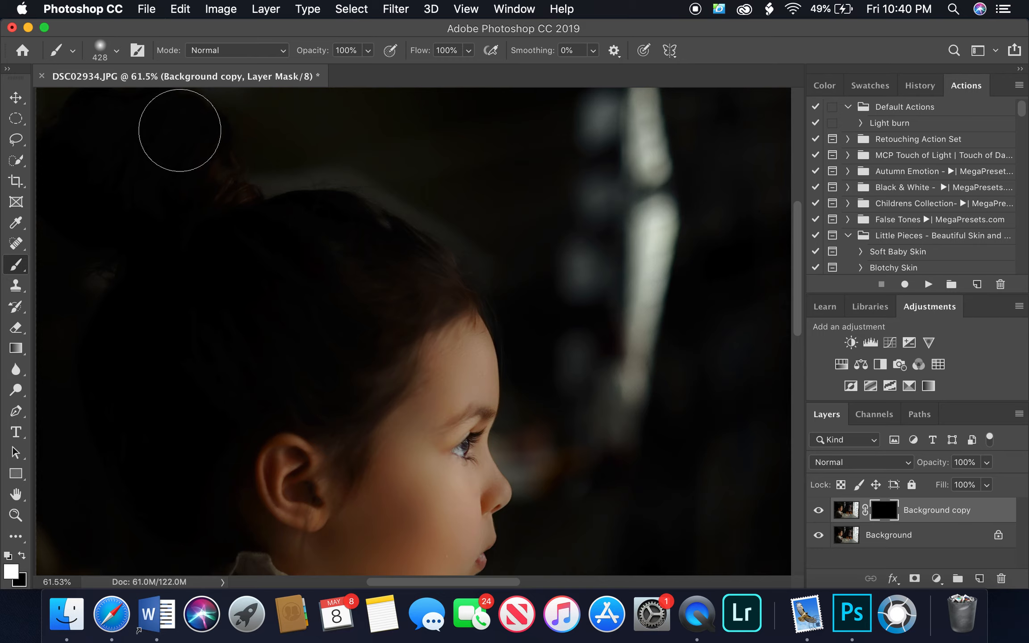
mouse_move(92, 127)
mouse_down()
mouse_move(71, 154)
mouse_move(70, 196)
mouse_move(83, 211)
mouse_move(147, 217)
mouse_move(179, 240)
mouse_move(158, 274)
mouse_move(175, 317)
mouse_move(199, 321)
mouse_up()
scroll(195, 292, down, 2)
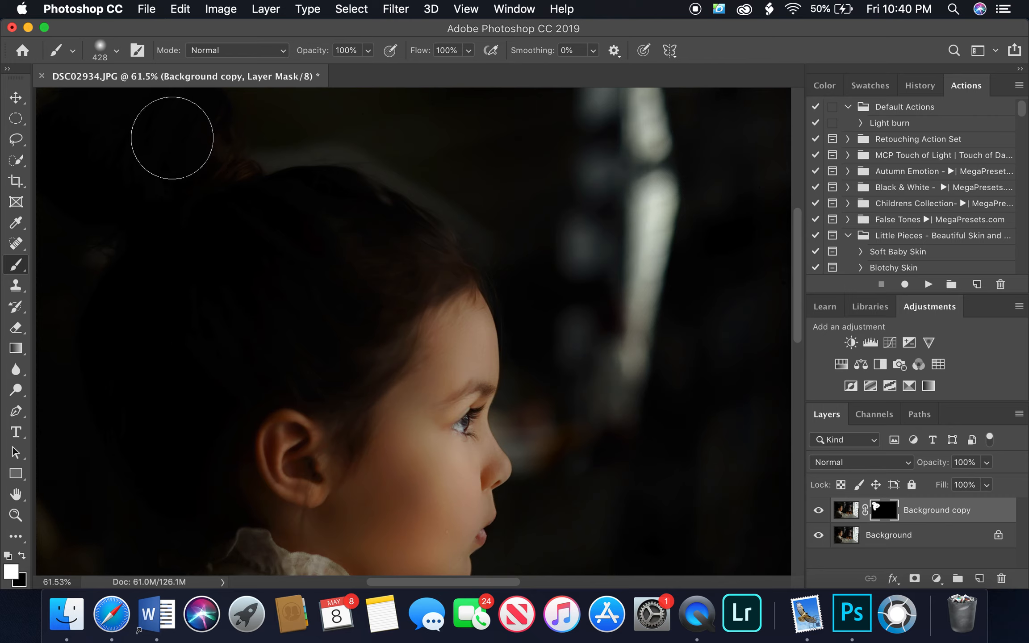
right_click(368, 286)
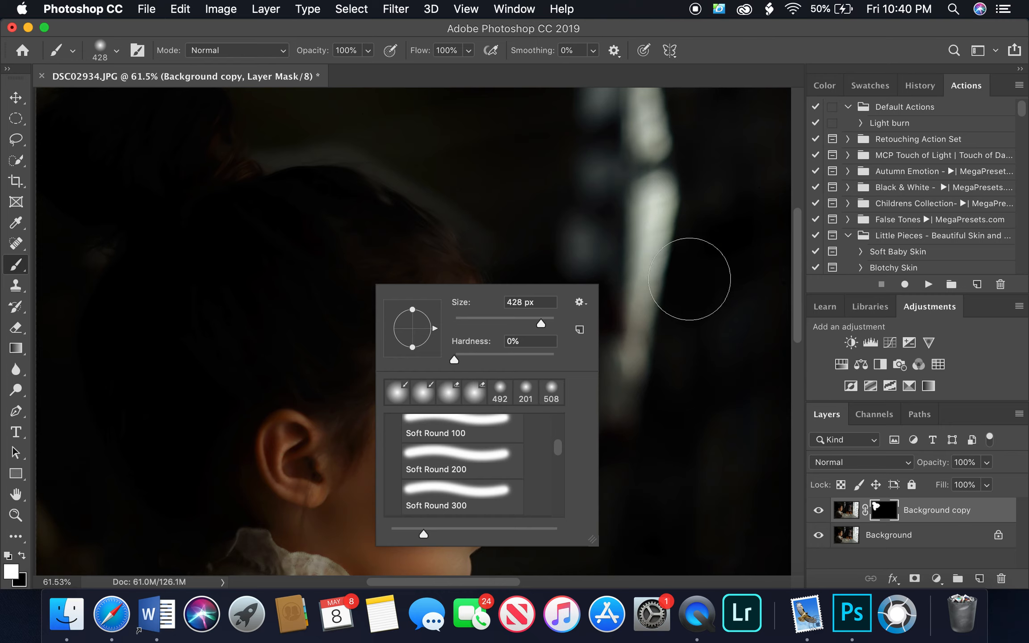
click(524, 319)
click(356, 265)
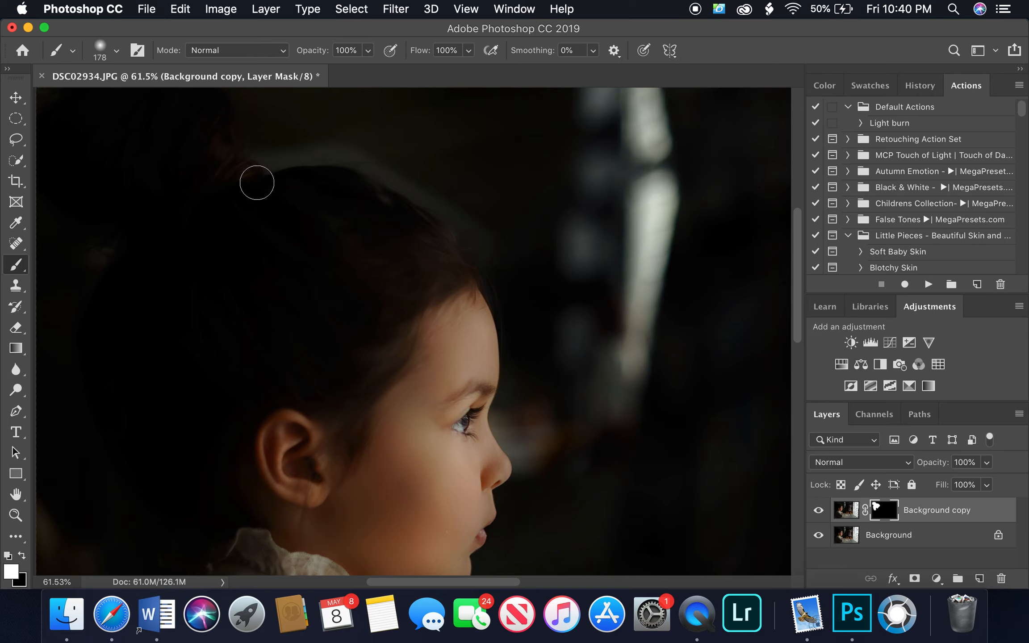
Compare the photo with and without the Oil Paint copy by toggling that layer's visibility.
click(819, 511)
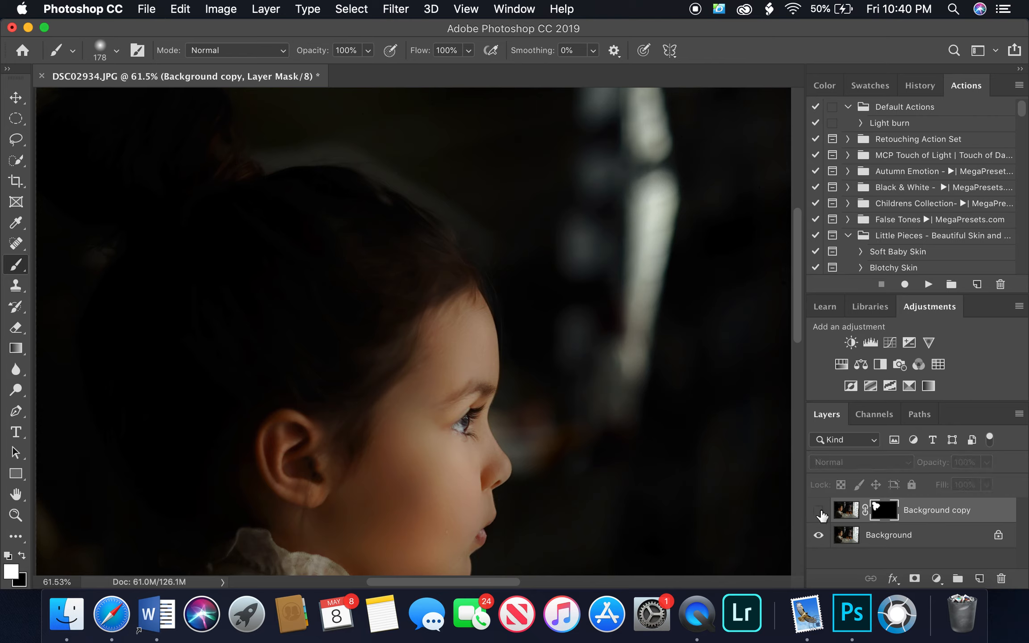
click(819, 510)
click(819, 510)
click(819, 510)
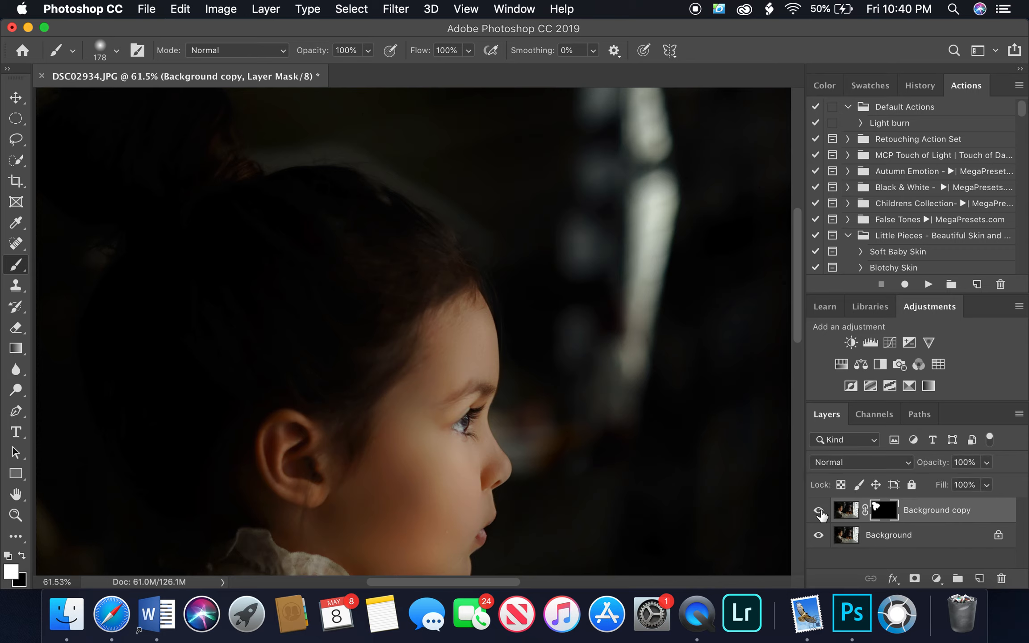
click(819, 510)
click(819, 510)
Flatten the Oil Paint copy and the Background into a single layer.
right_click(943, 533)
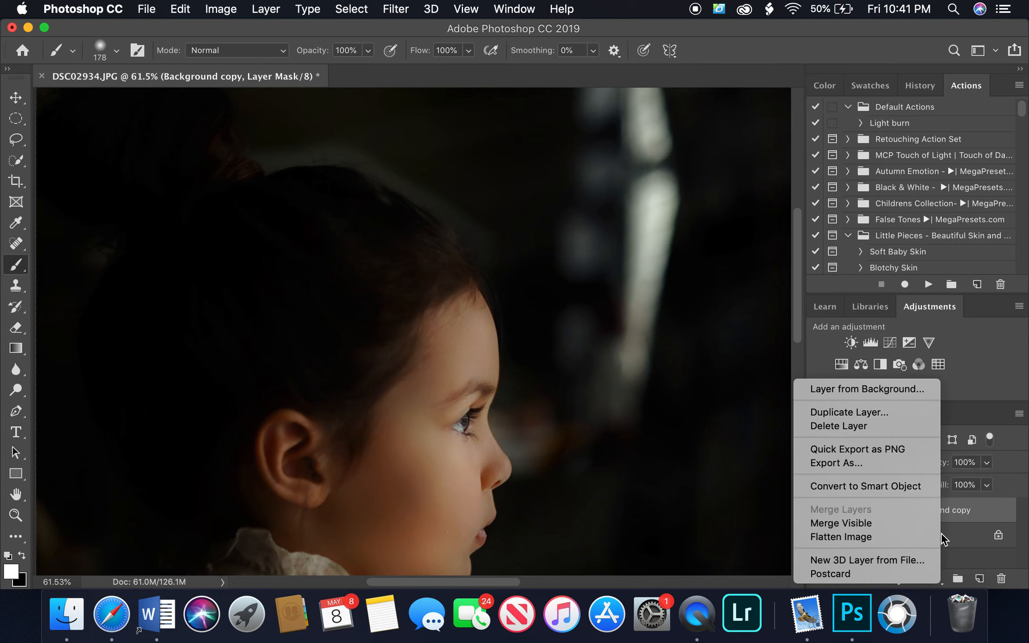
click(877, 537)
scroll(609, 344, down, 6)
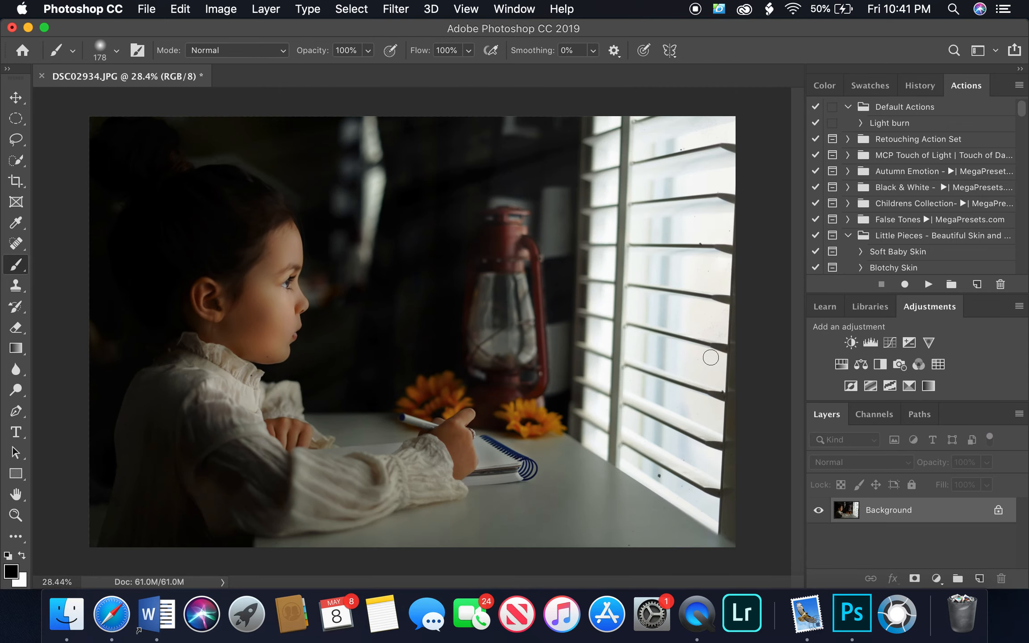
Open the flattened photo in the Exposure X5 filter.
click(351, 9)
mouse_move(403, 9)
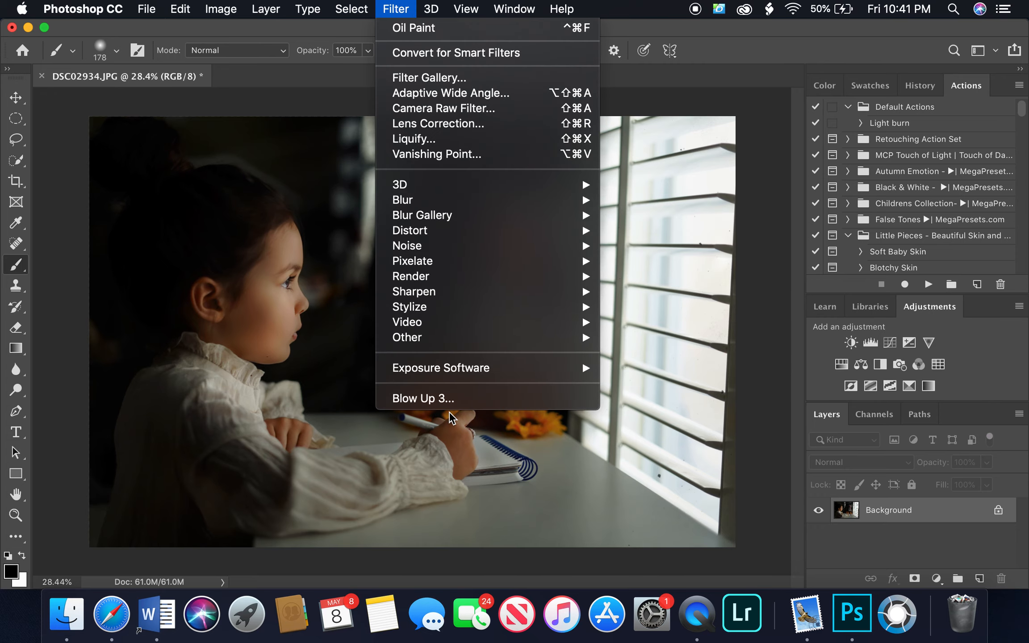
mouse_move(446, 371)
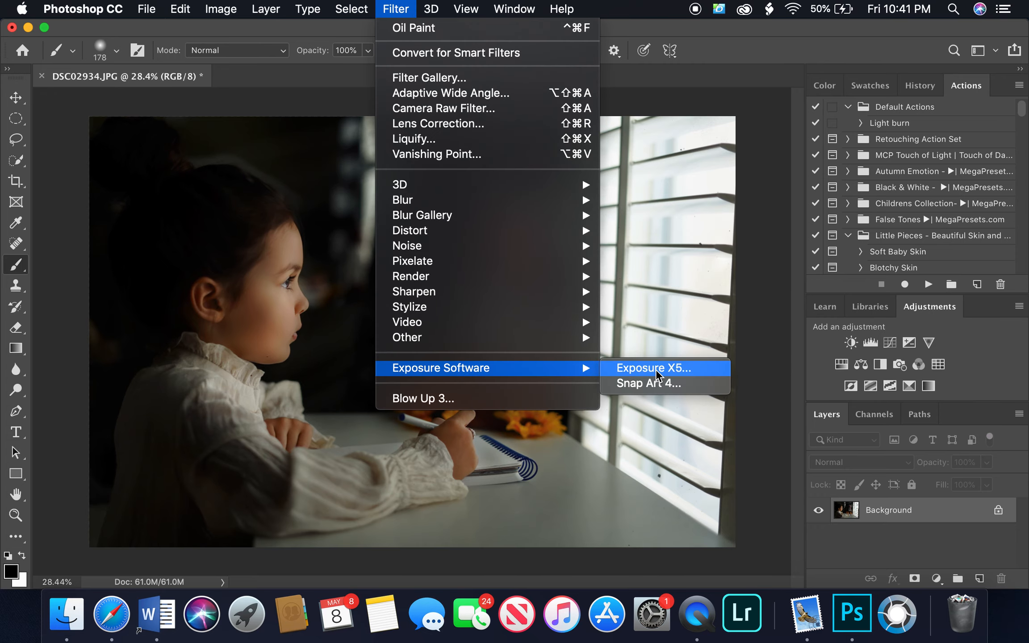
click(635, 373)
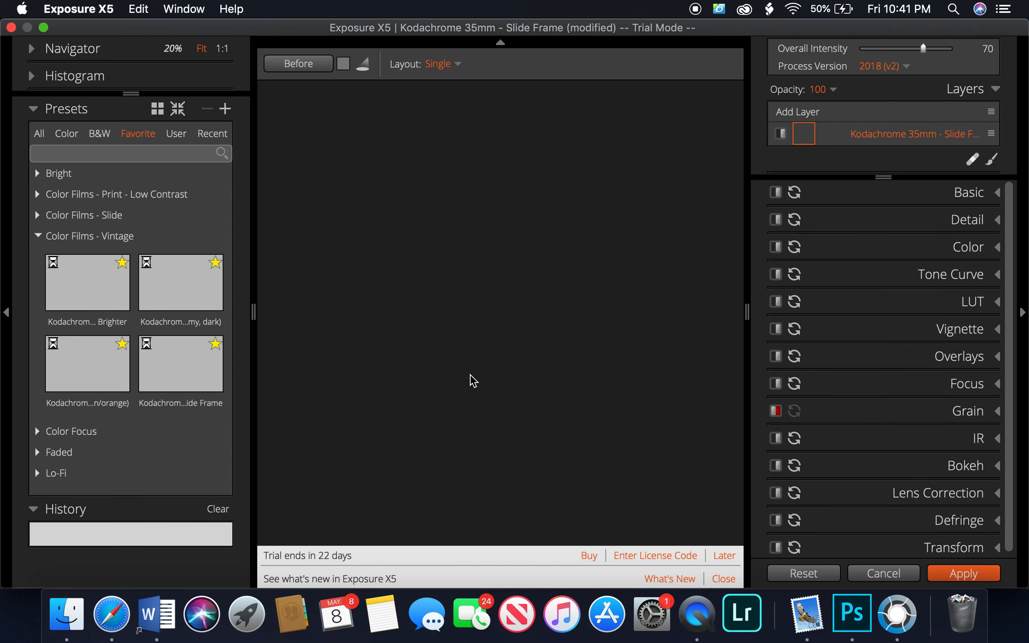
Apply the favorite Color Focus preset Glamour Shot - Moderate with the Grain settings turned off.
click(39, 237)
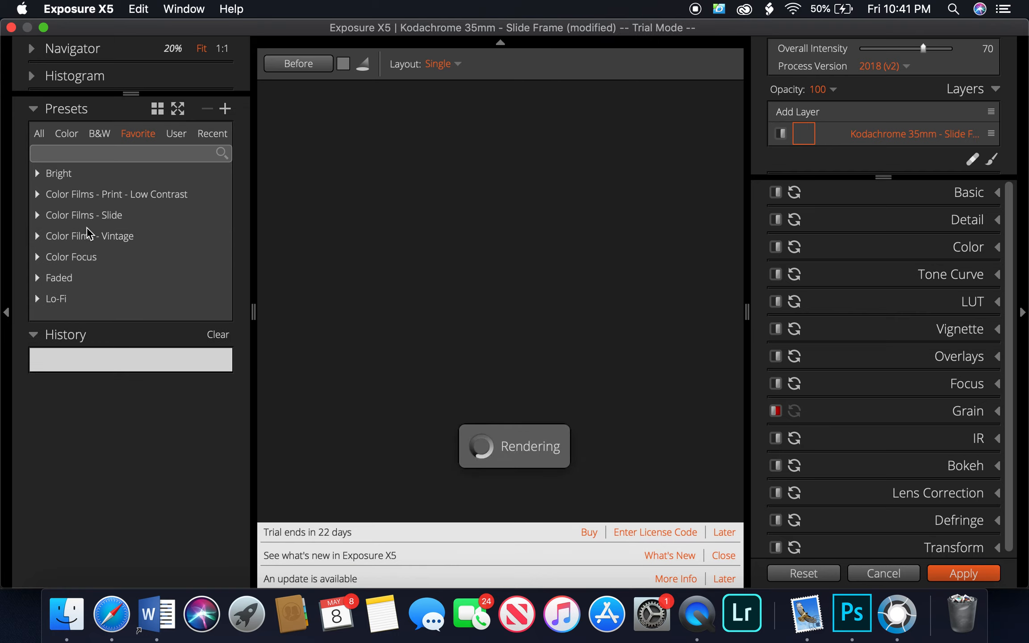
click(38, 258)
click(84, 312)
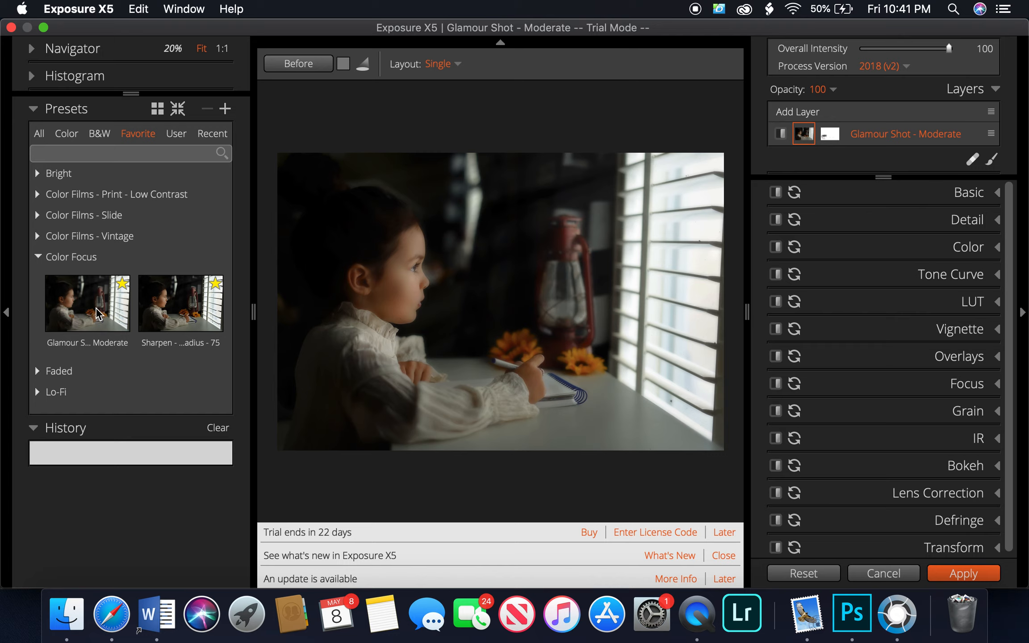
click(85, 320)
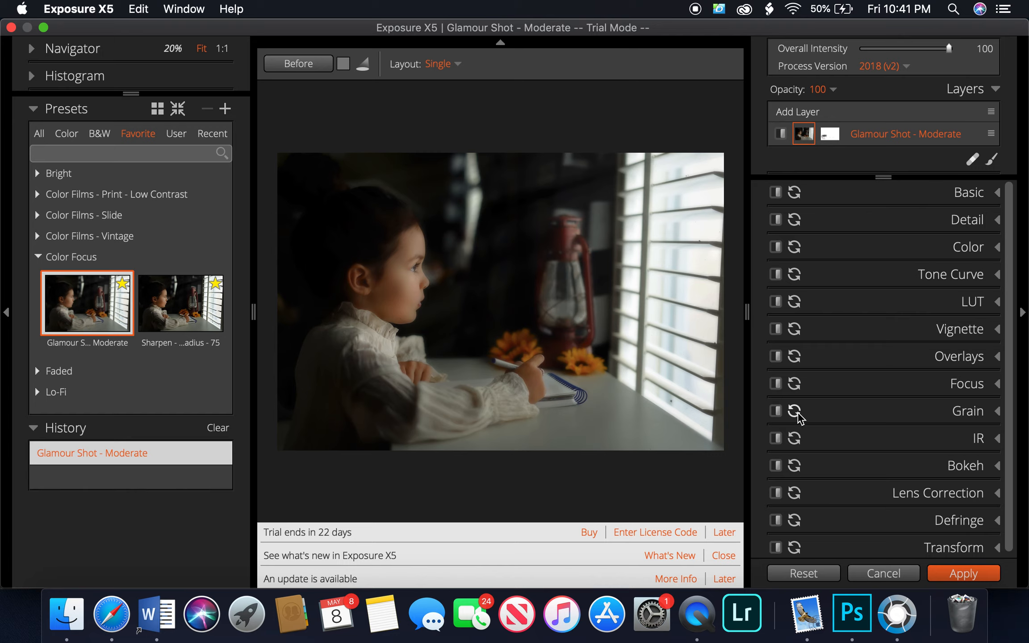
click(776, 411)
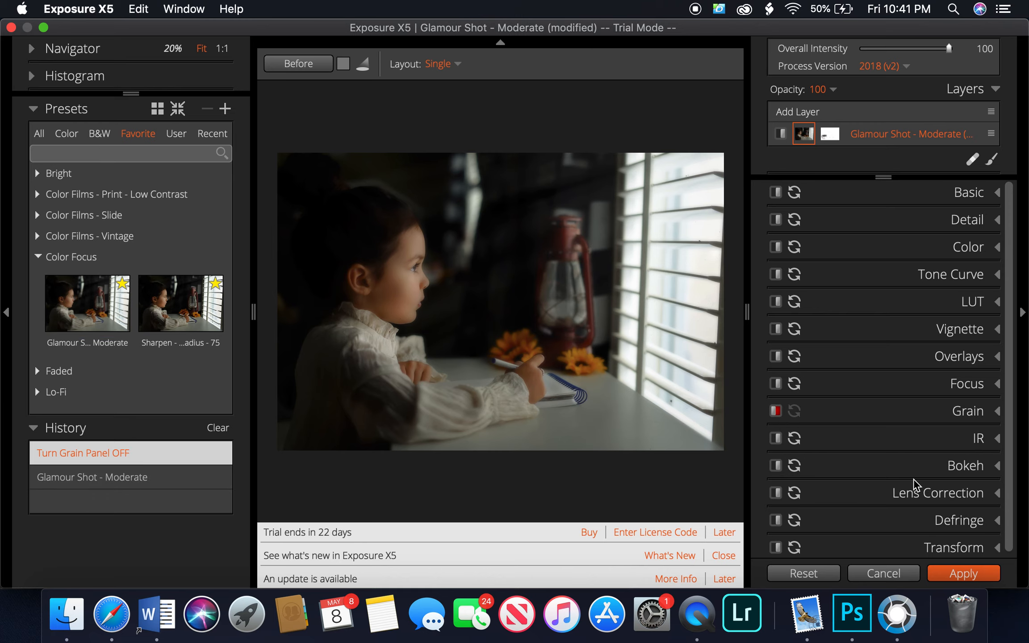
click(982, 574)
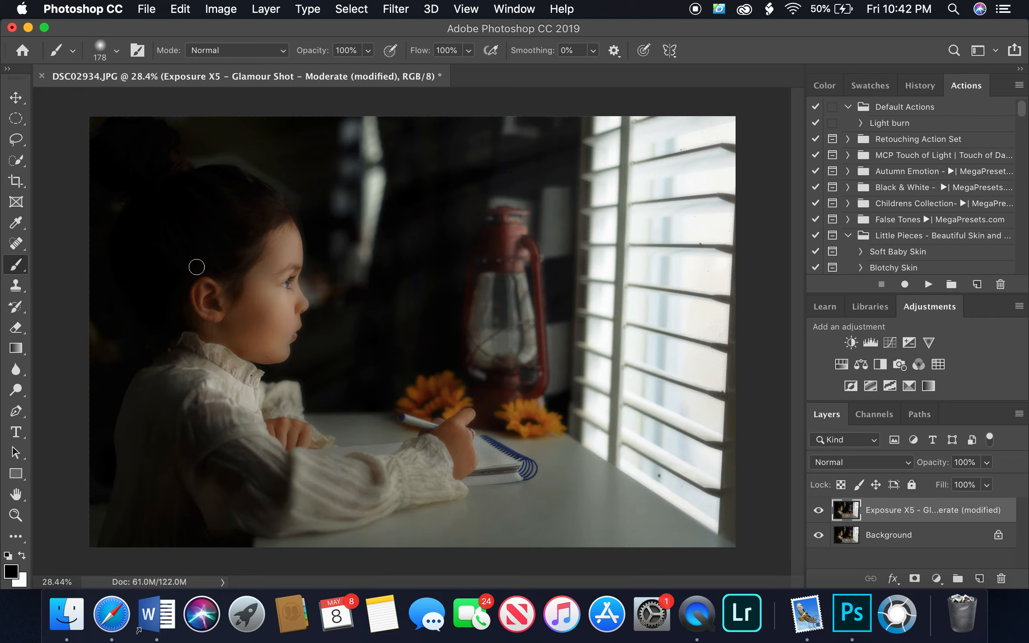
Erase the Glamour Shot layer over the girl's face and hands with the Eraser at 100% opacity.
click(16, 328)
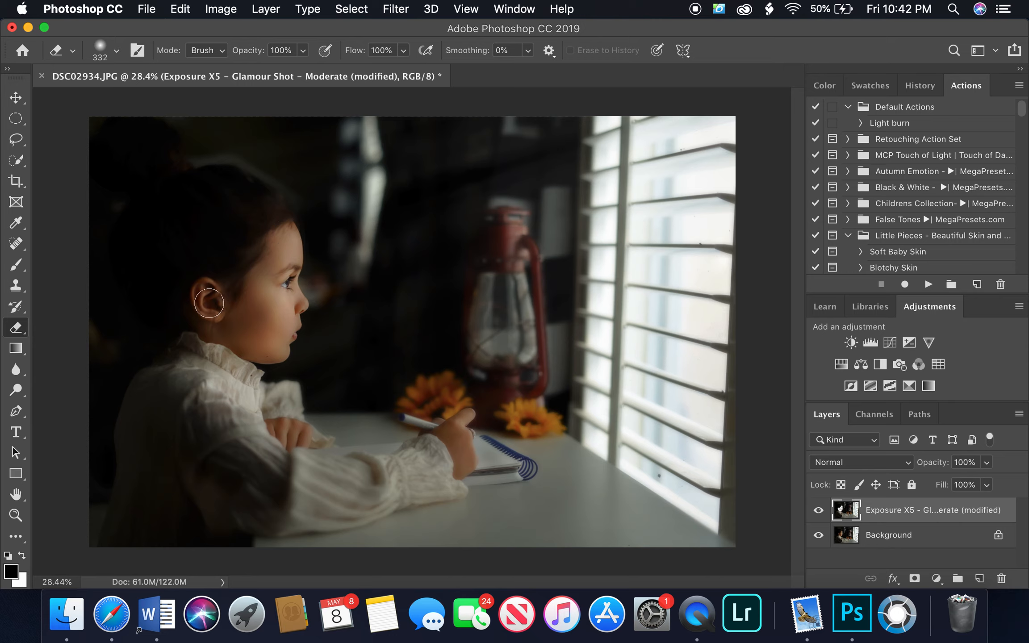
mouse_move(277, 433)
mouse_down()
mouse_move(298, 435)
mouse_move(286, 430)
mouse_up()
mouse_move(431, 429)
mouse_down()
mouse_move(461, 431)
mouse_move(463, 467)
mouse_move(463, 441)
mouse_up()
right_click(462, 440)
drag(621, 367, 613, 366)
click(406, 417)
Enlarge the eraser to 460 px and erase the Glamour Shot layer over the lantern and sunflowers.
right_click(510, 230)
mouse_move(661, 268)
mouse_down()
mouse_move(701, 269)
mouse_move(688, 268)
mouse_up()
click(495, 227)
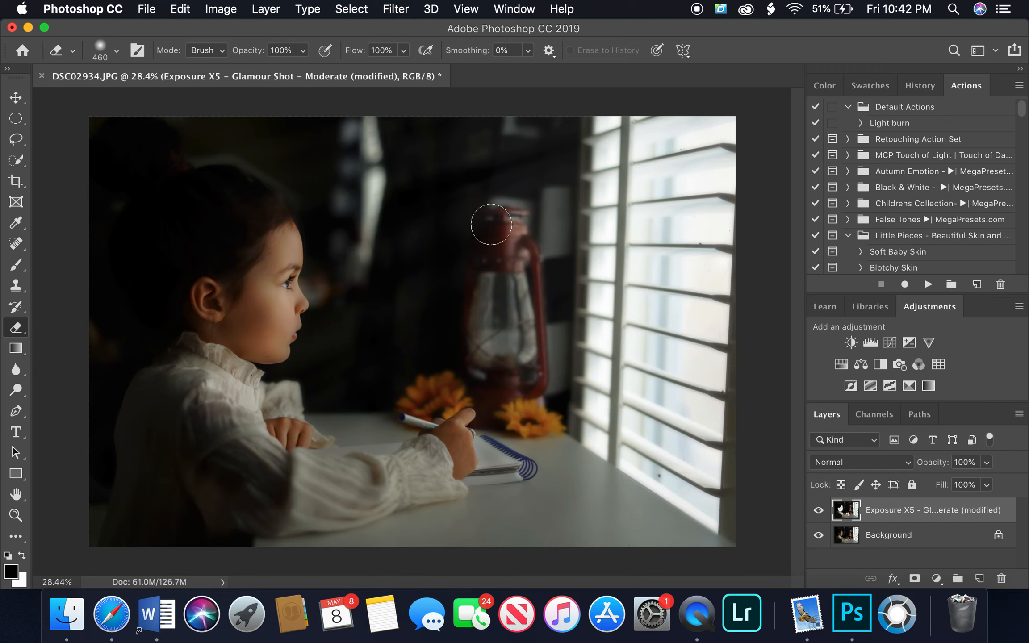
mouse_move(515, 264)
mouse_down()
mouse_move(529, 383)
mouse_move(515, 387)
mouse_move(519, 436)
mouse_move(531, 412)
mouse_move(528, 421)
mouse_move(427, 392)
mouse_move(445, 397)
mouse_move(414, 416)
mouse_move(432, 438)
mouse_up()
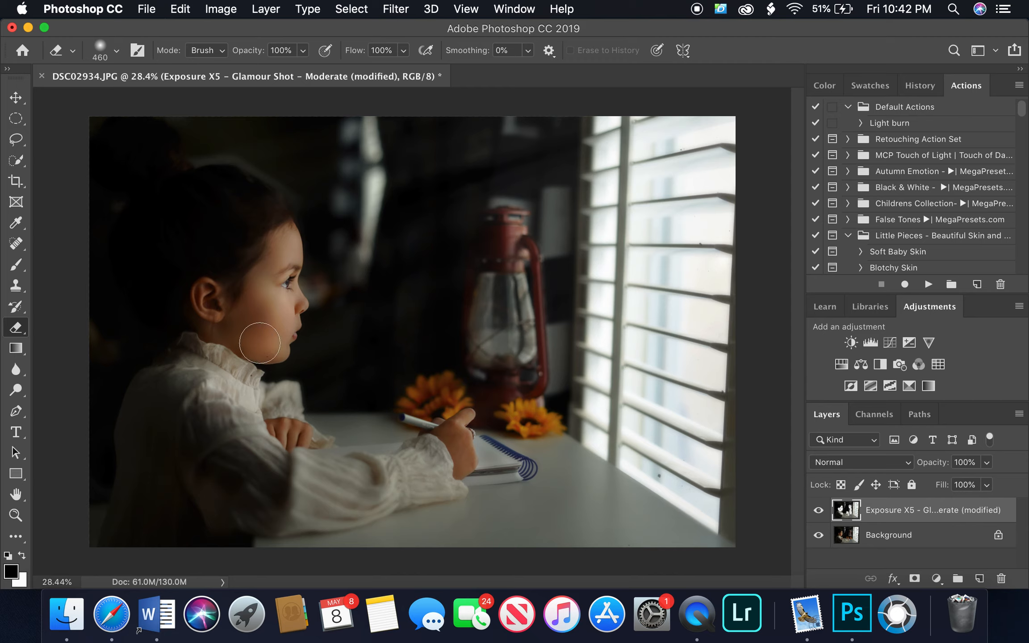
Compare the photo with and without the Glamour Shot layer, and flatten the image.
click(818, 511)
click(818, 511)
click(819, 511)
click(818, 511)
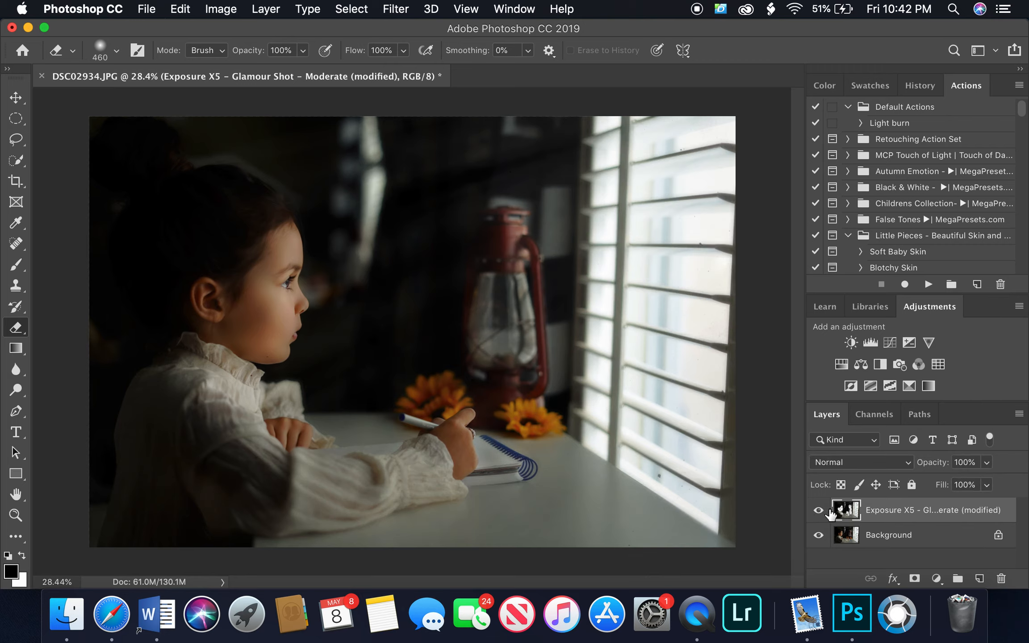
right_click(956, 541)
click(895, 539)
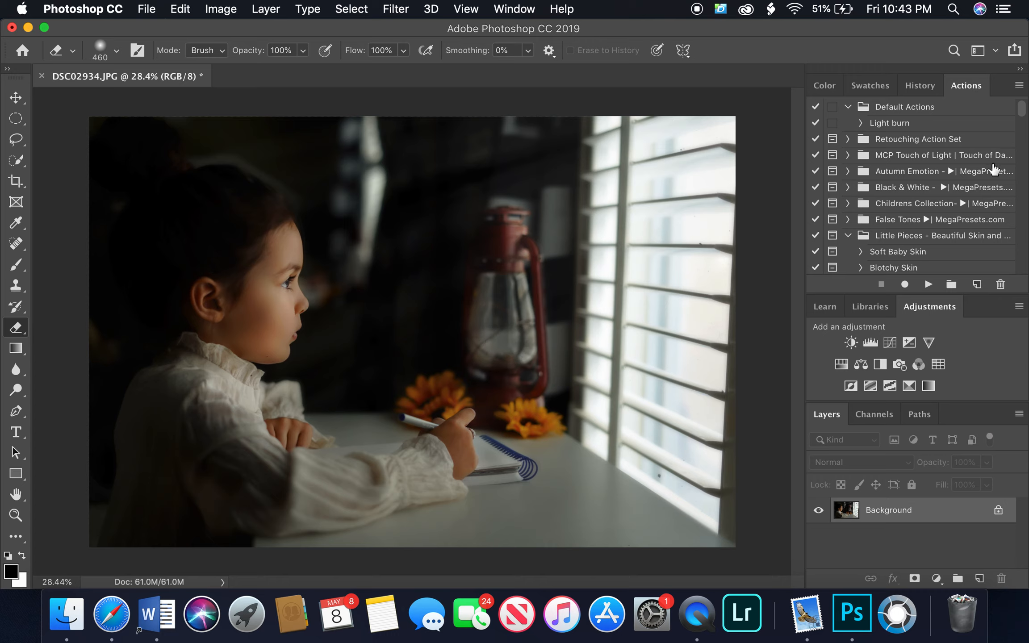
Select the Light burn action, and review its recorded steps and the commands for creating actions.
mouse_move(1025, 110)
mouse_down()
mouse_move(1022, 129)
mouse_move(1020, 83)
mouse_up()
click(899, 125)
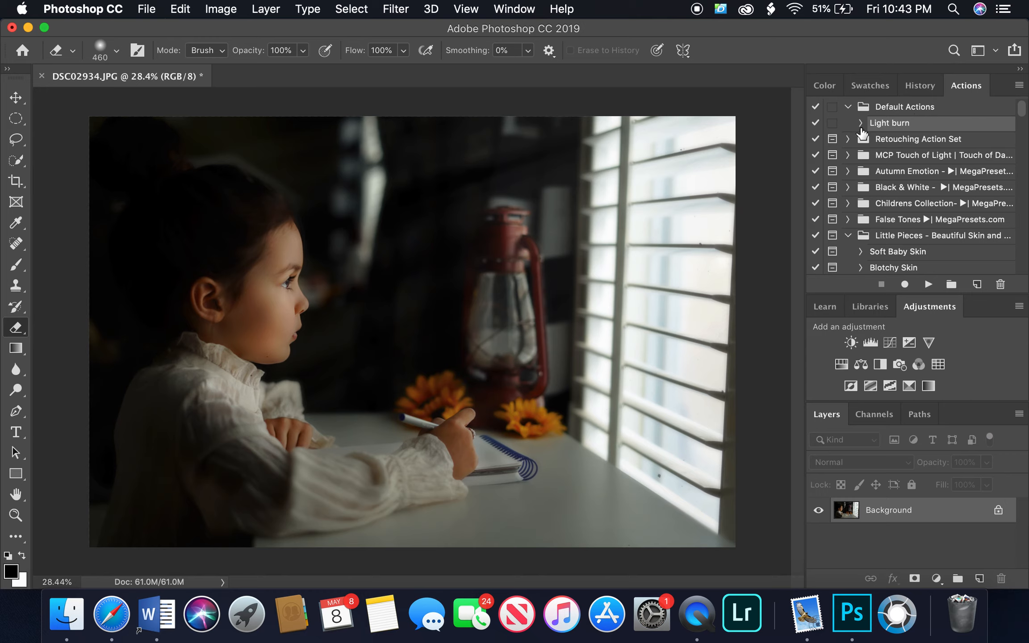
click(860, 127)
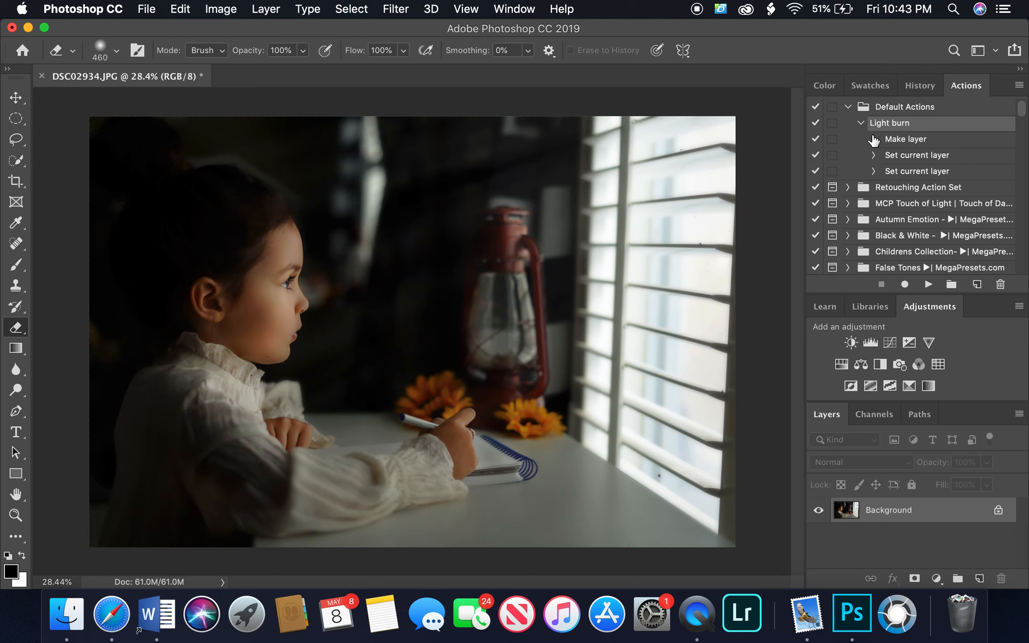
click(861, 123)
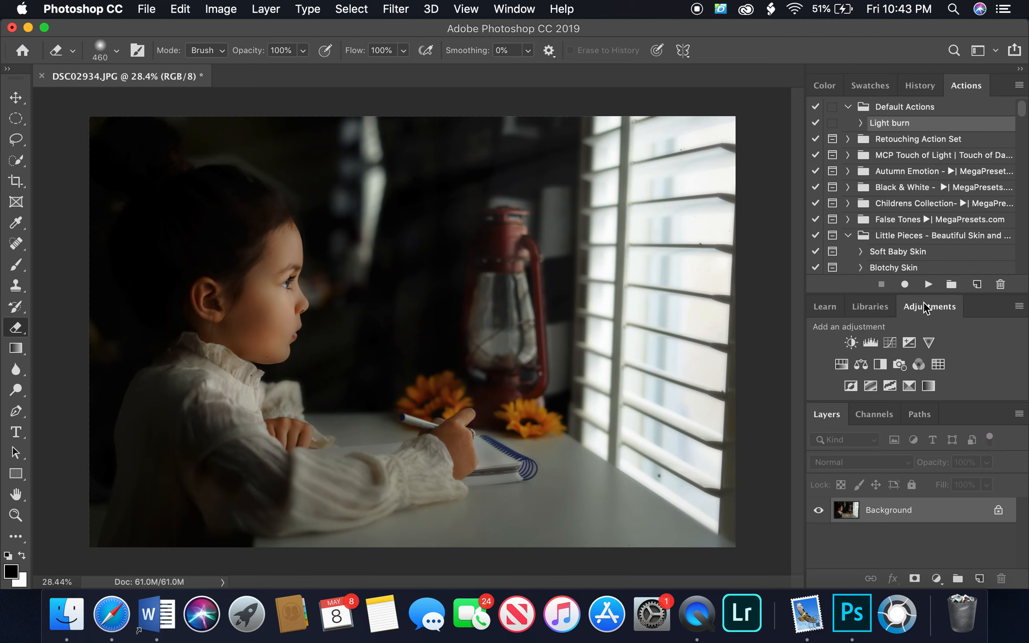
click(1019, 86)
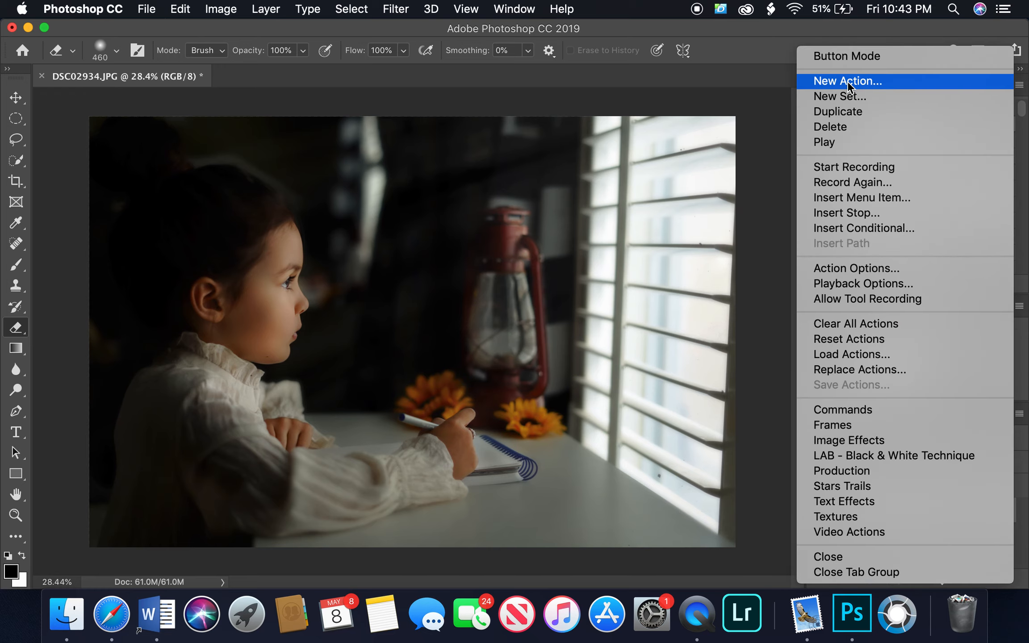
click(777, 106)
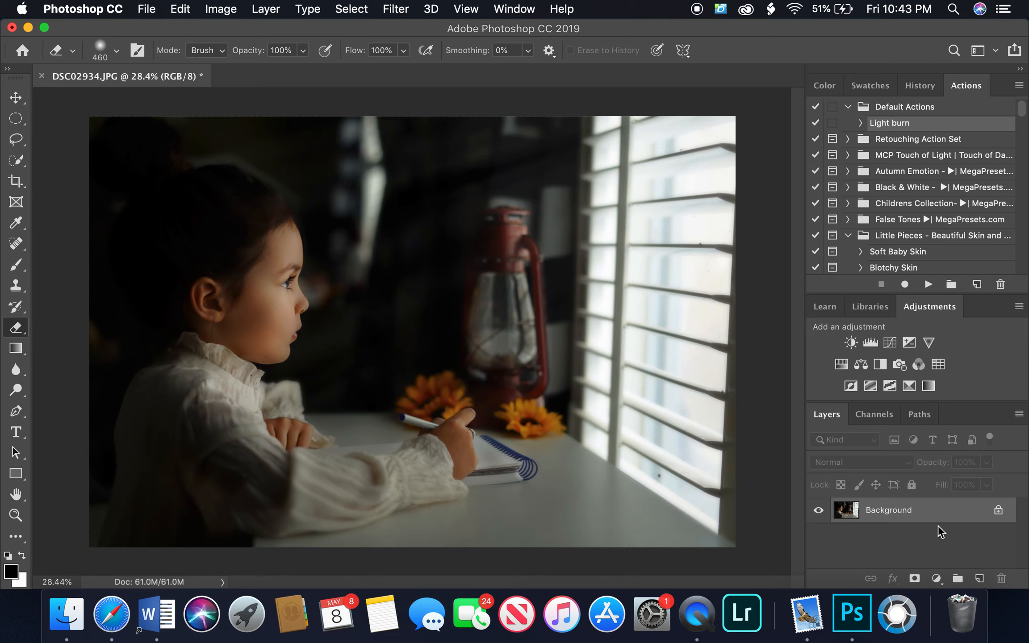
drag(957, 517, 979, 578)
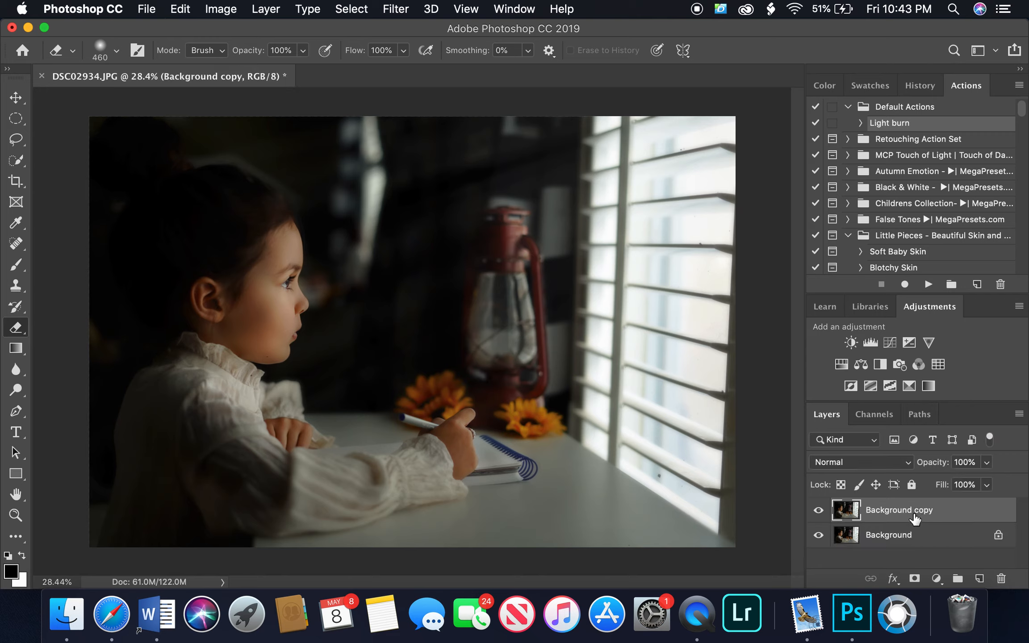
drag(915, 516, 1001, 578)
click(979, 578)
double_click(882, 510)
click(914, 514)
double_click(923, 516)
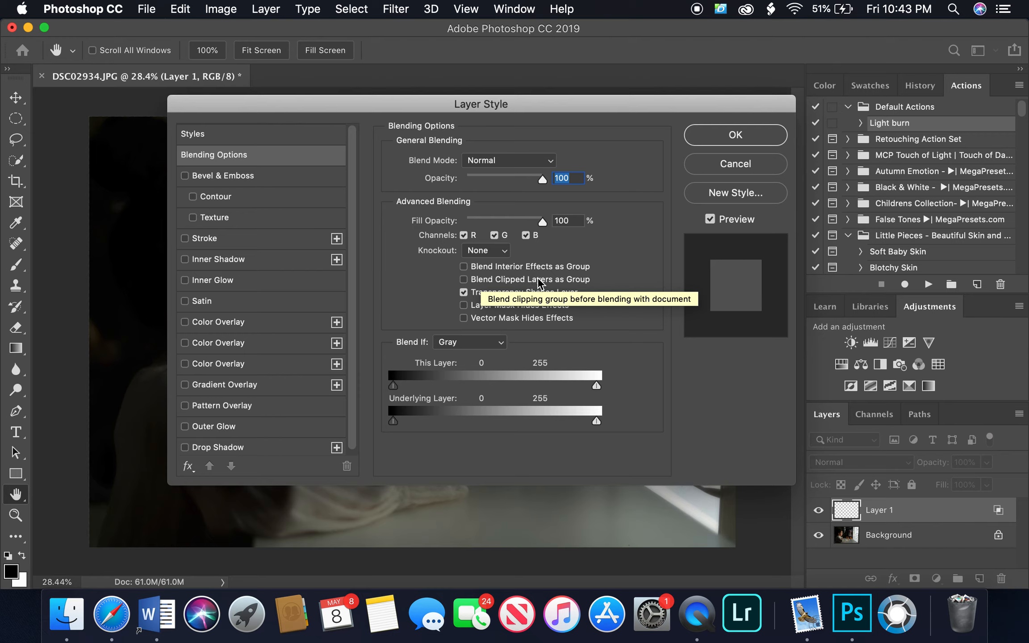
click(464, 280)
click(463, 292)
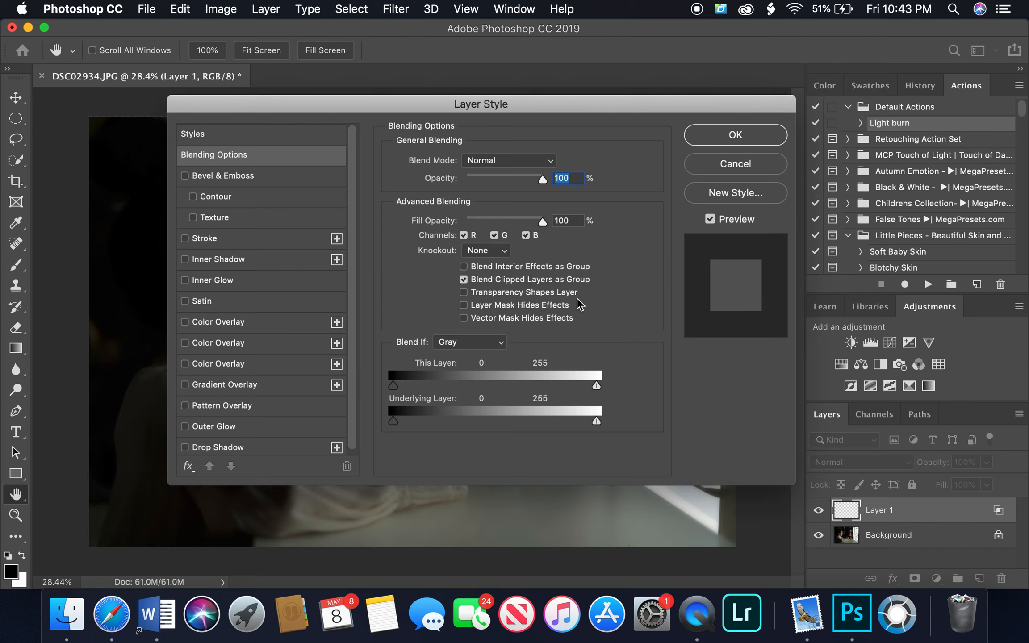
click(758, 172)
drag(950, 511, 1000, 579)
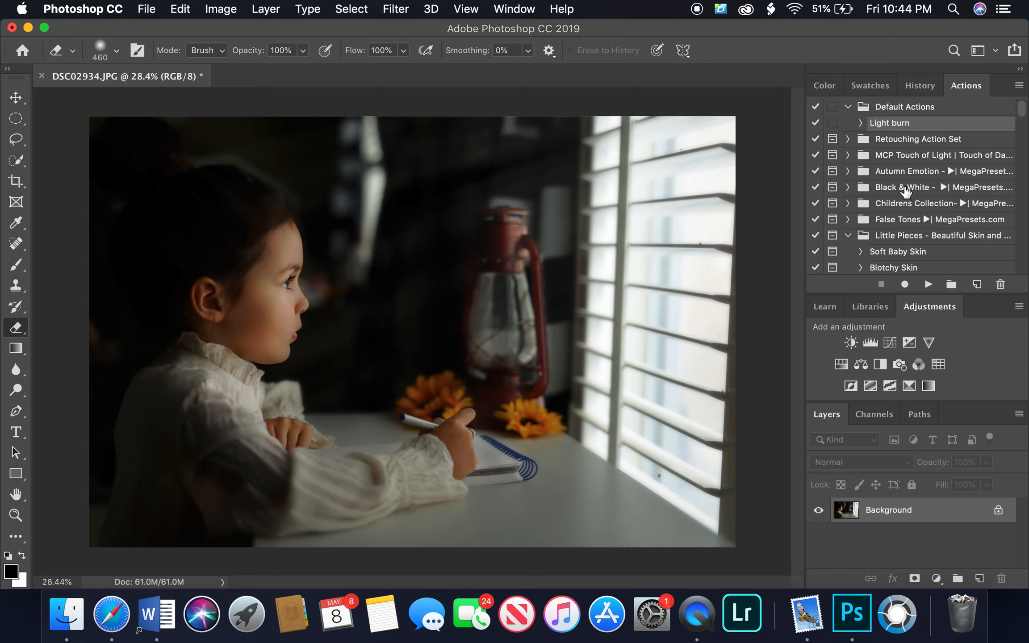
Play the Light burn action to add a Color Dodge layer, and set the Brush flow to 5%.
click(928, 285)
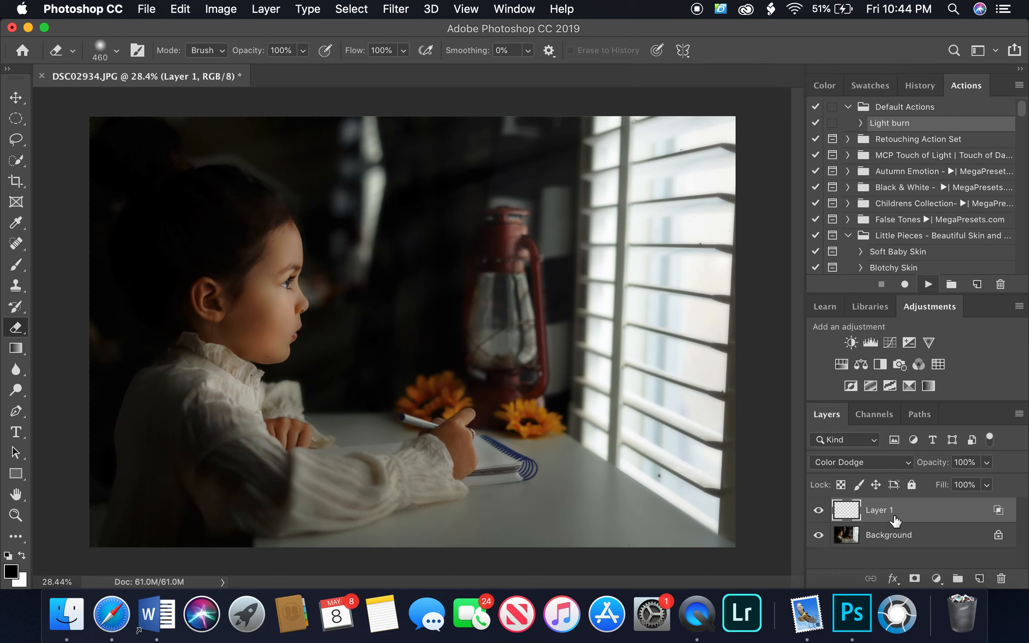
click(21, 266)
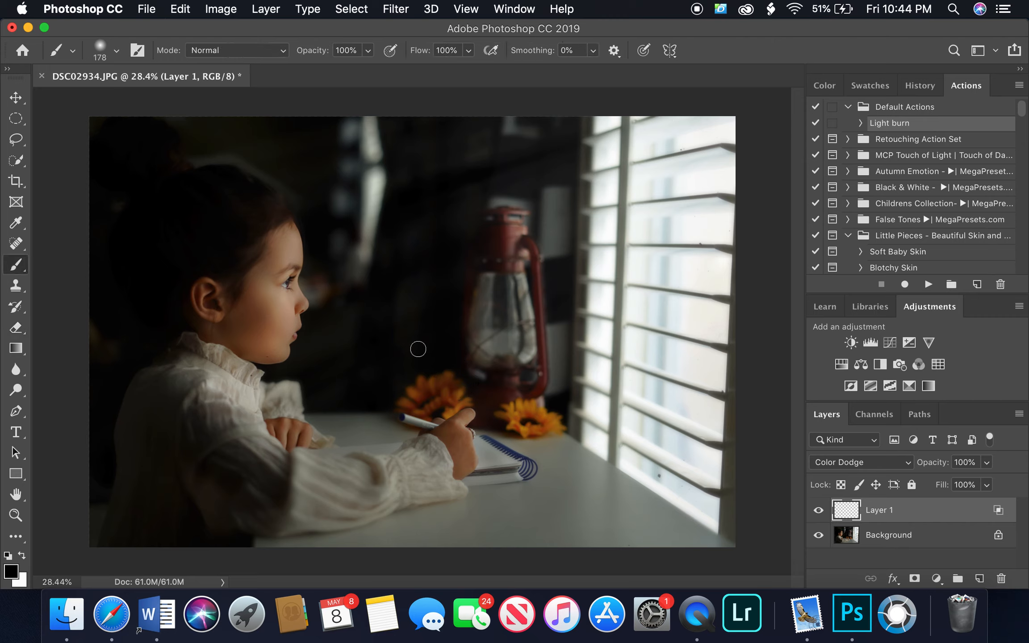
click(21, 556)
click(467, 51)
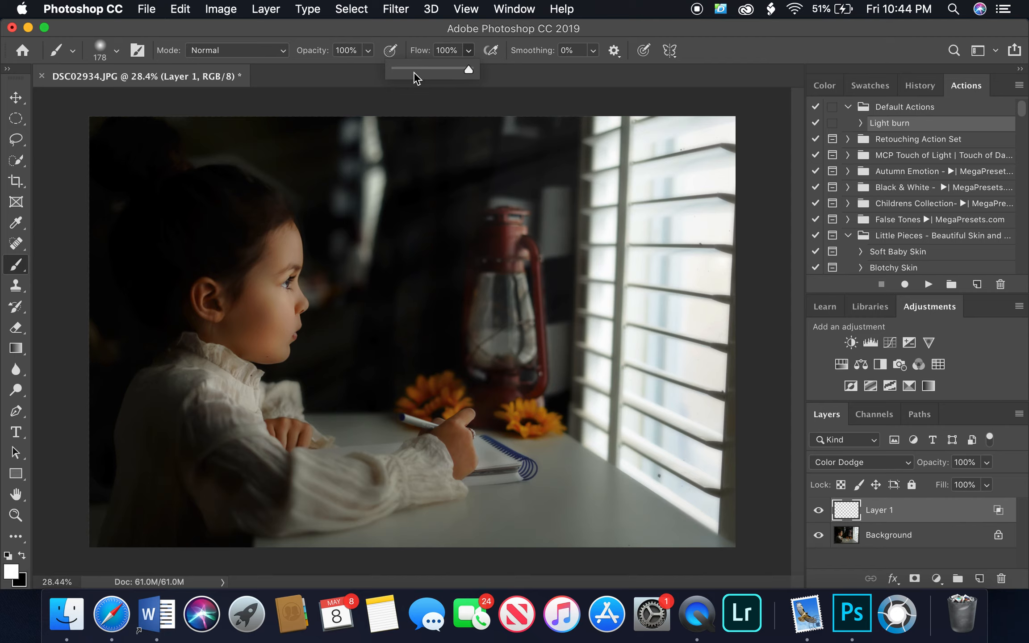
drag(404, 67, 400, 69)
click(503, 354)
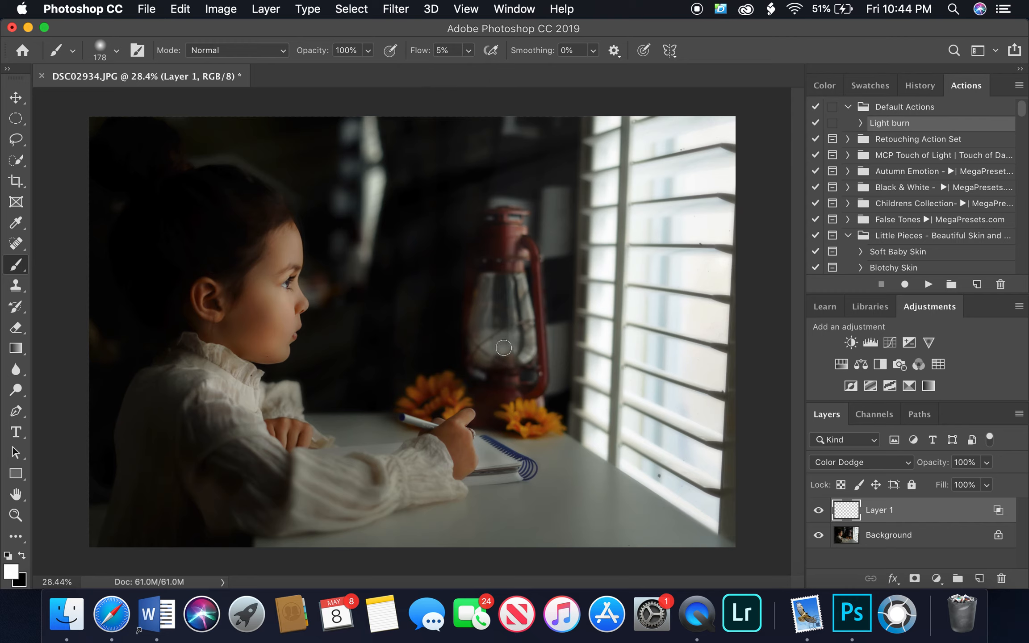
right_click(503, 348)
Set the foreground color to a light orange, hex facb59.
click(13, 572)
click(12, 571)
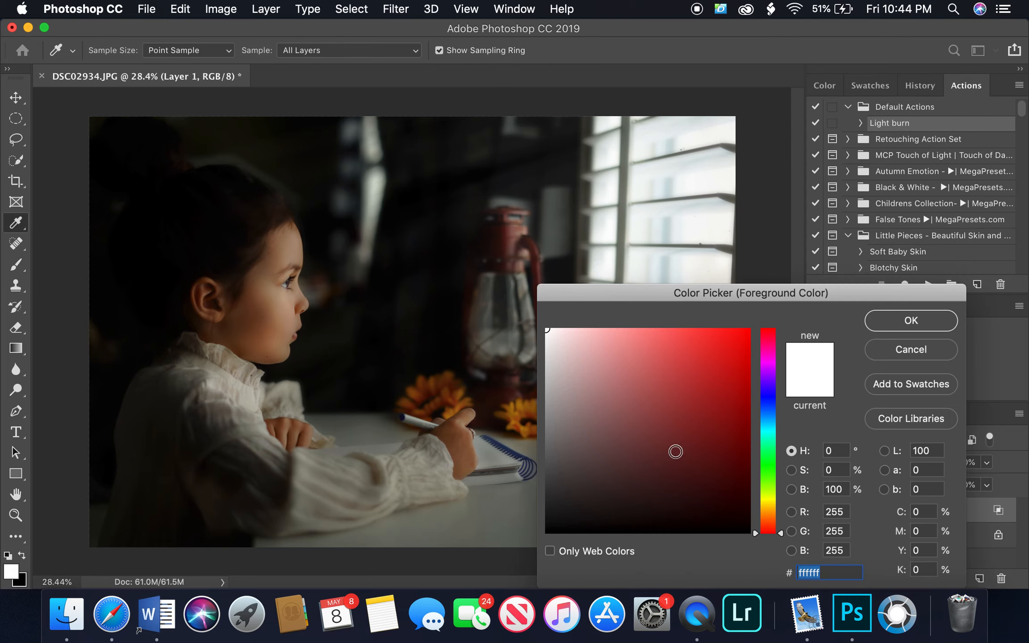
click(774, 503)
drag(774, 503, 776, 510)
click(720, 343)
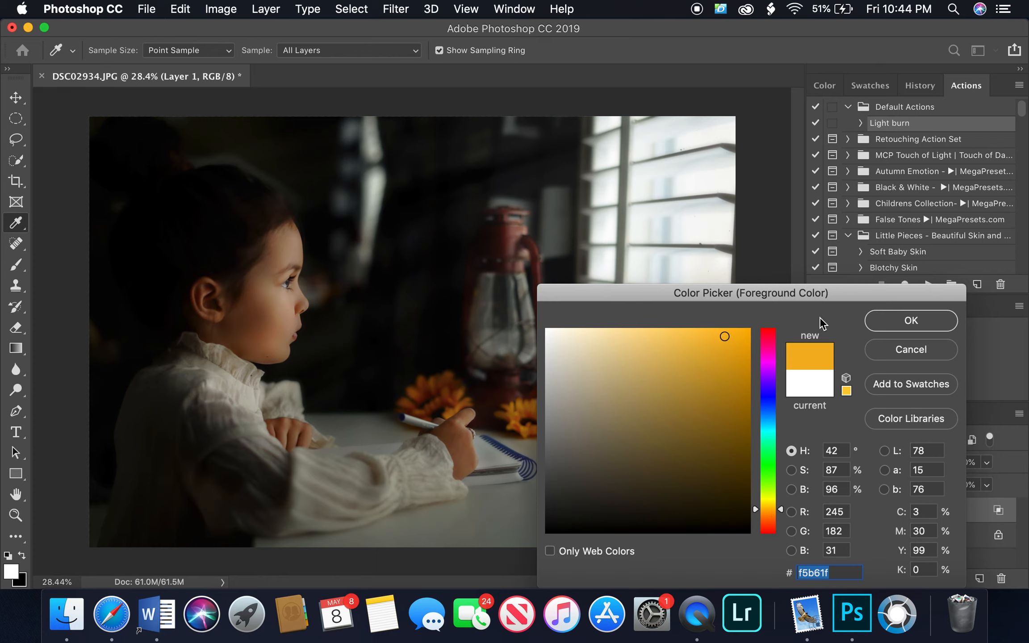
click(911, 320)
click(12, 574)
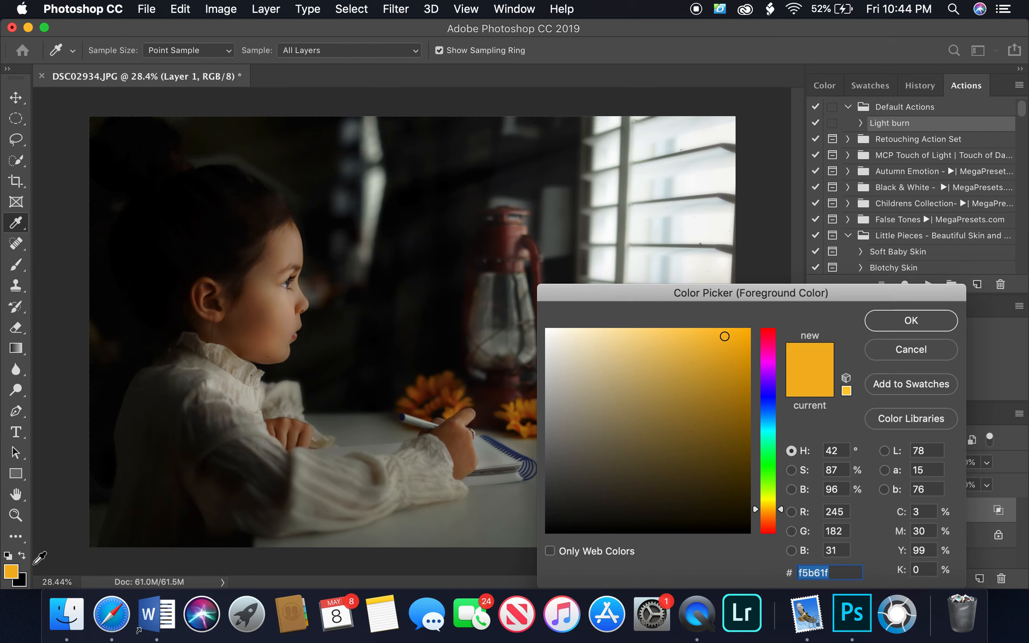
click(700, 332)
drag(698, 333, 677, 332)
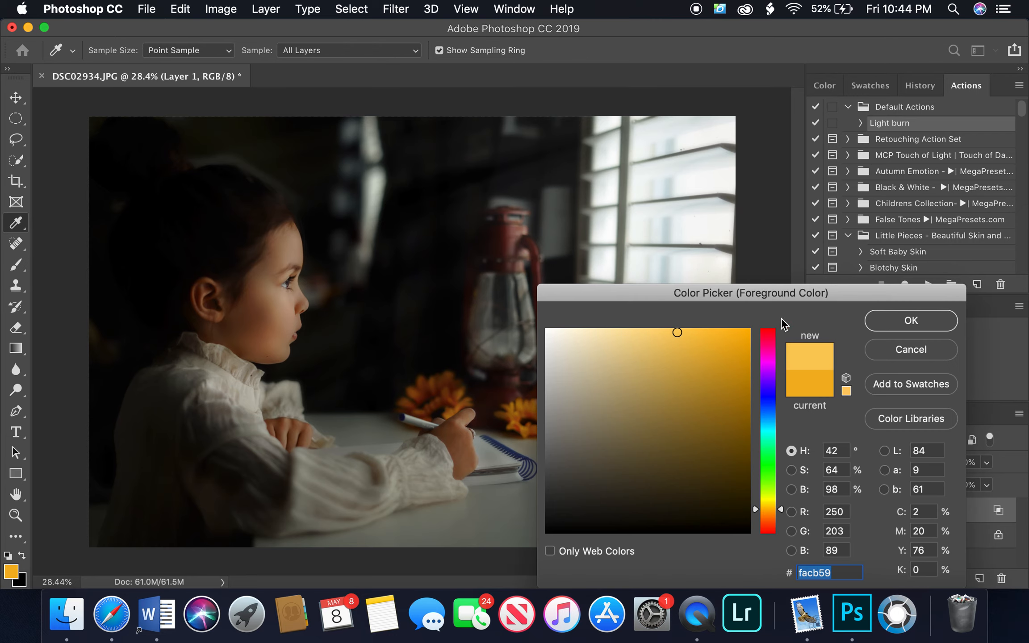
click(911, 320)
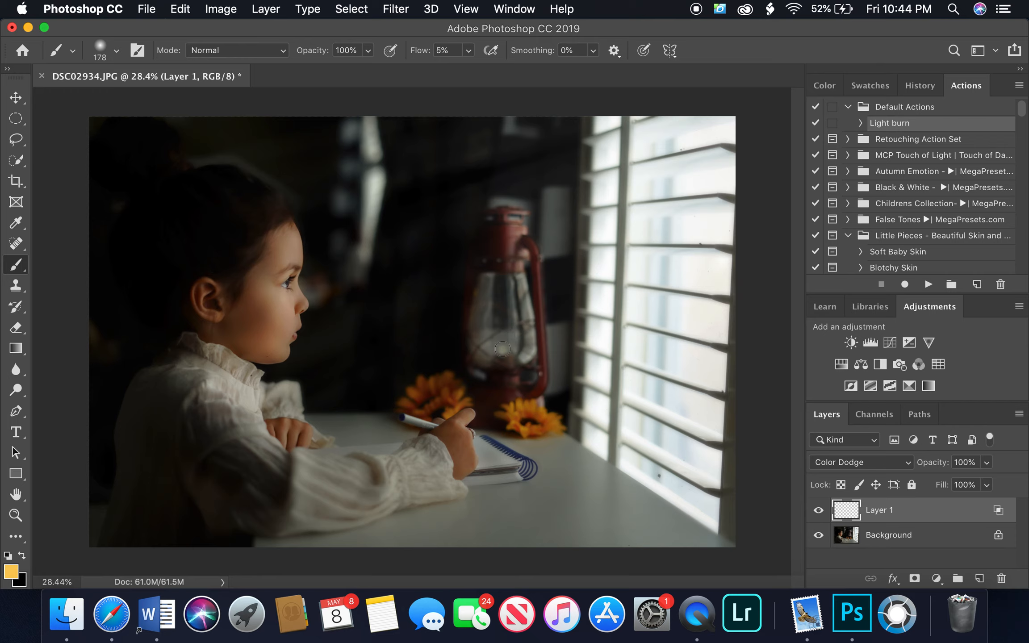
Paint a small light-orange flame inside the lantern's glass on the Color Dodge layer, then enlarge the soft brush to 428 px for its glow.
right_click(503, 345)
drag(649, 363, 644, 363)
click(499, 354)
drag(502, 350, 502, 338)
drag(497, 349, 515, 349)
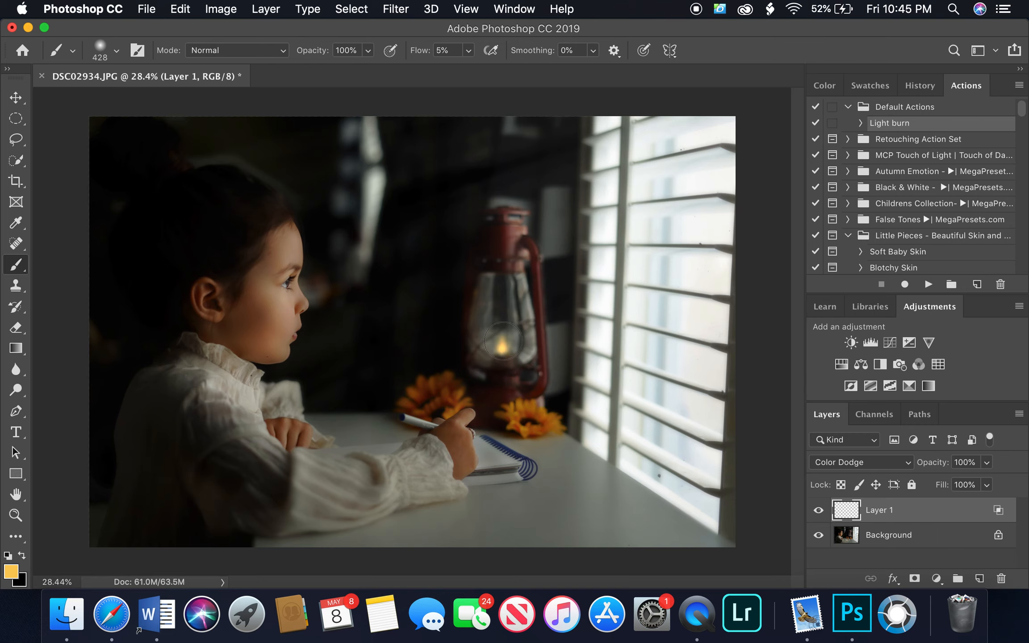
Set the Brush size to 800 px and paint a wider warm glow over the lantern's glass.
right_click(571, 307)
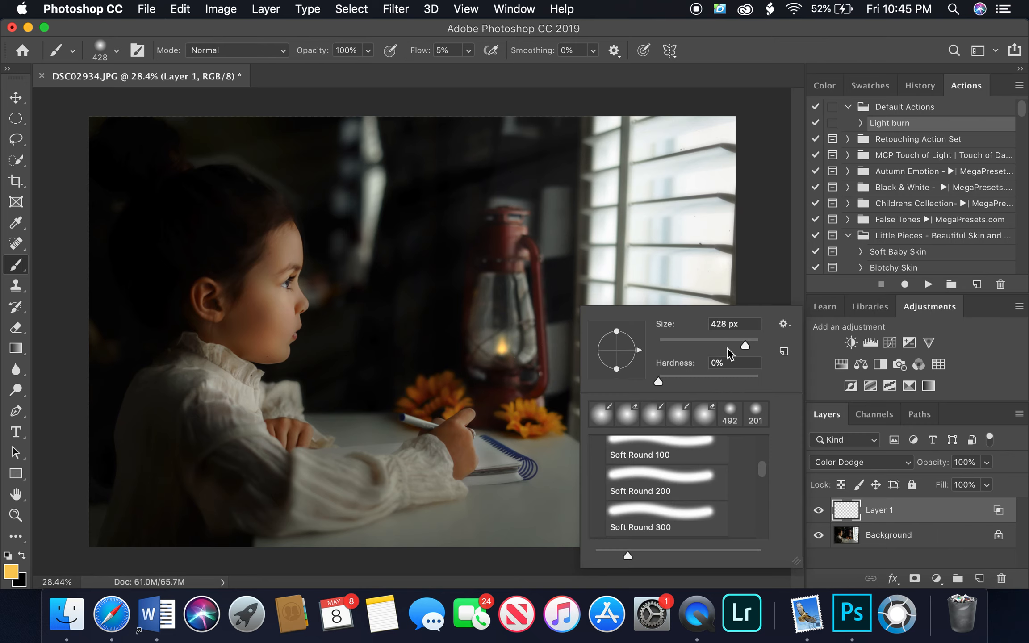
click(753, 344)
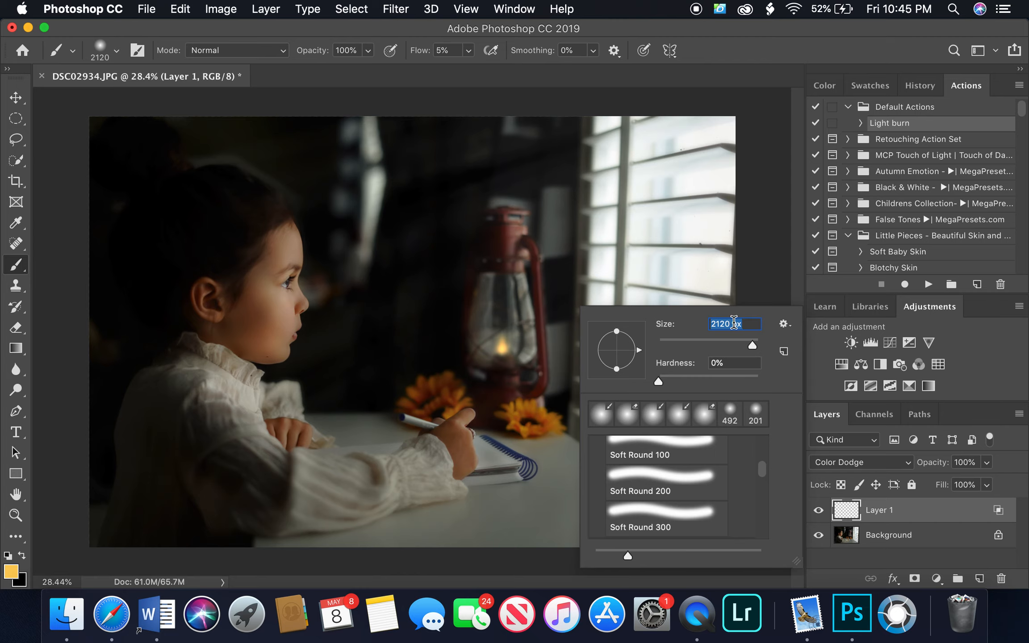
click(749, 347)
text(800)
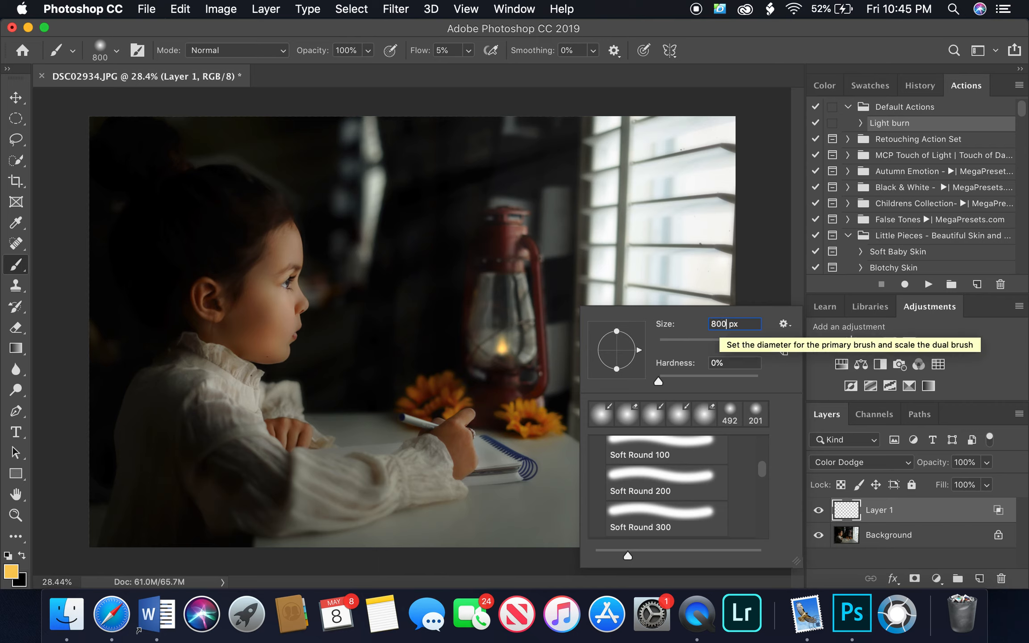
key(Return)
click(506, 329)
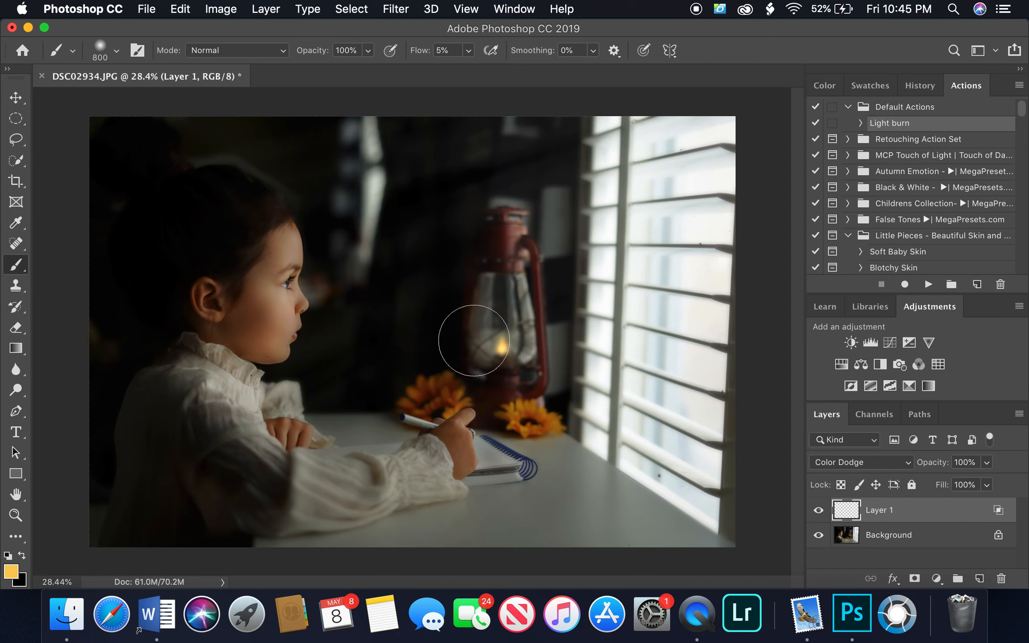
Flatten the image and duplicate the Background layer.
right_click(963, 539)
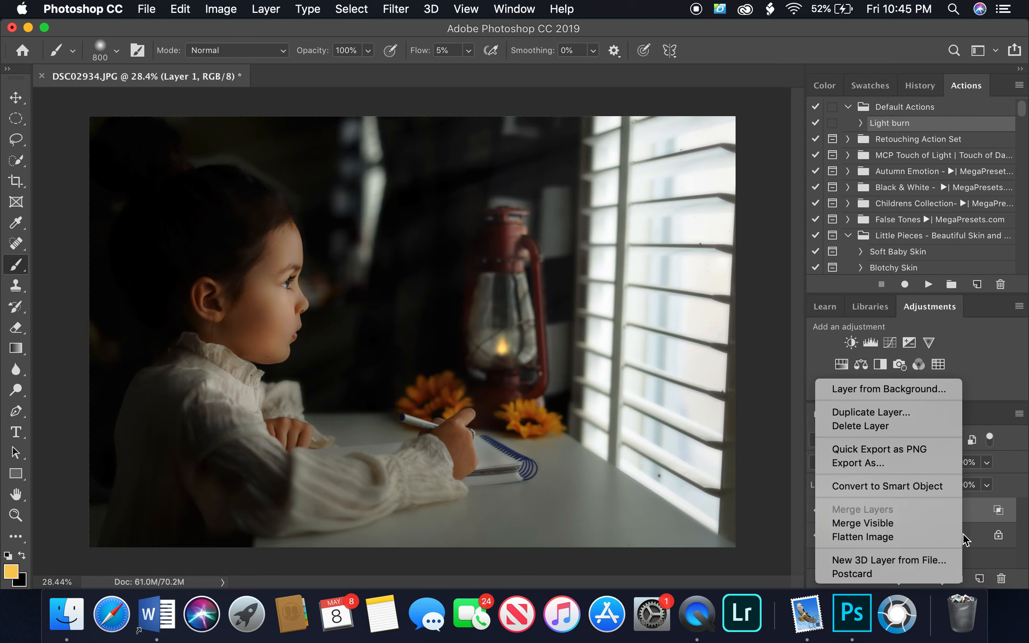
click(926, 537)
drag(966, 510, 979, 579)
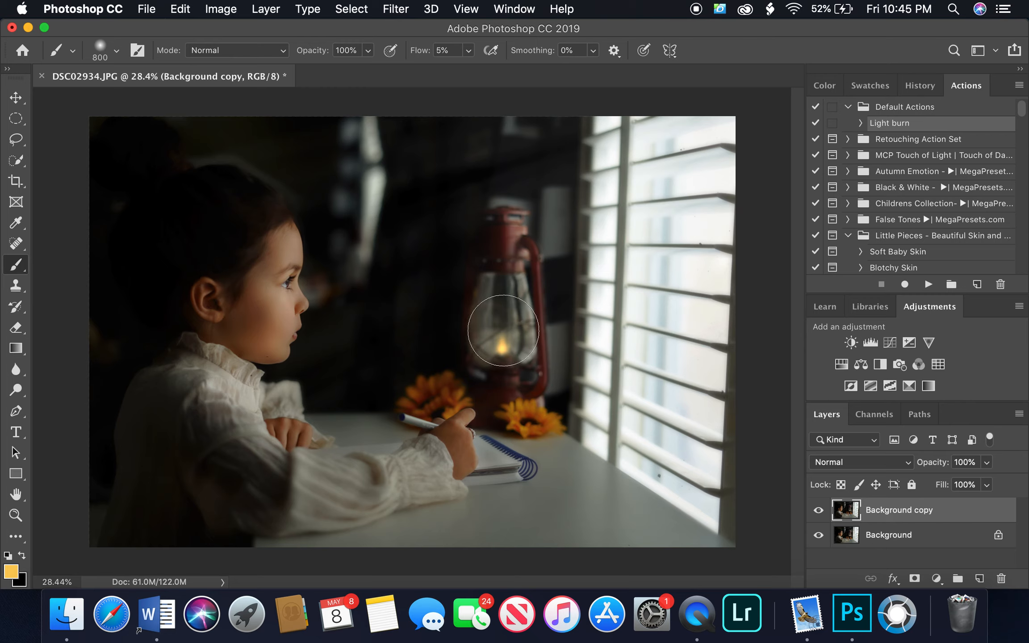
Enlarge the Brush to 1760 px for a soft warm glow around the lantern, keeping the foreground color at facb59.
right_click(503, 330)
drag(680, 360, 684, 360)
key(Return)
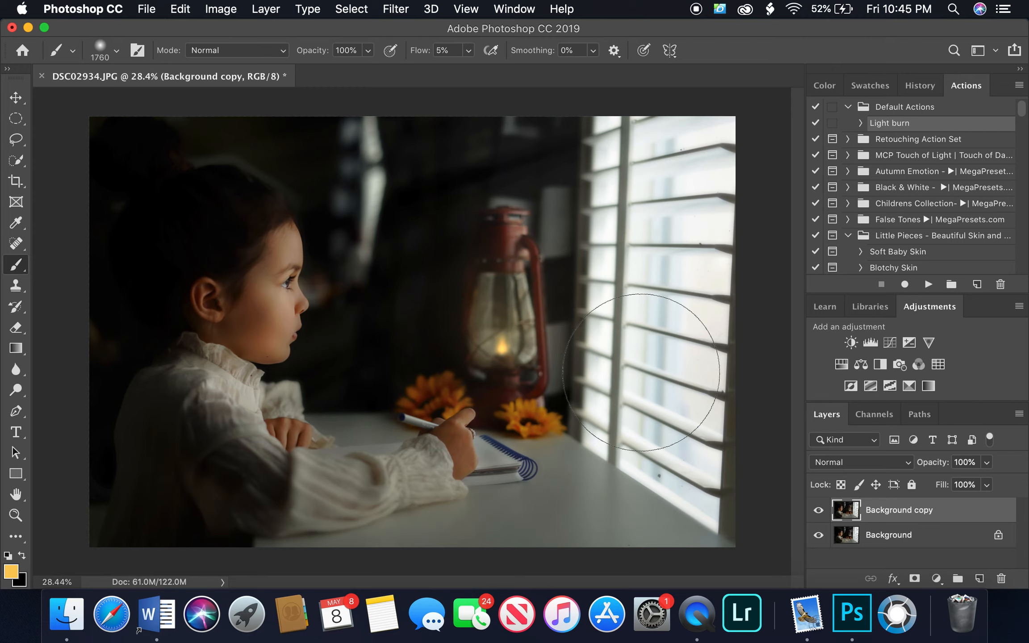
click(8, 574)
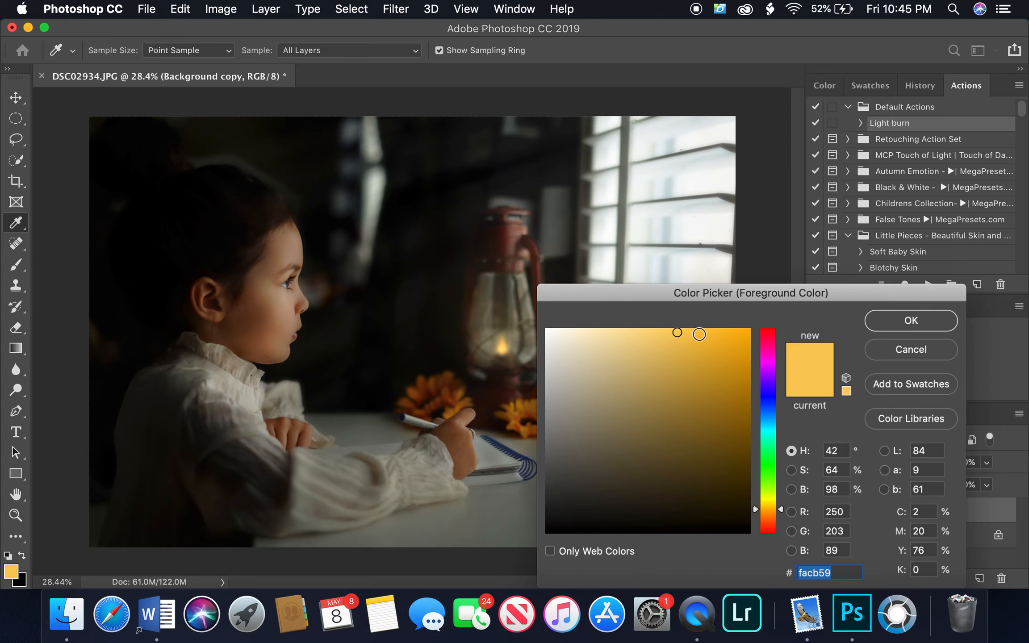
click(911, 320)
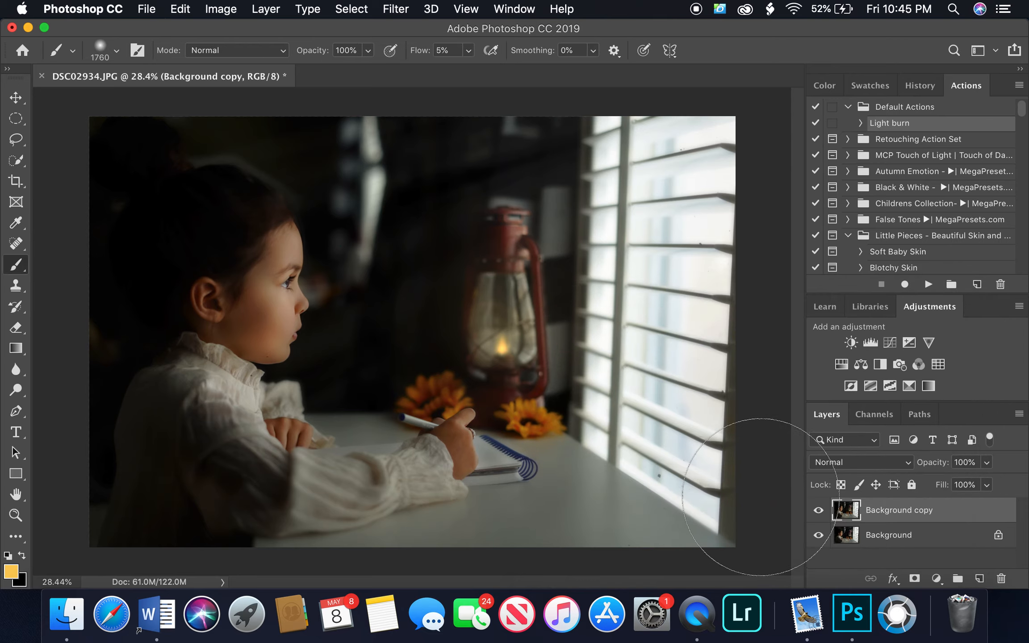
Flatten the image and set the Brush flow to 100%.
right_click(932, 538)
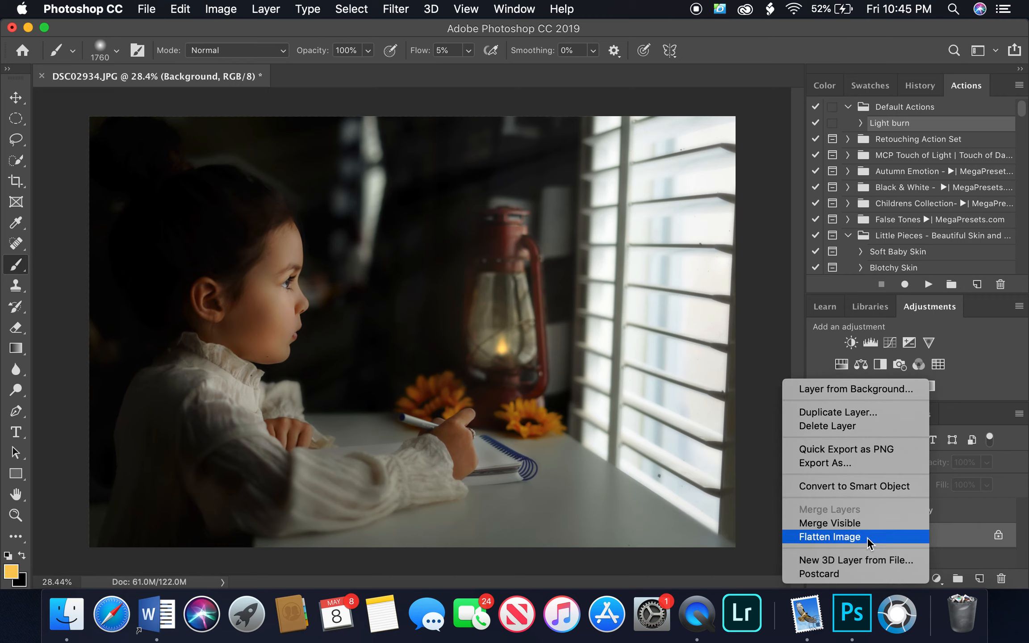
click(870, 541)
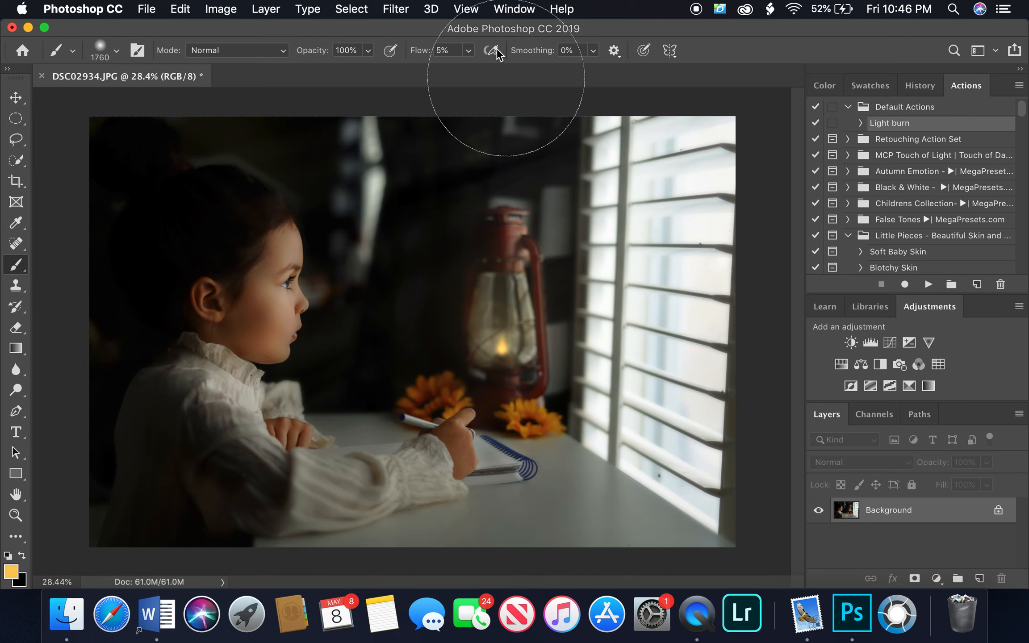
click(468, 51)
drag(469, 68, 628, 70)
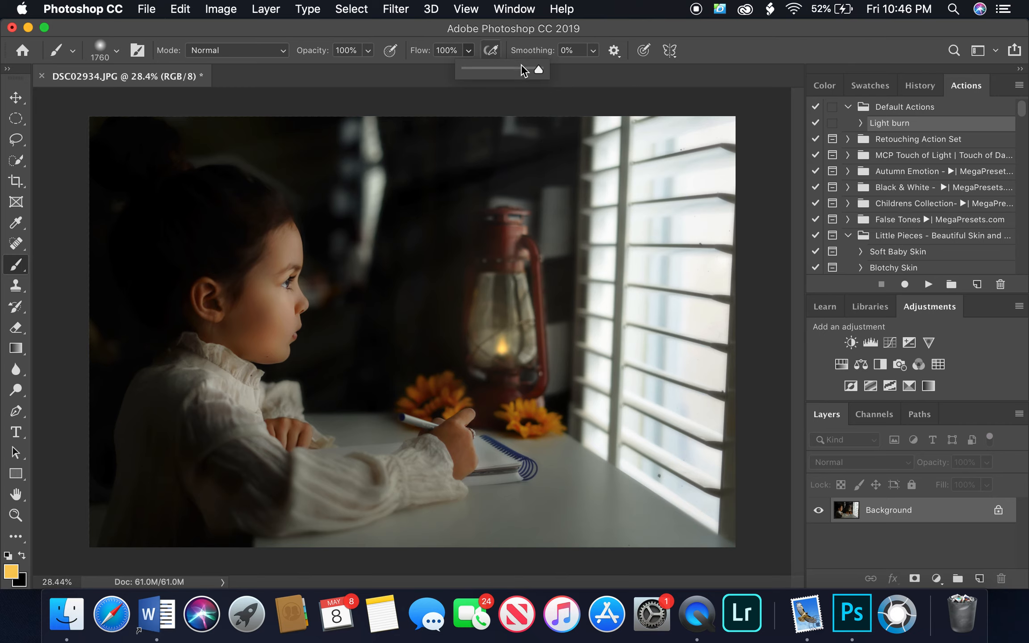
click(470, 51)
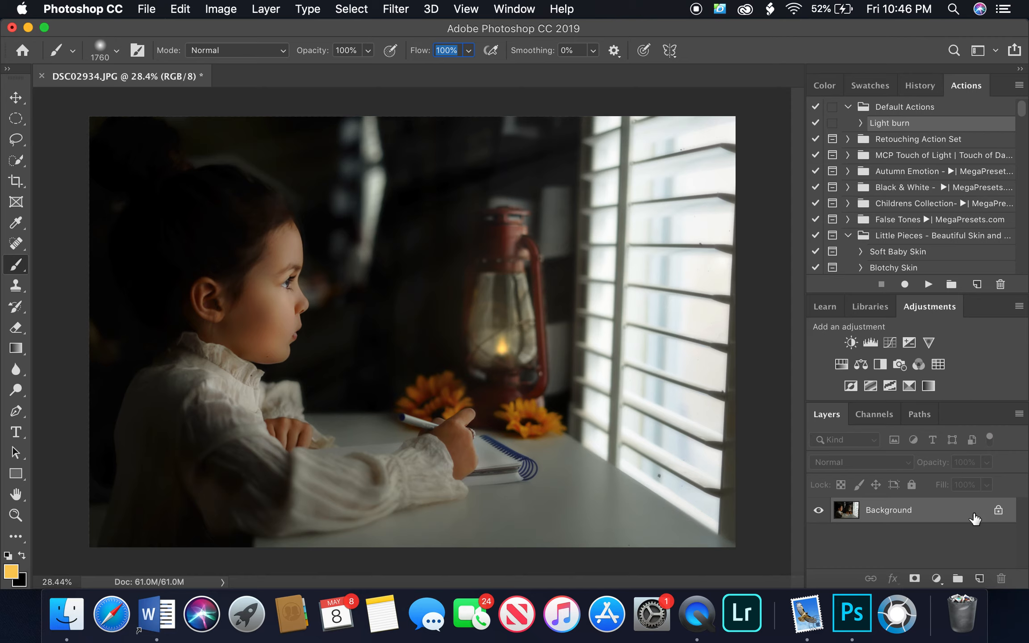
Duplicate the Background layer and clone dark wall over the bright vertical streak between the girl and the lantern with the Clone Stamp.
drag(926, 522, 980, 578)
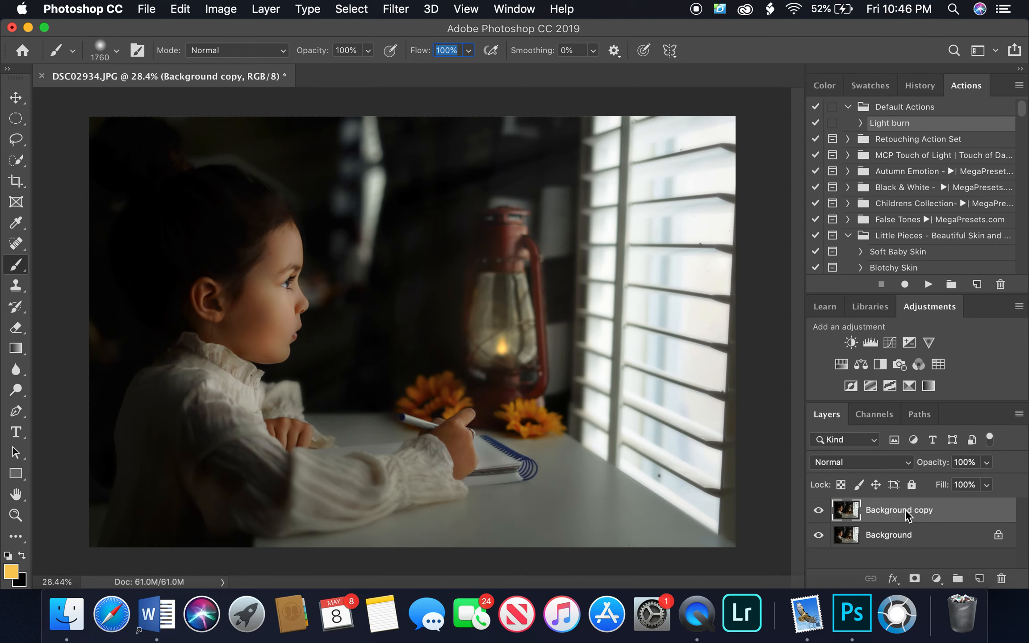
click(16, 285)
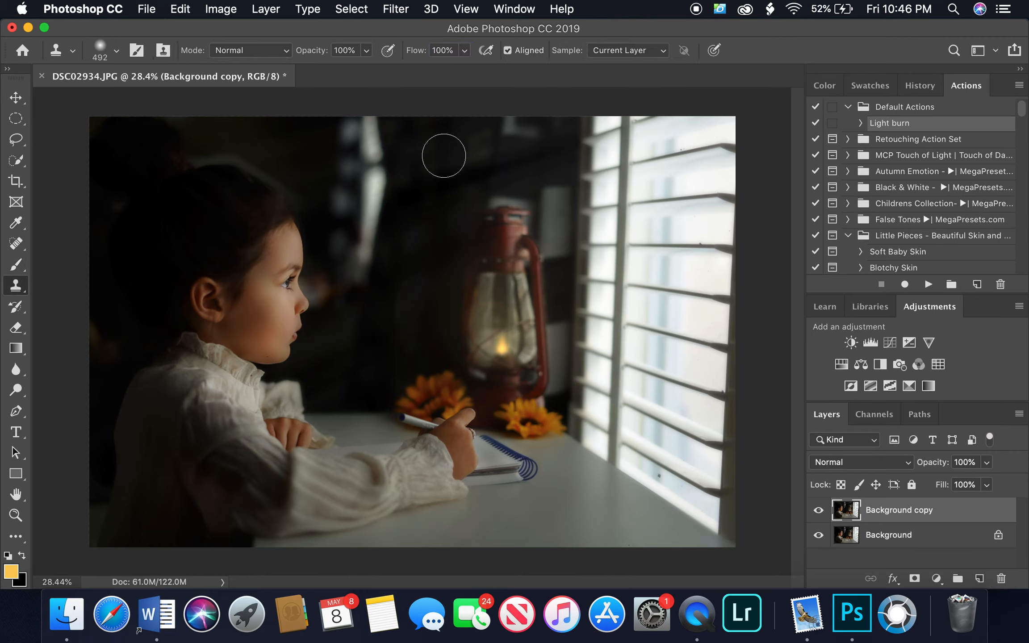
alt+click(414, 138)
mouse_move(373, 132)
mouse_down()
mouse_move(365, 129)
mouse_move(387, 154)
mouse_move(376, 181)
mouse_move(388, 166)
mouse_move(360, 219)
mouse_move(362, 270)
mouse_up()
alt+click(429, 147)
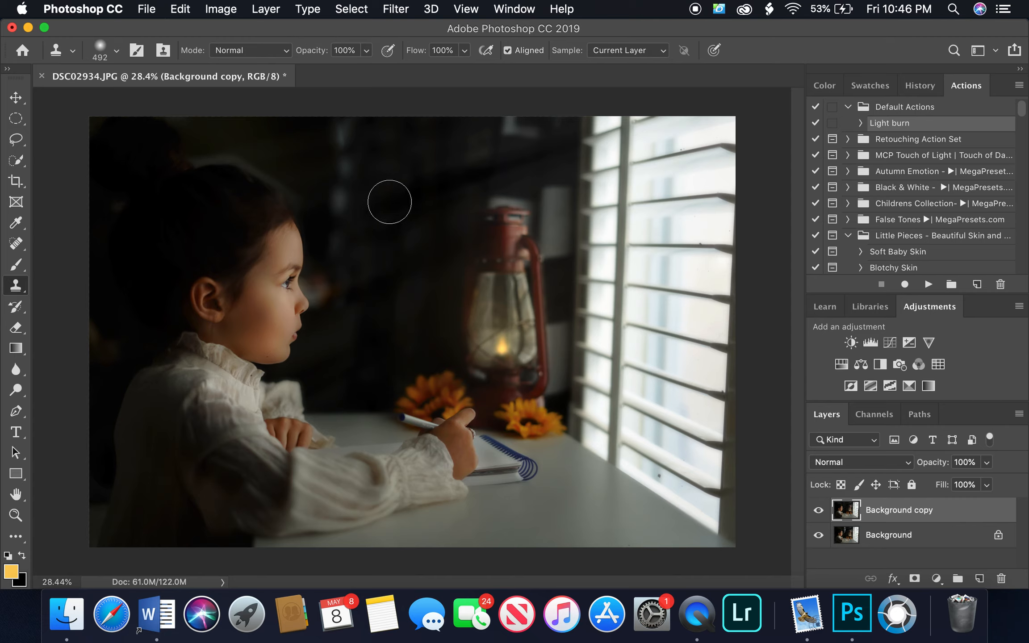
mouse_move(392, 203)
mouse_down()
mouse_move(331, 229)
mouse_move(352, 190)
mouse_move(338, 141)
mouse_up()
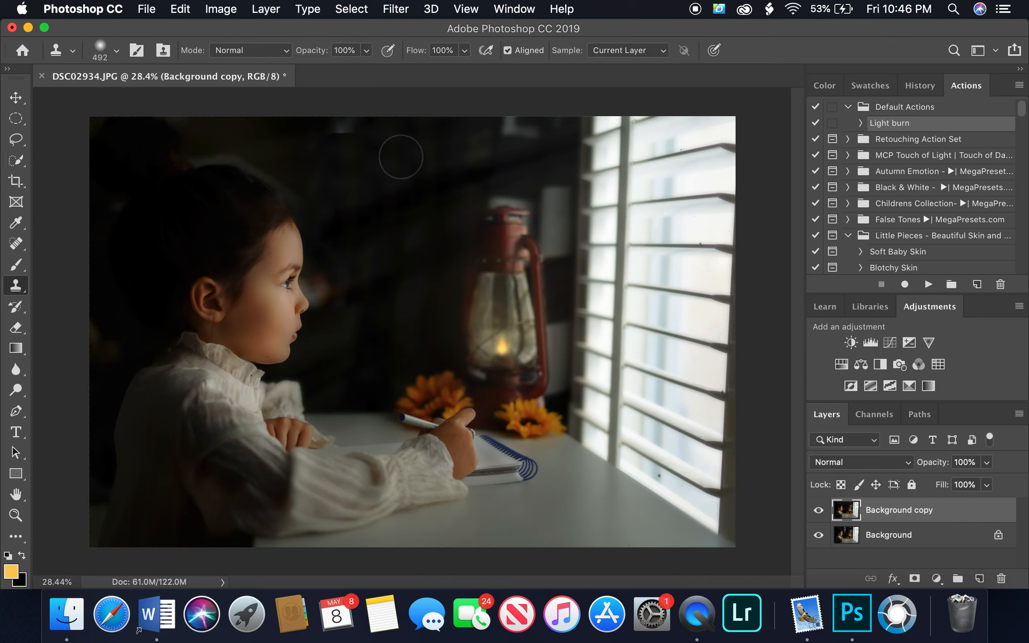
Clone dark wall over the remaining light patches near the photo's upper edge and beside the lantern.
alt+click(407, 150)
alt+click(400, 137)
drag(339, 131, 359, 128)
alt+click(453, 219)
drag(434, 233, 410, 237)
Reduce the Clone Stamp brush to 172 px, resample the dark wall beside the lantern, and undo the last clone stroke.
right_click(443, 268)
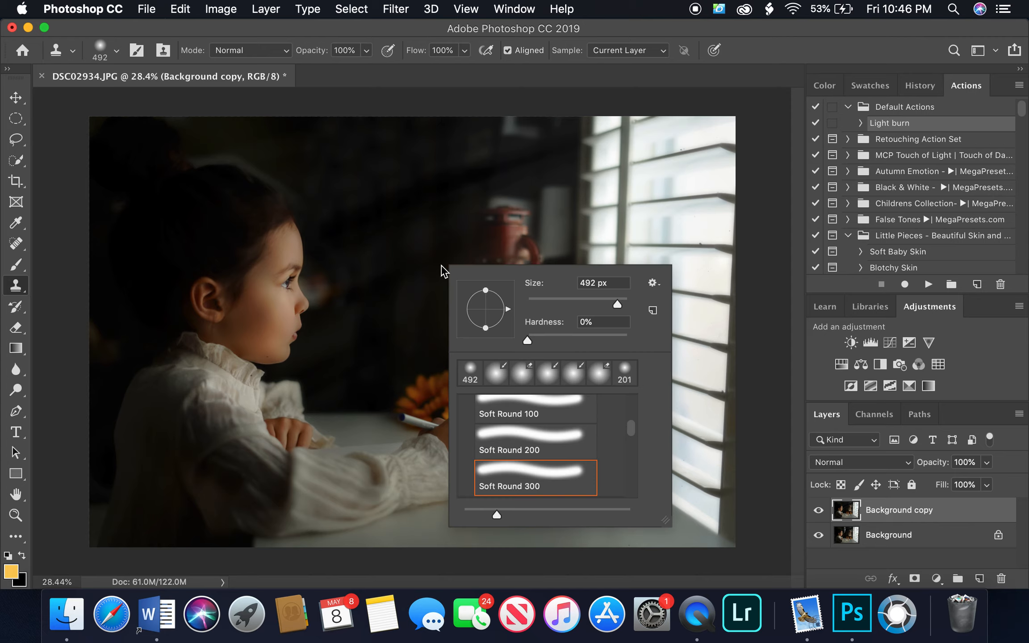
click(595, 304)
alt+click(445, 314)
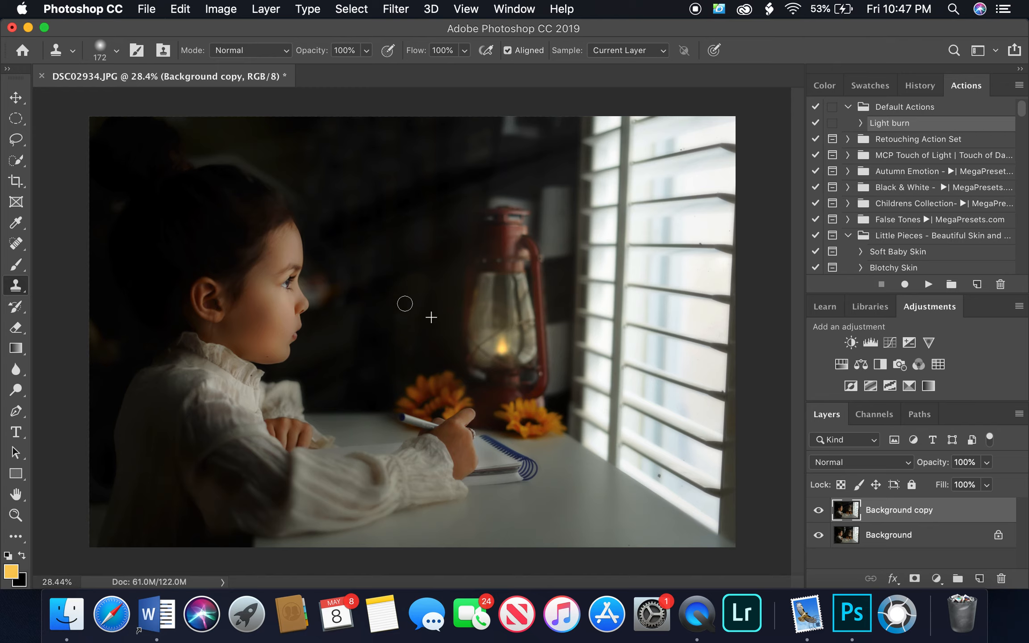
click(180, 9)
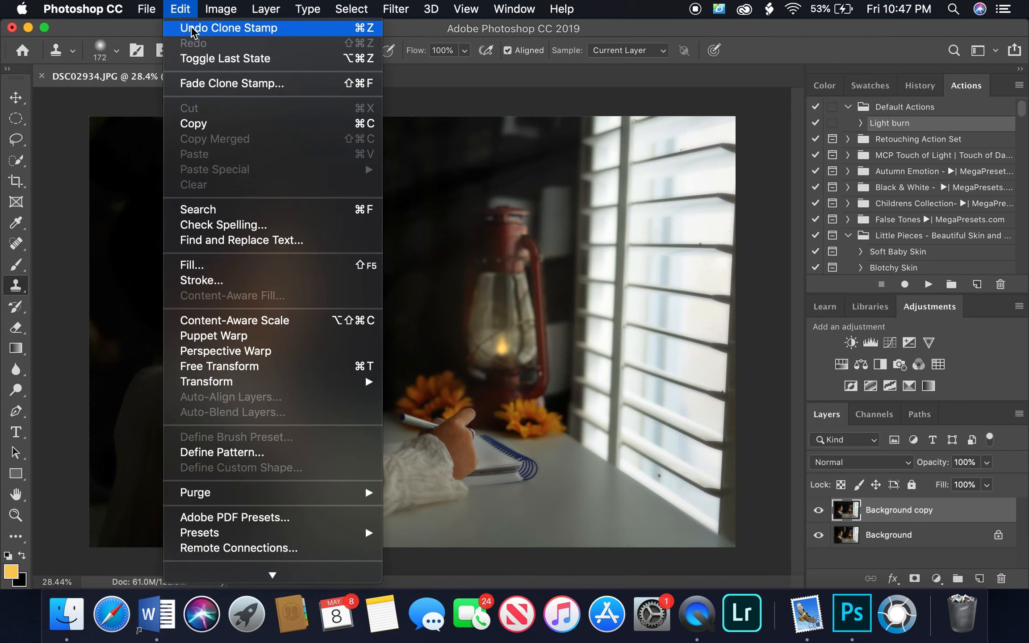
click(192, 28)
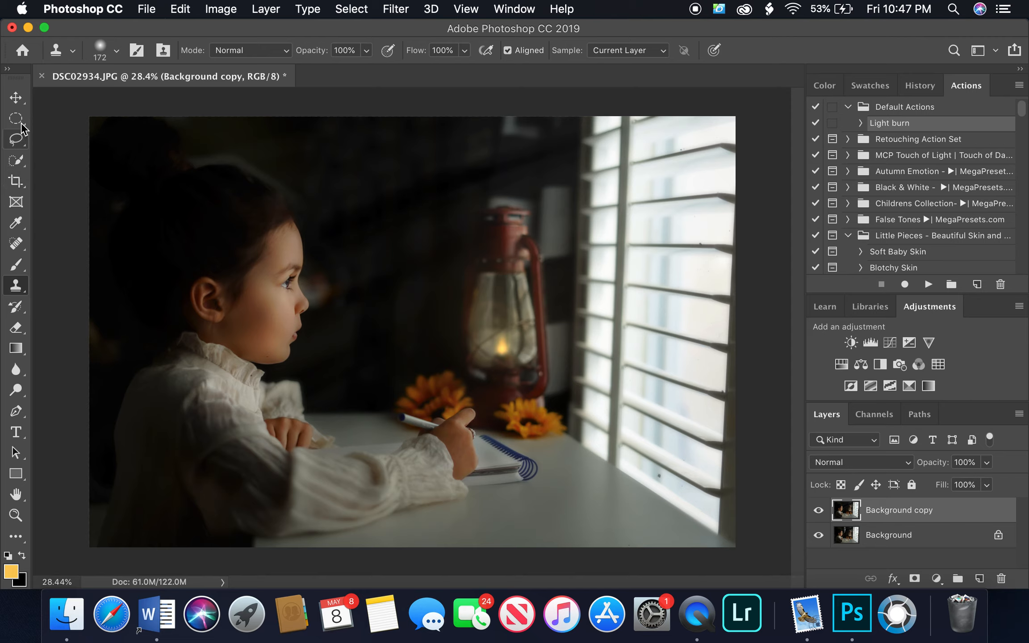
Select the girl's face from forehead to chin and jaw with the Quick Selection tool, refining the selection's edge.
click(16, 139)
click(20, 161)
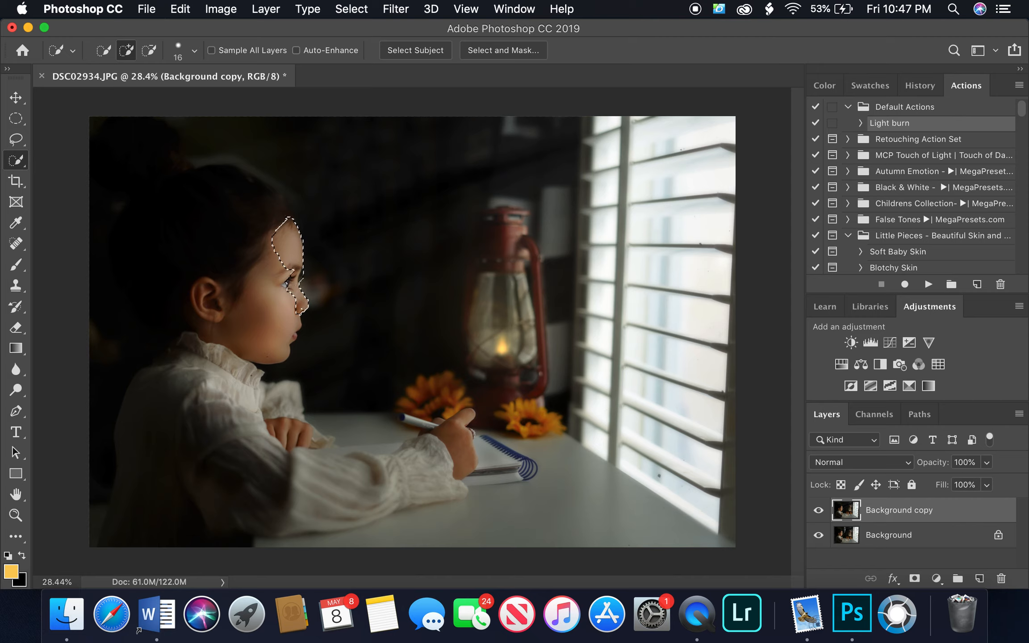
drag(295, 218, 296, 270)
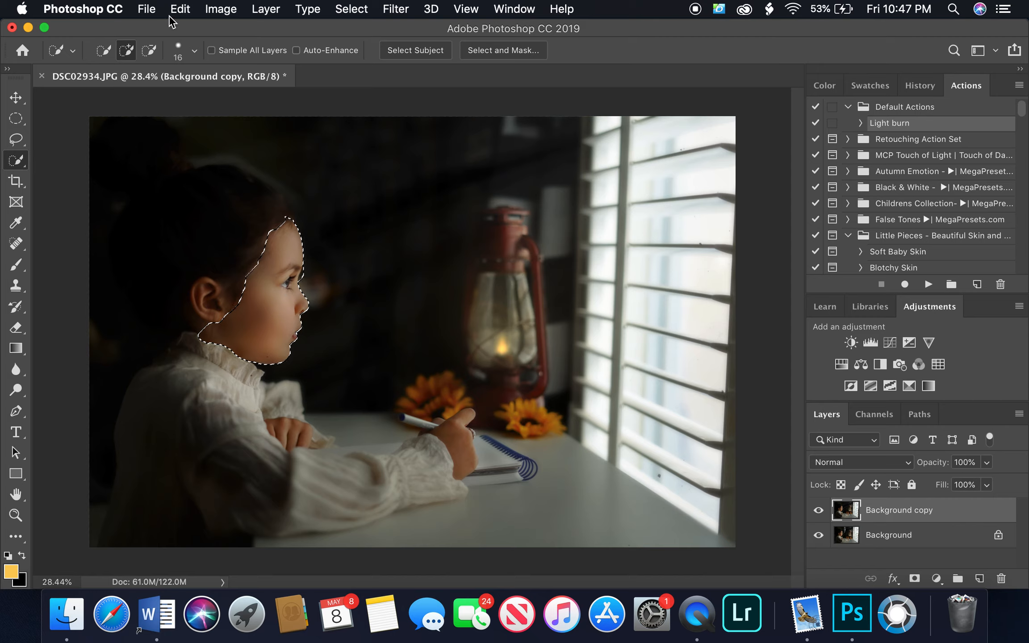
key(alt)
key(alt)
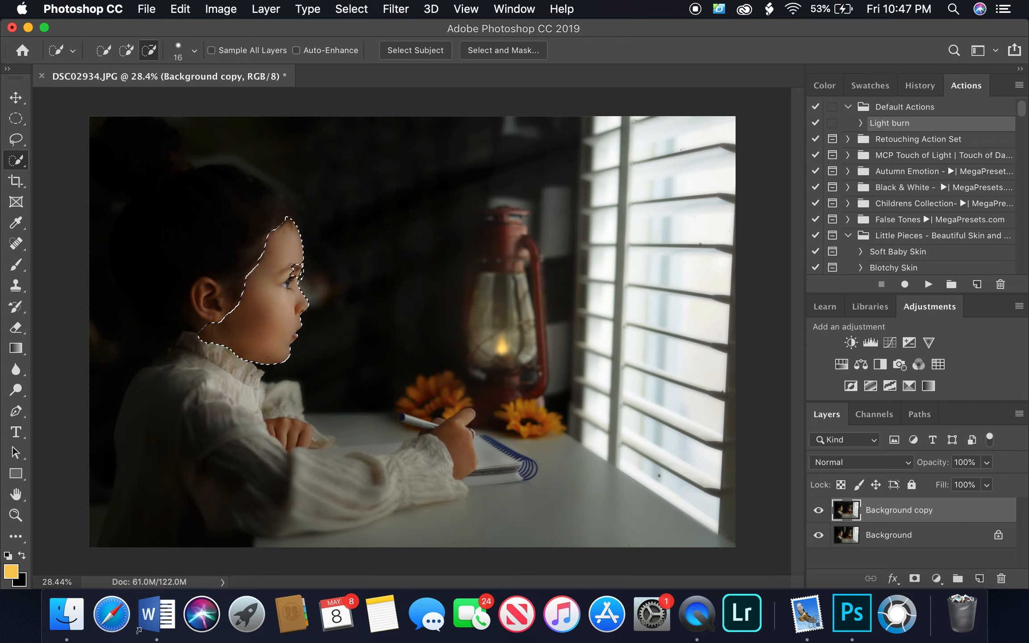
key(alt)
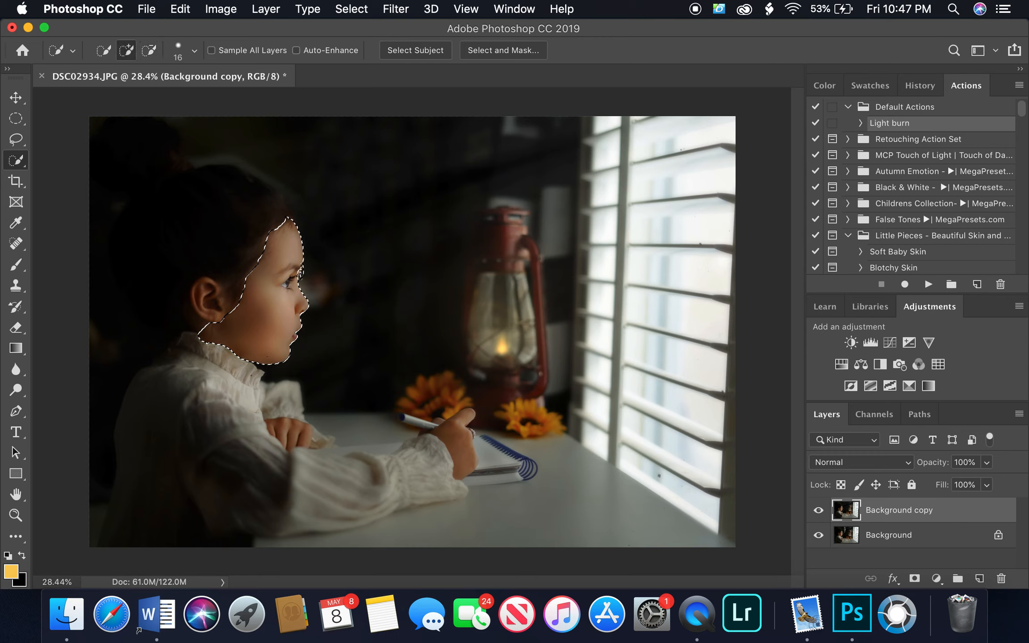
click(360, 13)
click(357, 42)
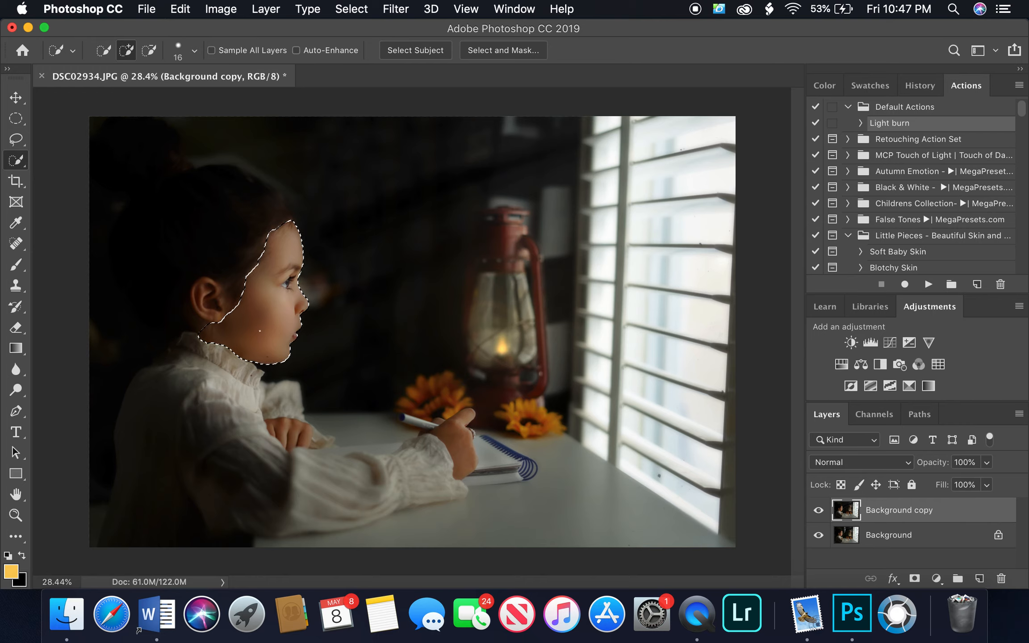
Invert the selection to cover everything except the girl's face, and undo the stray selection change near her nose.
click(364, 9)
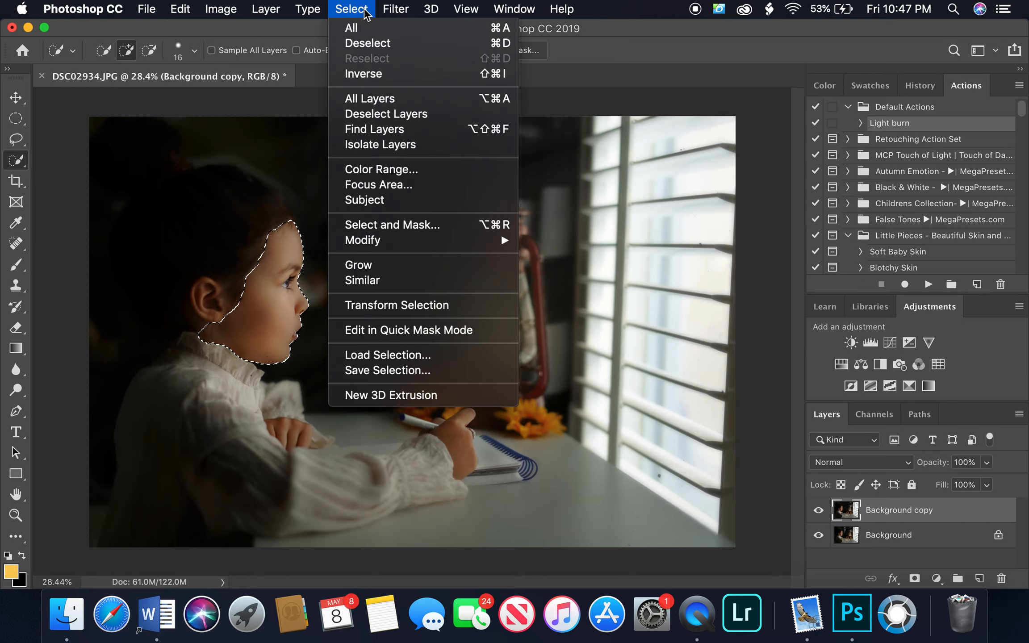
click(364, 74)
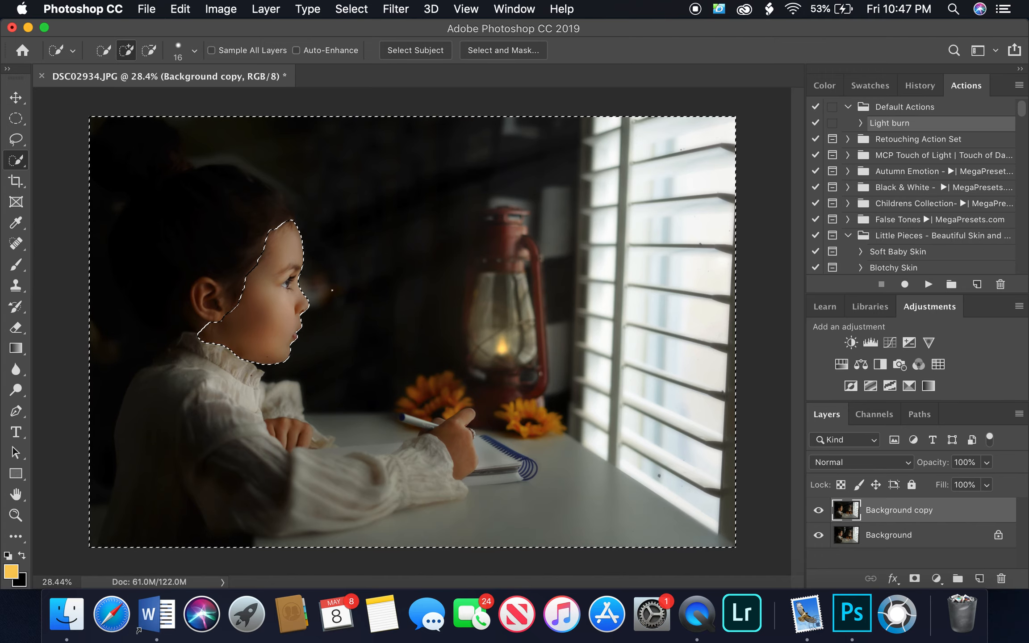
click(321, 256)
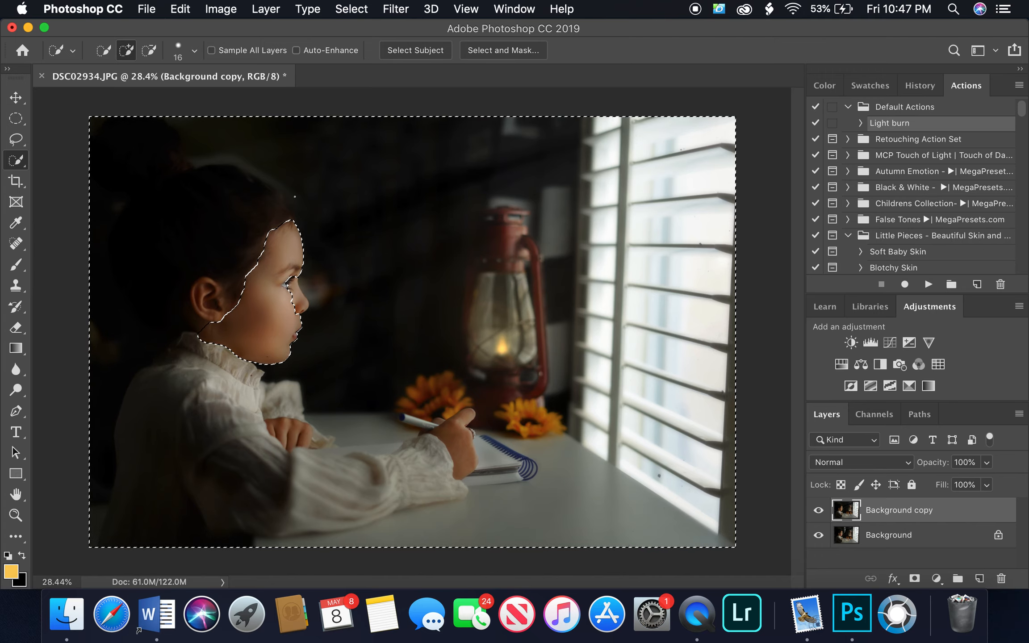
click(180, 9)
click(201, 31)
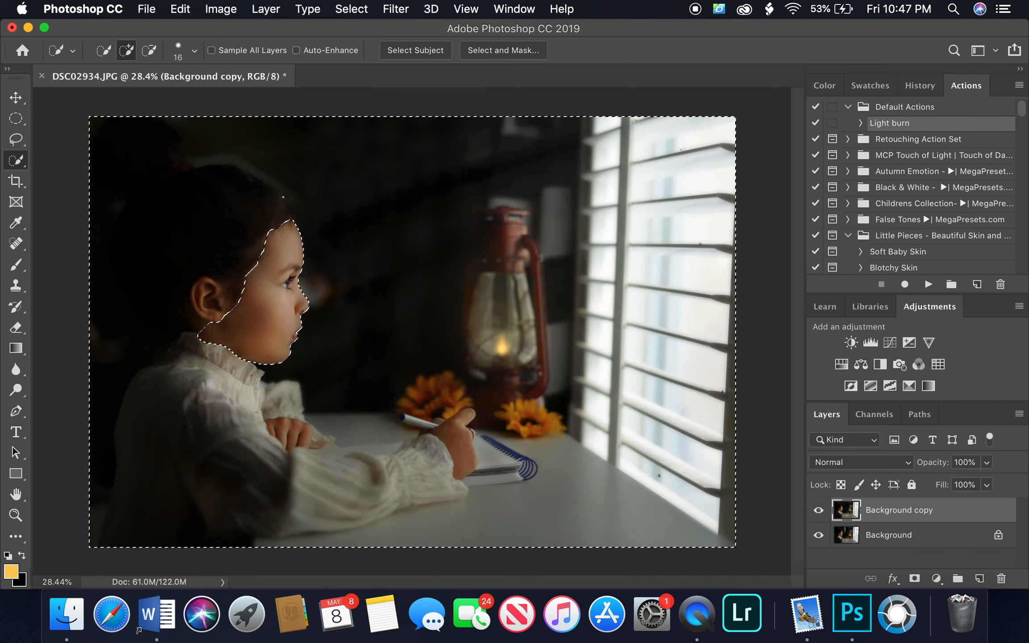
Clone dark wall over the light spots above the girl's head and in front of her face with the Clone Stamp.
click(16, 285)
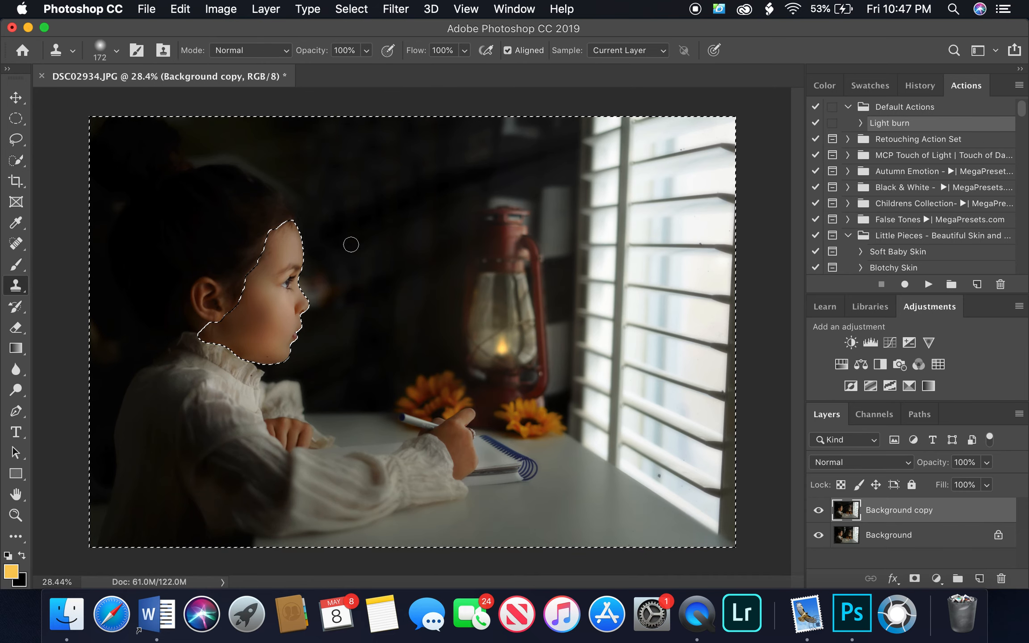
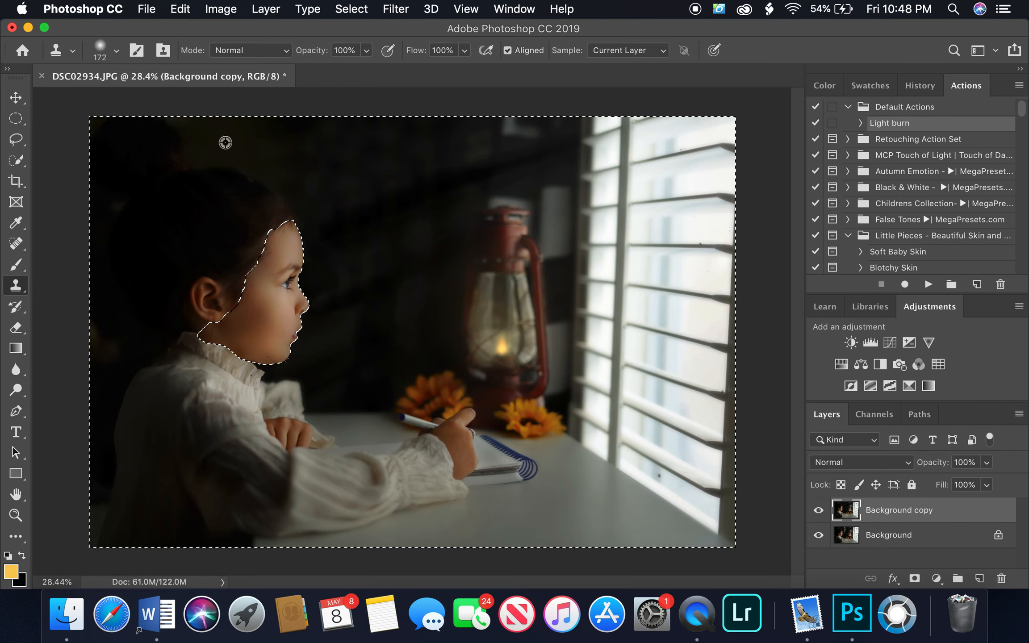
drag(193, 142, 198, 144)
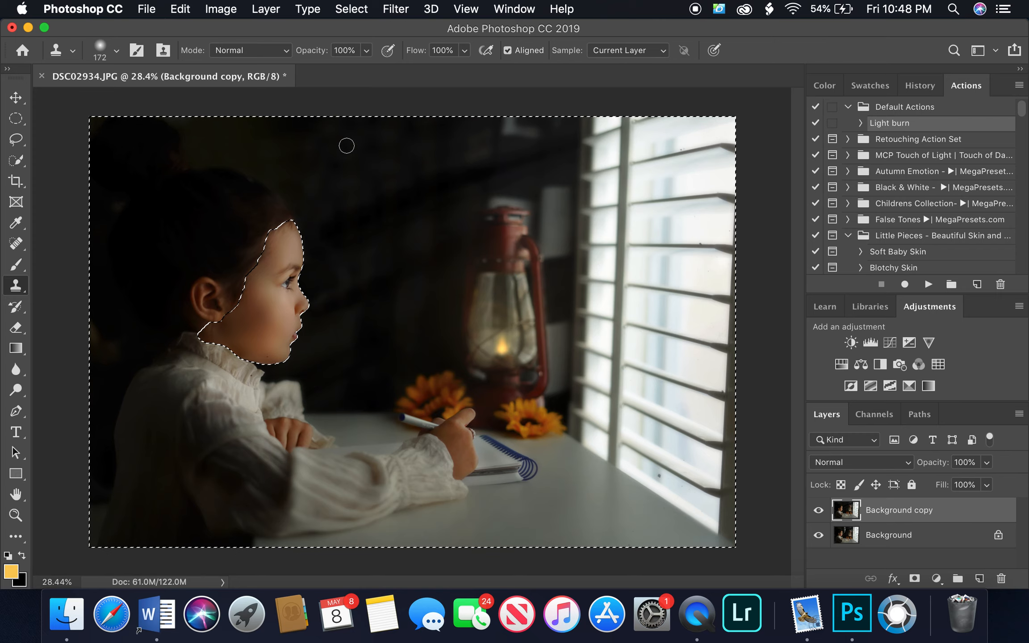
mouse_move(321, 294)
mouse_down()
mouse_move(342, 282)
mouse_move(341, 262)
mouse_up()
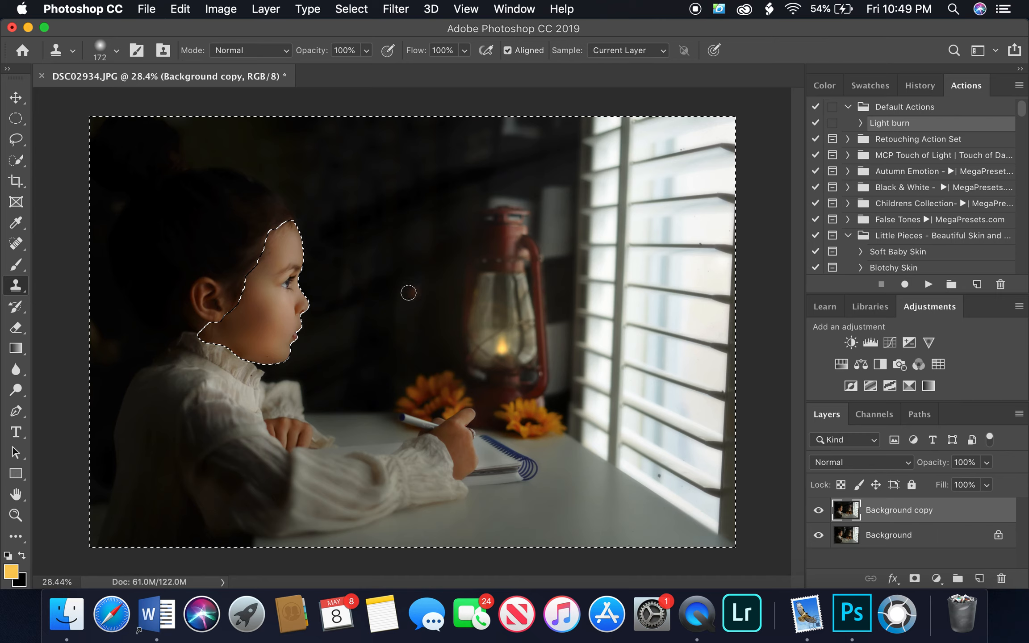
Set the Clone Stamp brush to 300 px and clone dark wall over the lighter patches in front of the girl's mouth and chin.
right_click(409, 292)
click(548, 330)
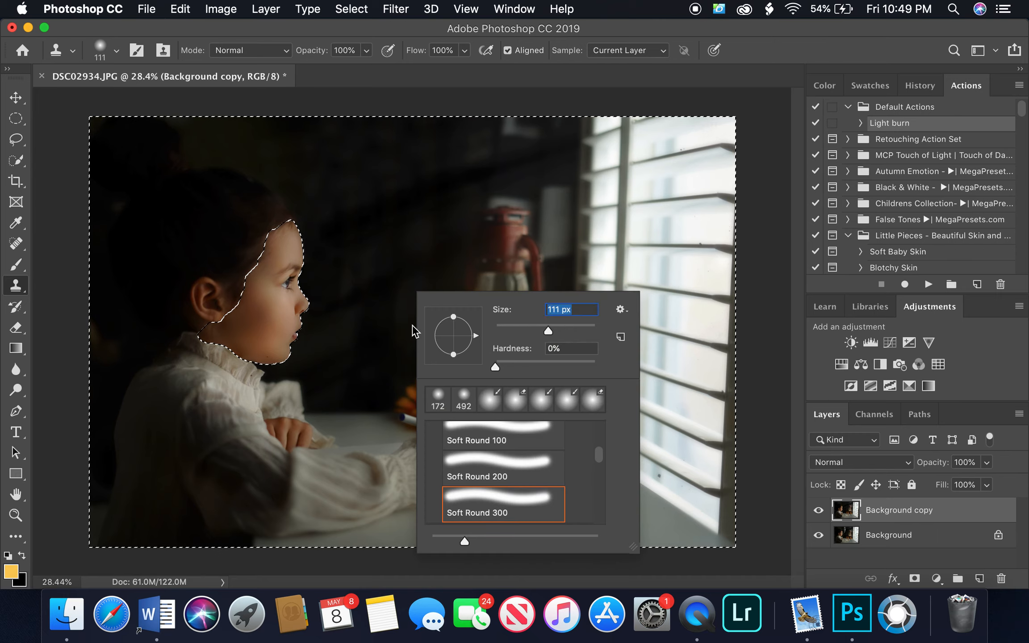
drag(576, 326, 575, 327)
alt+click(377, 323)
mouse_move(351, 321)
mouse_down()
mouse_move(360, 326)
mouse_move(320, 326)
mouse_move(320, 351)
mouse_move(303, 359)
mouse_up()
alt+click(345, 344)
alt+click(343, 328)
alt+click(370, 329)
mouse_move(349, 306)
mouse_down()
mouse_move(361, 255)
mouse_move(371, 255)
mouse_move(362, 288)
mouse_up()
alt+click(349, 304)
alt+click(351, 302)
Resample the dark wall repeatedly and clone over the lighter streaks on the wall between the girl's face and the lantern.
mouse_move(400, 232)
mouse_down()
mouse_move(416, 233)
mouse_move(400, 259)
mouse_move(406, 308)
mouse_move(421, 317)
mouse_move(415, 271)
mouse_move(415, 295)
mouse_move(358, 339)
mouse_up()
alt+click(375, 271)
alt+click(387, 250)
alt+click(388, 288)
alt+click(399, 299)
drag(368, 283, 369, 285)
alt+click(395, 277)
mouse_move(370, 229)
mouse_down()
mouse_move(365, 208)
mouse_move(327, 236)
mouse_move(338, 236)
mouse_up()
alt+click(369, 268)
alt+click(389, 270)
mouse_move(367, 233)
mouse_down()
mouse_move(406, 214)
mouse_move(402, 200)
mouse_move(416, 229)
mouse_move(380, 226)
mouse_move(361, 201)
mouse_move(388, 173)
mouse_up()
alt+click(383, 287)
mouse_move(412, 227)
mouse_down()
mouse_move(390, 238)
mouse_move(399, 265)
mouse_move(399, 242)
mouse_up()
alt+click(391, 256)
alt+click(393, 244)
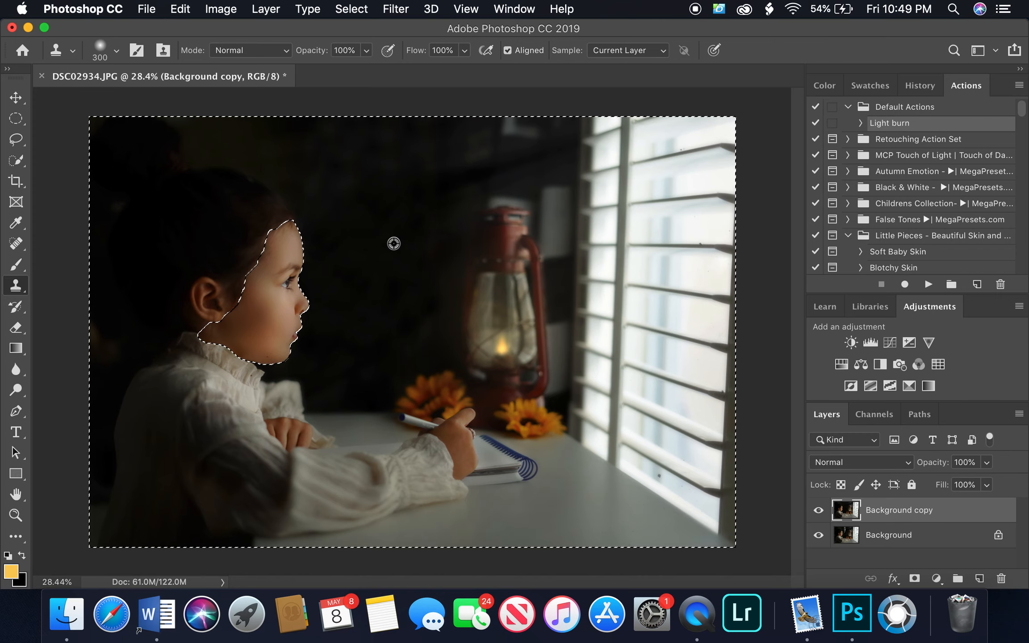
Clone dark wall over the remaining light patches from the lantern's side up to the area above the girl's head.
mouse_move(437, 295)
mouse_down()
mouse_move(394, 344)
mouse_move(411, 351)
mouse_move(429, 285)
mouse_move(410, 184)
mouse_move(384, 170)
mouse_move(399, 132)
mouse_move(401, 178)
mouse_move(369, 163)
mouse_move(363, 120)
mouse_move(342, 202)
mouse_move(353, 222)
mouse_move(328, 173)
mouse_move(326, 131)
mouse_move(323, 229)
mouse_move(301, 205)
mouse_move(313, 143)
mouse_move(304, 181)
mouse_move(294, 131)
mouse_move(293, 177)
mouse_move(274, 123)
mouse_move(283, 154)
mouse_move(266, 135)
mouse_move(283, 175)
mouse_move(248, 138)
mouse_move(255, 130)
mouse_move(280, 151)
mouse_move(275, 171)
mouse_move(270, 163)
mouse_up()
alt+click(400, 270)
alt+click(378, 231)
alt+click(375, 231)
alt+click(361, 248)
alt+click(365, 202)
alt+click(310, 157)
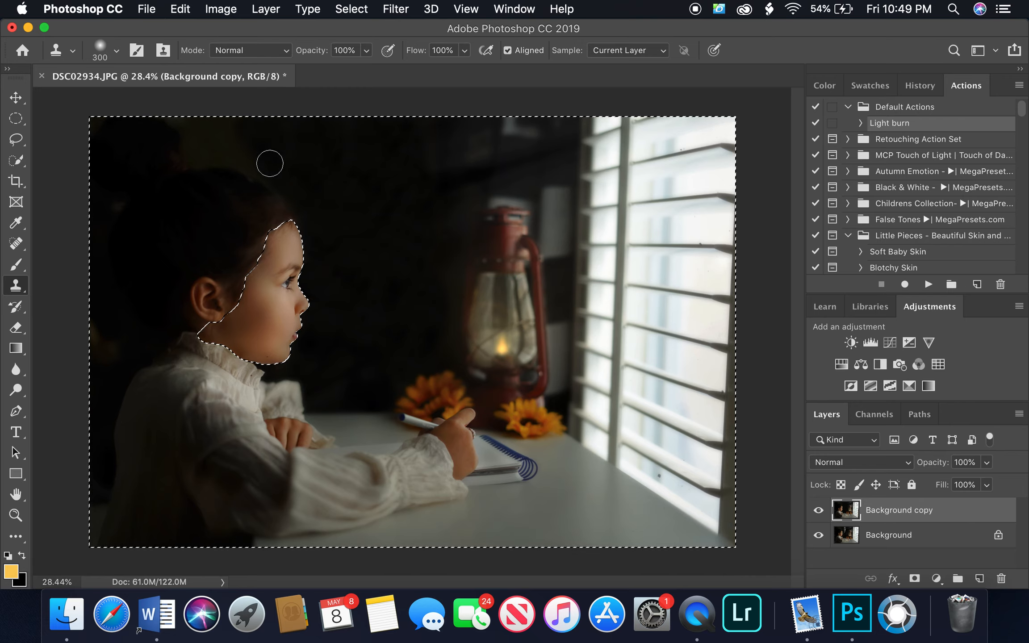
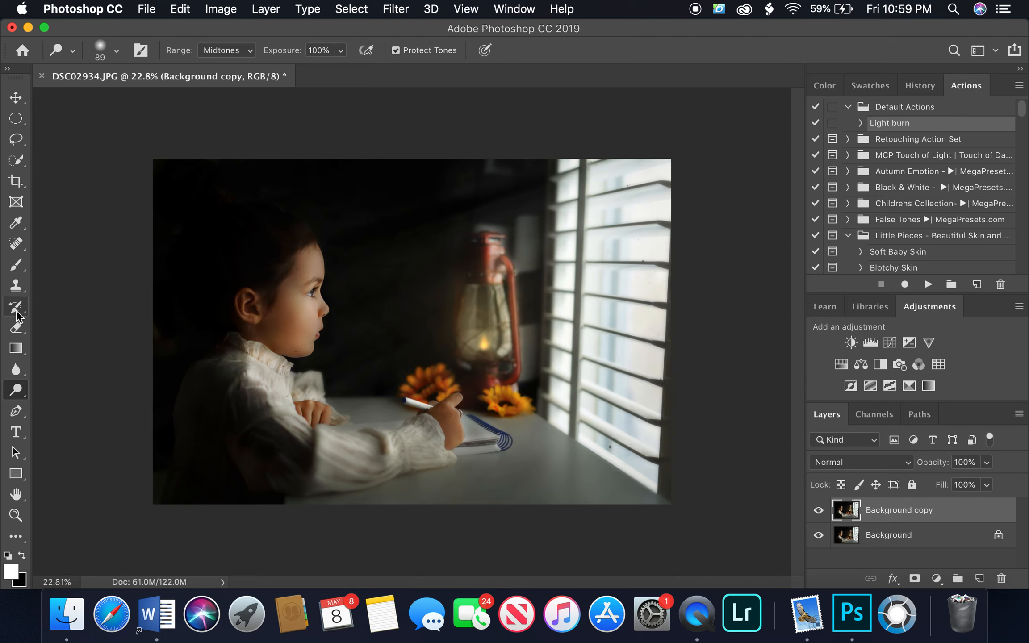
Compare the image with and without the Background copy layer, and undo the last brush strokes.
click(16, 327)
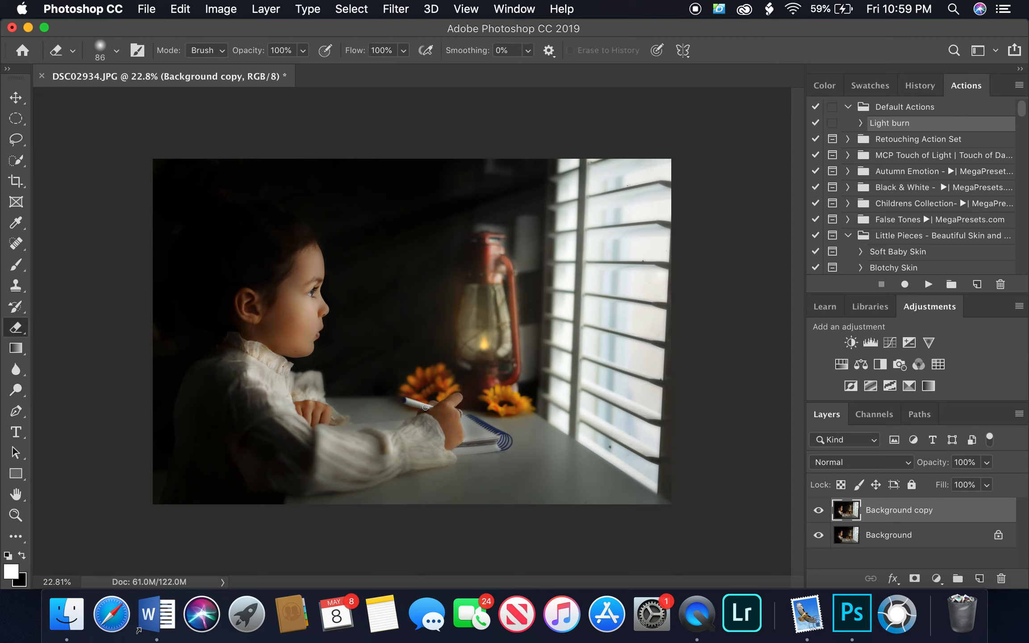
click(16, 264)
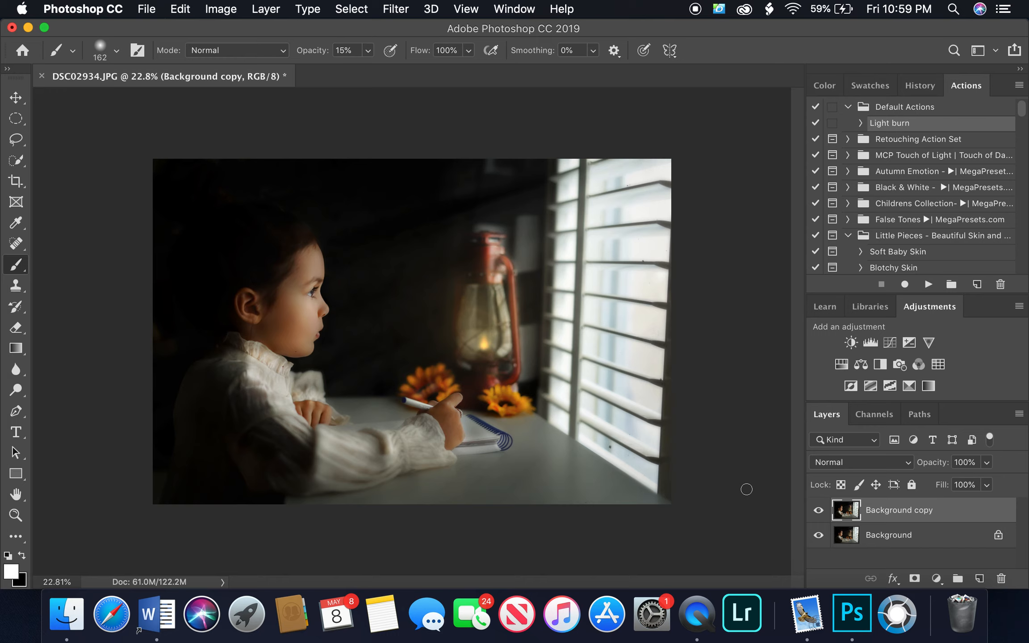
click(818, 510)
click(818, 510)
click(183, 10)
click(187, 29)
click(188, 11)
click(188, 27)
click(188, 10)
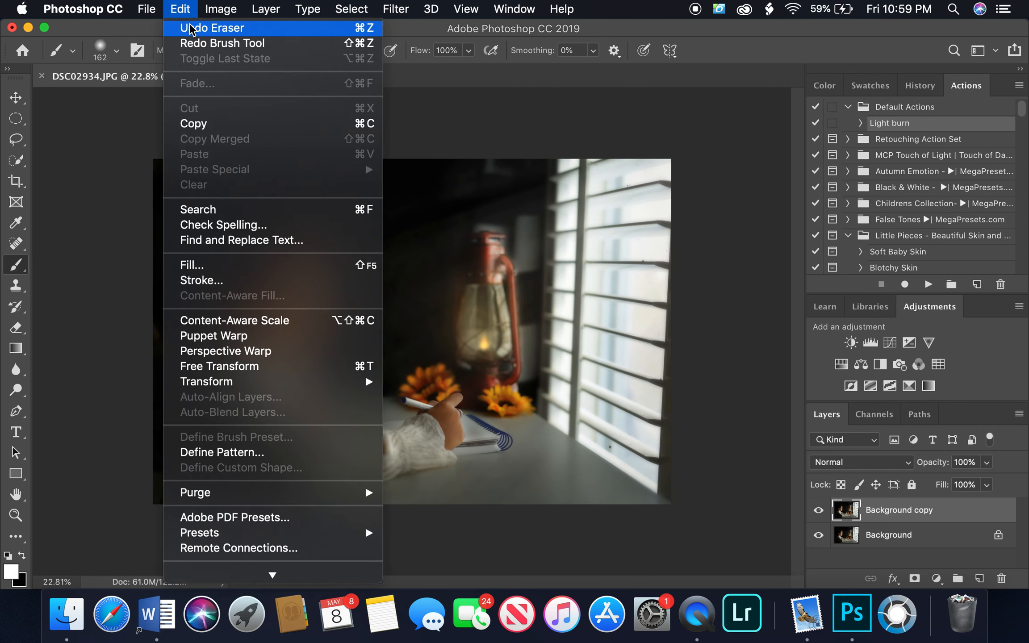
click(182, 11)
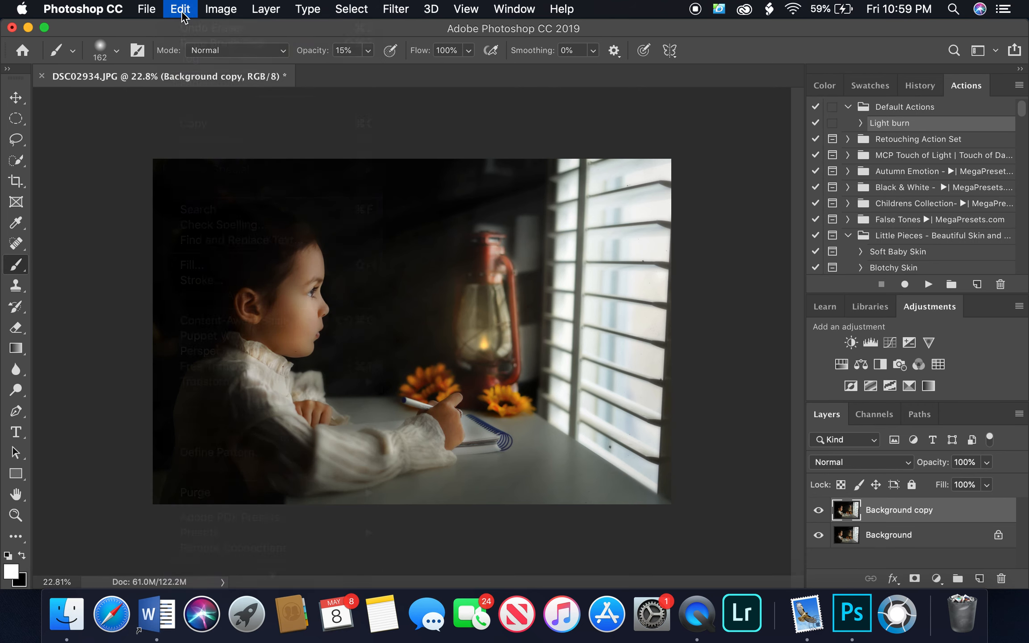
Lighten the notebook beside the girl's writing hand using the Dodge tool with a 156 px brush.
click(16, 390)
right_click(492, 438)
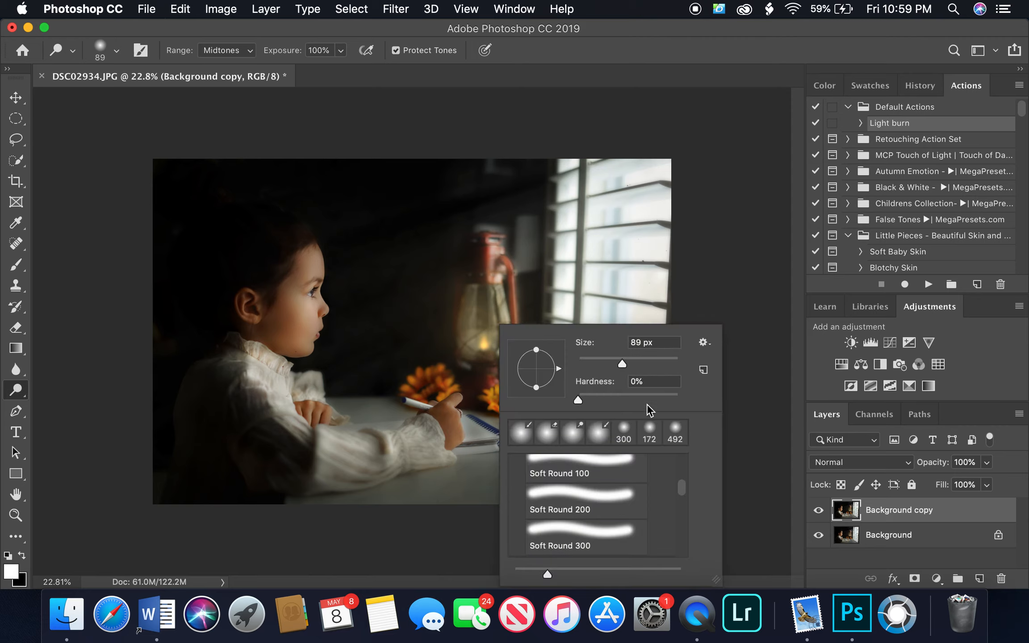
click(644, 358)
click(466, 446)
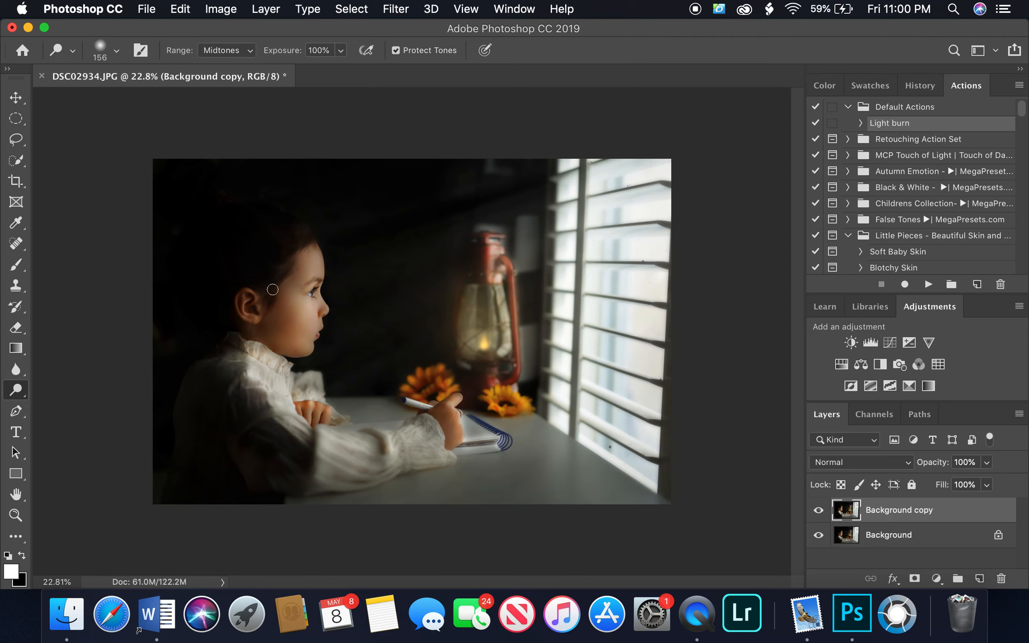
Lower the Background copy layer's opacity to 68%, comparing the image with the layer hidden and shown.
click(817, 512)
click(818, 512)
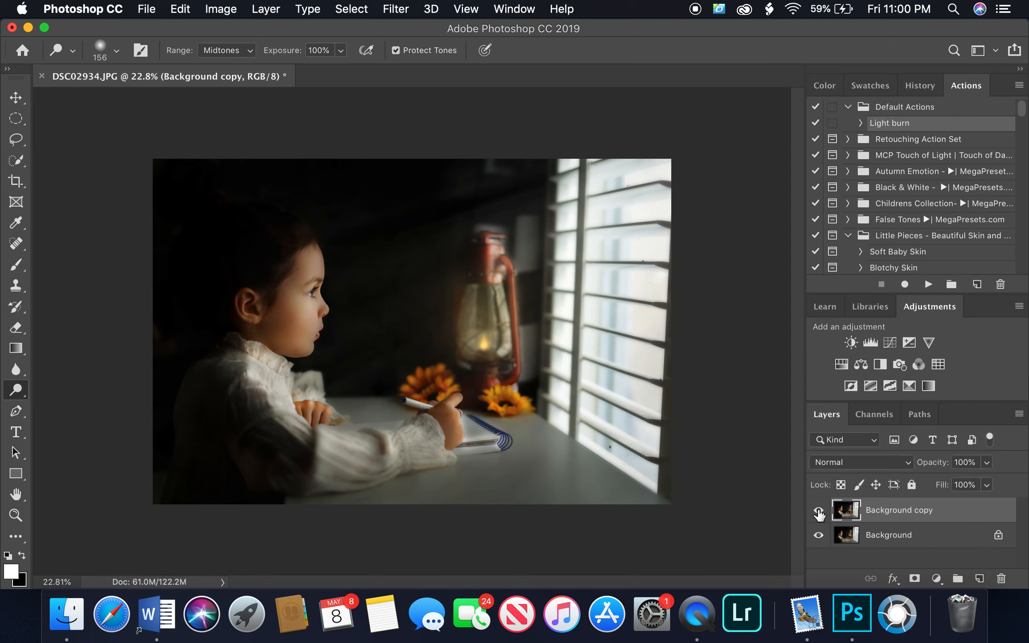
click(987, 463)
drag(967, 480, 963, 480)
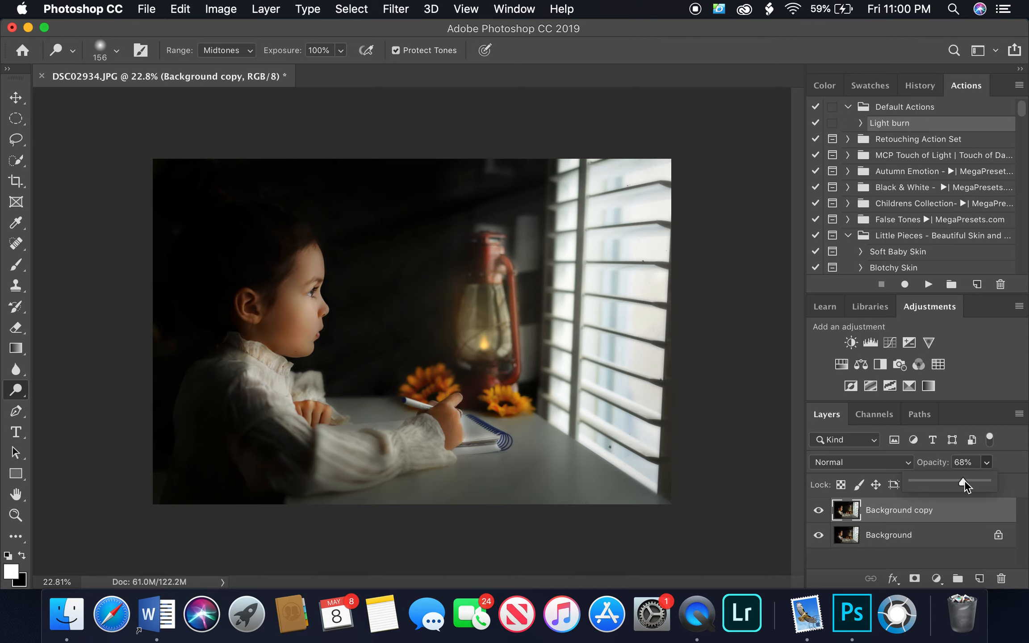
click(817, 511)
click(817, 512)
click(817, 513)
click(817, 513)
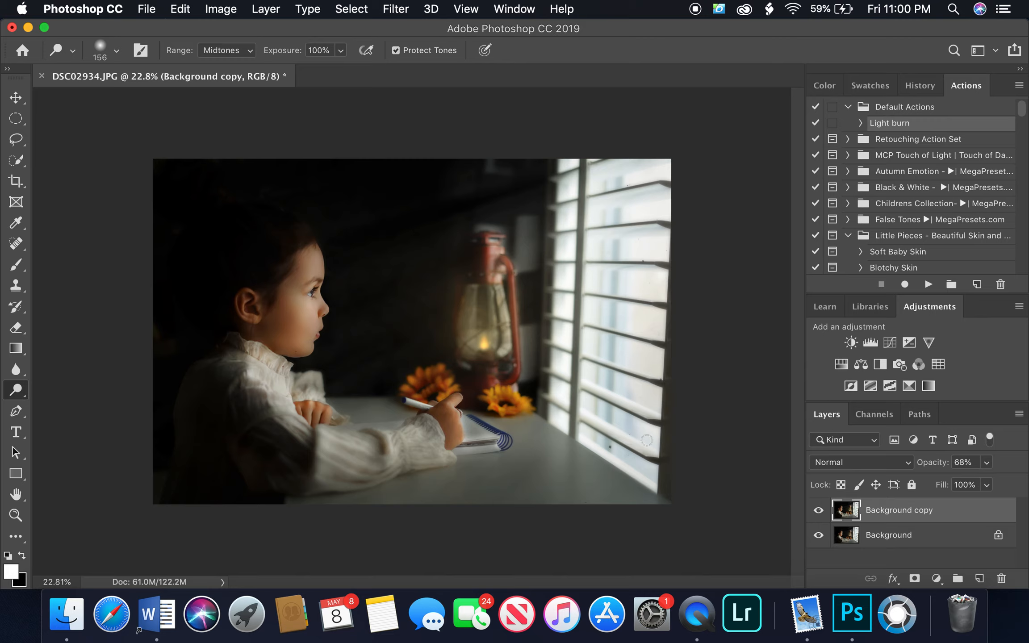
Remove the dark specks on the window blinds with the Spot Healing Brush and flatten the image.
key(j)
key(0)
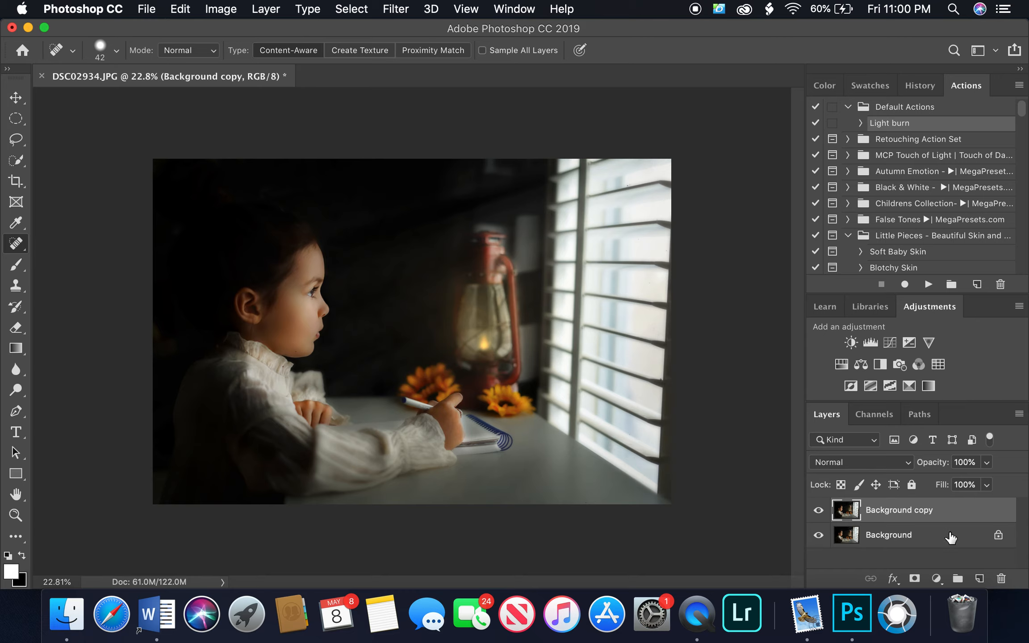
right_click(934, 535)
click(914, 541)
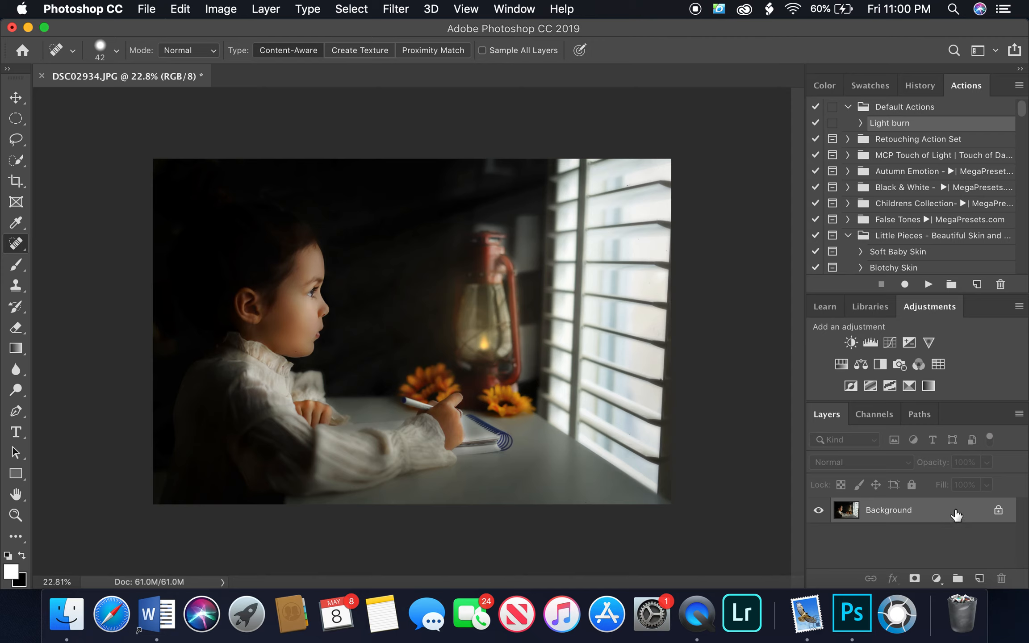
Duplicate the Background layer and place a 300 px feathered elliptical selection about 15 in wide around the girl and lantern.
drag(953, 523, 980, 580)
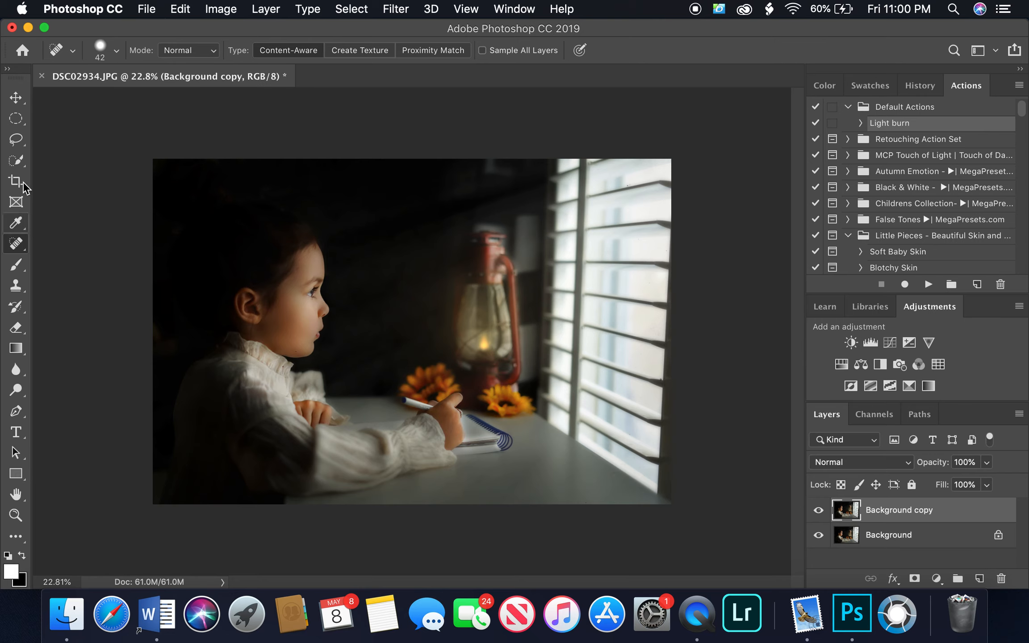
click(15, 118)
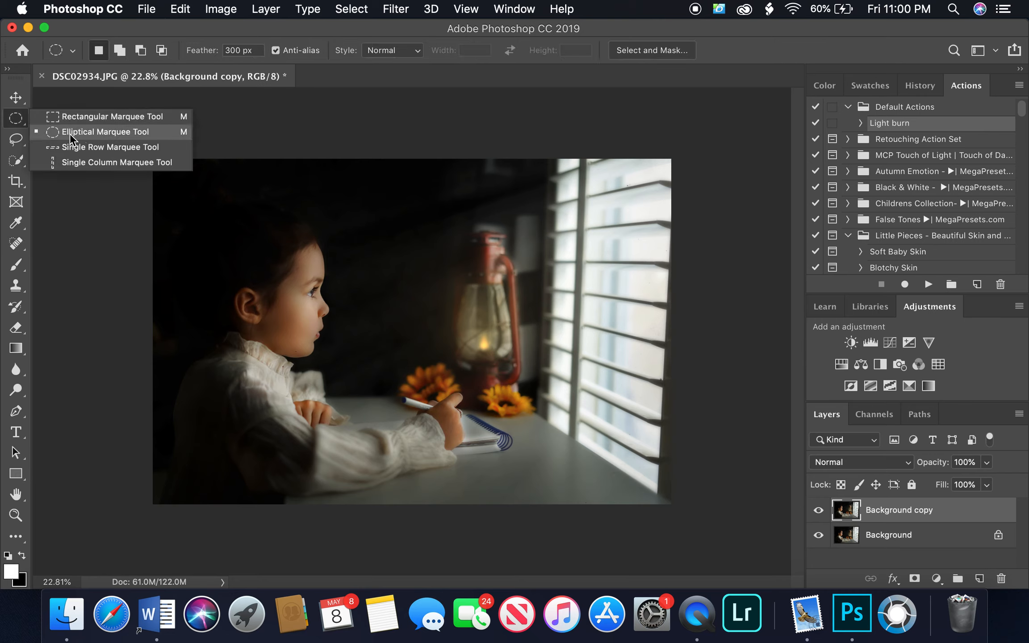
click(131, 135)
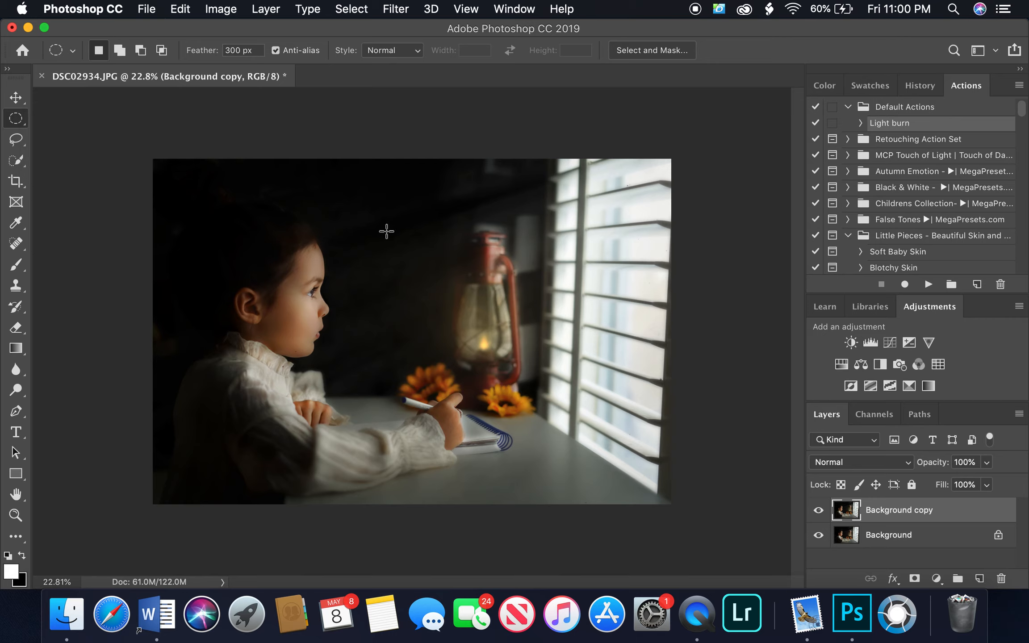
drag(190, 167, 667, 523)
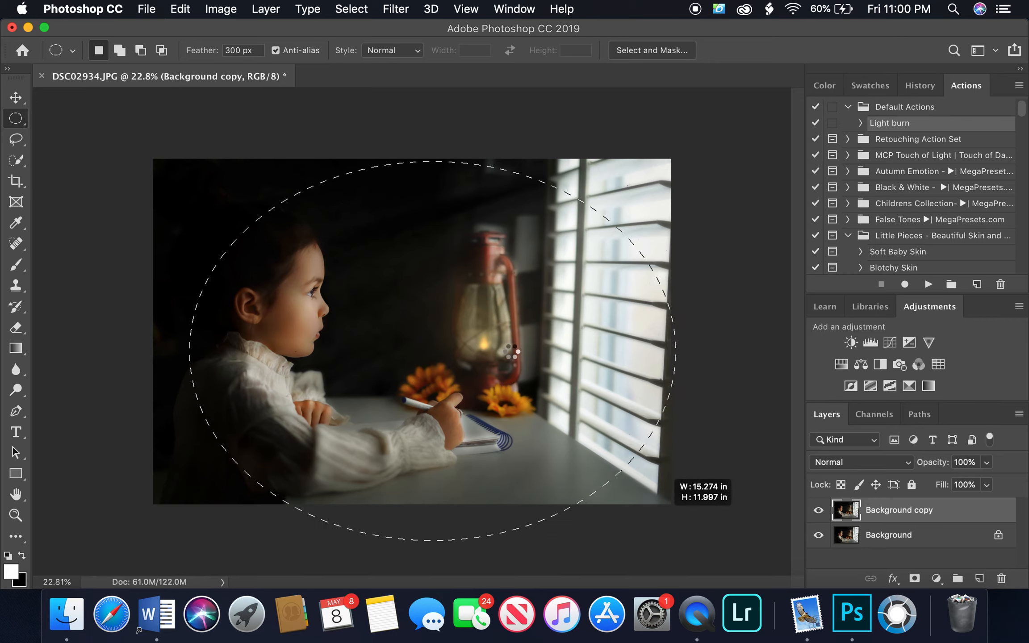
mouse_move(500, 342)
mouse_down()
mouse_move(472, 319)
mouse_move(490, 323)
mouse_up()
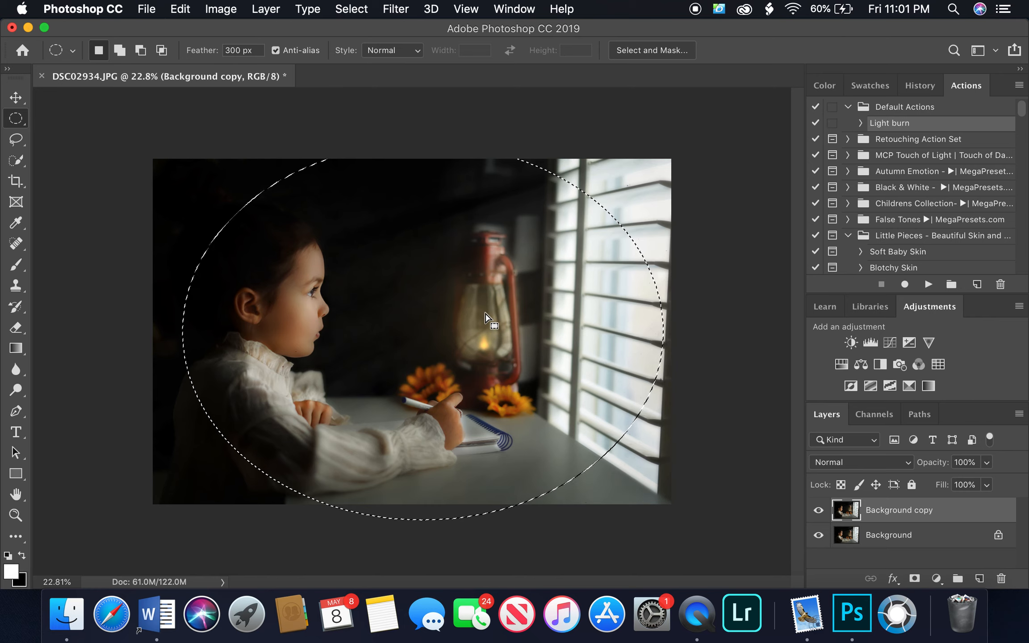
Invert the selection and darken the image's edges with a Curves adjustment layer, mapping input 152 to output 69.
click(359, 10)
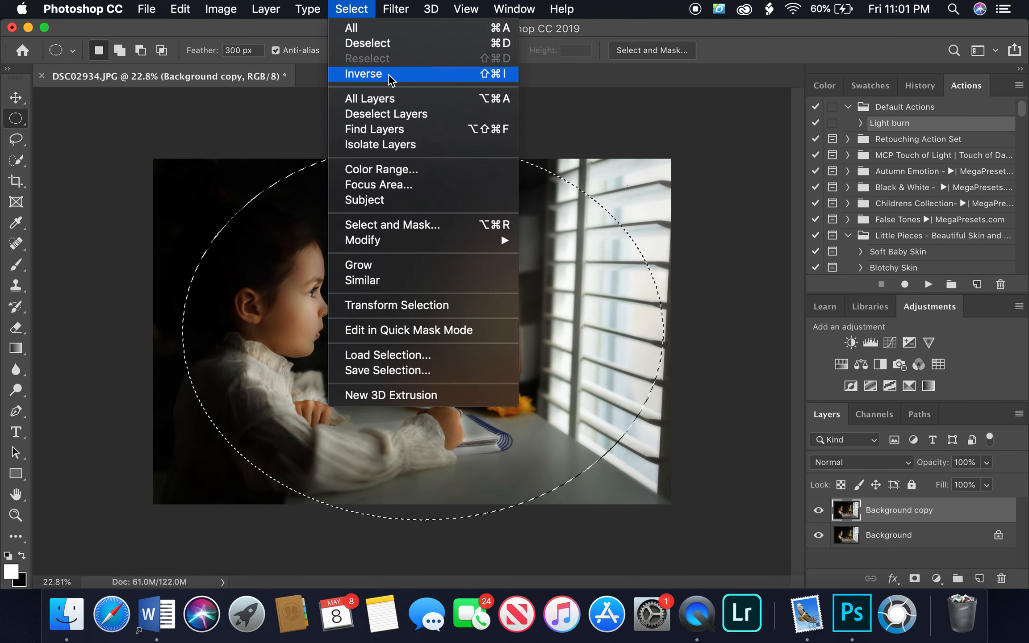
click(364, 73)
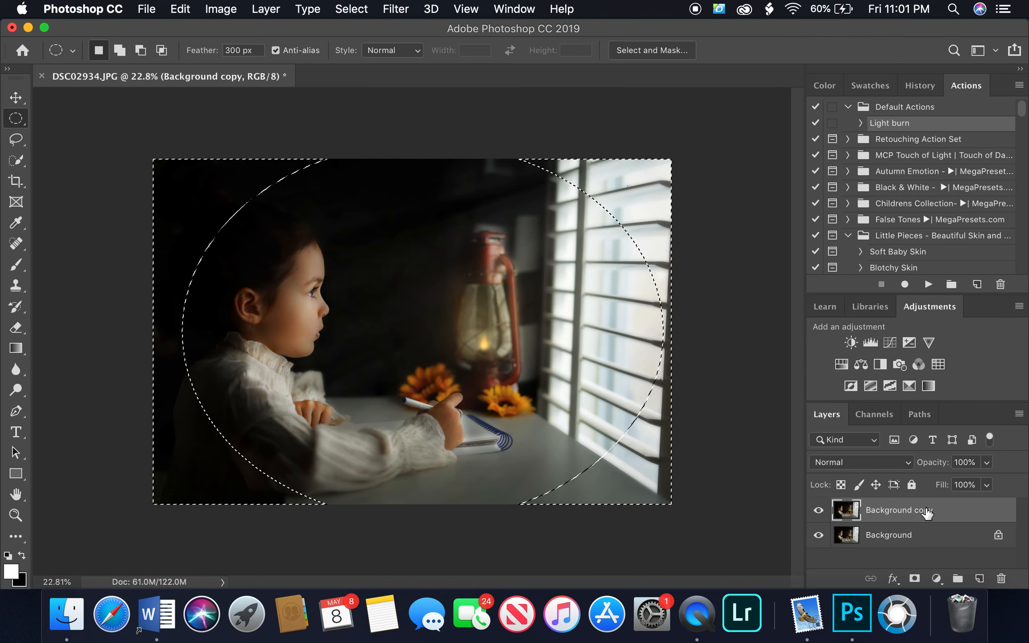
click(936, 578)
click(934, 349)
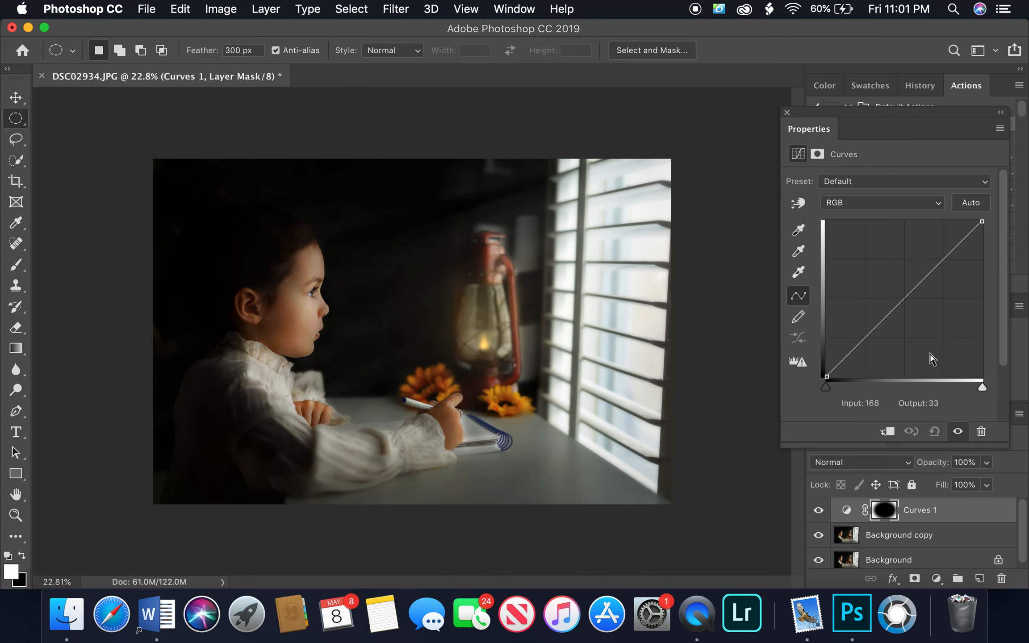
drag(910, 292, 920, 335)
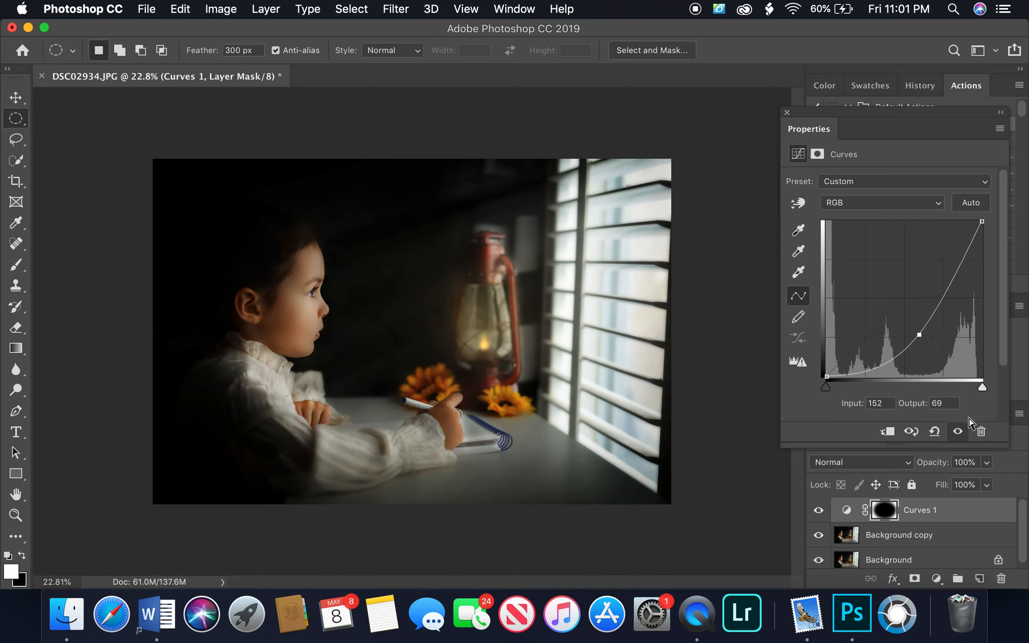
Compare the edge darkening on and off, and reduce the Curves 1 layer's opacity to 89%.
click(958, 432)
click(957, 432)
click(957, 431)
click(958, 431)
click(787, 113)
click(986, 462)
drag(990, 481, 979, 480)
click(987, 463)
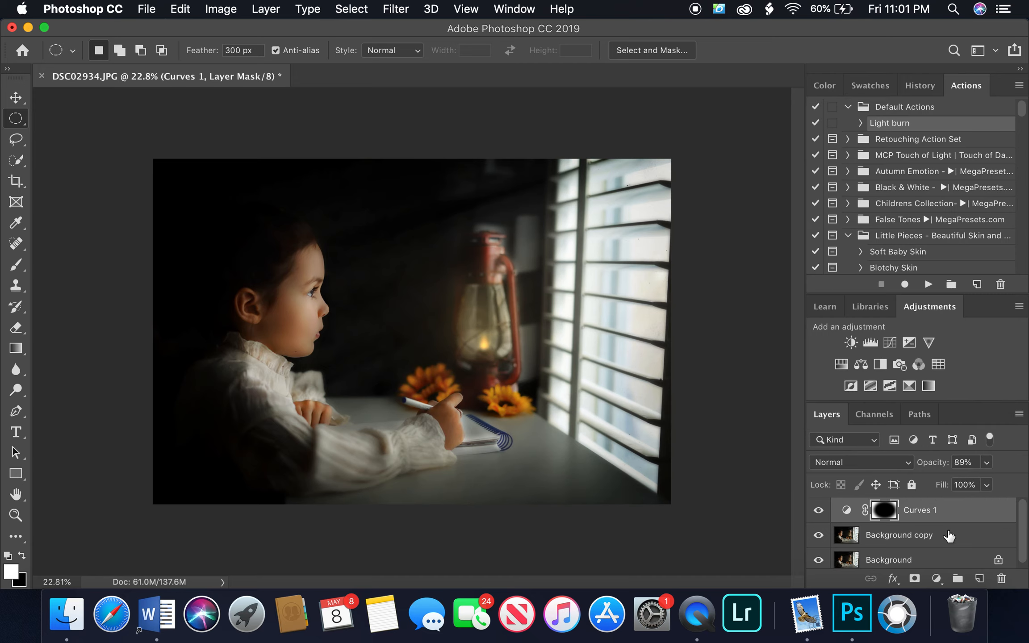
Erase the Curves darkening over the window blinds with a 396 px soft eraser and flatten the image.
click(16, 327)
right_click(596, 290)
drag(759, 323, 767, 323)
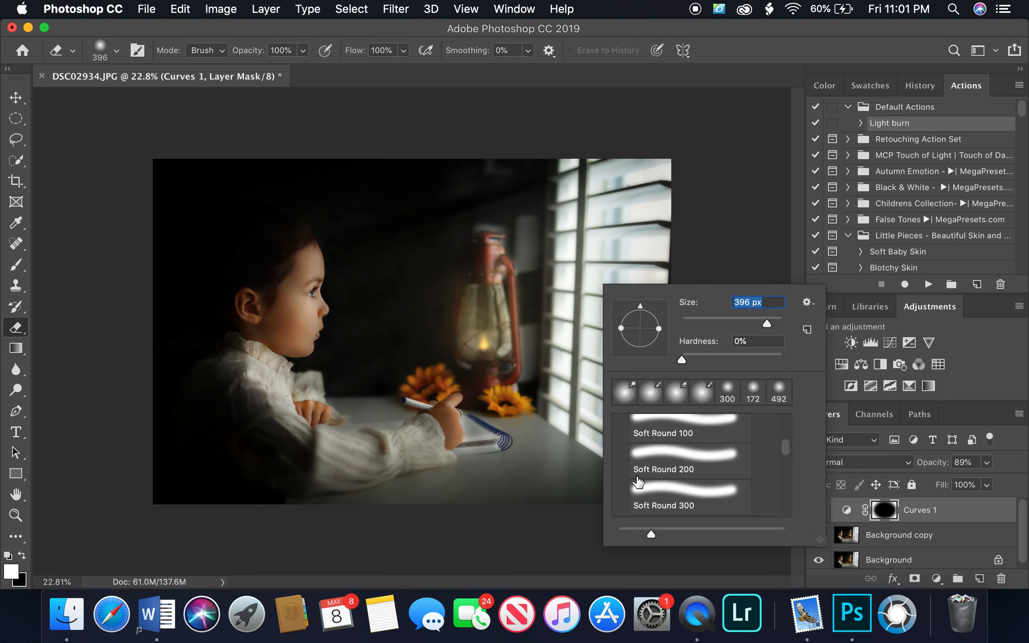
click(579, 283)
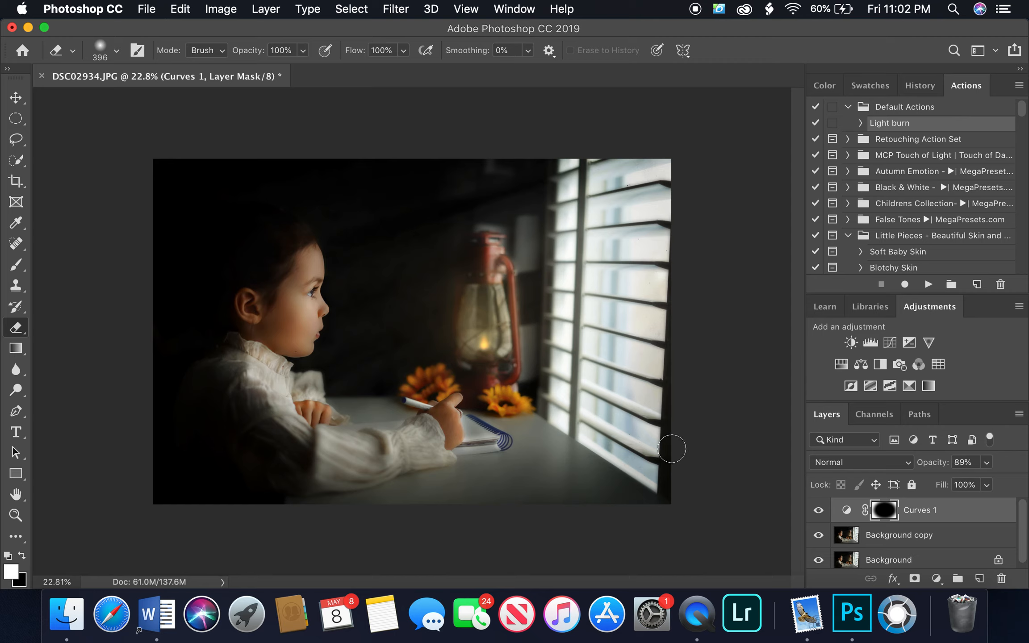
right_click(915, 554)
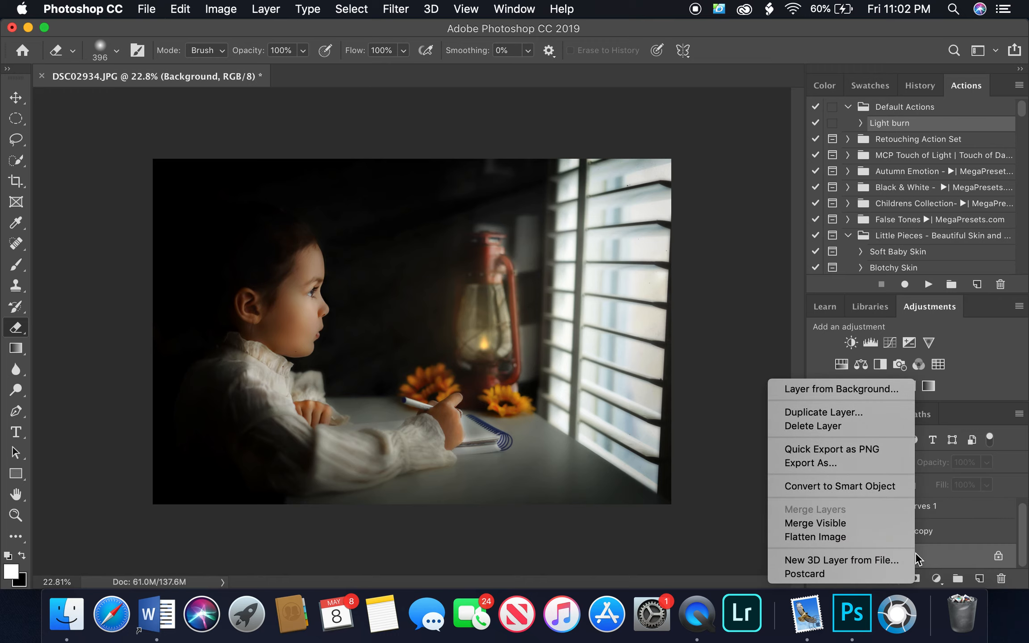
click(851, 542)
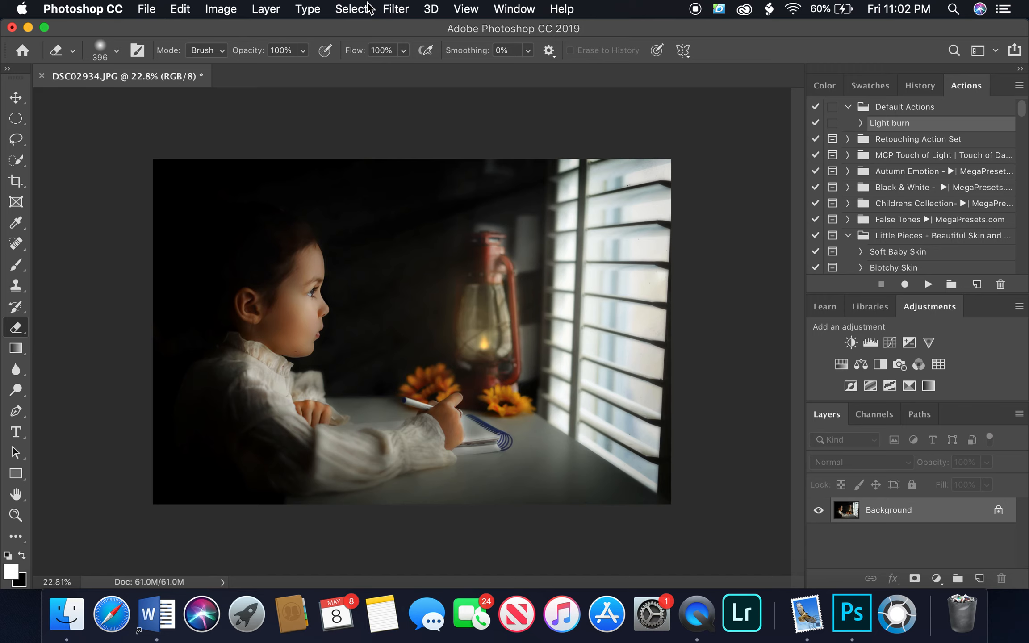
Apply the Kodak Kodachrome 25 (sharp) slide film preset in Exposure X5 and turn off its Color adjustments.
click(394, 10)
mouse_move(433, 374)
click(628, 373)
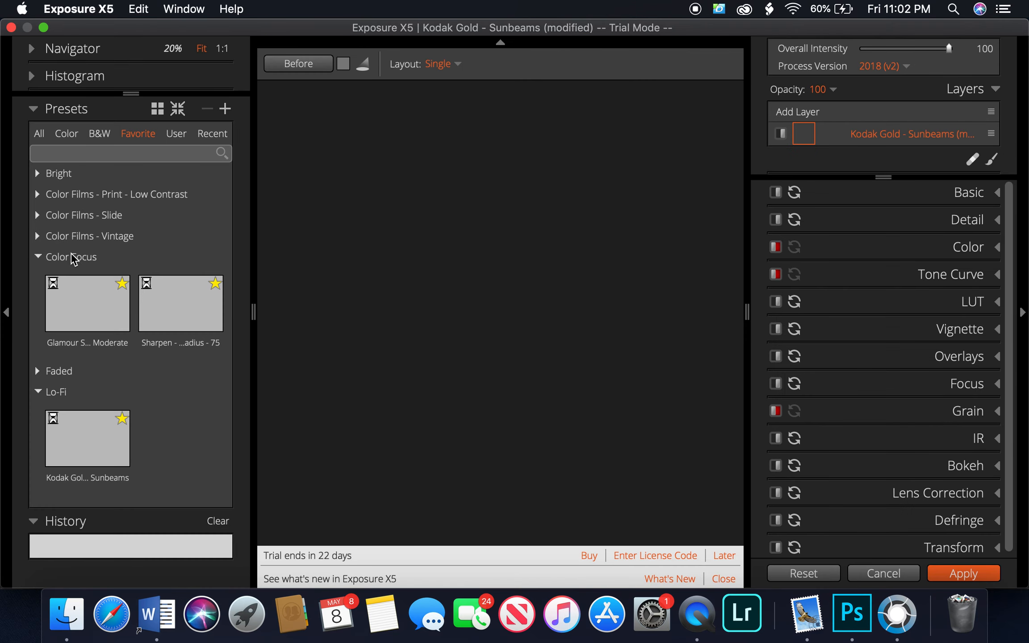
click(39, 258)
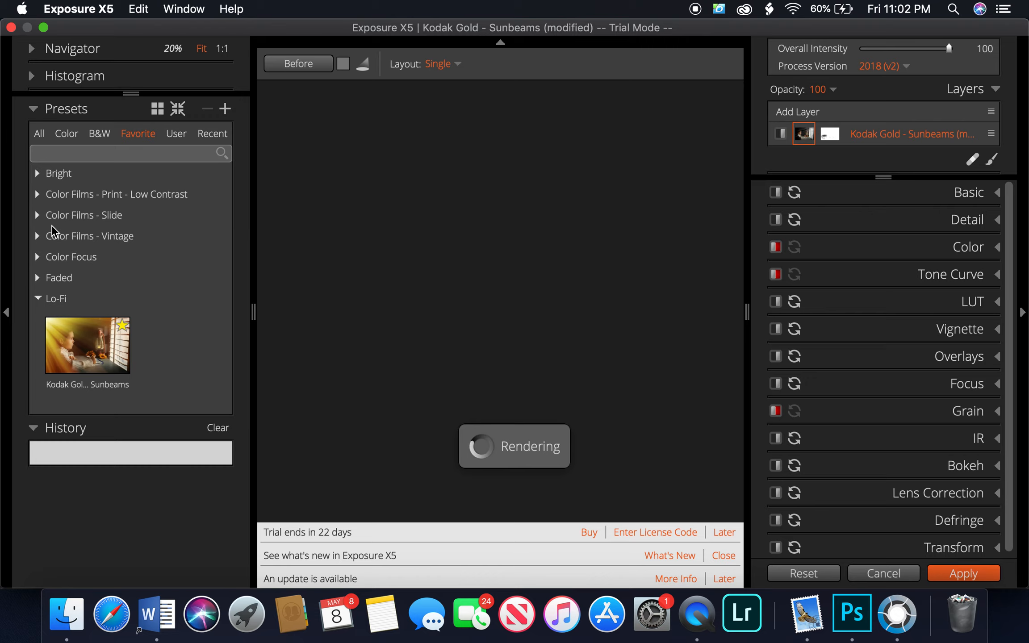
click(36, 215)
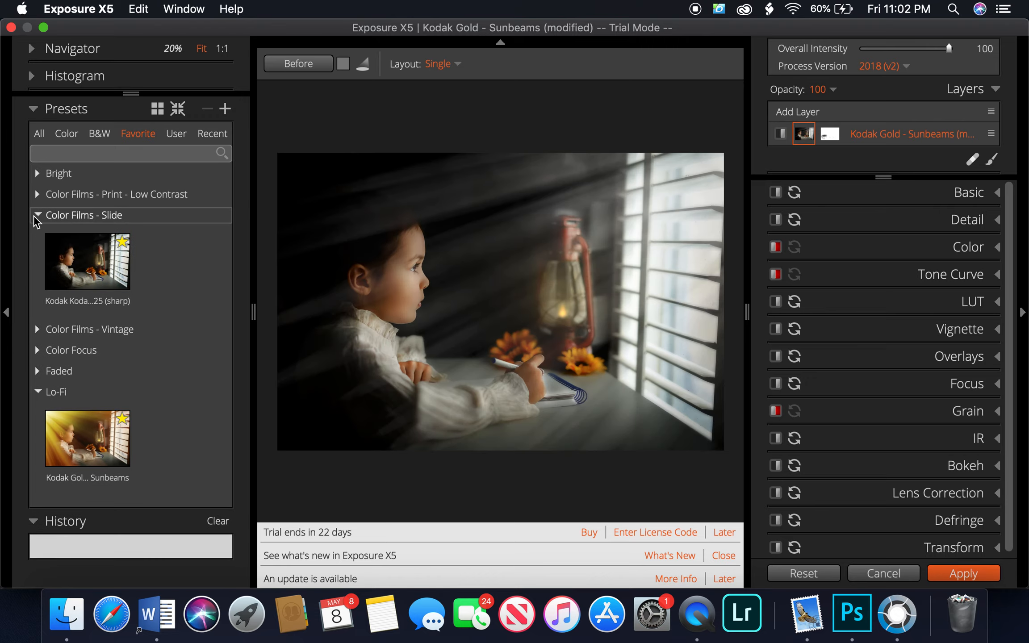
click(86, 279)
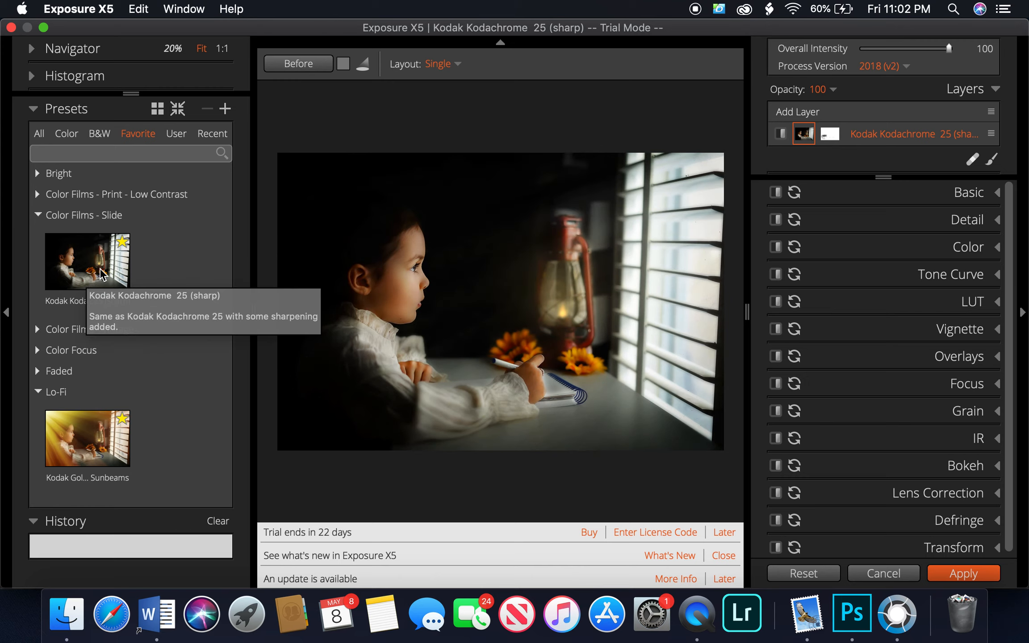
click(99, 268)
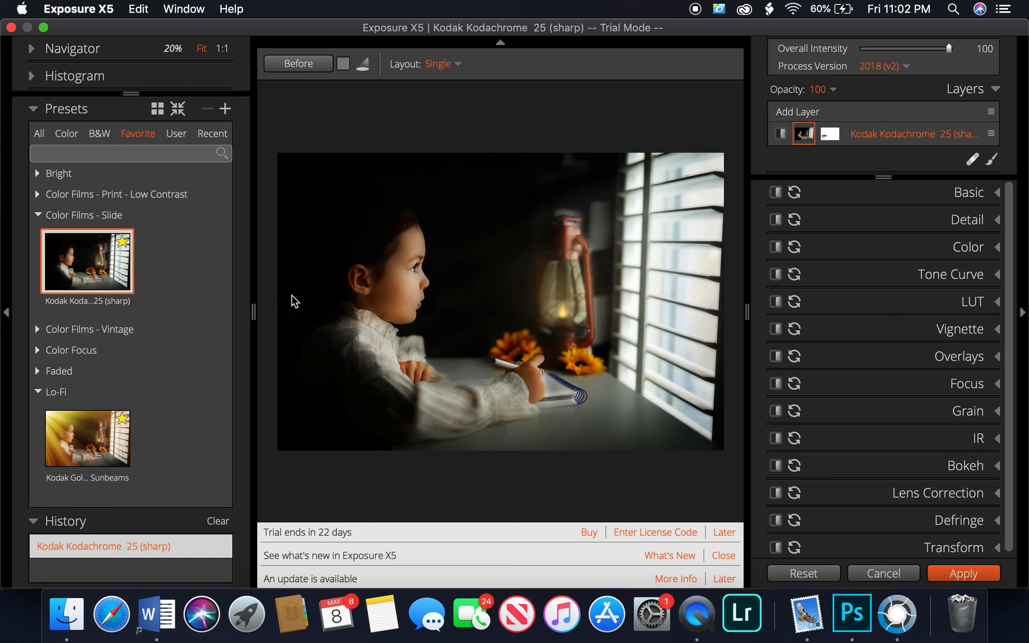
click(776, 247)
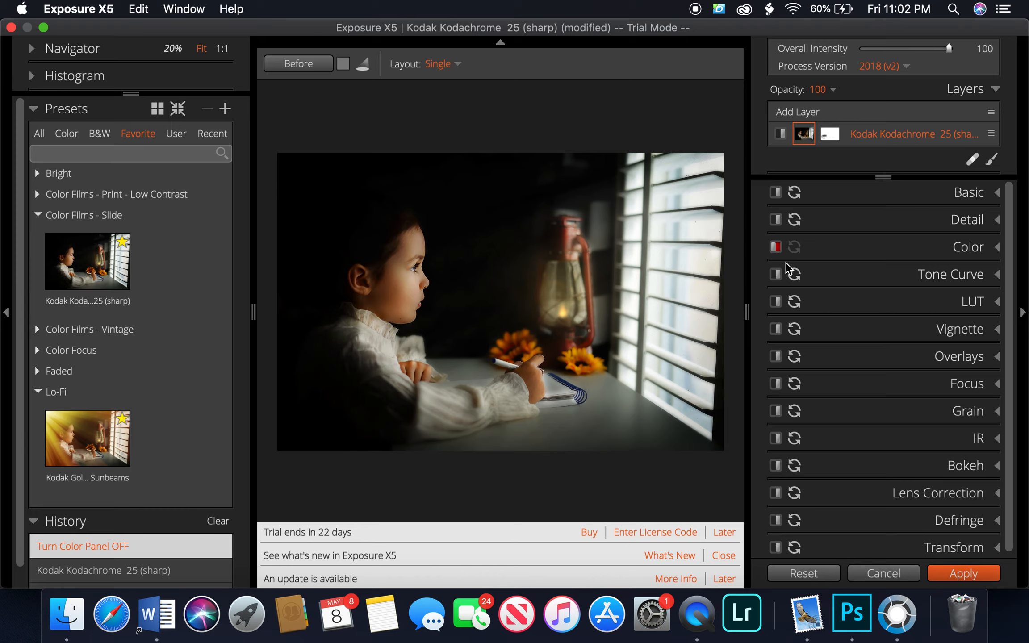
Turn off the preset's Grain adjustments, apply the effect to the photo, and hide the resulting layer with a black mask.
click(776, 411)
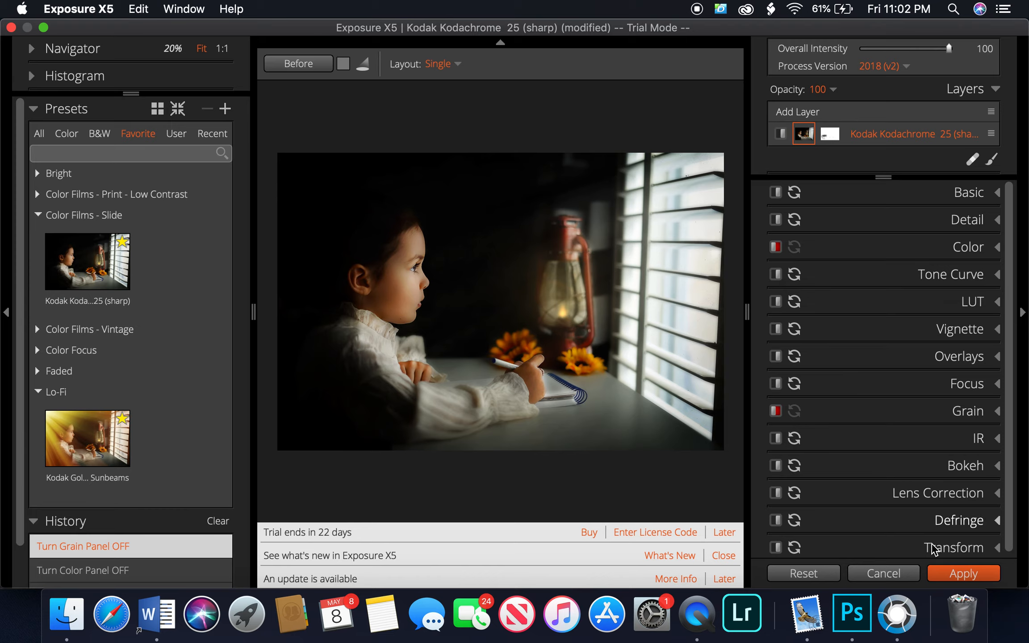
click(964, 574)
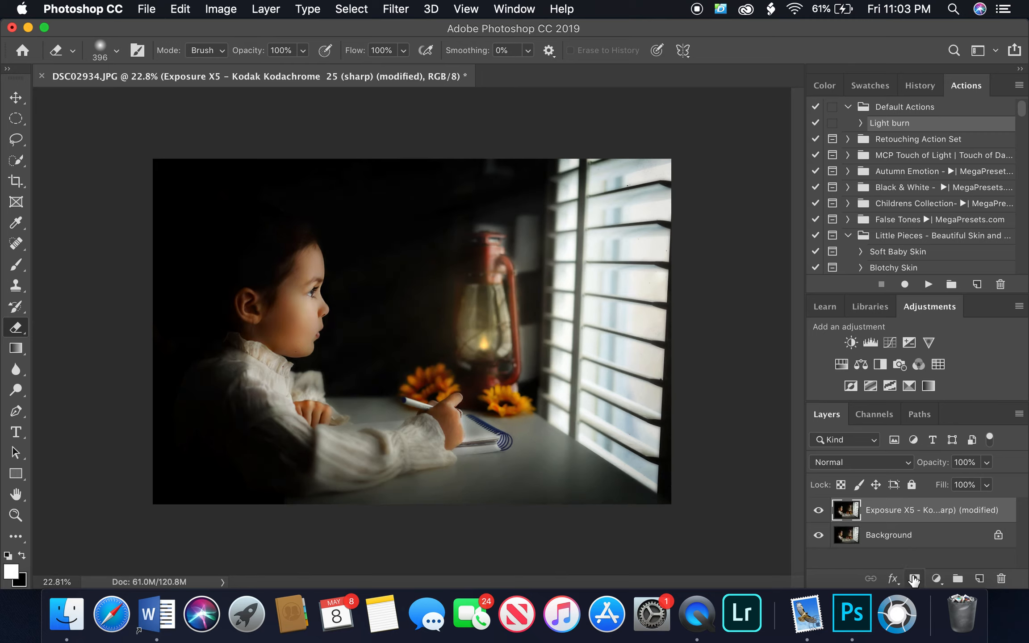
alt+click(914, 580)
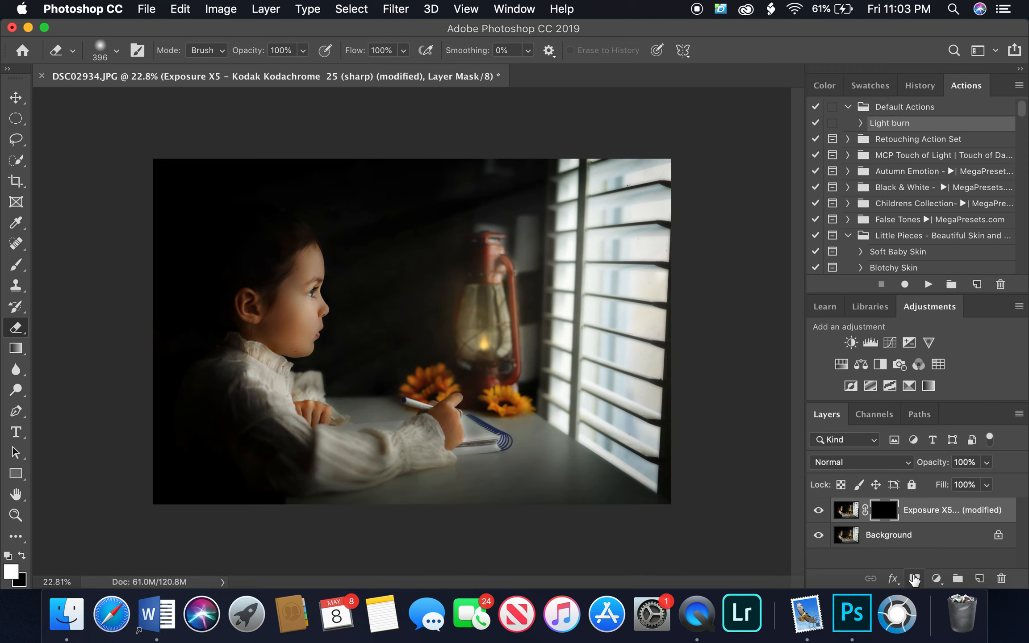
Reveal the film effect on the girl's face, hands, sunflowers and lantern by painting the mask with a 476 px soft brush at 100% opacity.
click(16, 265)
right_click(325, 253)
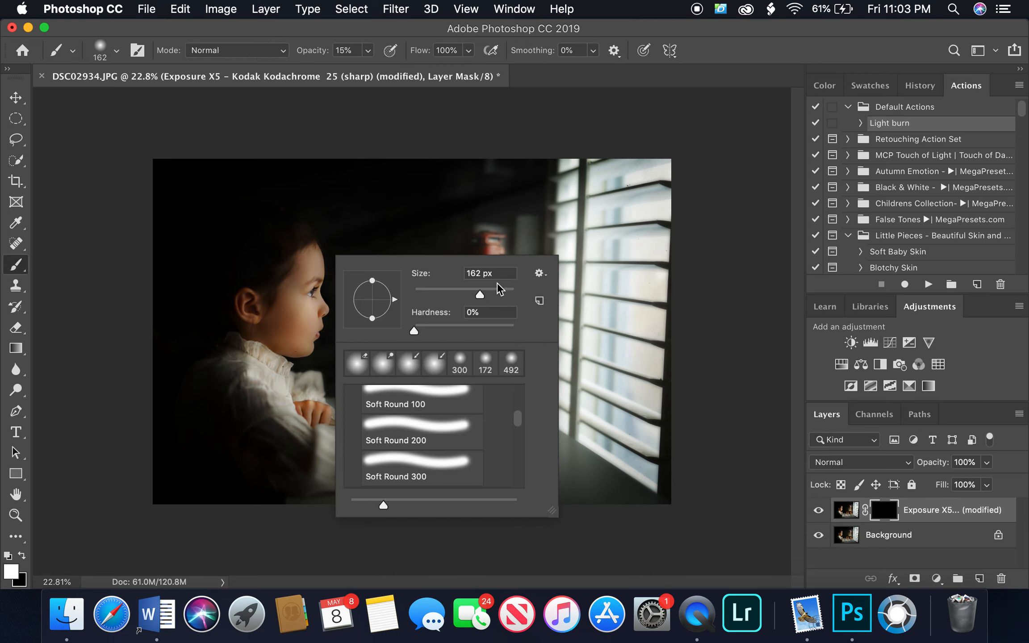
click(504, 293)
click(368, 51)
drag(366, 71, 474, 76)
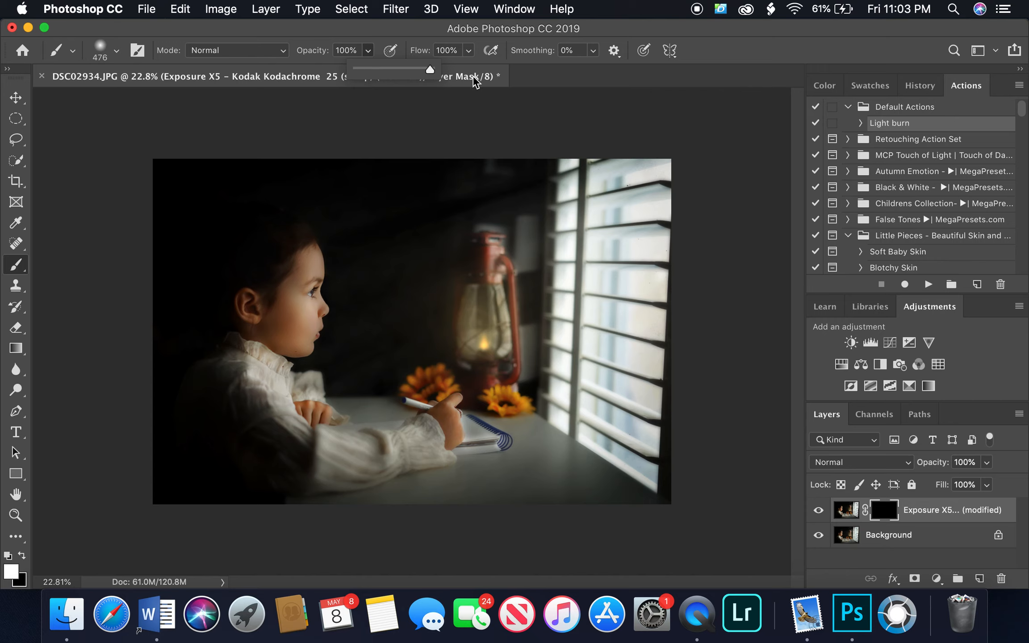
click(296, 243)
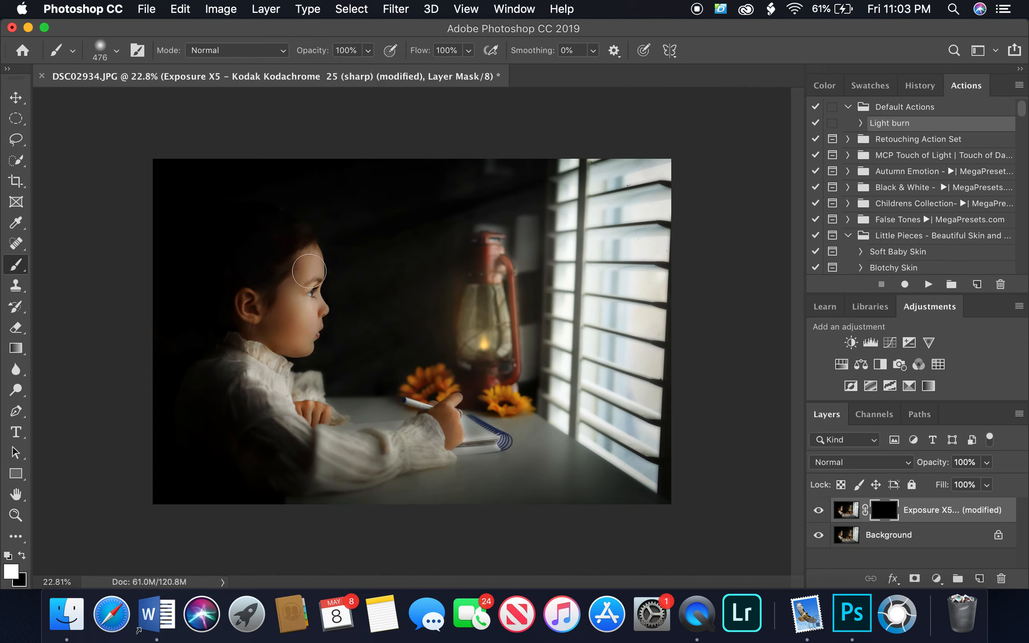
mouse_move(235, 295)
mouse_down()
mouse_move(259, 317)
mouse_move(279, 296)
mouse_move(286, 255)
mouse_move(302, 260)
mouse_move(286, 324)
mouse_move(250, 346)
mouse_up()
mouse_move(395, 416)
mouse_down()
mouse_move(436, 414)
mouse_move(407, 404)
mouse_move(454, 411)
mouse_move(456, 439)
mouse_move(447, 393)
mouse_move(417, 385)
mouse_move(438, 375)
mouse_up()
mouse_move(521, 406)
mouse_down()
mouse_move(481, 354)
mouse_move(497, 389)
mouse_move(502, 319)
mouse_move(484, 241)
mouse_move(474, 251)
mouse_move(474, 394)
mouse_move(456, 321)
mouse_move(475, 242)
mouse_move(489, 243)
mouse_move(506, 286)
mouse_move(508, 369)
mouse_move(470, 387)
mouse_move(480, 388)
mouse_move(470, 372)
mouse_move(477, 386)
mouse_move(437, 385)
mouse_move(440, 374)
mouse_move(411, 386)
mouse_move(431, 412)
mouse_up()
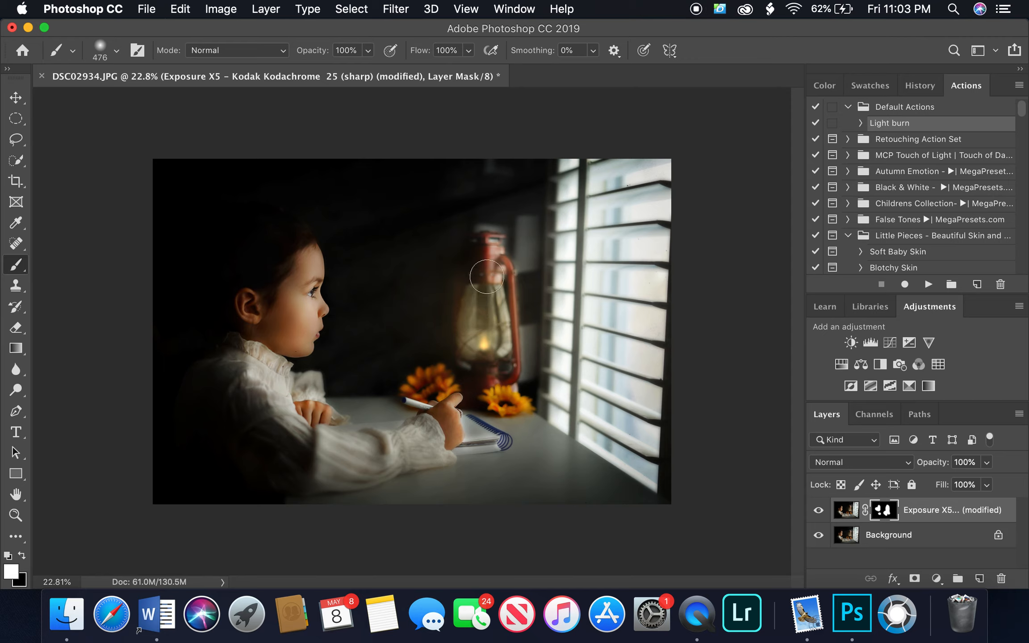
mouse_move(495, 247)
mouse_down()
mouse_move(499, 274)
mouse_move(484, 255)
mouse_move(472, 266)
mouse_move(485, 305)
mouse_up()
Reduce the Exposure X5 layer's opacity to 80% and flatten the image.
scroll(288, 245, up, 5)
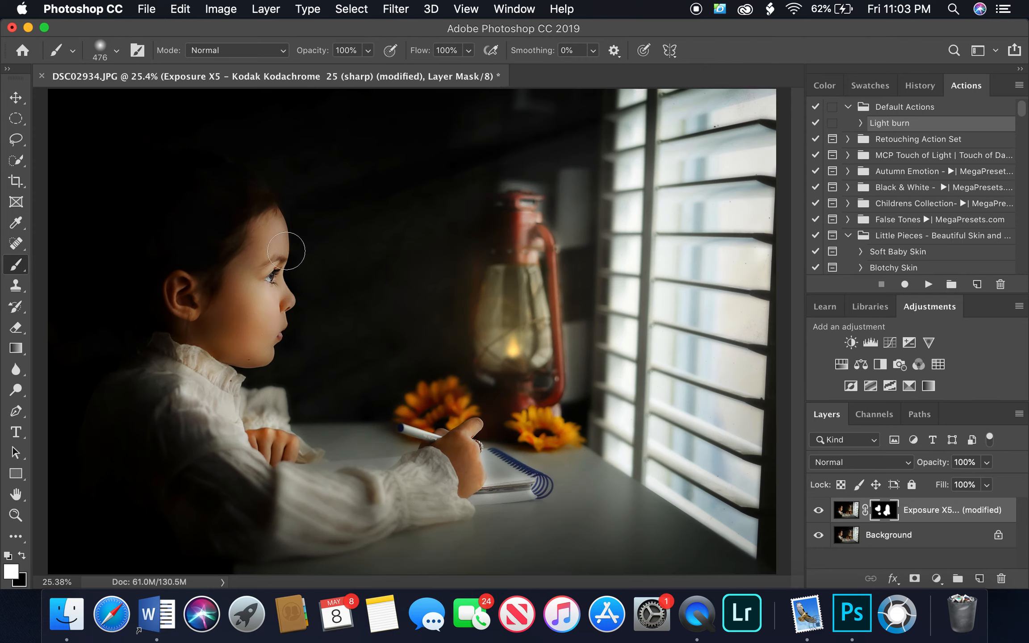
scroll(304, 263, up, 3)
scroll(304, 263, left, 5)
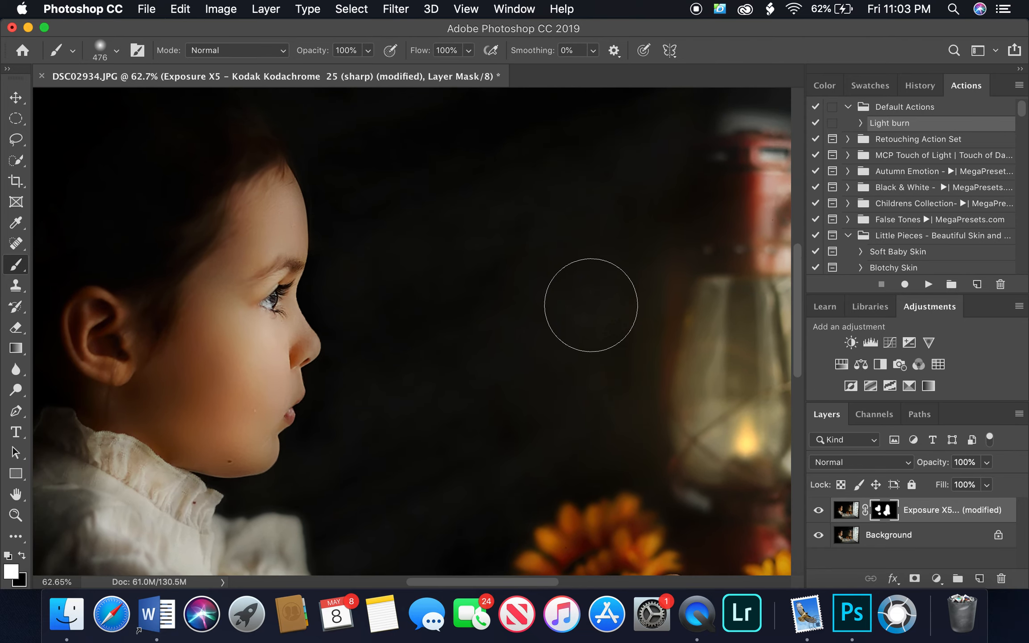
click(986, 463)
drag(986, 482, 974, 488)
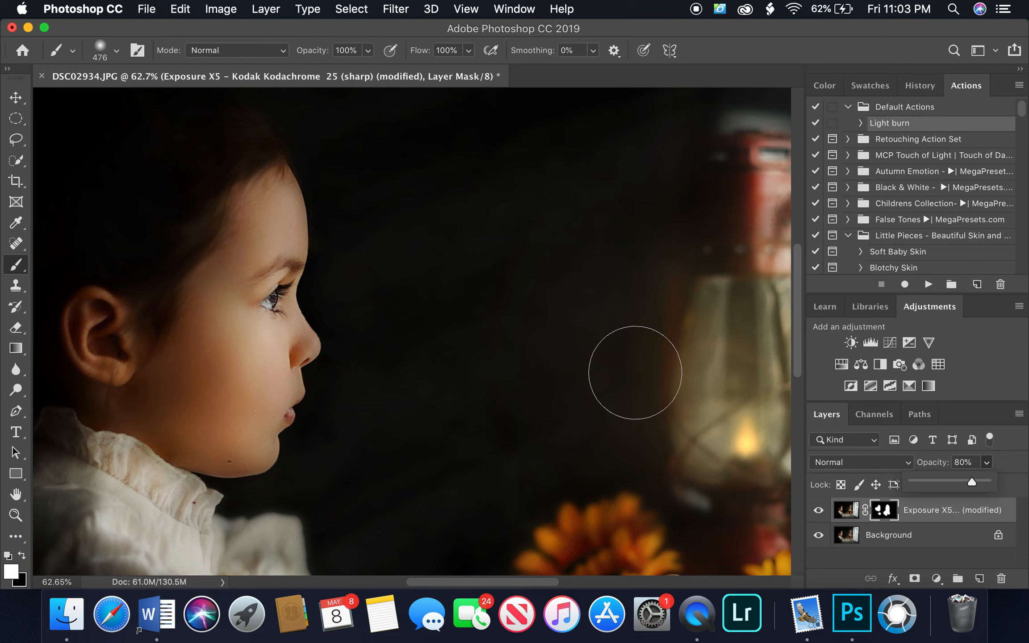
scroll(635, 373, down, 5)
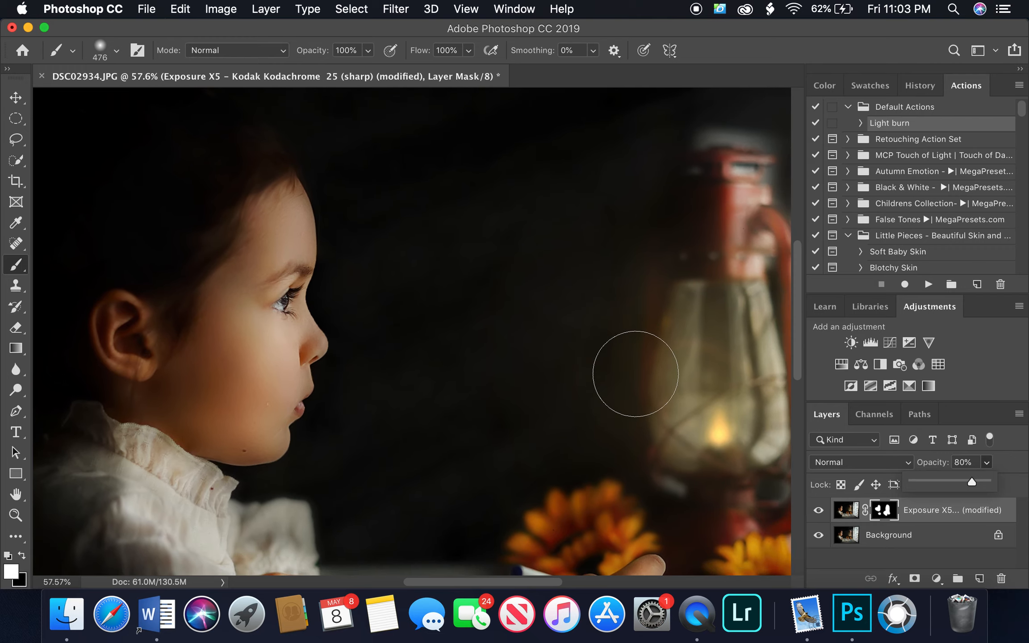
scroll(635, 373, down, 2)
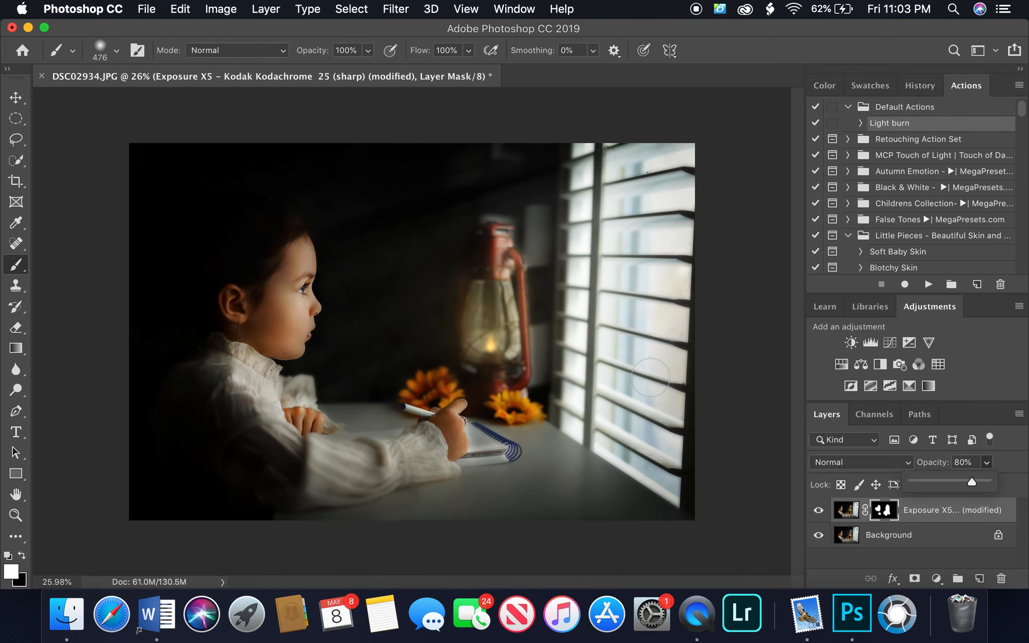
right_click(936, 538)
click(882, 537)
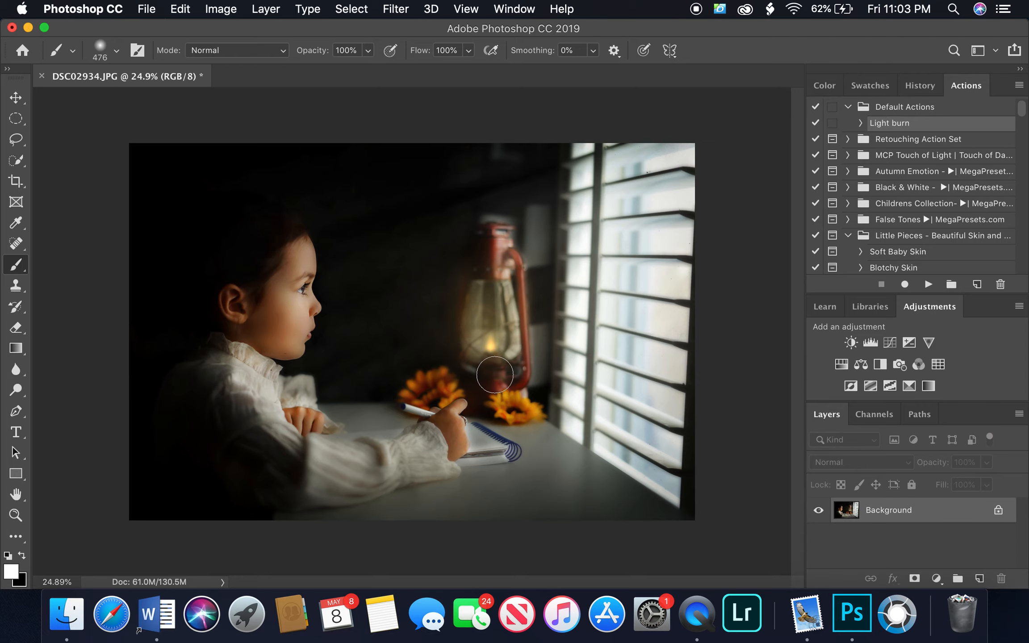
Remove the small specks on the girl's cheek and blouse collar with the Spot Healing Brush at size 42.
scroll(495, 374, up, 4)
scroll(495, 374, up, 4)
scroll(493, 368, left, 5)
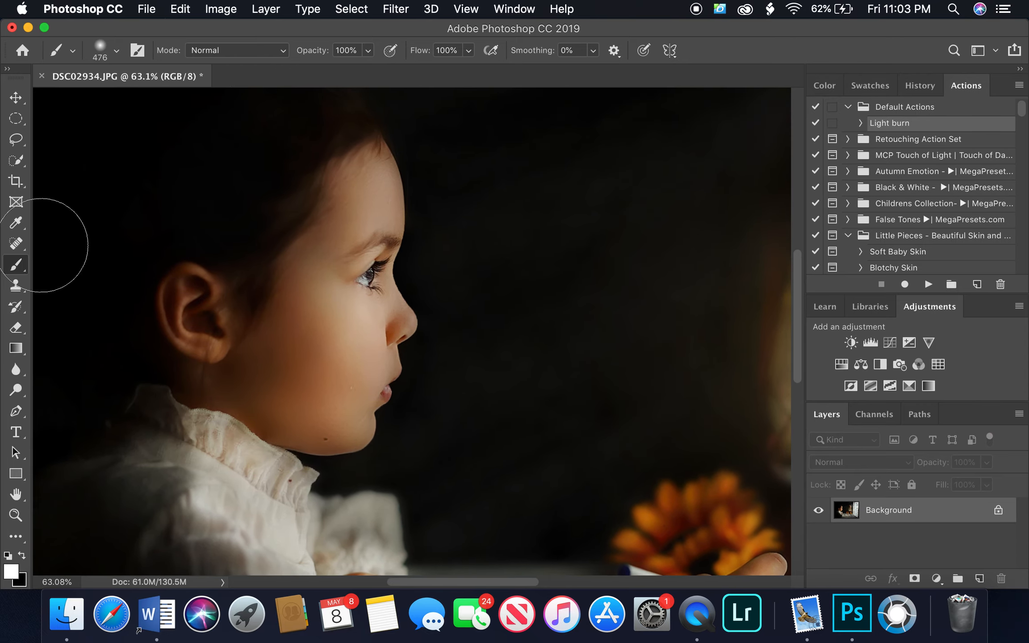
click(16, 244)
right_click(25, 246)
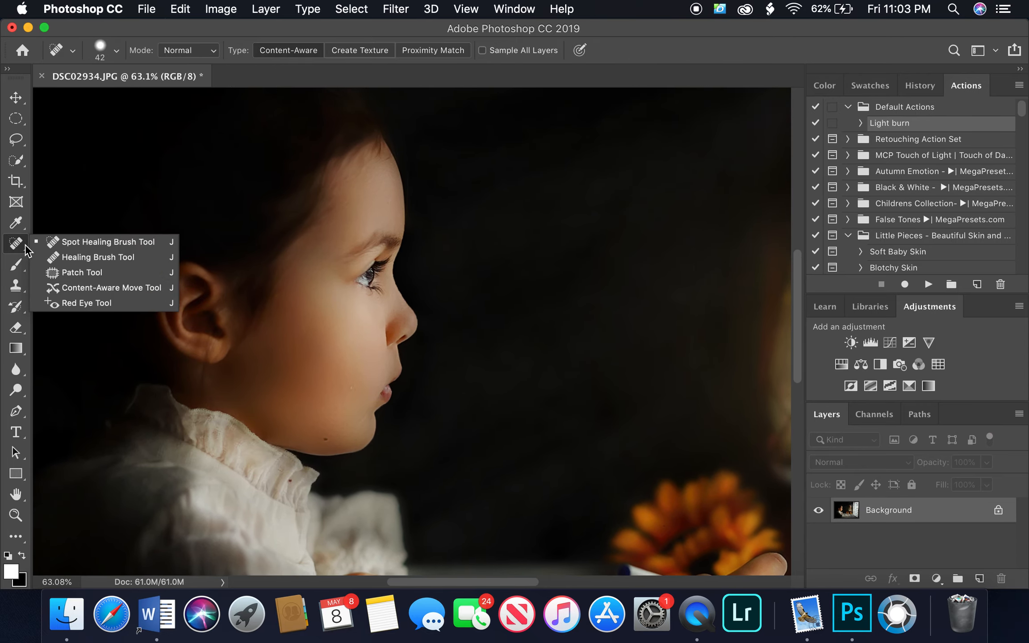
click(106, 243)
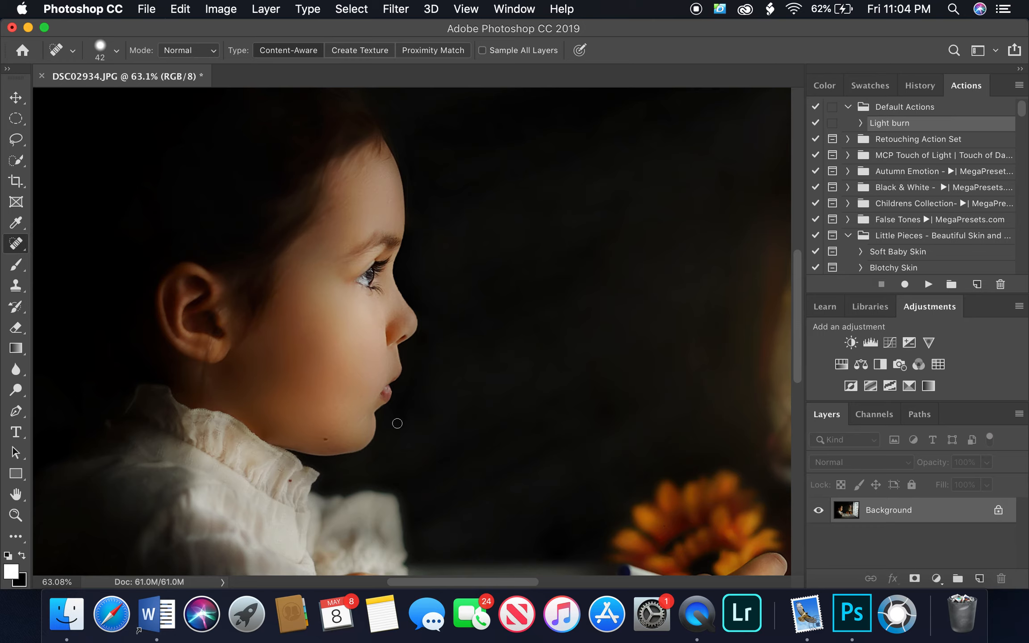
scroll(399, 416, up, 3)
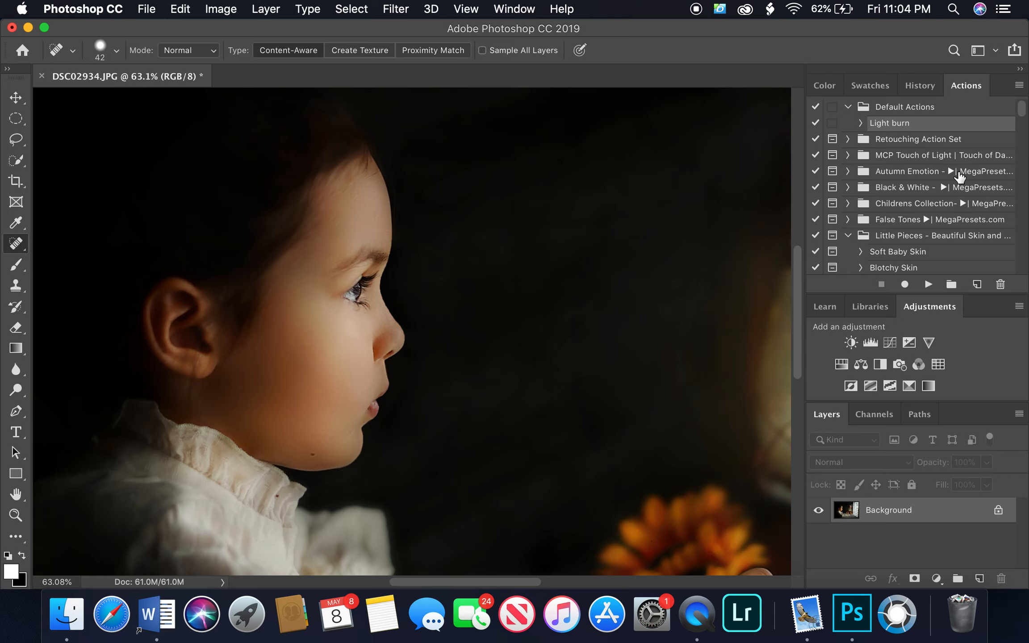
Run the Sharpen action from Little Pieces - Workflow Actions and brush the sharpening onto the girl's eye at size 81.
scroll(962, 219, down, 4)
scroll(963, 220, down, 10)
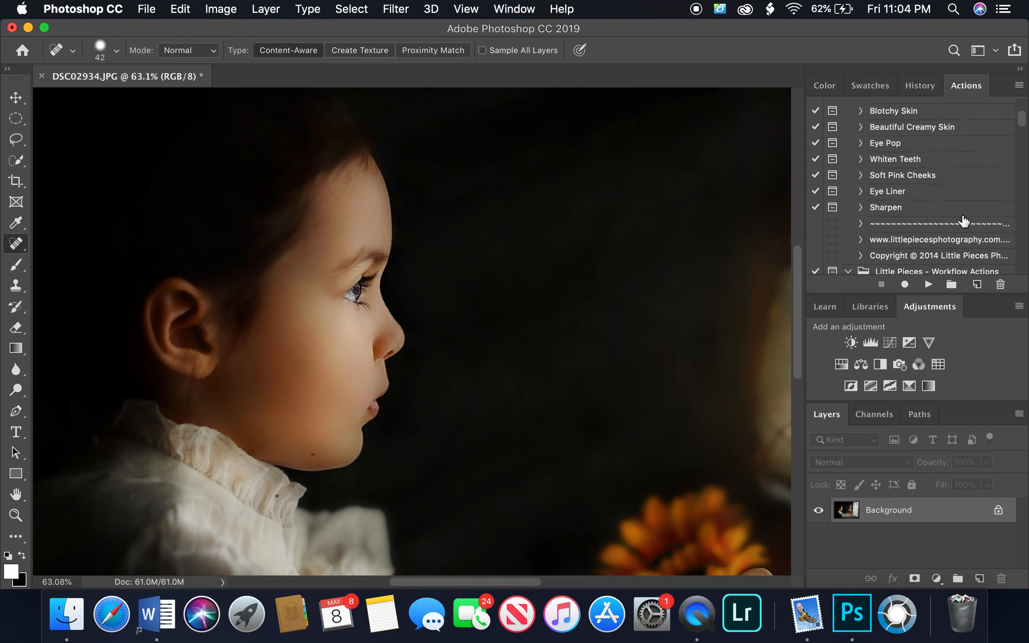
scroll(964, 222, down, 3)
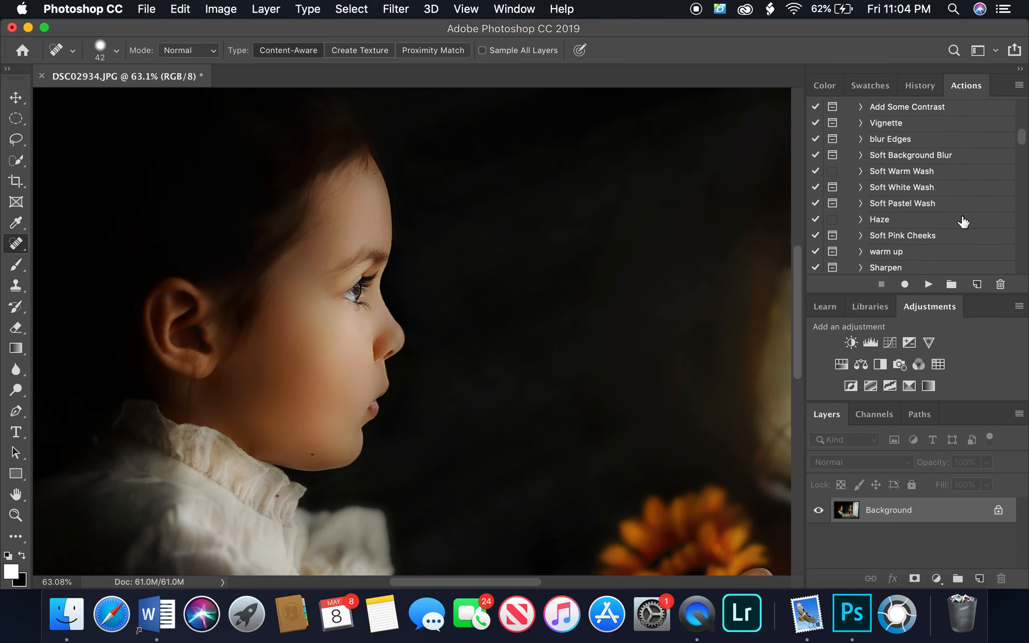
scroll(963, 221, down, 2)
click(915, 229)
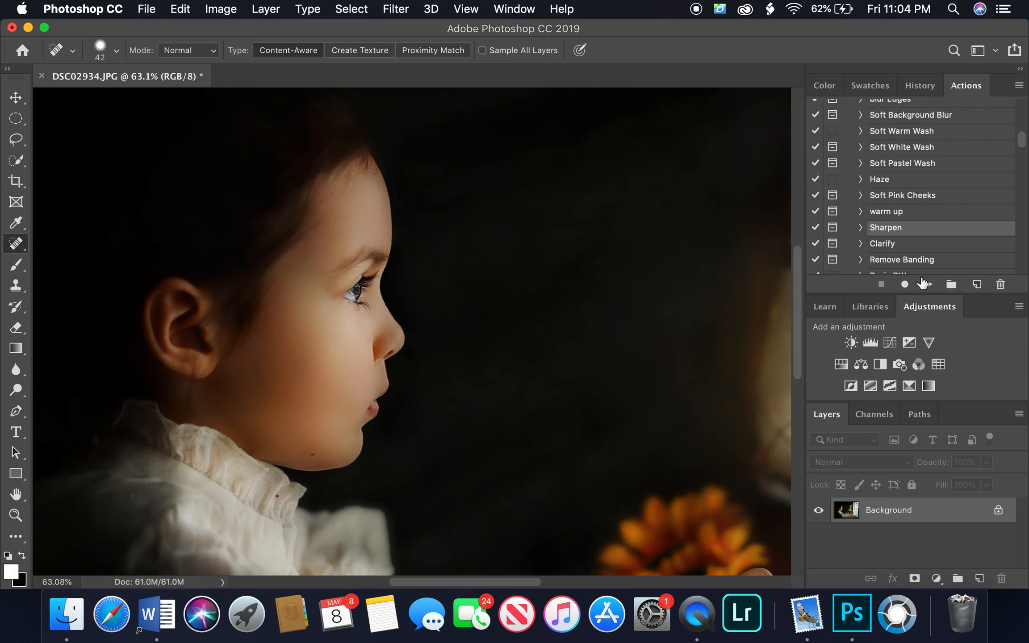
click(933, 285)
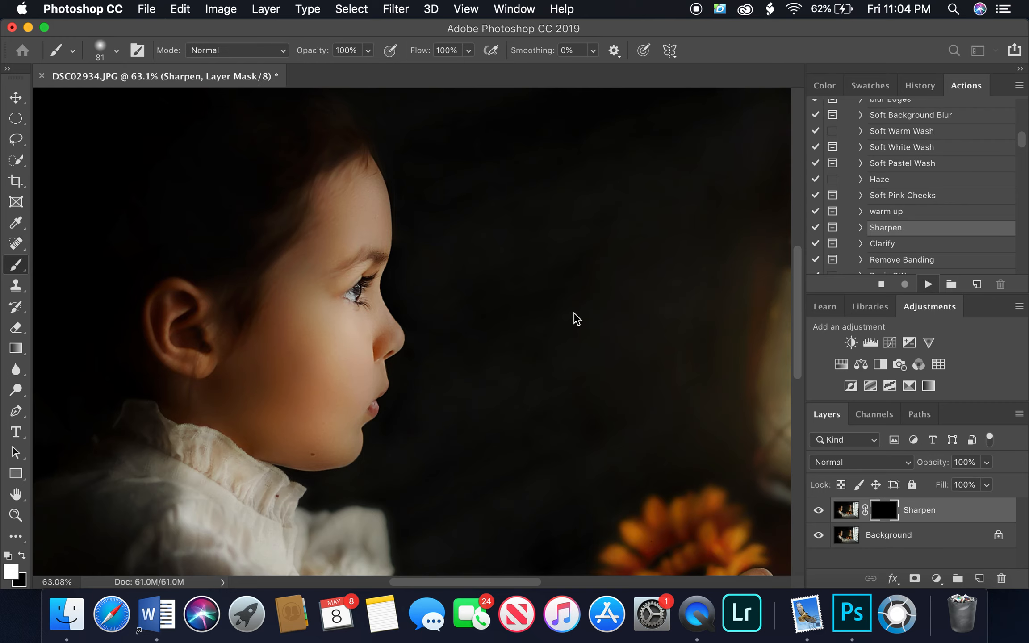
click(625, 231)
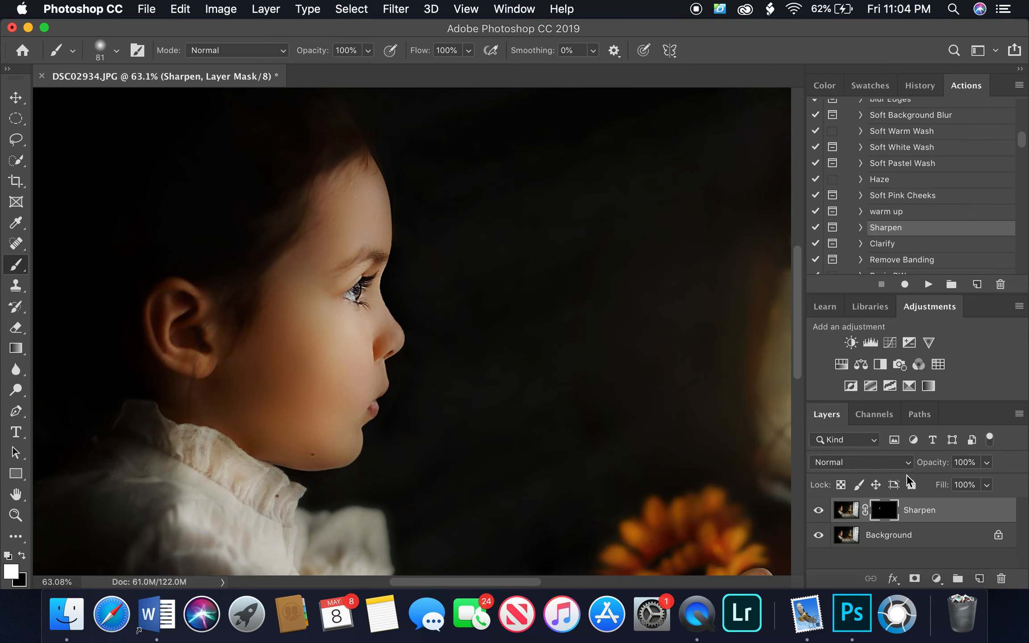
Lower the Sharpen layer's opacity to 46% and flatten the image.
click(986, 463)
drag(949, 483, 947, 482)
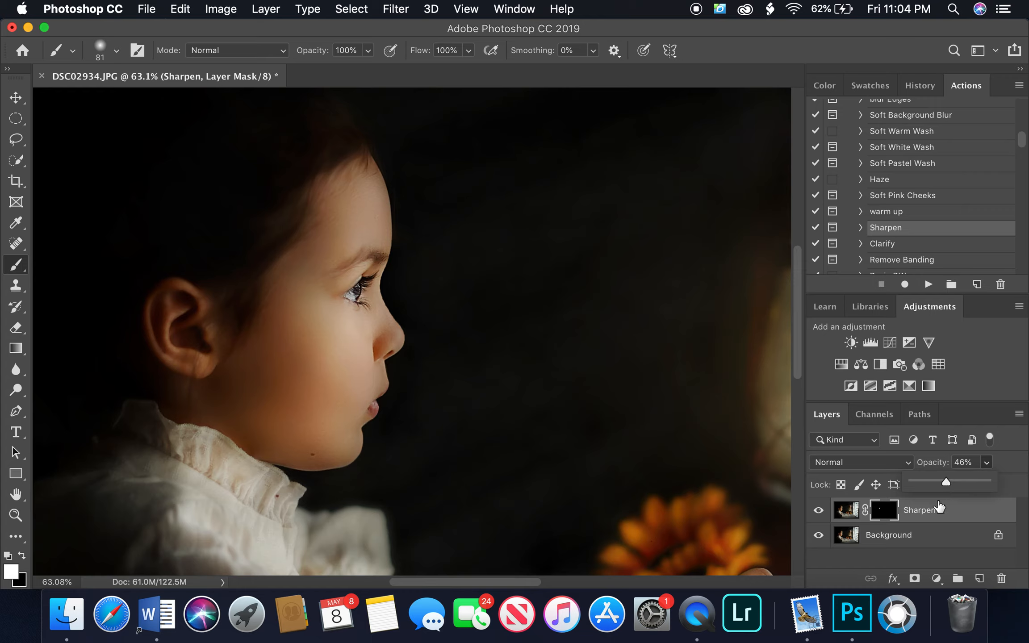
right_click(930, 544)
click(856, 538)
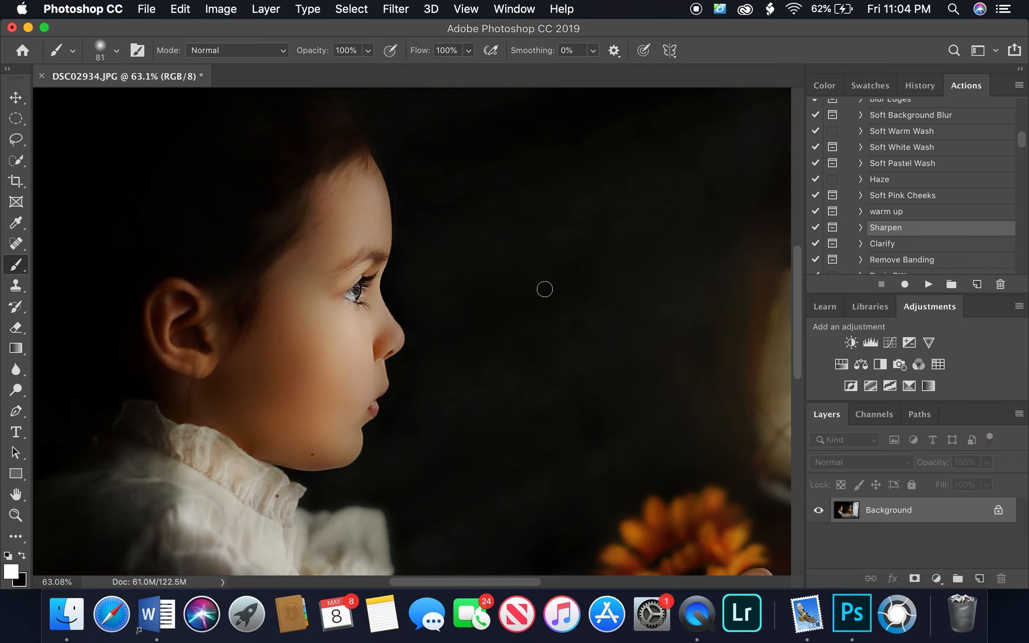
Take a history snapshot of the finished edit.
key(super+0)
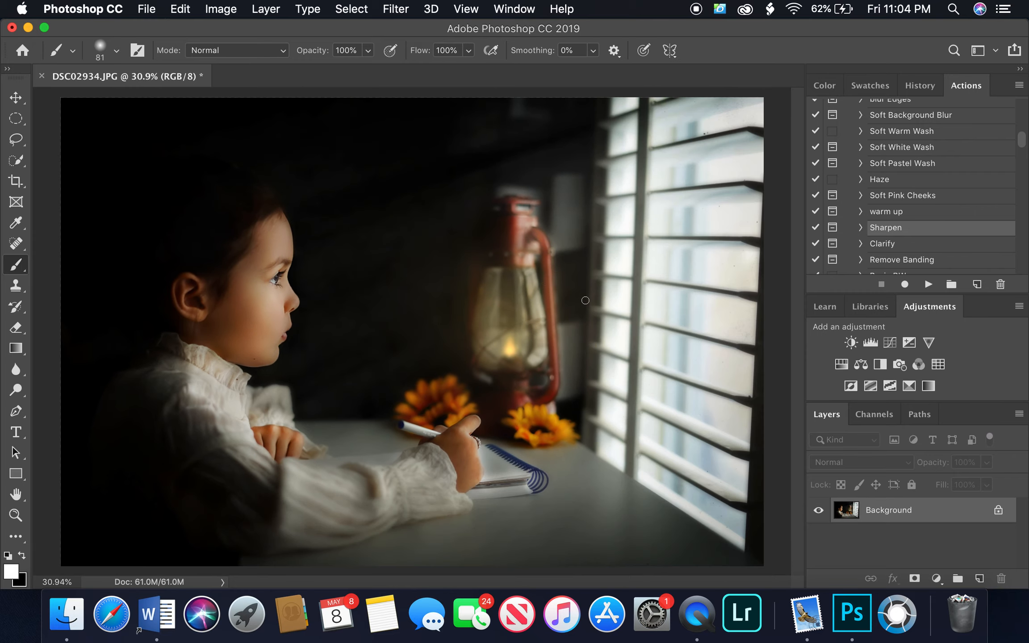
click(919, 86)
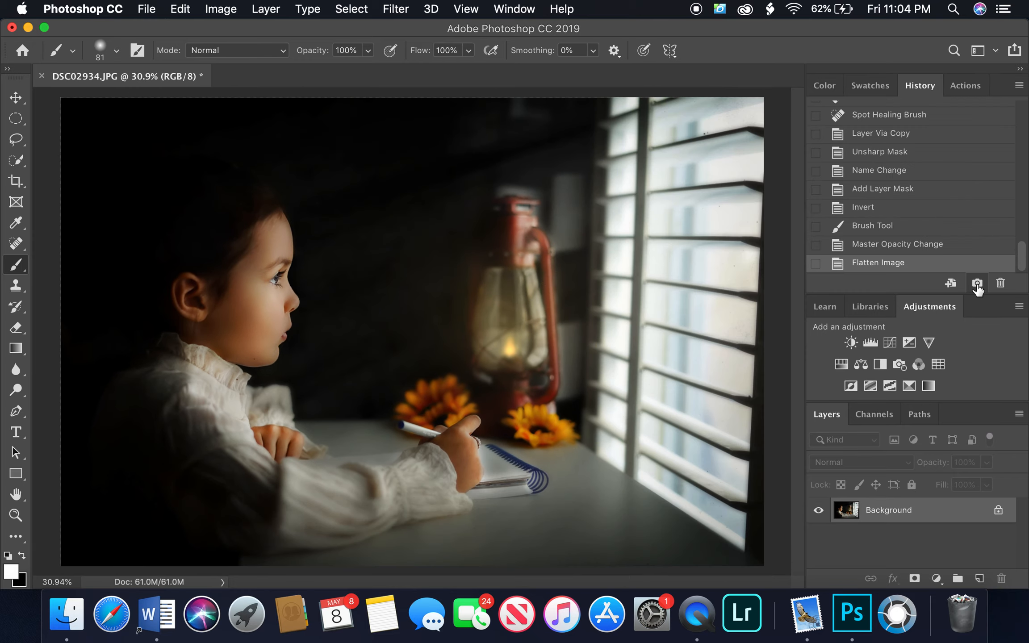
scroll(946, 198, up, 5)
scroll(946, 198, up, 5)
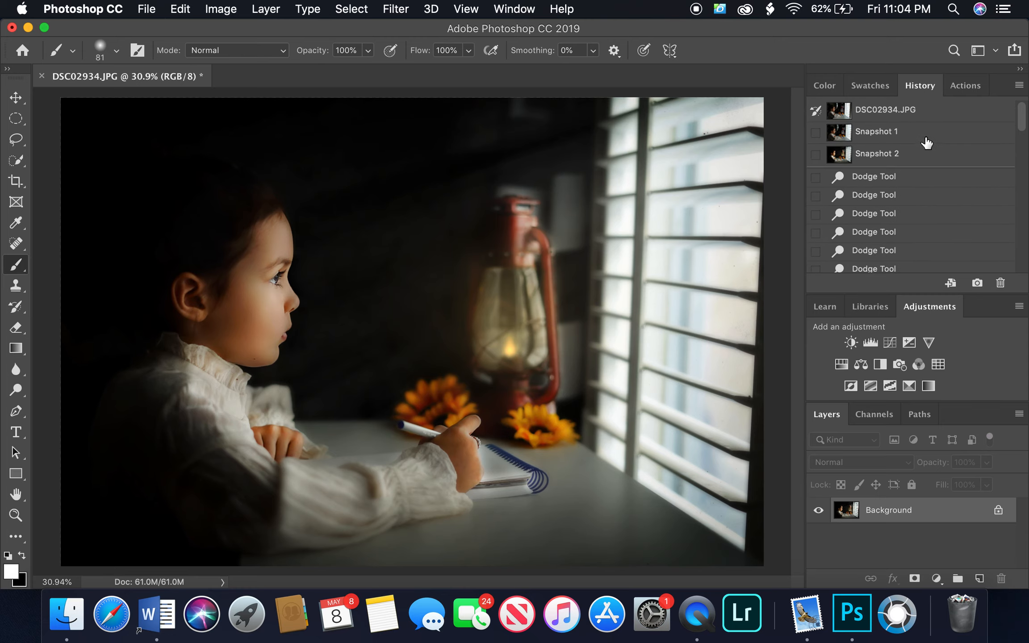
Compare the original DSC02934.JPG state with Snapshot 2, return to the last Flatten Image state, and show the actions again.
click(913, 112)
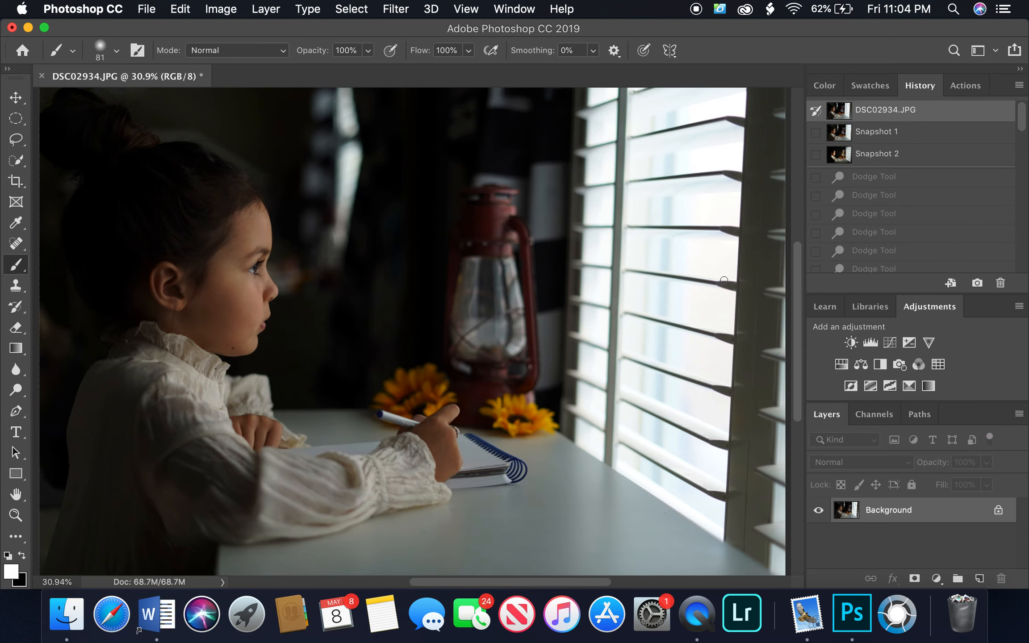
scroll(563, 312, down, 3)
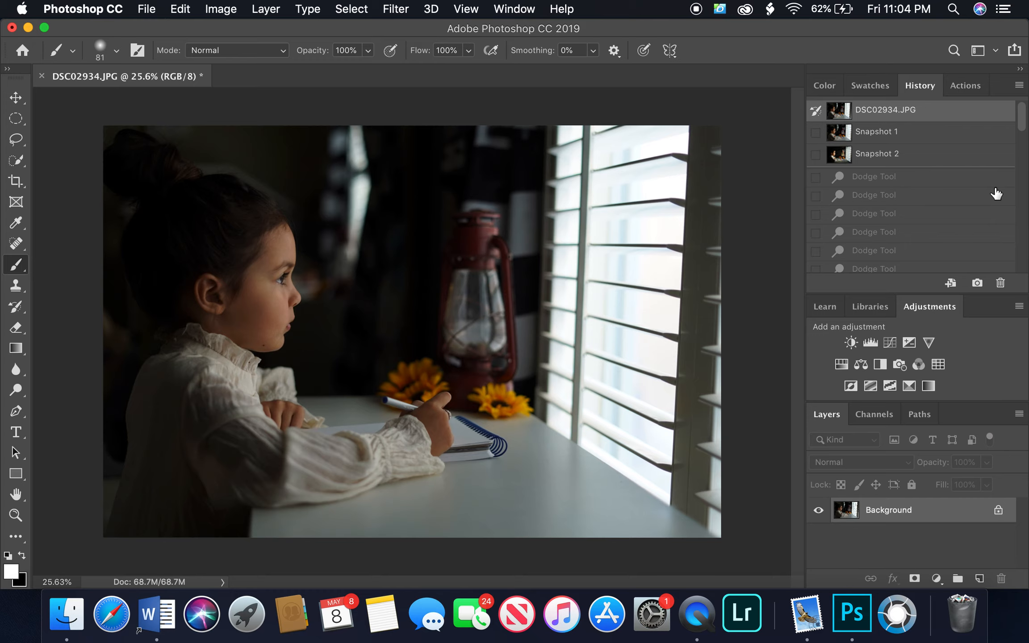
click(932, 158)
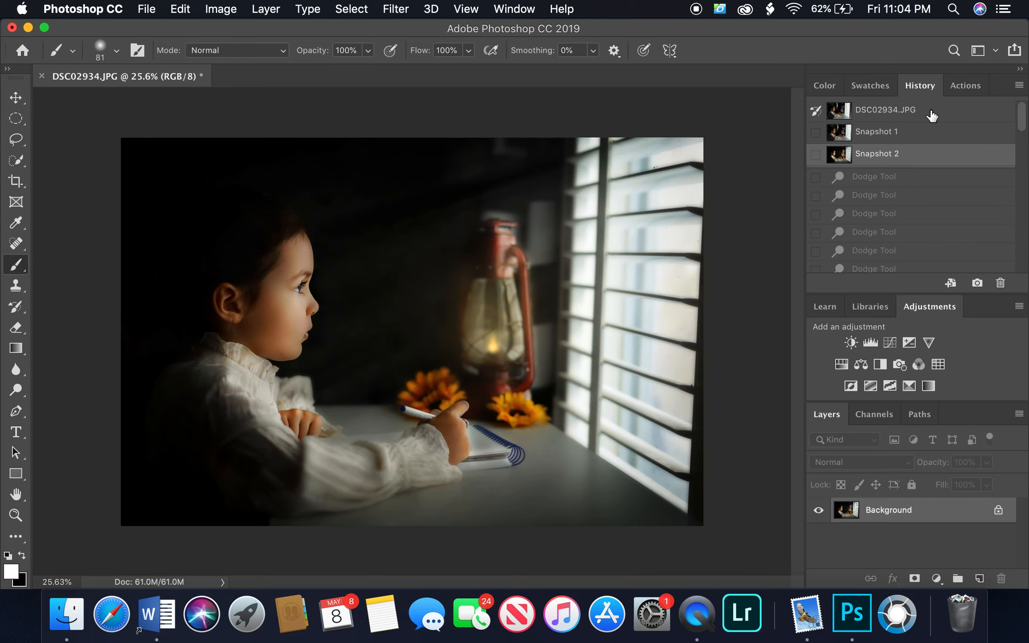
click(930, 113)
click(914, 159)
click(932, 111)
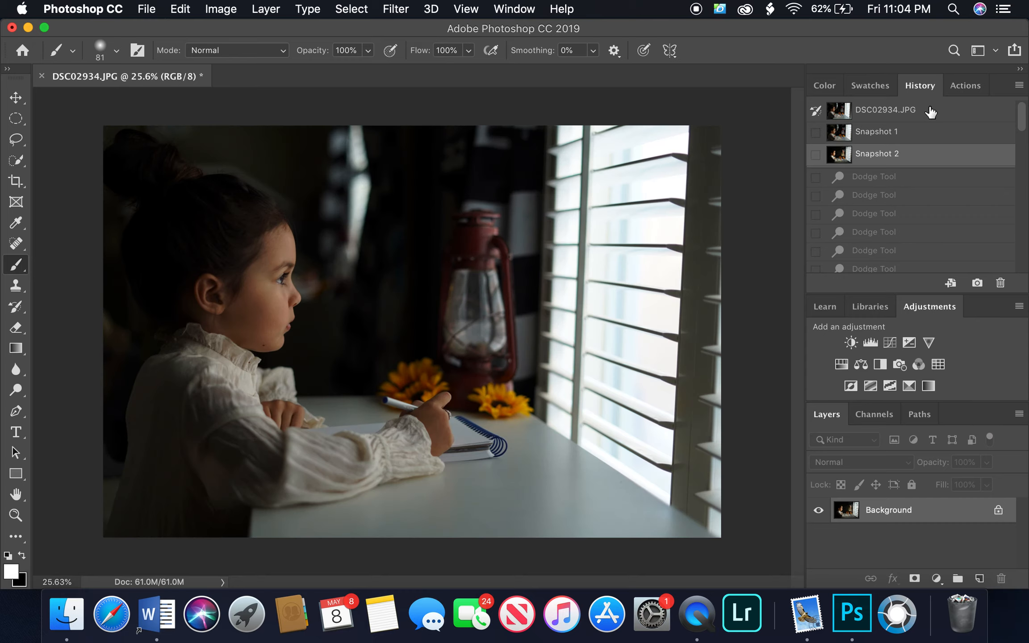
click(914, 159)
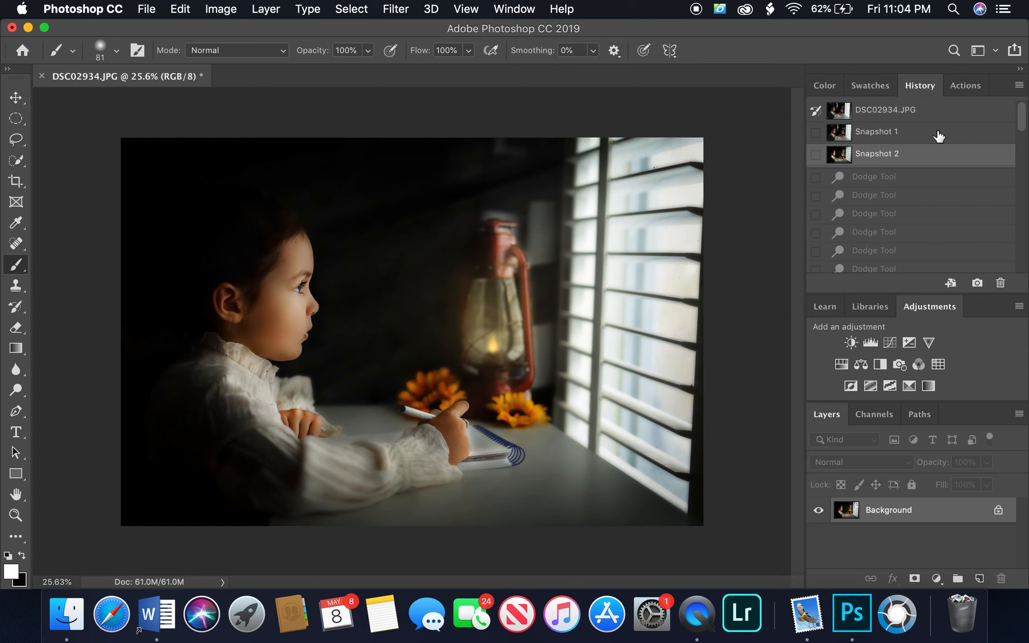
scroll(920, 197, down, 10)
scroll(927, 211, down, 1)
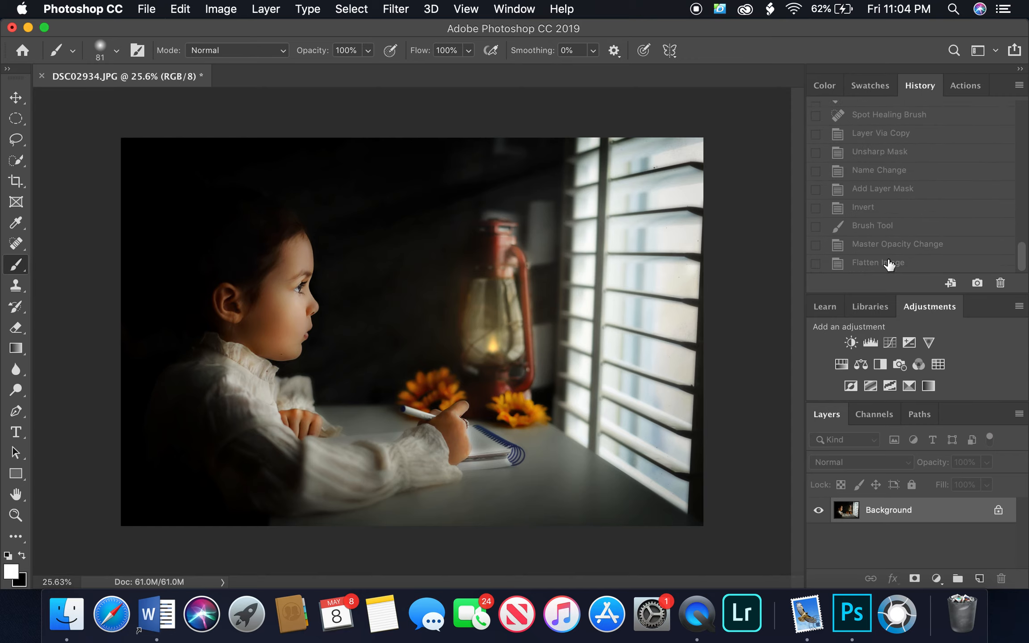
click(889, 264)
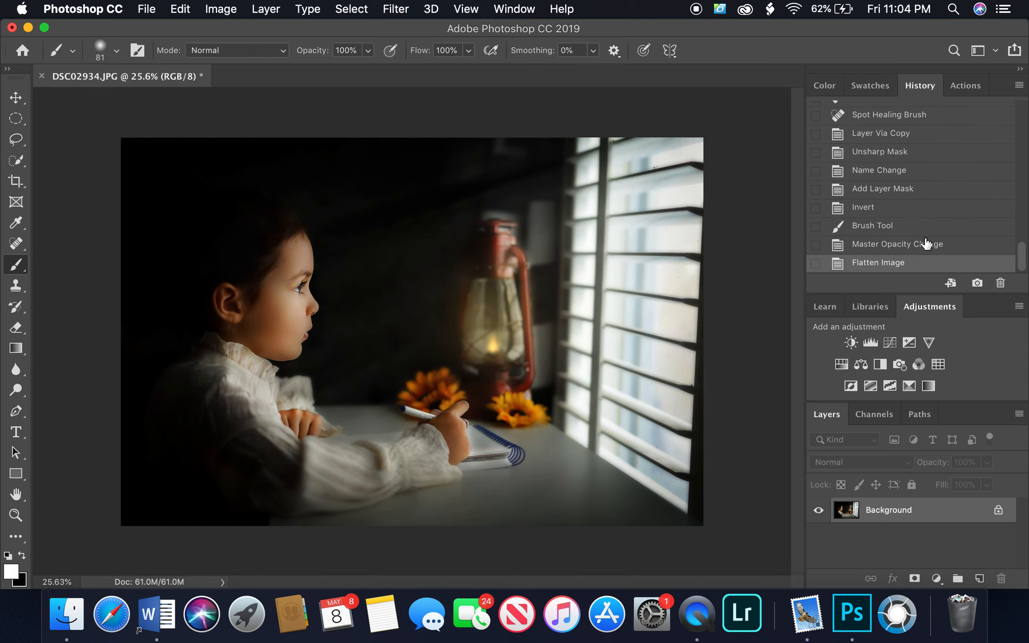
click(966, 85)
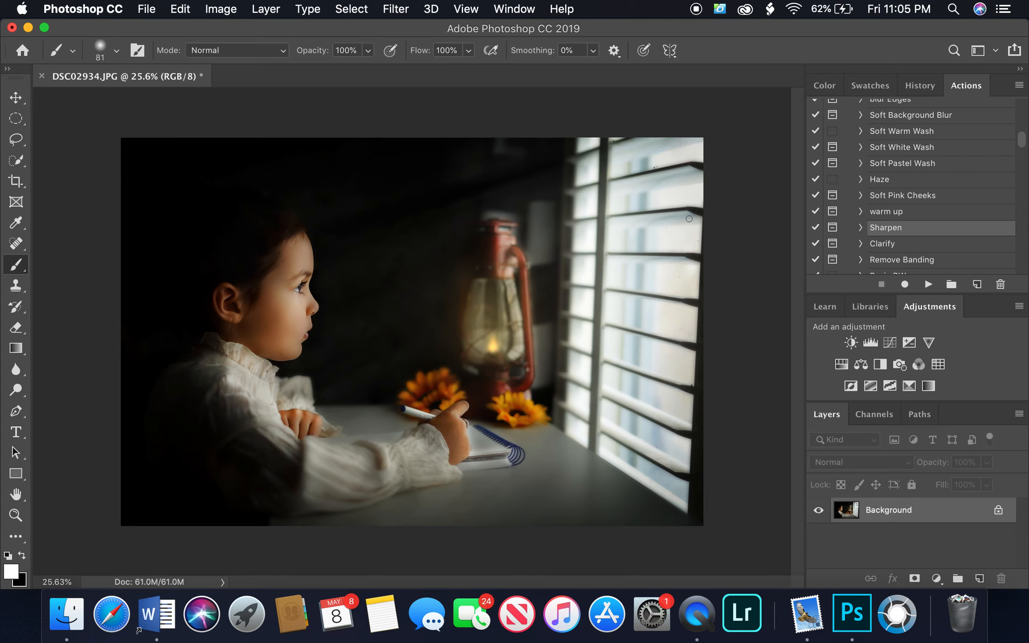
Duplicate the Background layer, set the copy's blend mode to Screen, and hide it behind a black layer mask.
drag(965, 512, 979, 578)
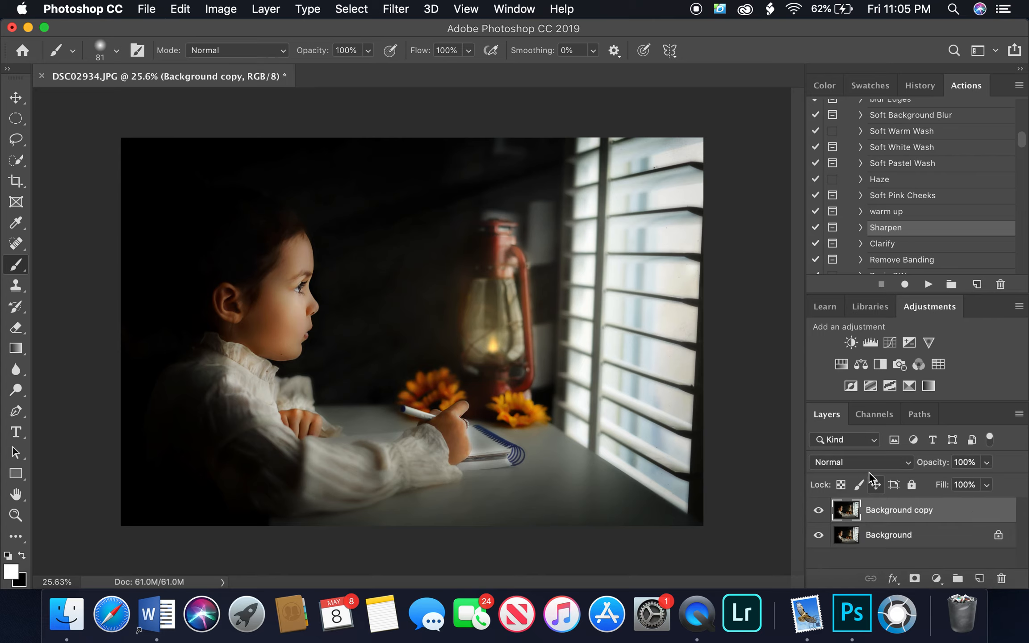
click(864, 464)
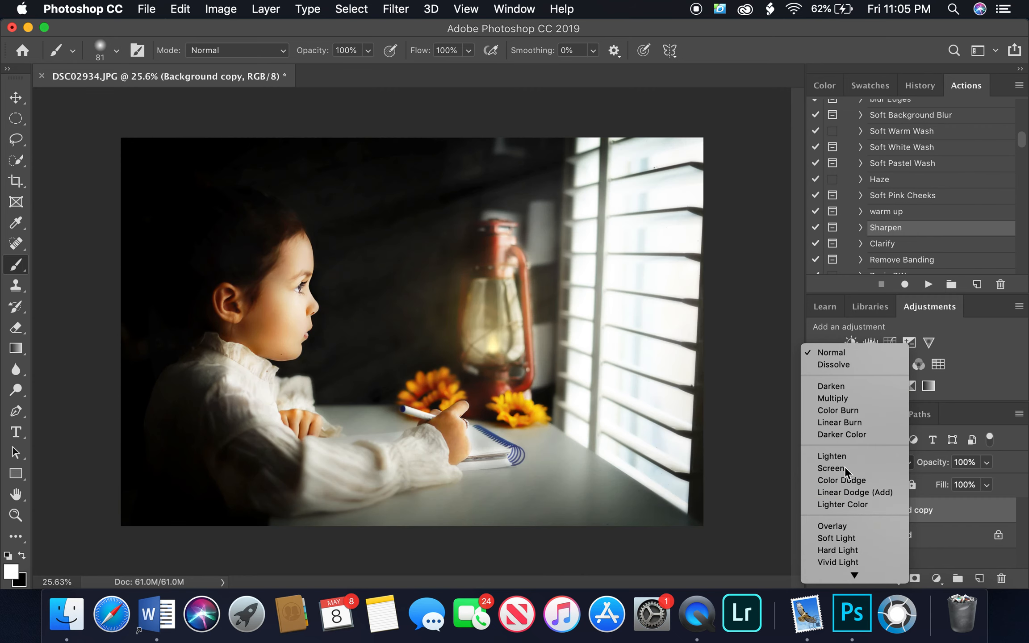
click(845, 467)
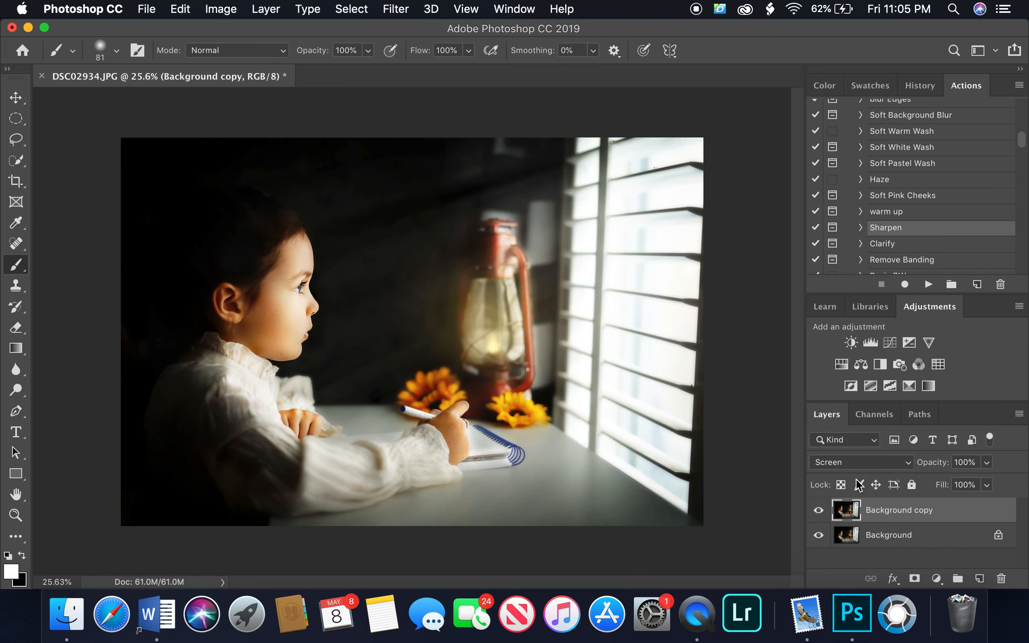
alt+click(914, 579)
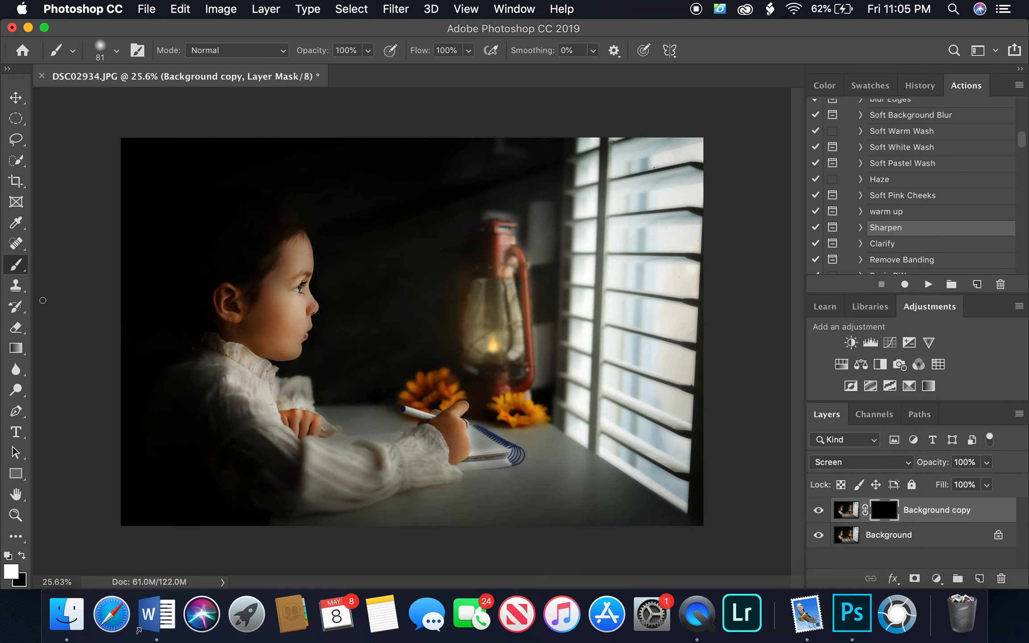
Paint on the mask with a 185 px brush at 15% opacity to brighten the lantern, sunflowers, sleeve and window blinds.
mouse_move(368, 54)
mouse_down()
mouse_move(321, 82)
mouse_move(305, 75)
mouse_up()
right_click(577, 254)
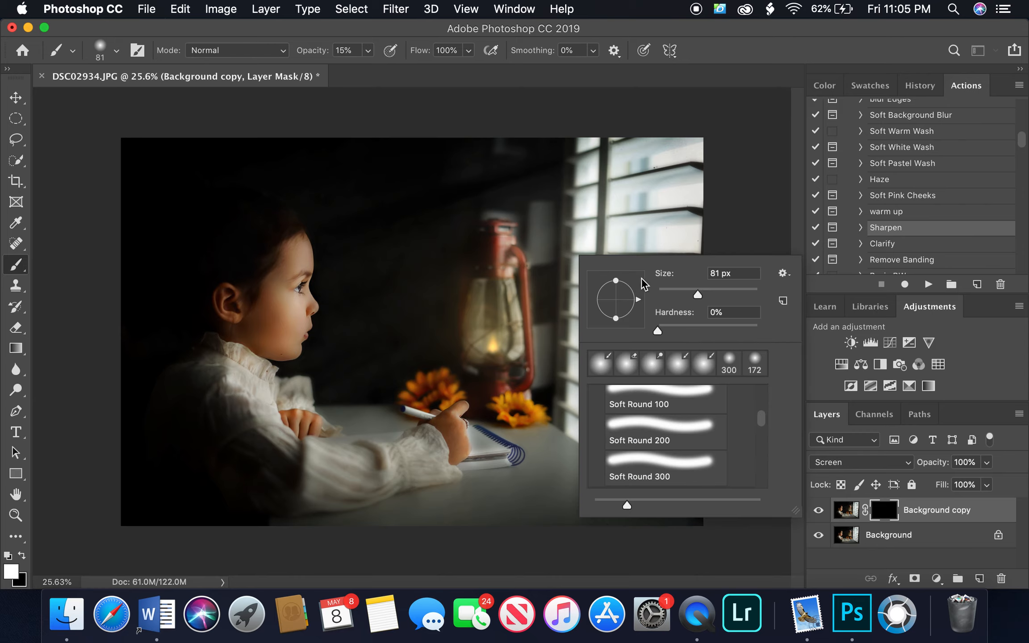
click(731, 295)
click(501, 250)
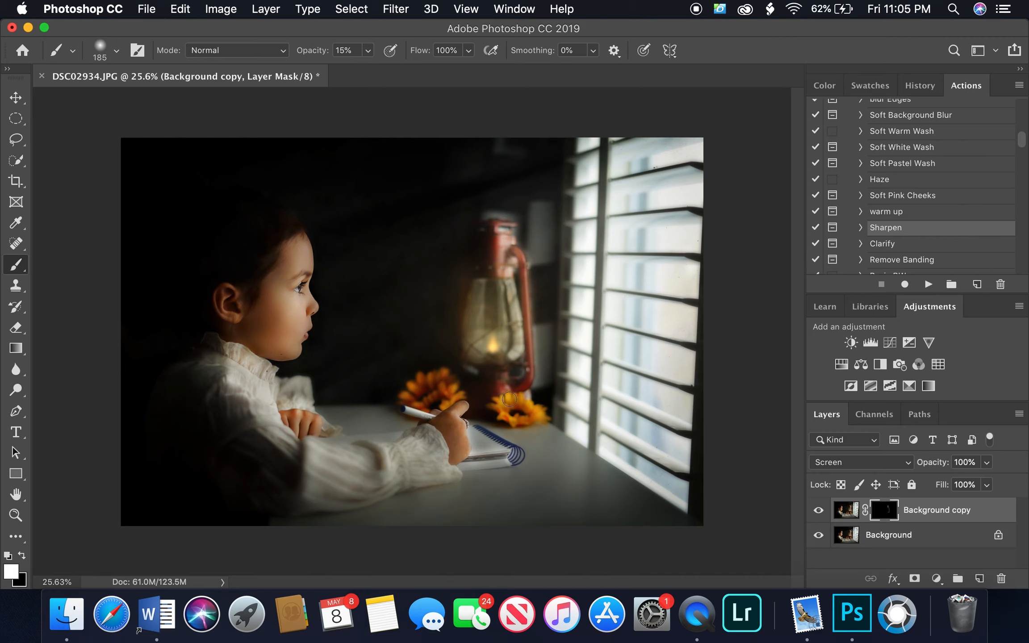
mouse_move(450, 397)
mouse_down()
mouse_move(446, 385)
mouse_move(420, 382)
mouse_move(410, 397)
mouse_move(419, 401)
mouse_up()
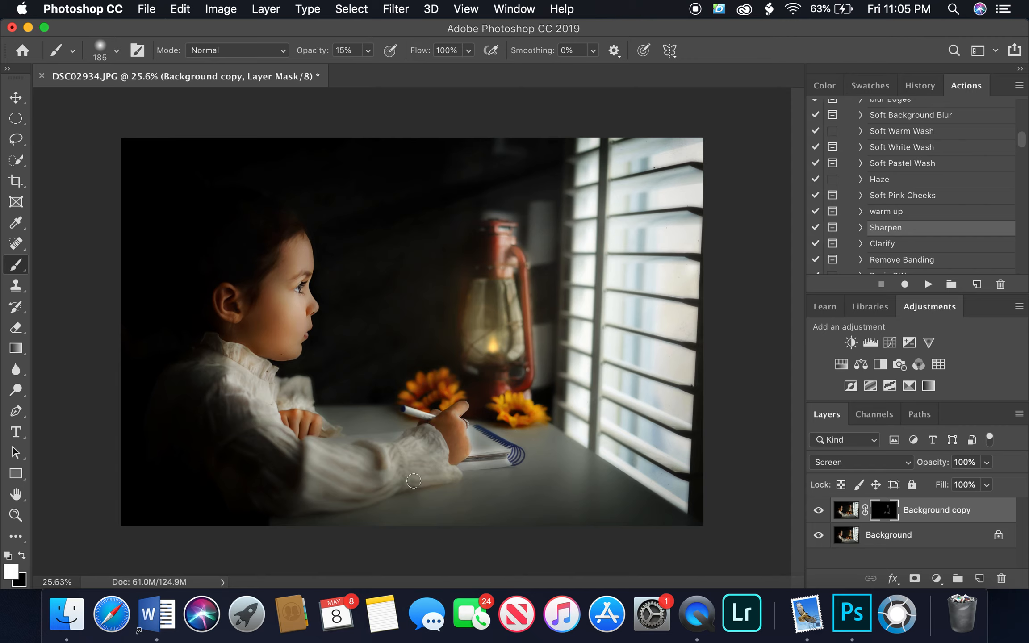
mouse_move(371, 459)
mouse_down()
mouse_move(312, 453)
mouse_move(312, 462)
mouse_move(257, 421)
mouse_move(354, 486)
mouse_up()
drag(694, 333, 694, 329)
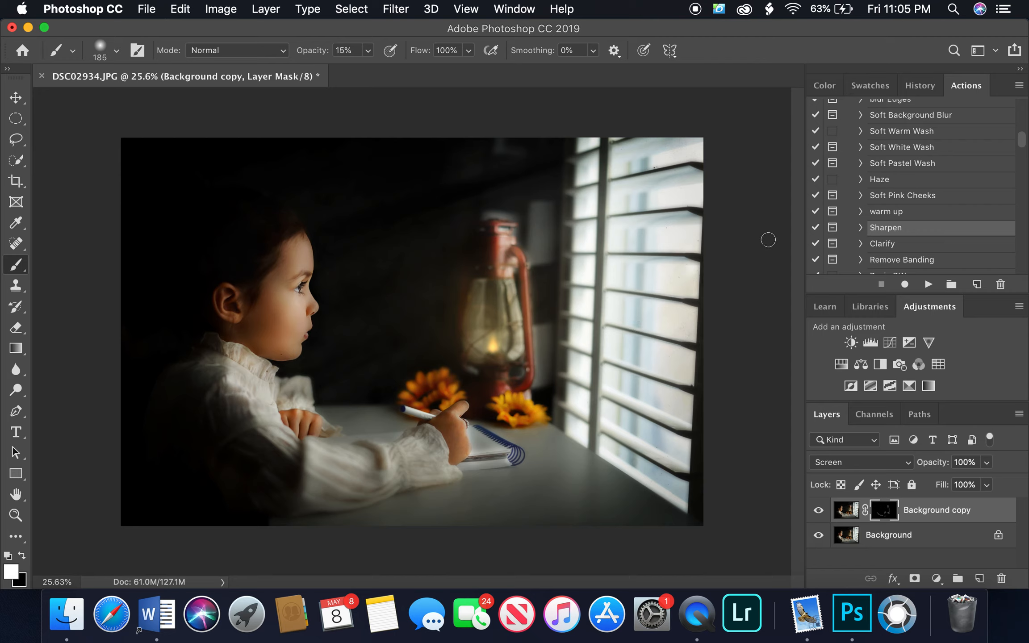
click(395, 9)
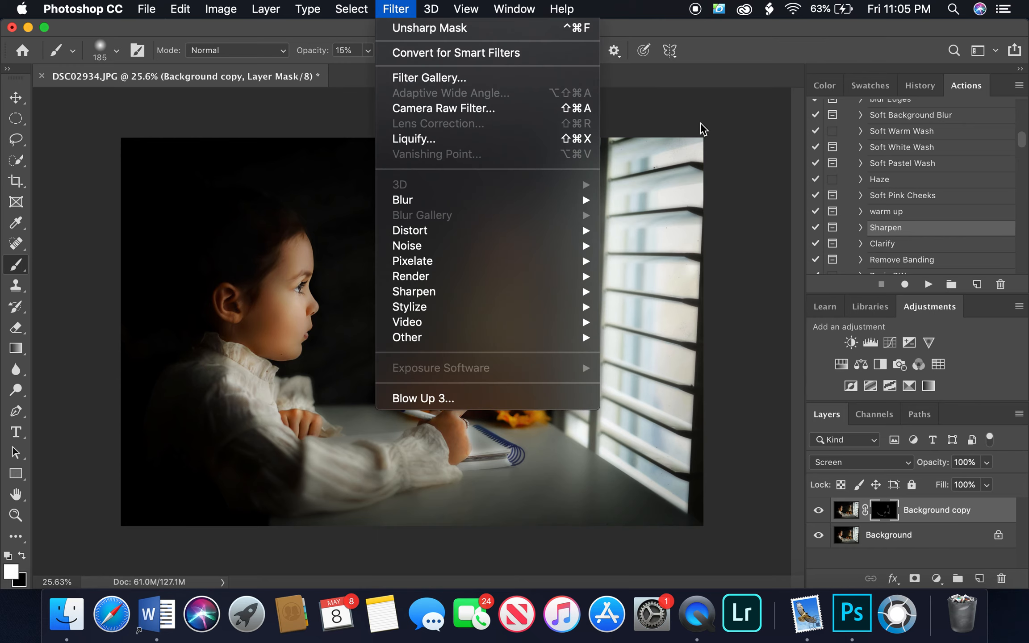
click(735, 123)
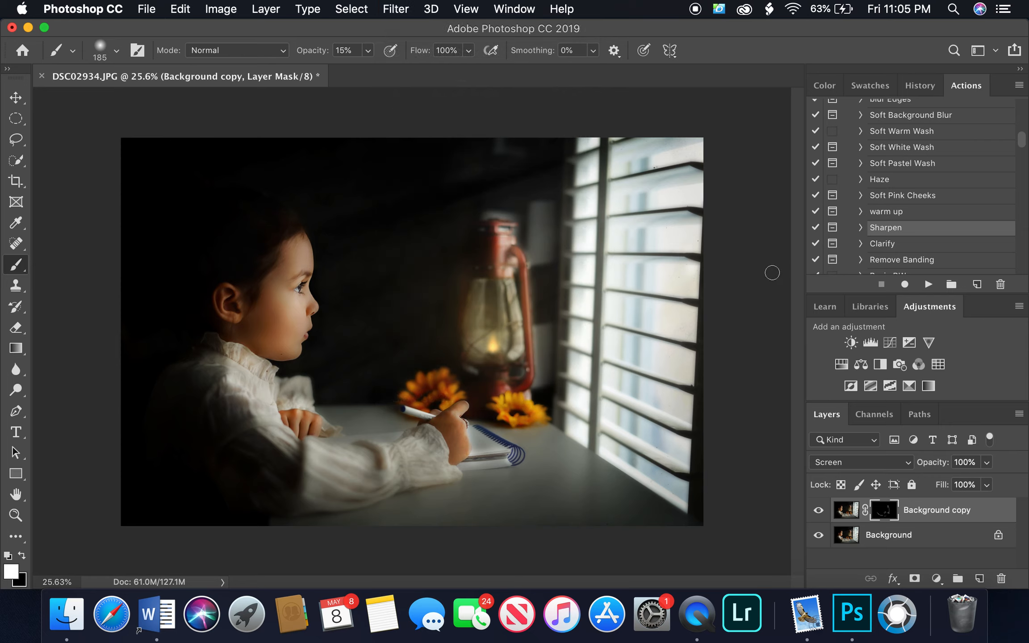
Select the Light burn action in Default Actions and flatten the image.
scroll(926, 156, up, 5)
scroll(926, 156, up, 5)
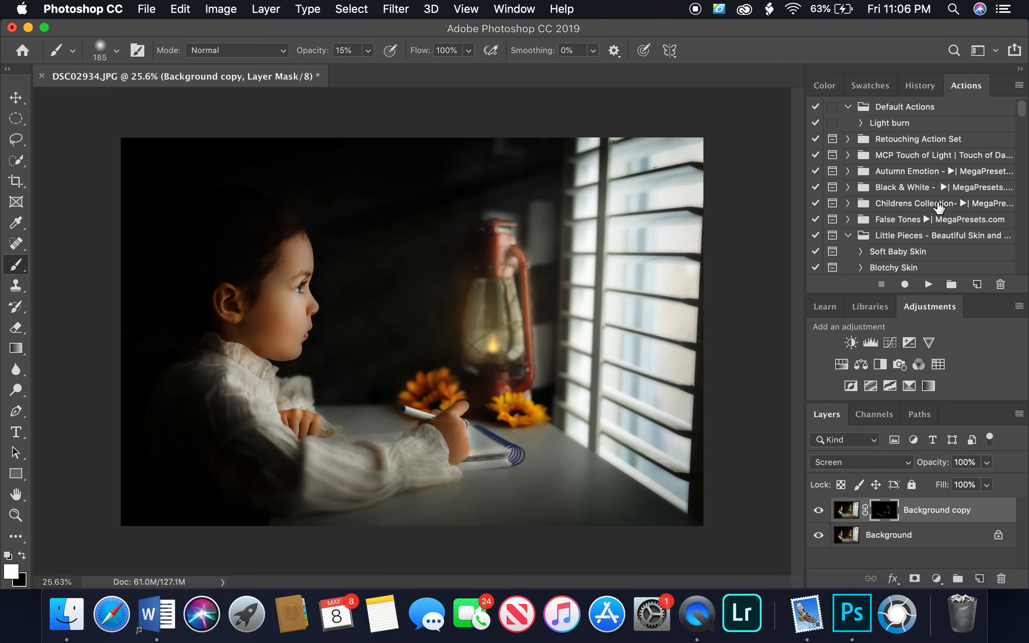
click(906, 127)
right_click(933, 527)
click(898, 538)
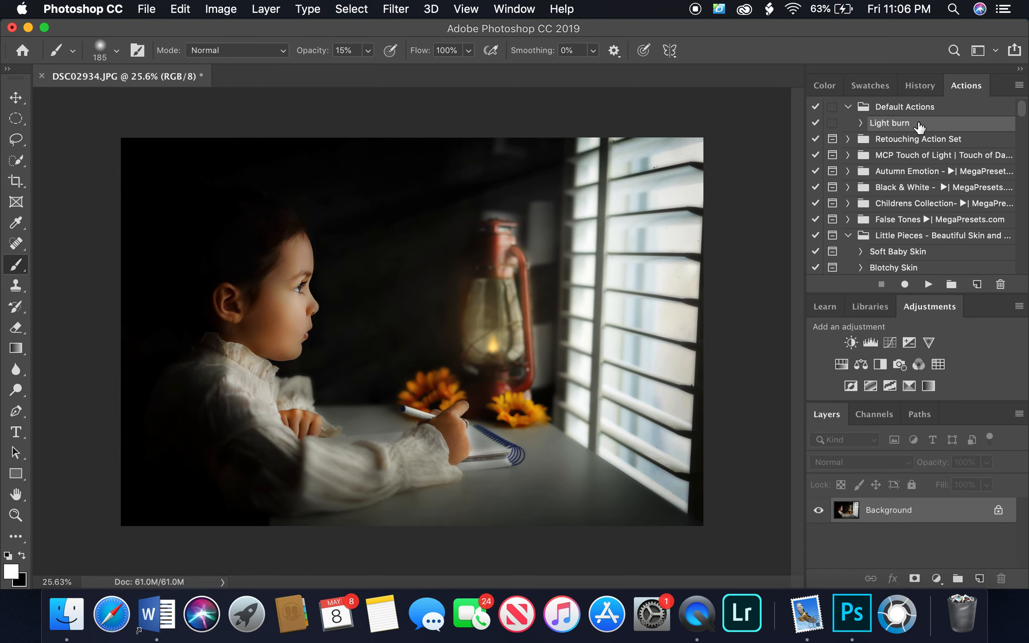
click(1019, 85)
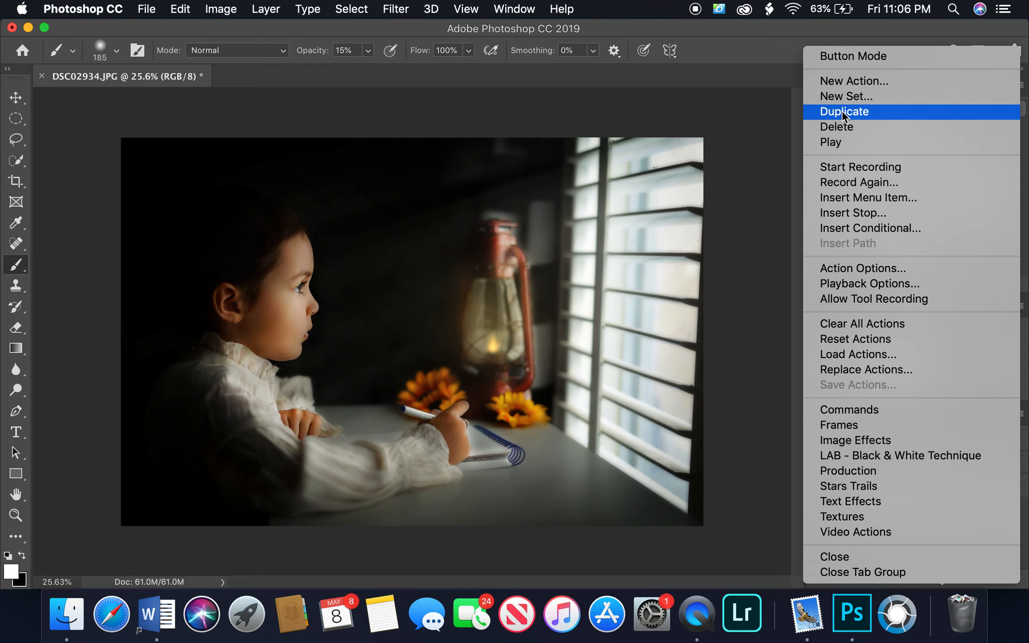
click(790, 117)
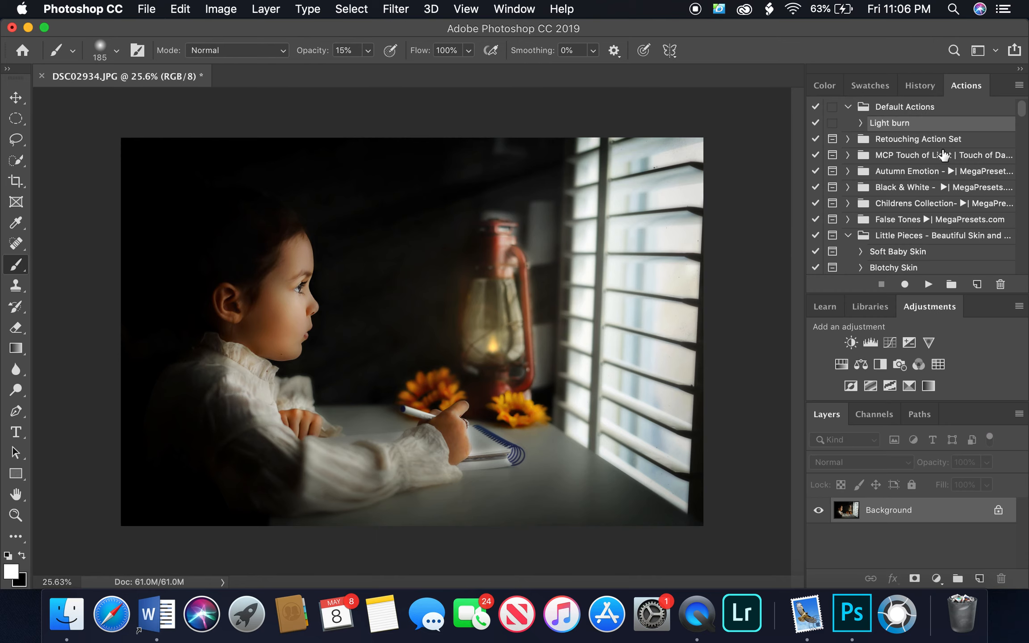